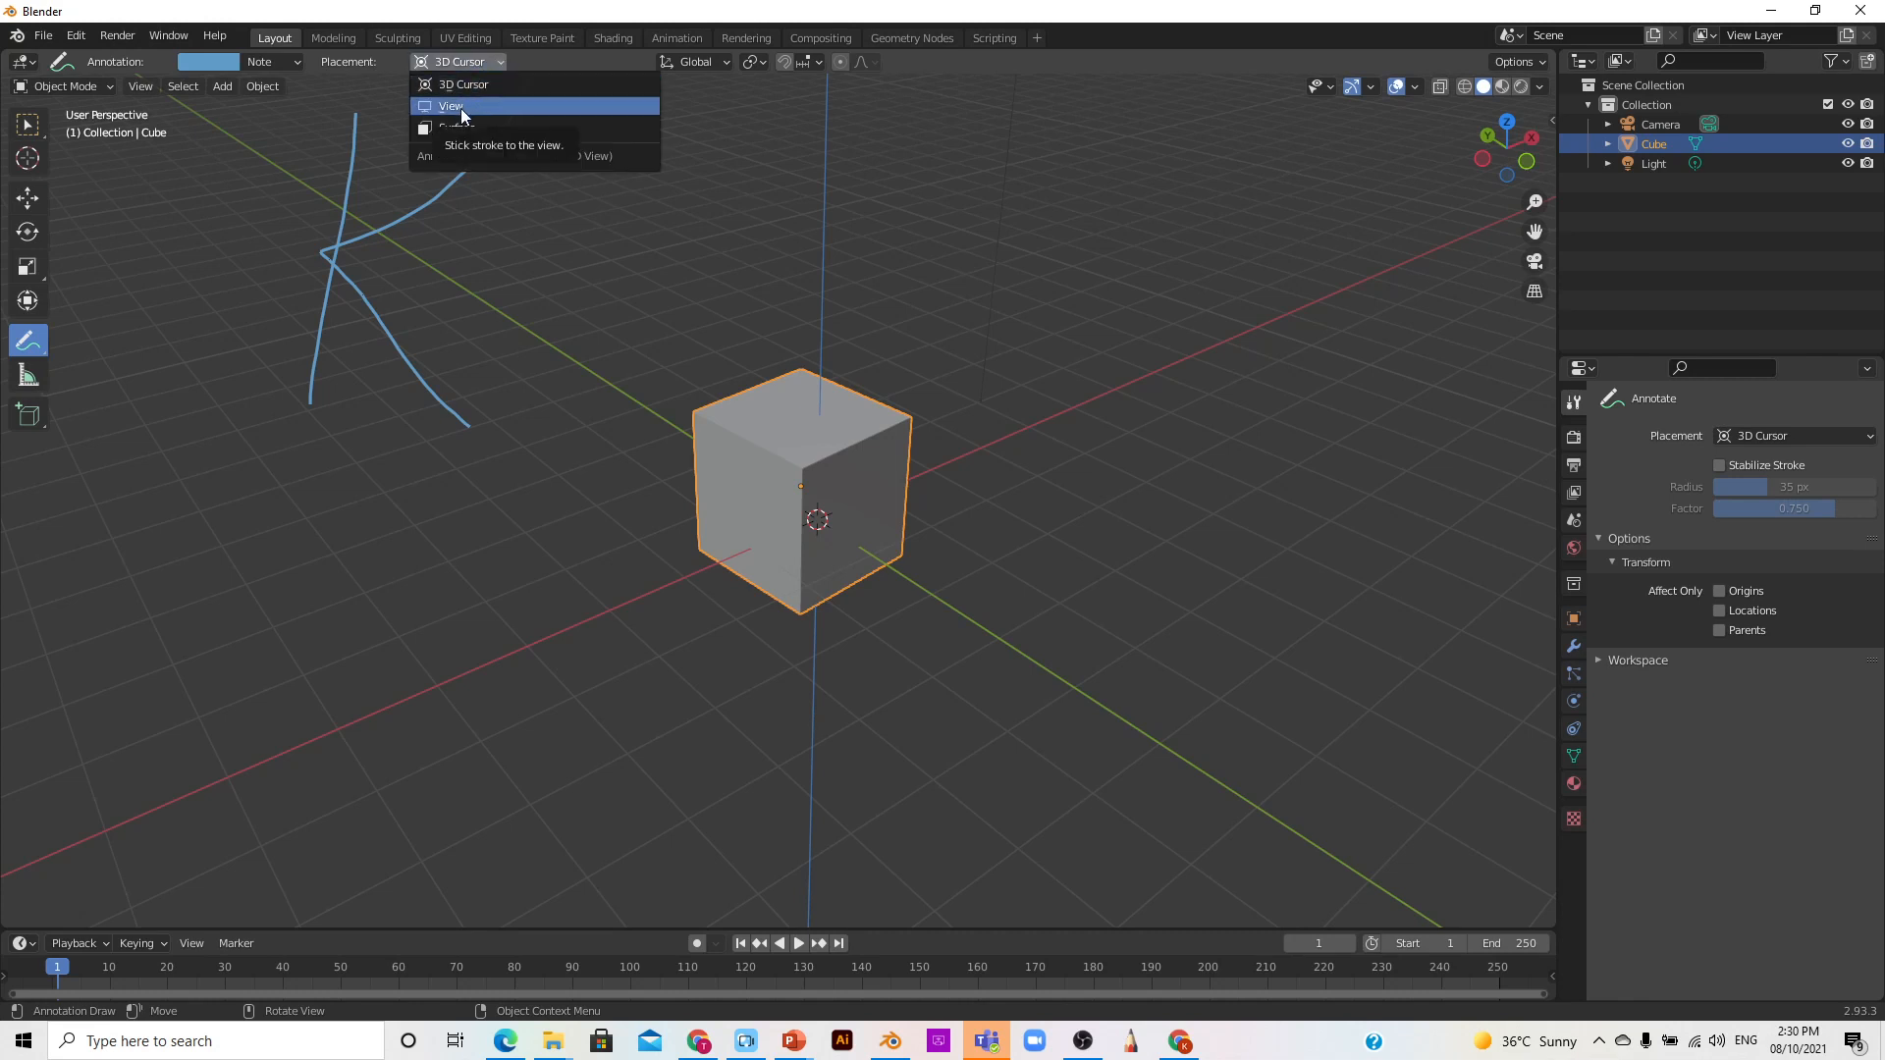
Step: Set the annotation placement to View and draw a large letter K in the empty space beside the cube
{"action": "left_click", "coordinate": [462, 108]}
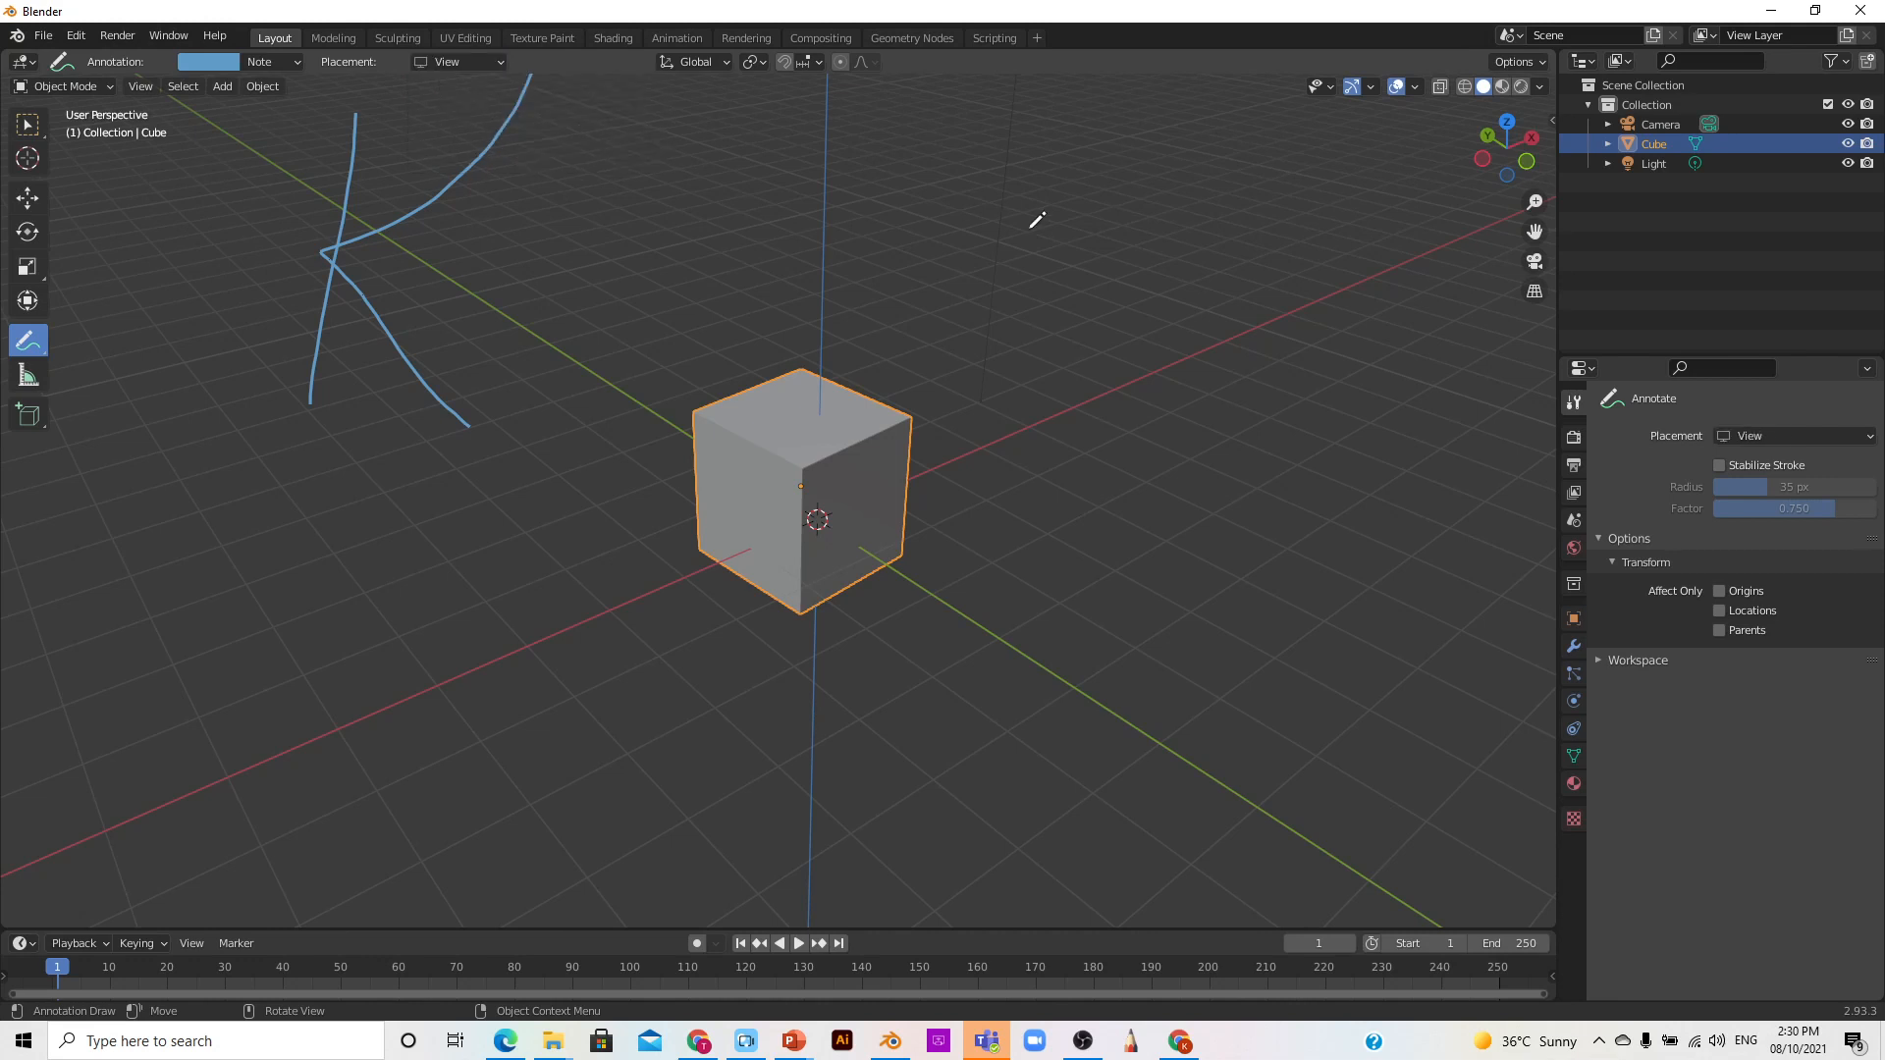
{"action": "scroll", "coordinate": [1035, 219], "scroll_direction": "down", "scroll_amount": 3}
{"action": "scroll", "coordinate": [1035, 219], "scroll_direction": "up", "scroll_amount": 2}
{"action": "left_click_drag", "start_coordinate": [1098, 179], "coordinate": [1096, 536]}
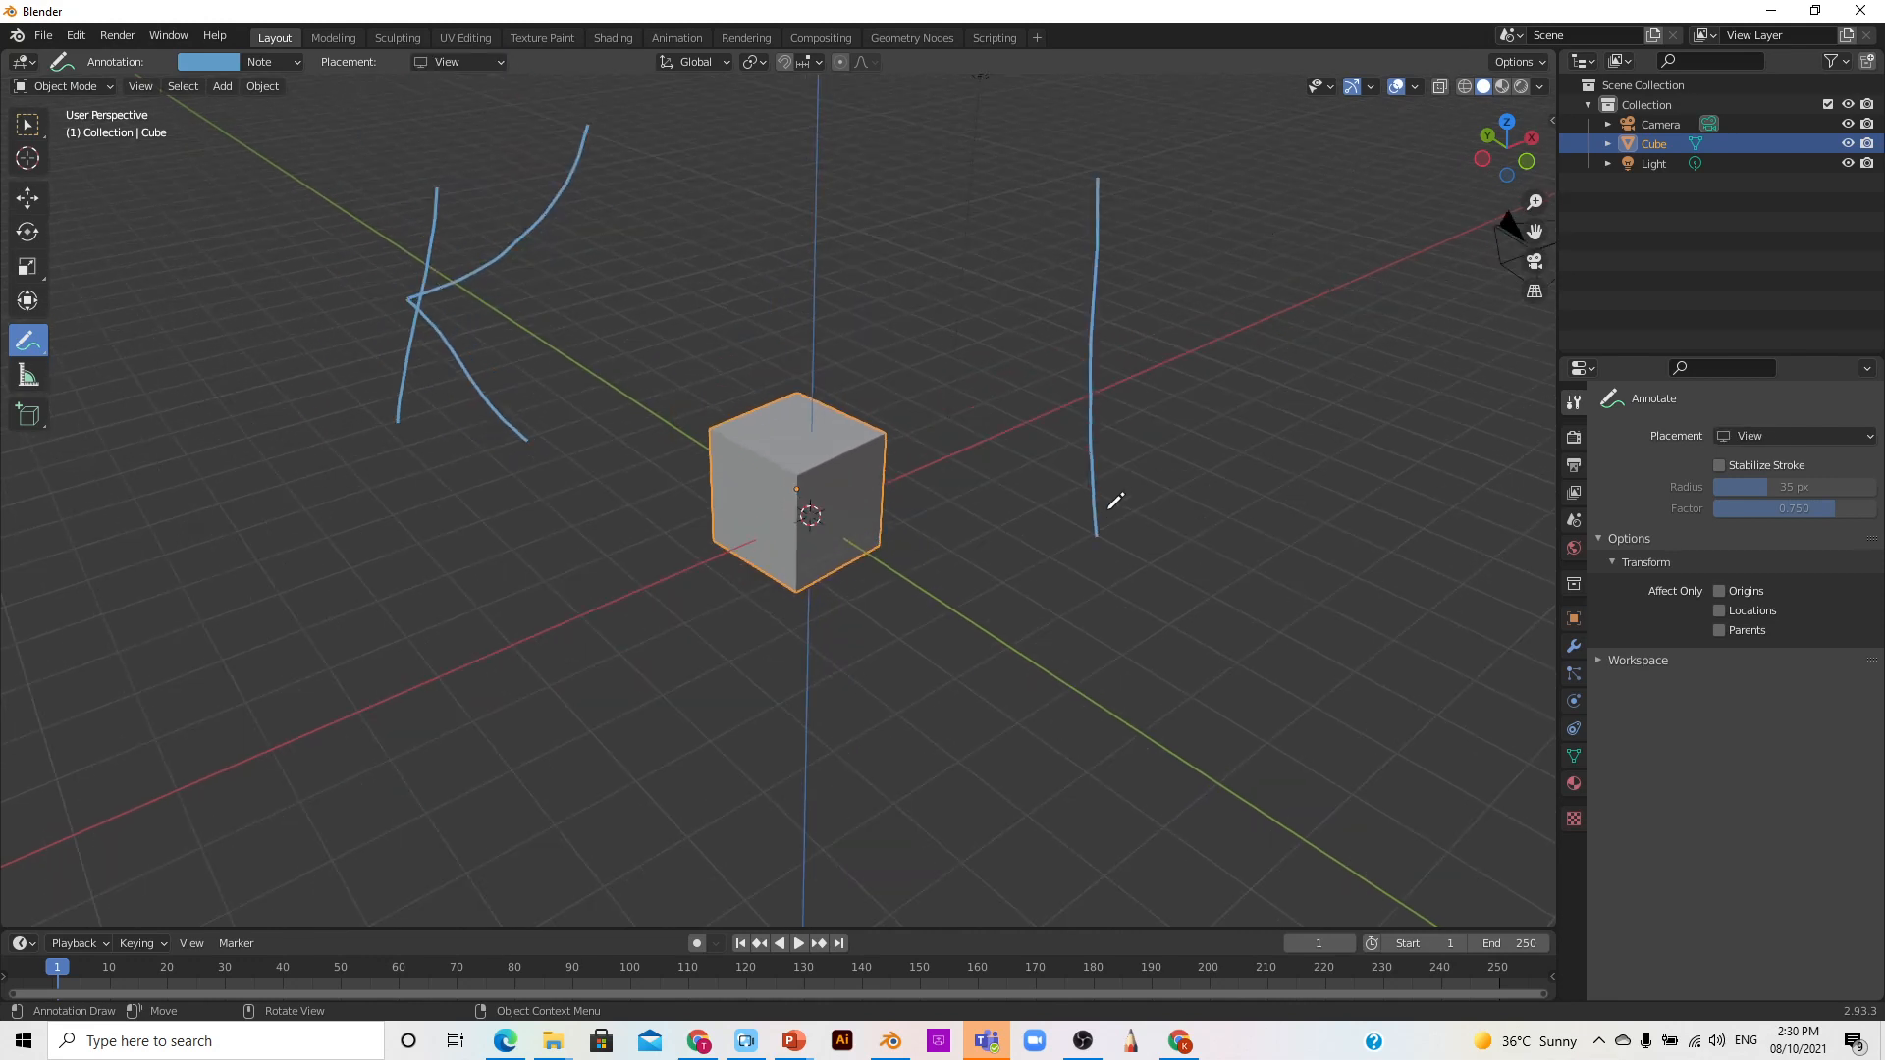
{"action": "mouse_move", "coordinate": [1278, 212]}
{"action": "left_mouse_down"}
{"action": "mouse_move", "coordinate": [1116, 317]}
{"action": "mouse_move", "coordinate": [1212, 395]}
{"action": "mouse_move", "coordinate": [1257, 508]}
{"action": "left_mouse_up"}
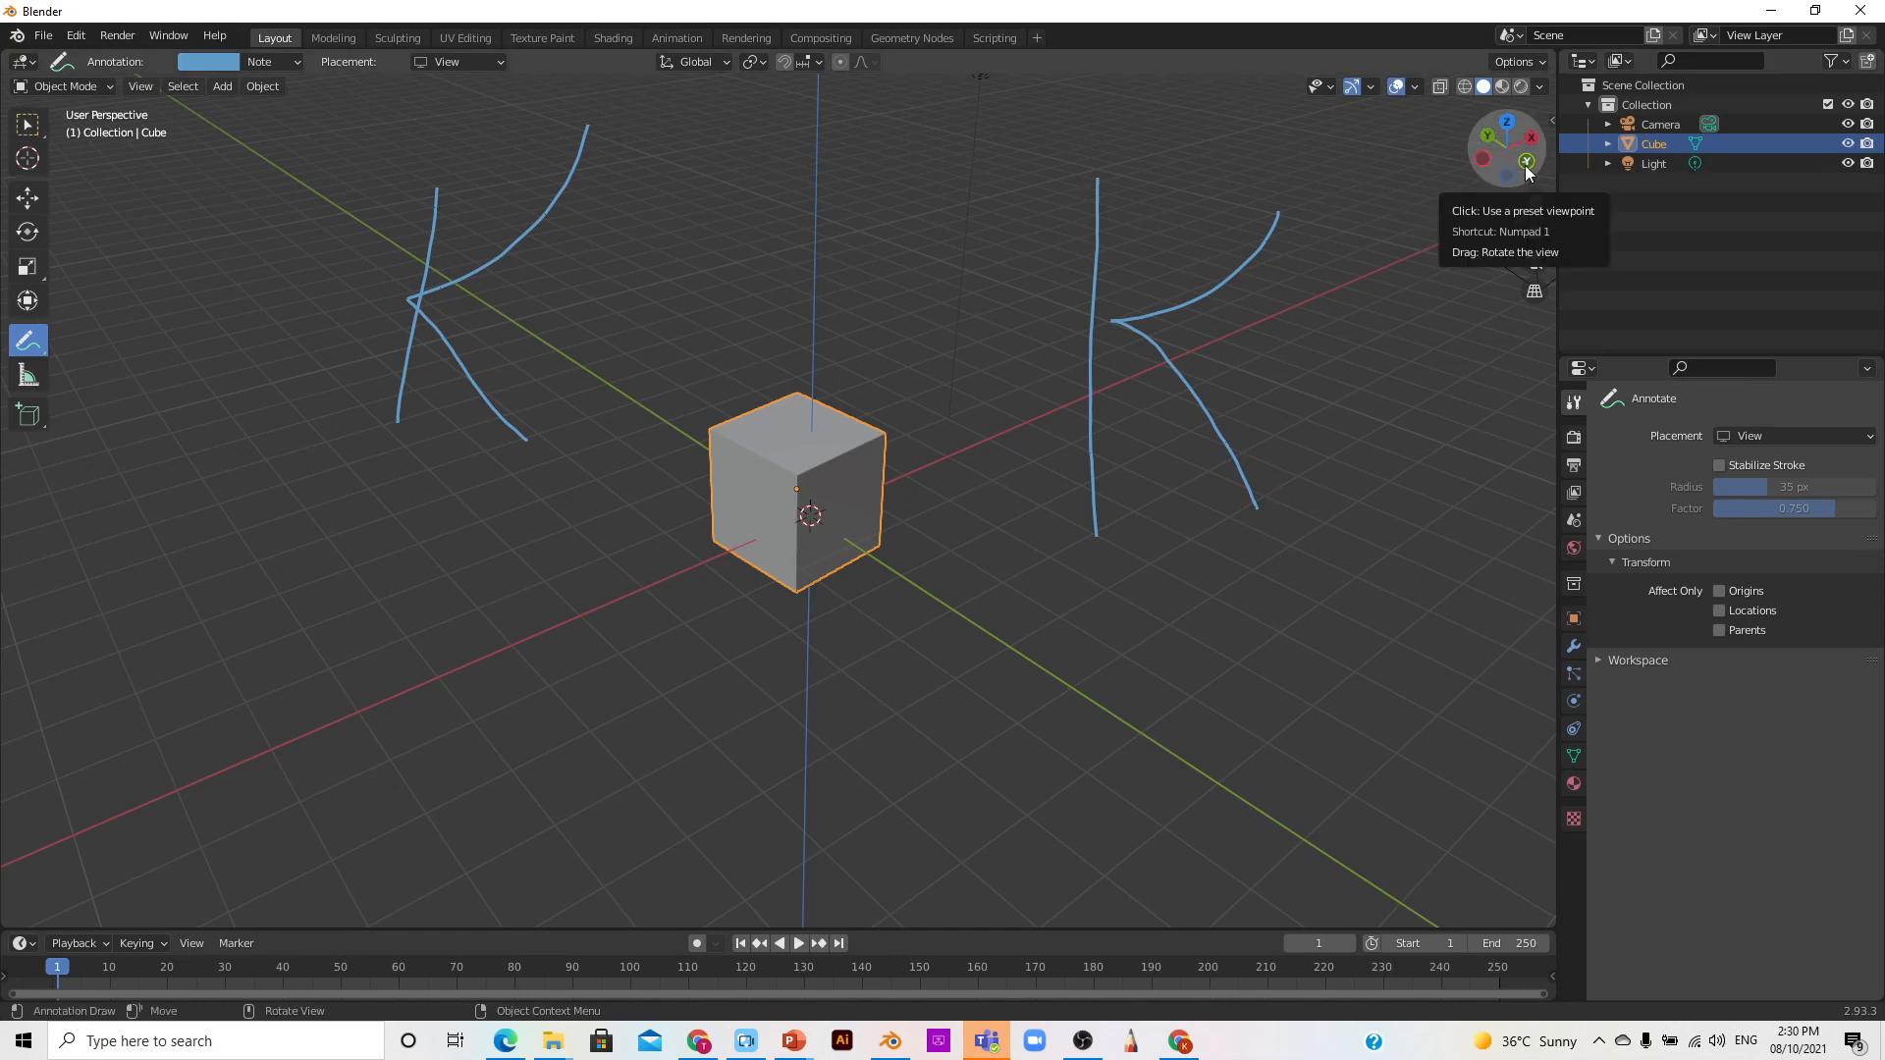
{"action": "mouse_move", "coordinate": [1531, 169]}
{"action": "left_mouse_down"}
{"action": "mouse_move", "coordinate": [1394, 177]}
{"action": "mouse_move", "coordinate": [805, 126]}
{"action": "mouse_move", "coordinate": [54, 192]}
{"action": "mouse_move", "coordinate": [231, 209]}
{"action": "mouse_move", "coordinate": [1335, 126]}
{"action": "mouse_move", "coordinate": [1538, 147]}
{"action": "left_mouse_up"}
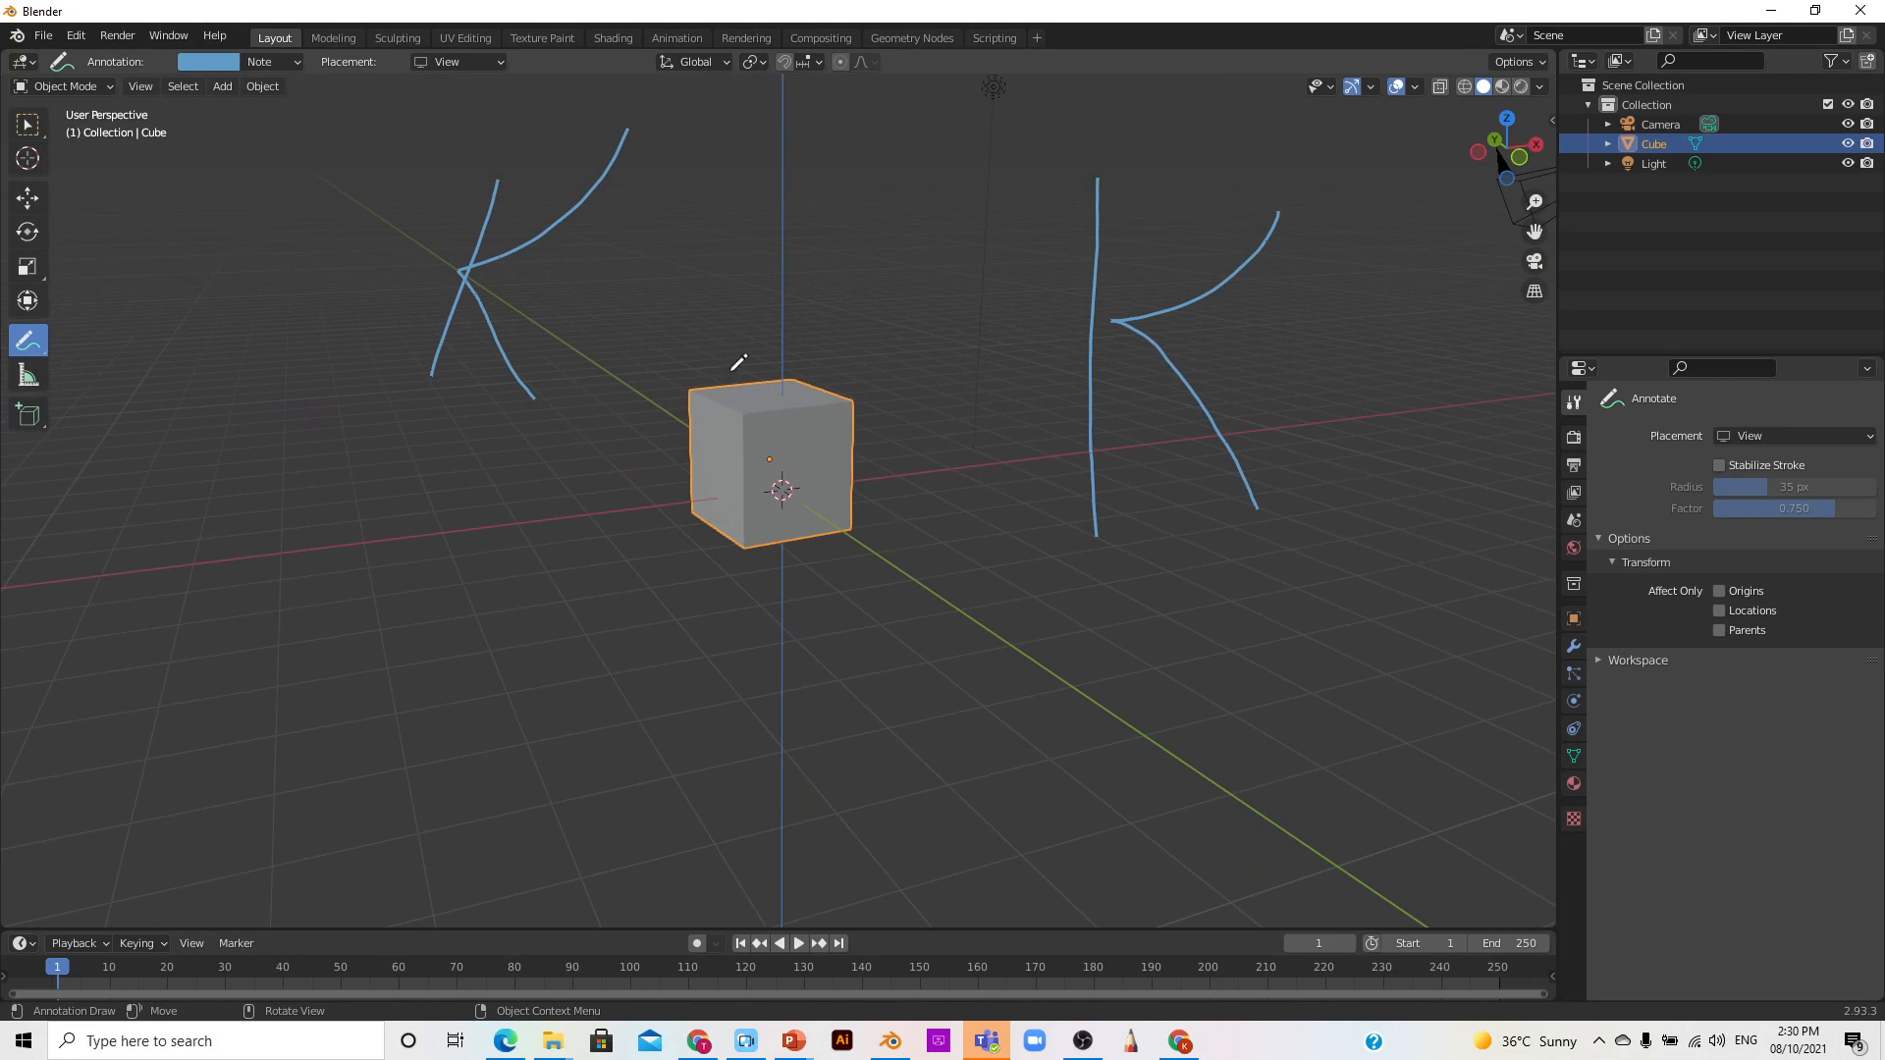
Step: Set the annotation placement to Surface and draw a letter K and some freehand strokes on the cube's faces
{"action": "left_click", "coordinate": [469, 66]}
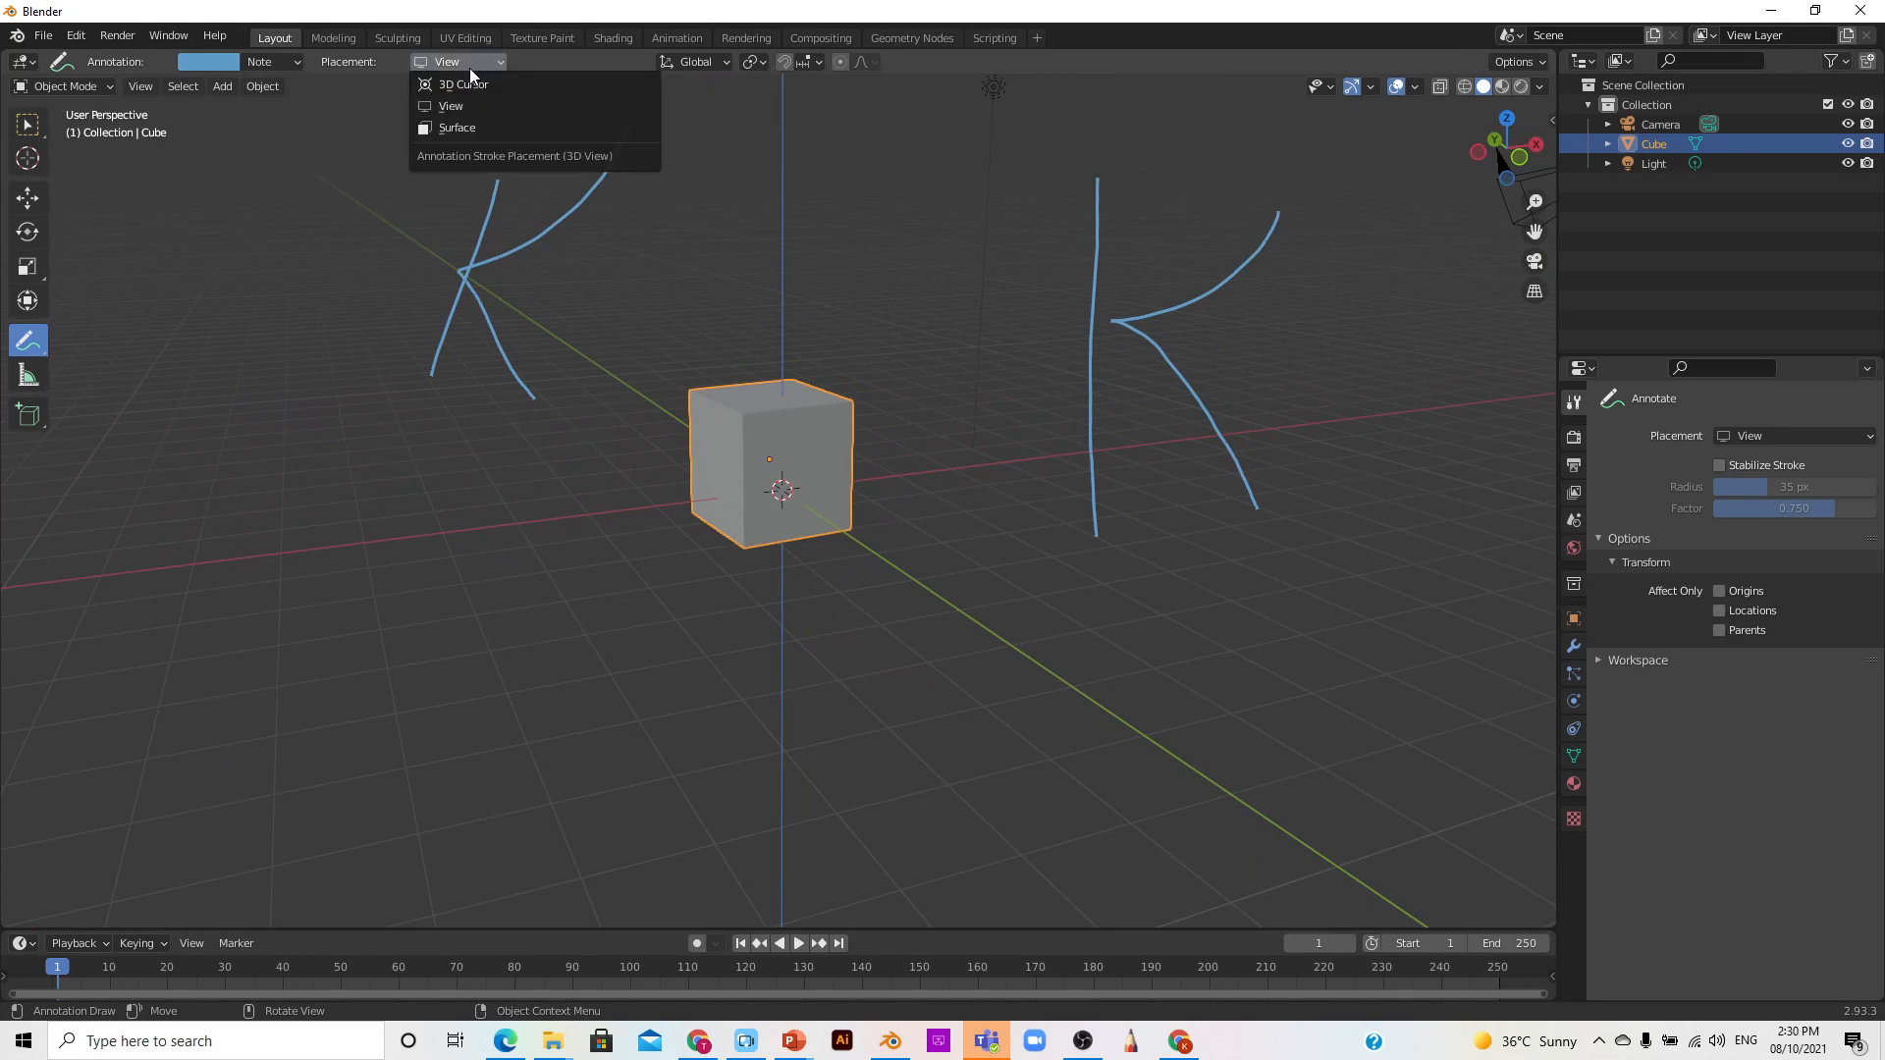
{"action": "left_click", "coordinate": [477, 126]}
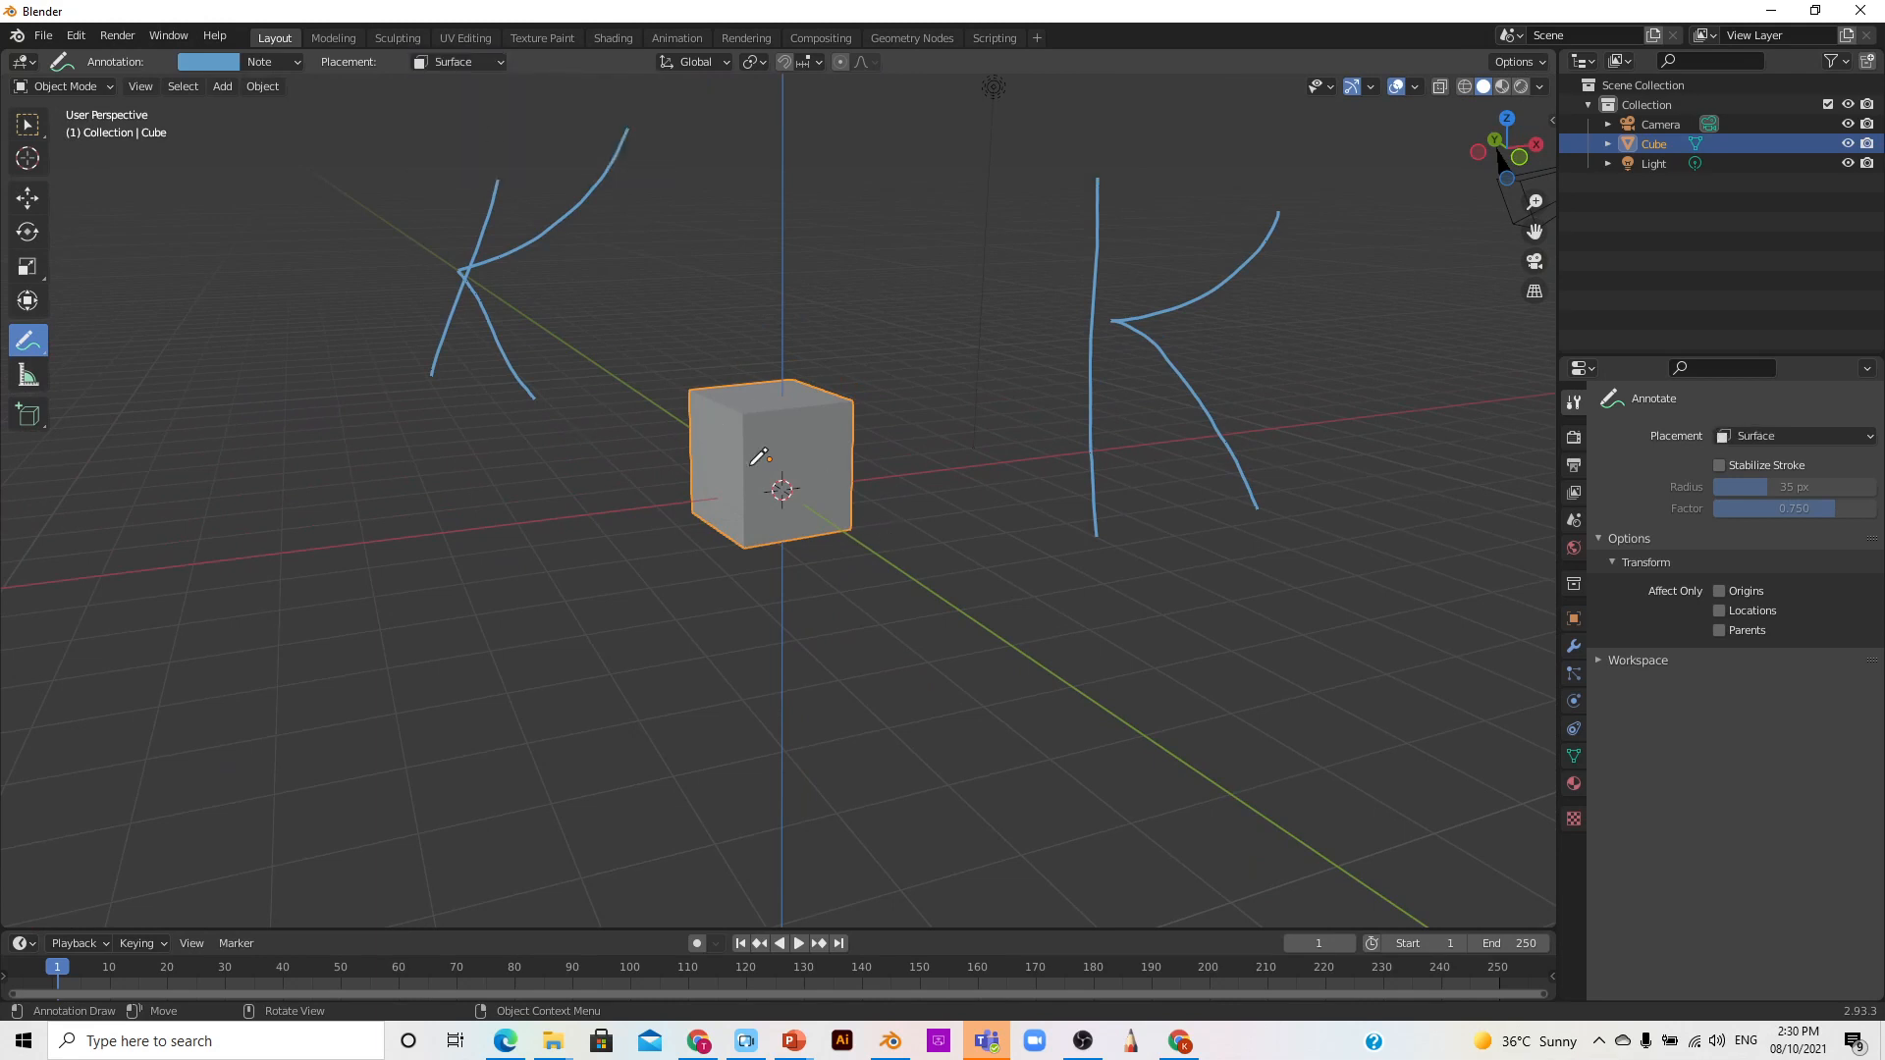
{"action": "scroll", "coordinate": [760, 456], "scroll_direction": "up", "scroll_amount": 2}
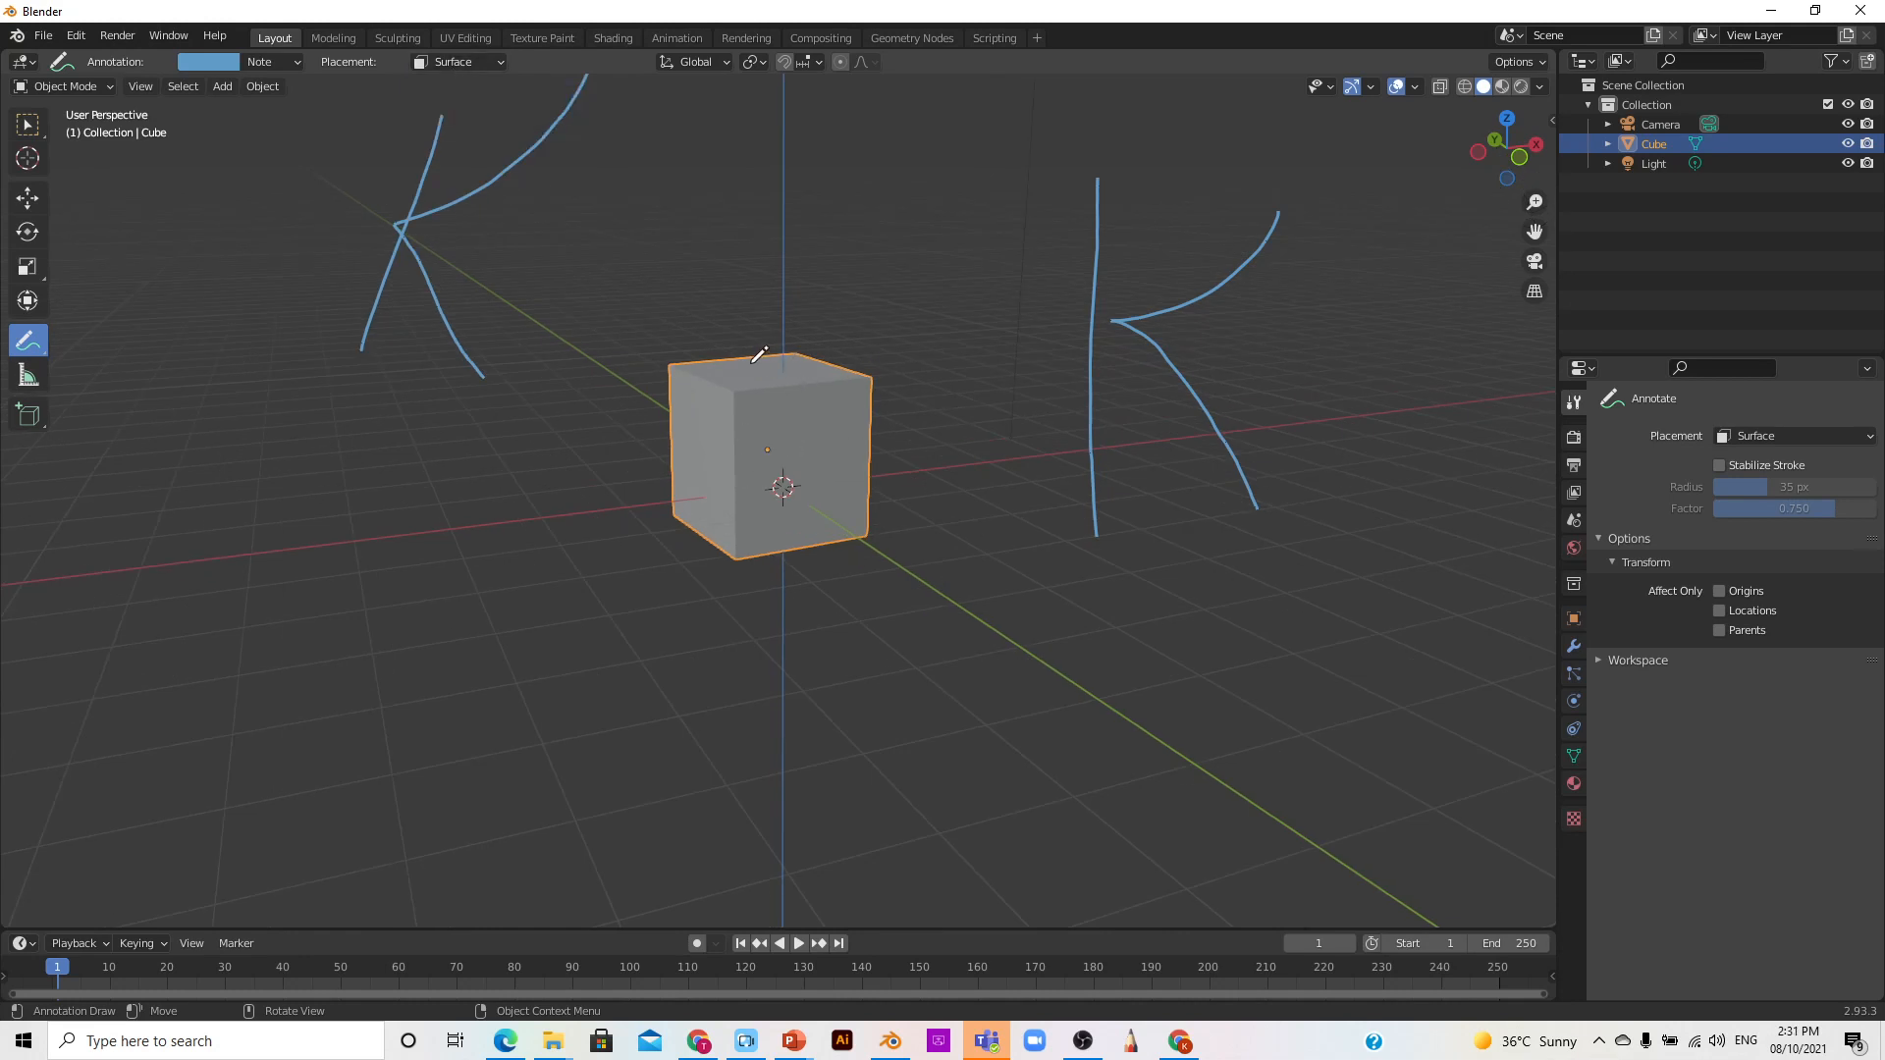
{"action": "left_click_drag", "start_coordinate": [755, 370], "coordinate": [778, 470]}
{"action": "mouse_move", "coordinate": [810, 378]}
{"action": "left_mouse_down"}
{"action": "mouse_move", "coordinate": [776, 422]}
{"action": "mouse_move", "coordinate": [824, 460]}
{"action": "mouse_move", "coordinate": [731, 463]}
{"action": "mouse_move", "coordinate": [708, 424]}
{"action": "mouse_move", "coordinate": [759, 432]}
{"action": "mouse_move", "coordinate": [786, 470]}
{"action": "left_mouse_up"}
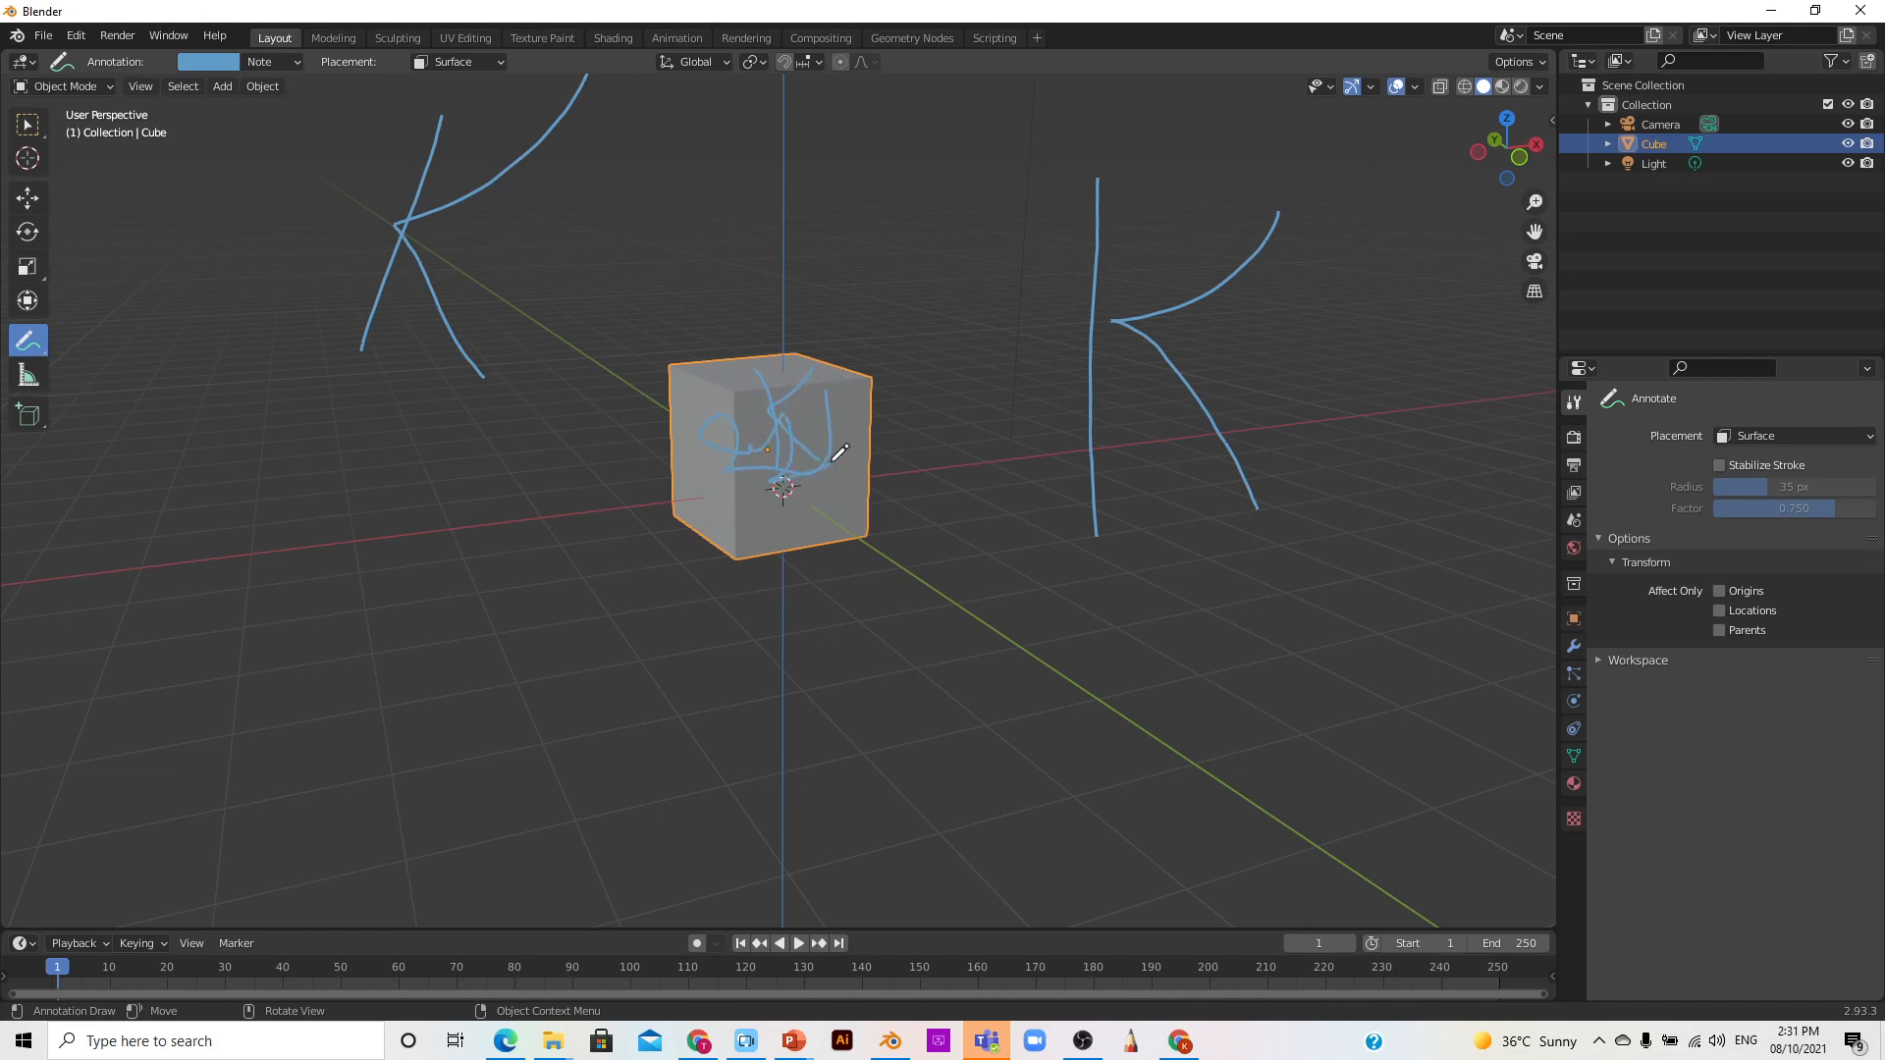
{"action": "mouse_move", "coordinate": [1526, 157]}
{"action": "left_mouse_down"}
{"action": "mouse_move", "coordinate": [1463, 172]}
{"action": "mouse_move", "coordinate": [1733, 135]}
{"action": "mouse_move", "coordinate": [1865, 162]}
{"action": "mouse_move", "coordinate": [1532, 149]}
{"action": "mouse_move", "coordinate": [1674, 165]}
{"action": "mouse_move", "coordinate": [1487, 98]}
{"action": "left_mouse_up"}
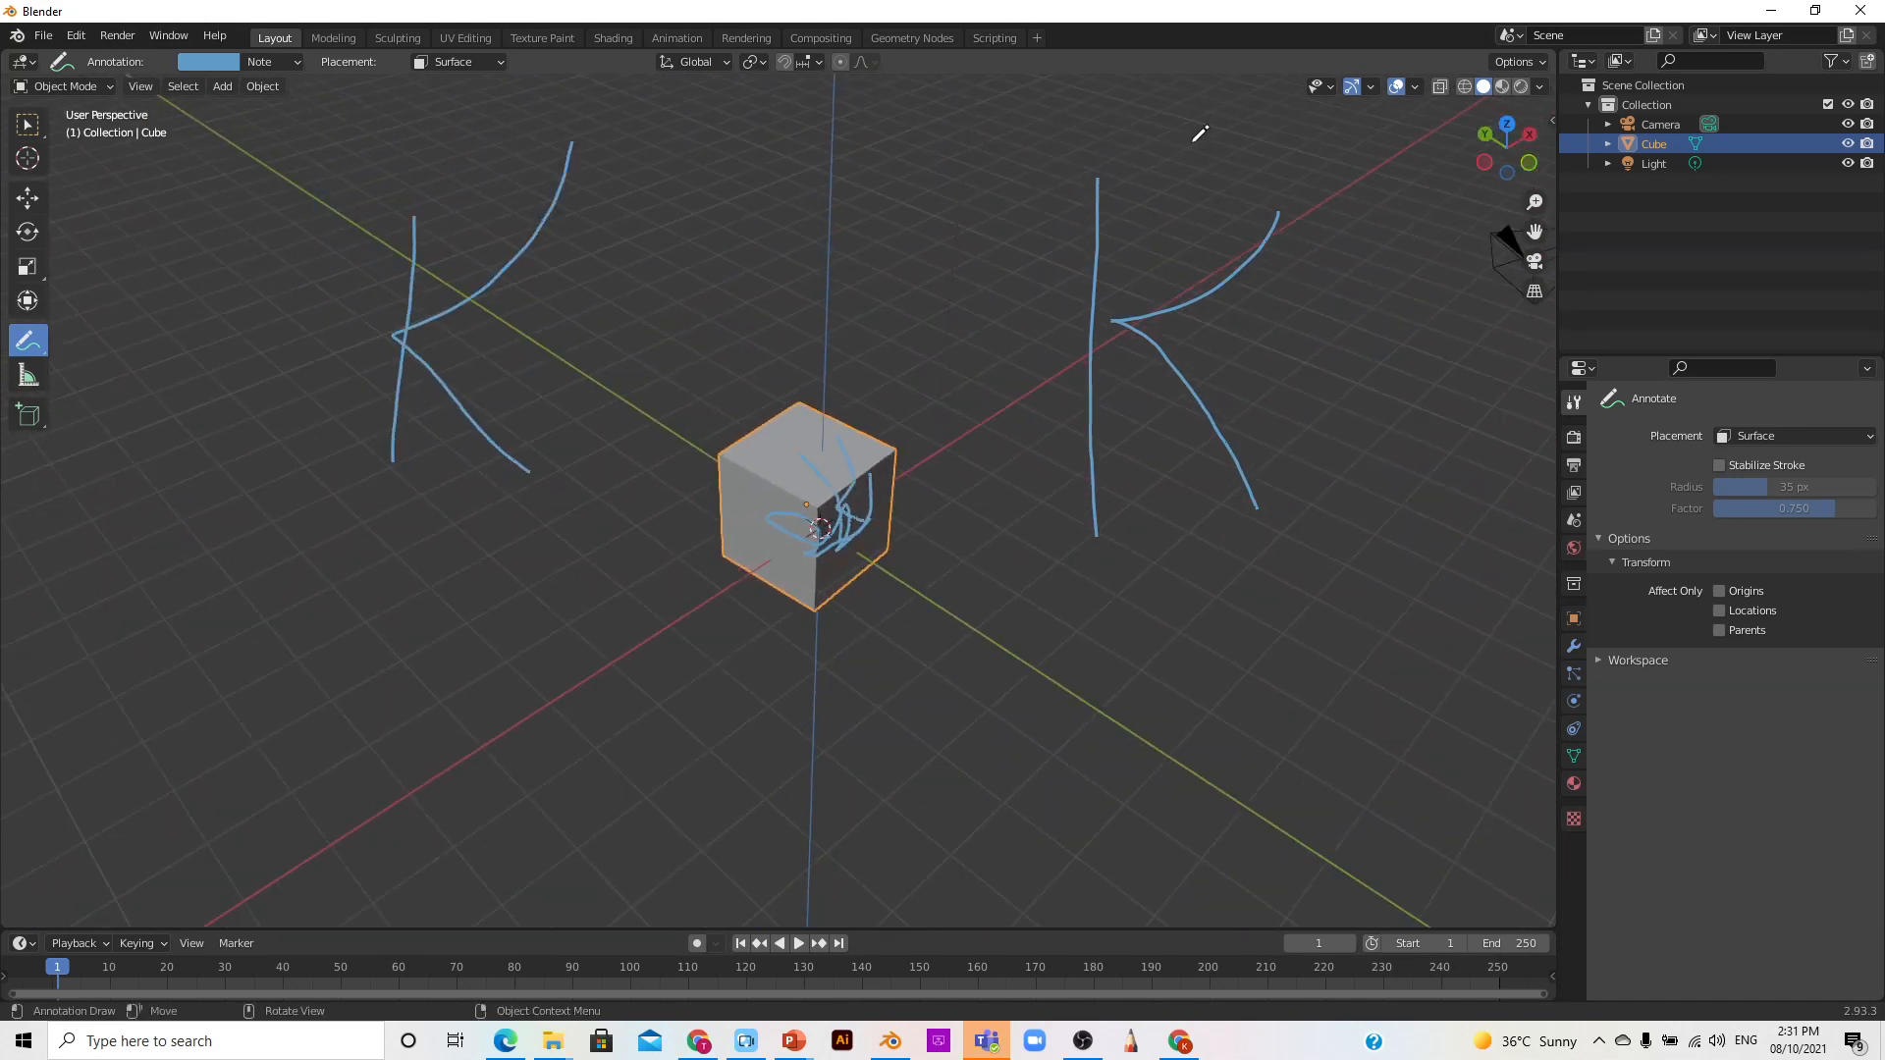
Step: Undo all the annotation strokes on and around the cube
{"action": "left_click_drag", "start_coordinate": [1512, 152], "coordinate": [1536, 156]}
{"action": "key", "text": "ctrl+z"}
{"action": "key", "text": "ctrl+z"}
{"action": "key", "text": "ctrl+z"}
{"action": "key", "text": "ctrl+z"}
{"action": "key", "text": "ctrl+z"}
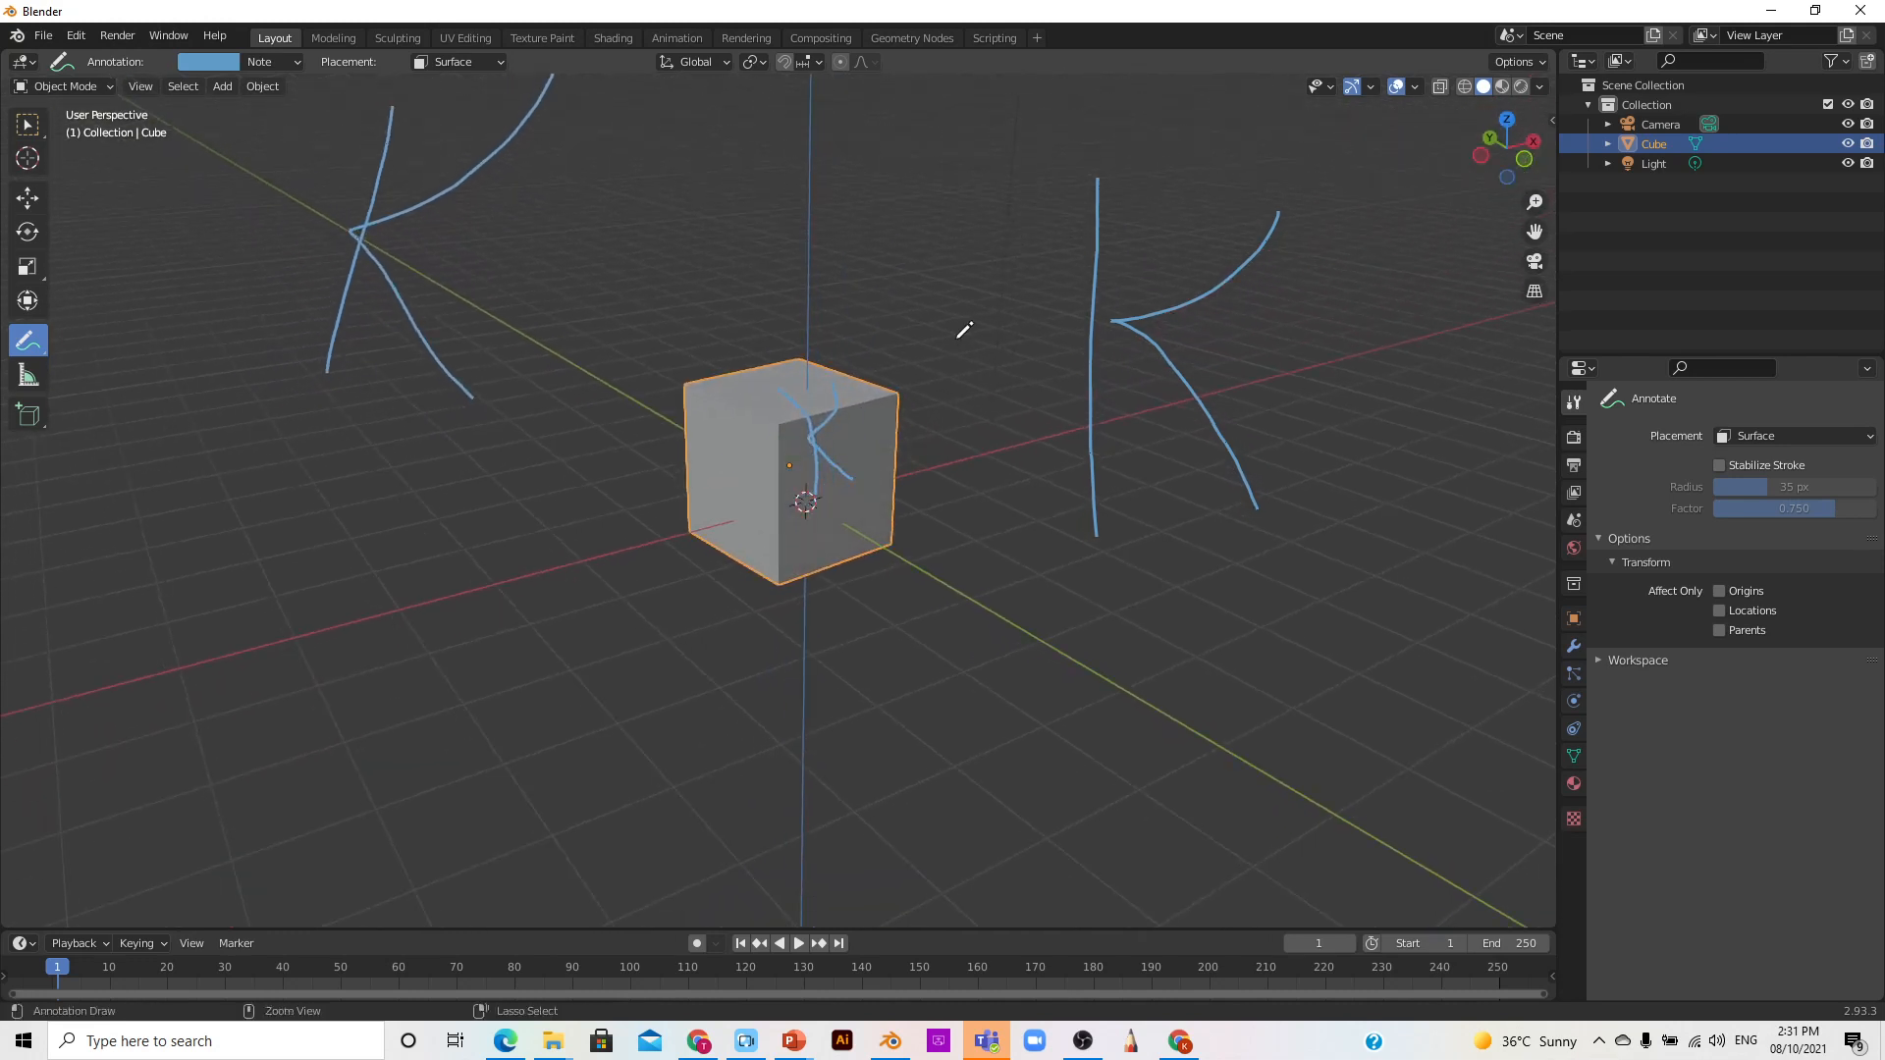
{"action": "key", "text": "ctrl+z"}
{"action": "key", "text": "ctrl+z"}
{"action": "key", "text": "ctrl+z"}
{"action": "key", "text": "ctrl+z"}
{"action": "key", "text": "ctrl+z"}
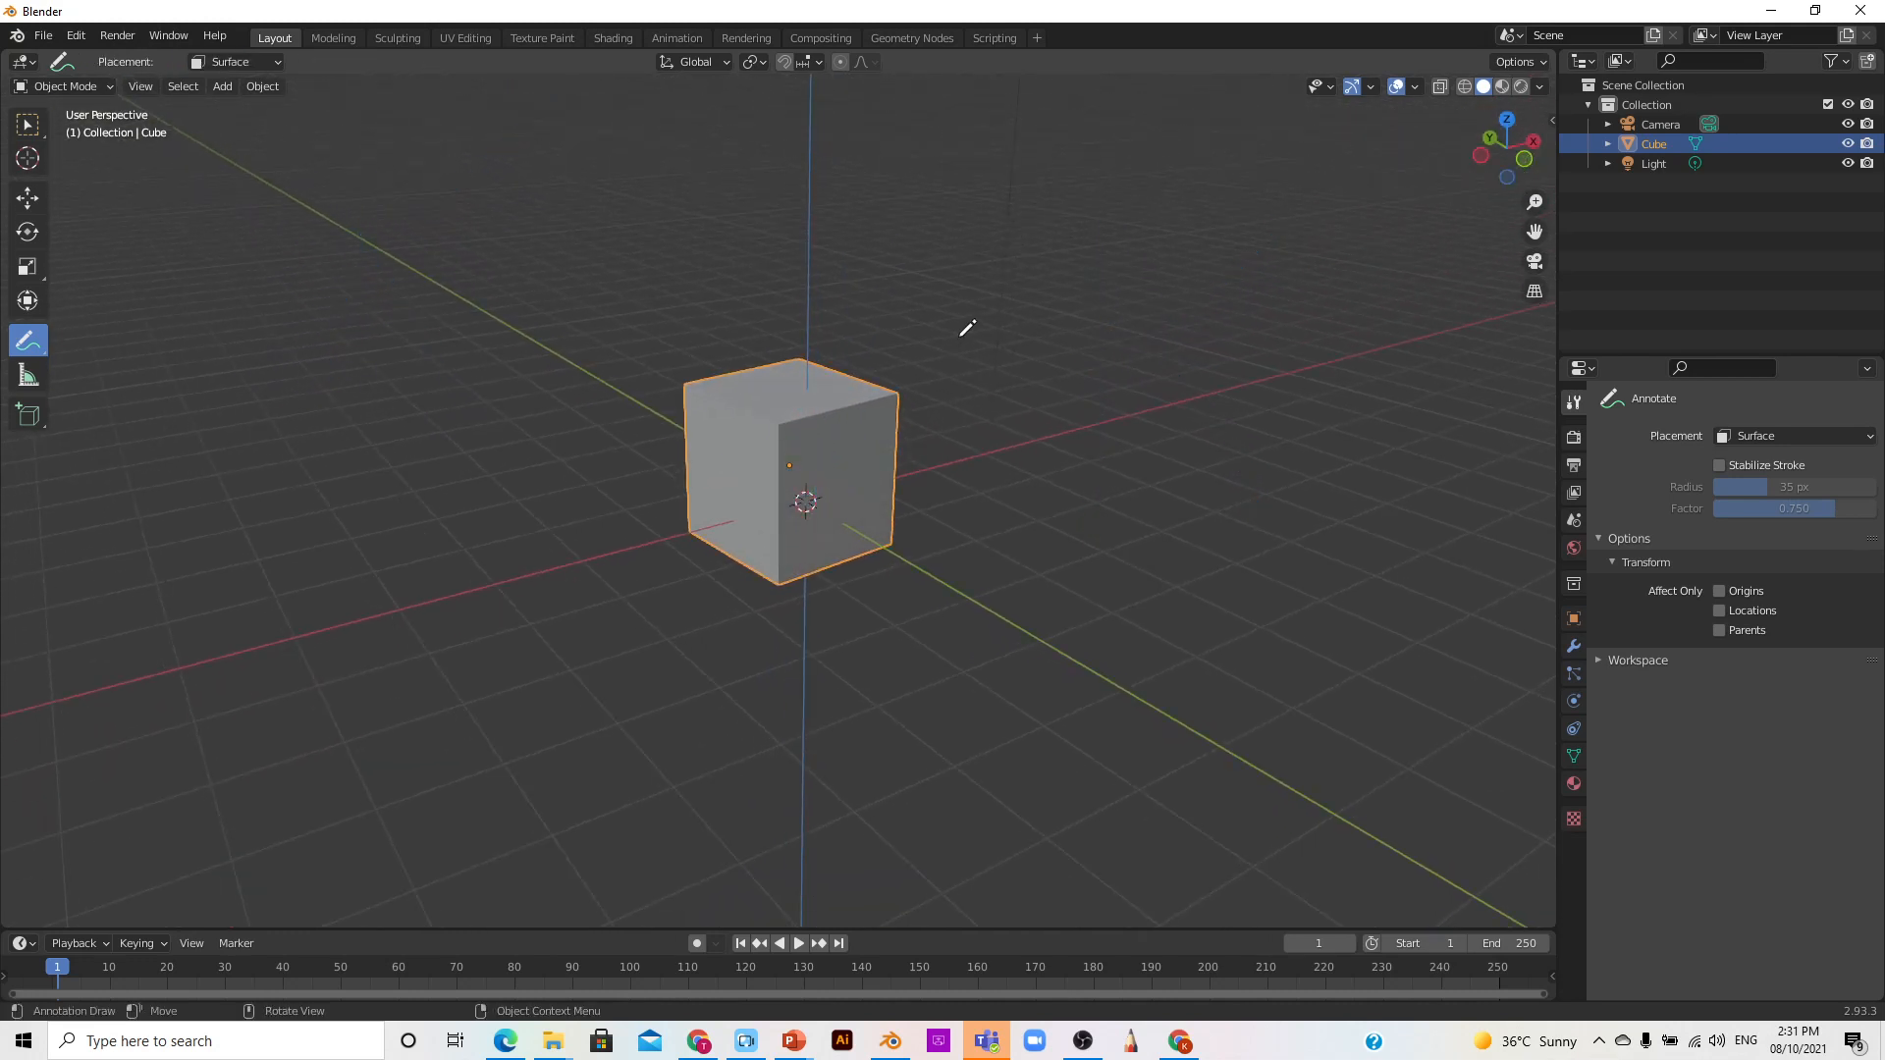
Step: Measure the distance across the cube's top between two opposite corners with the Measure tool, without snapping
{"action": "left_click", "coordinate": [27, 379]}
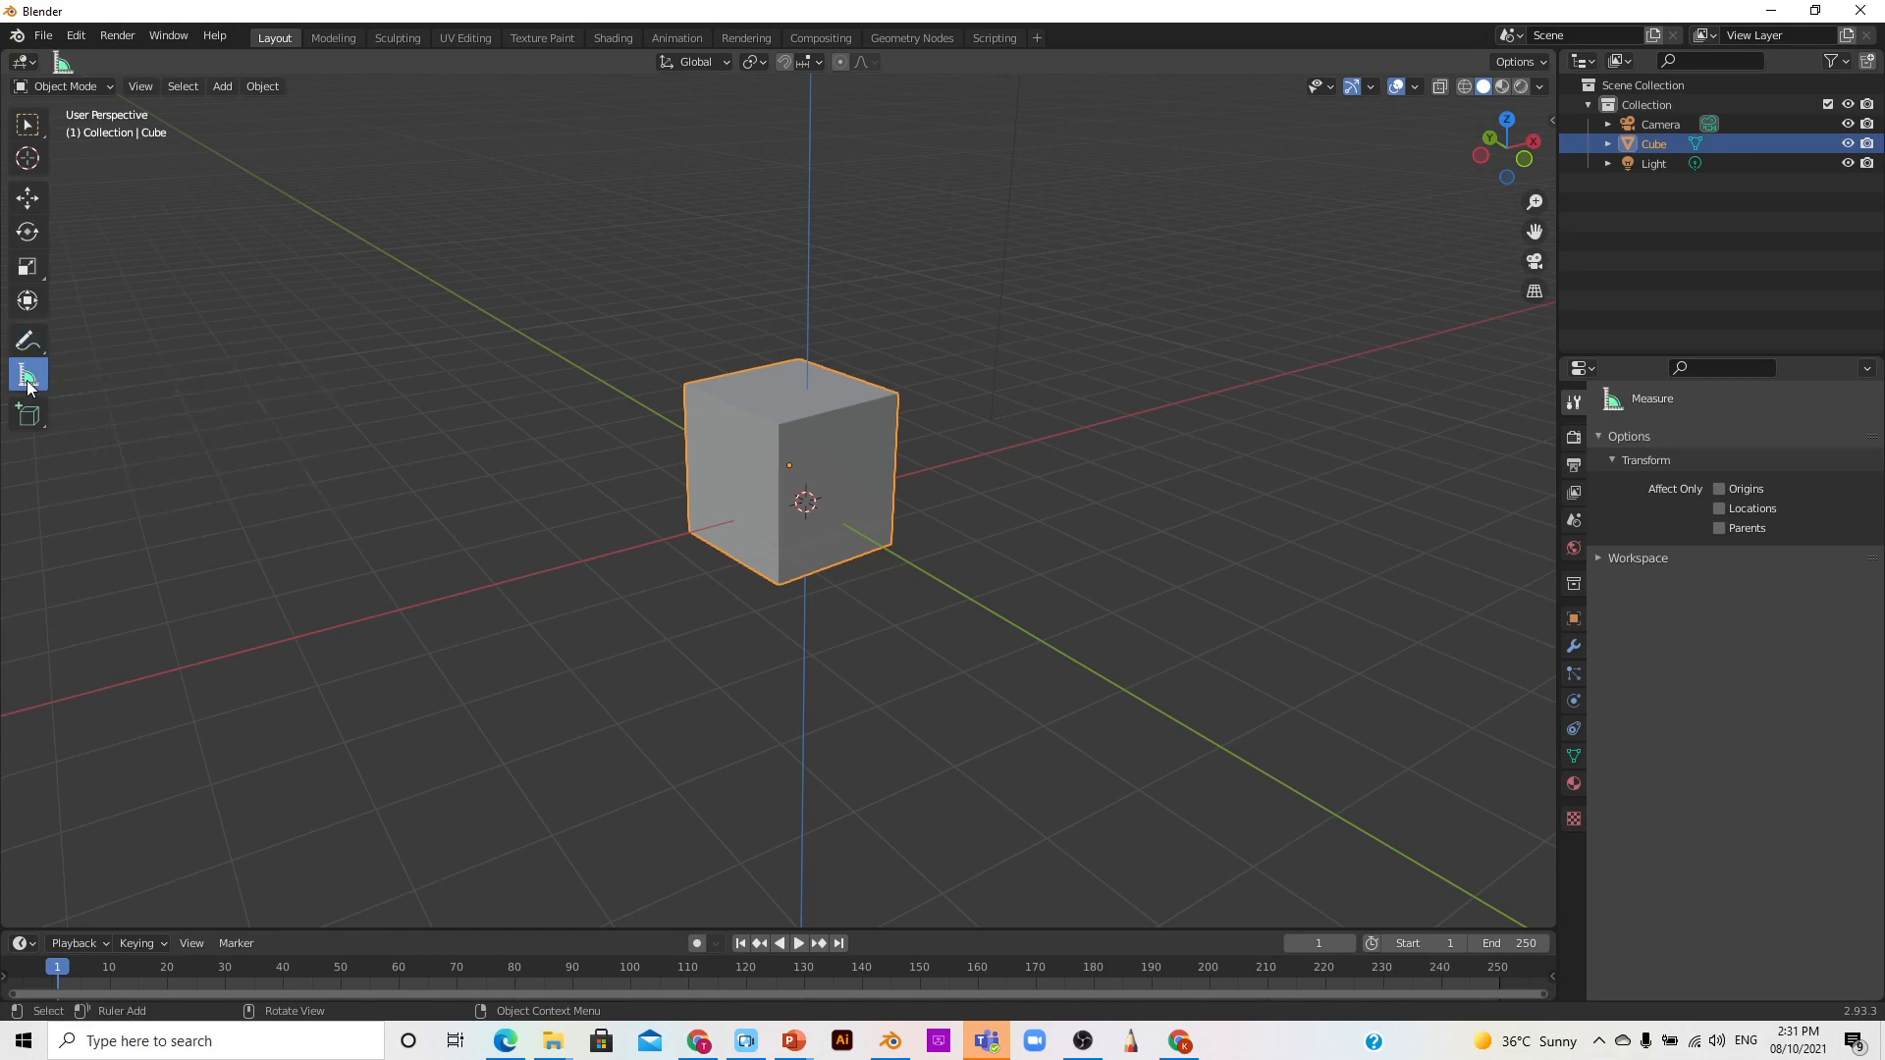
{"action": "scroll", "coordinate": [968, 447], "scroll_direction": "up", "scroll_amount": 2}
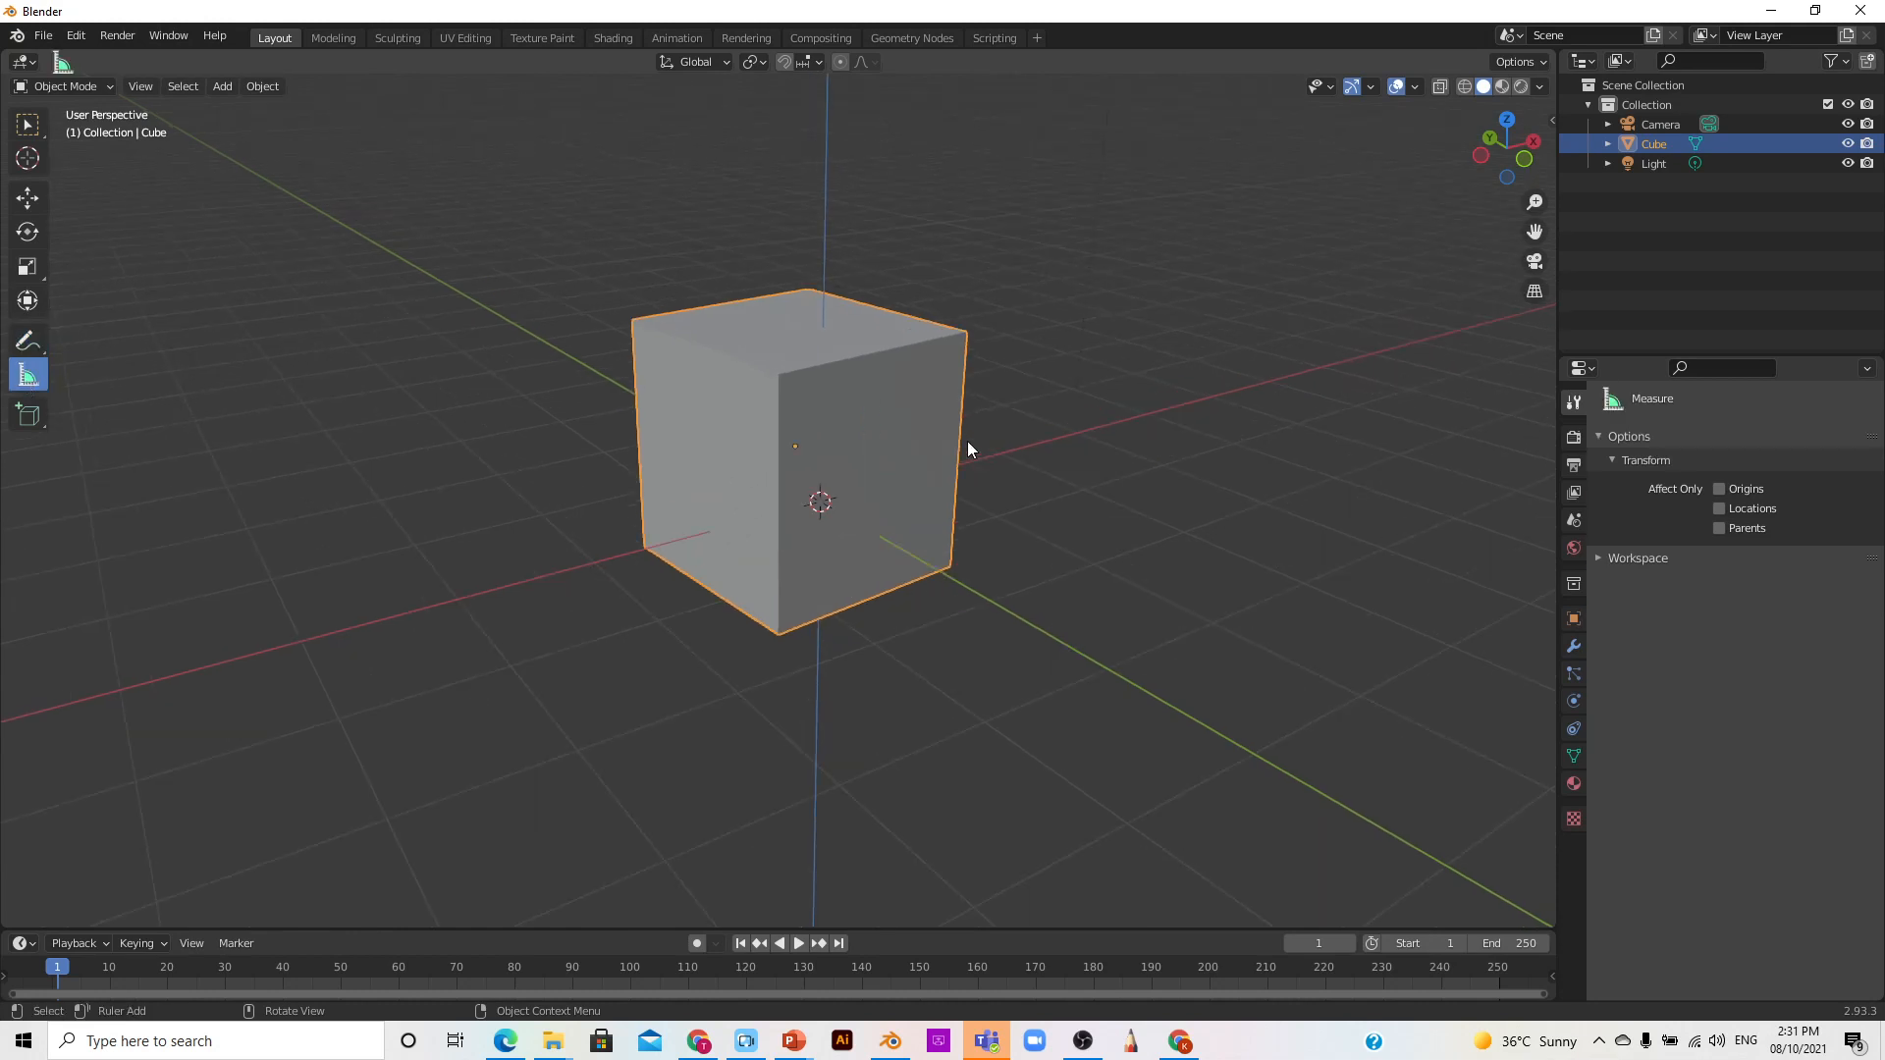
{"action": "scroll", "coordinate": [981, 497], "scroll_direction": "up", "scroll_amount": 3}
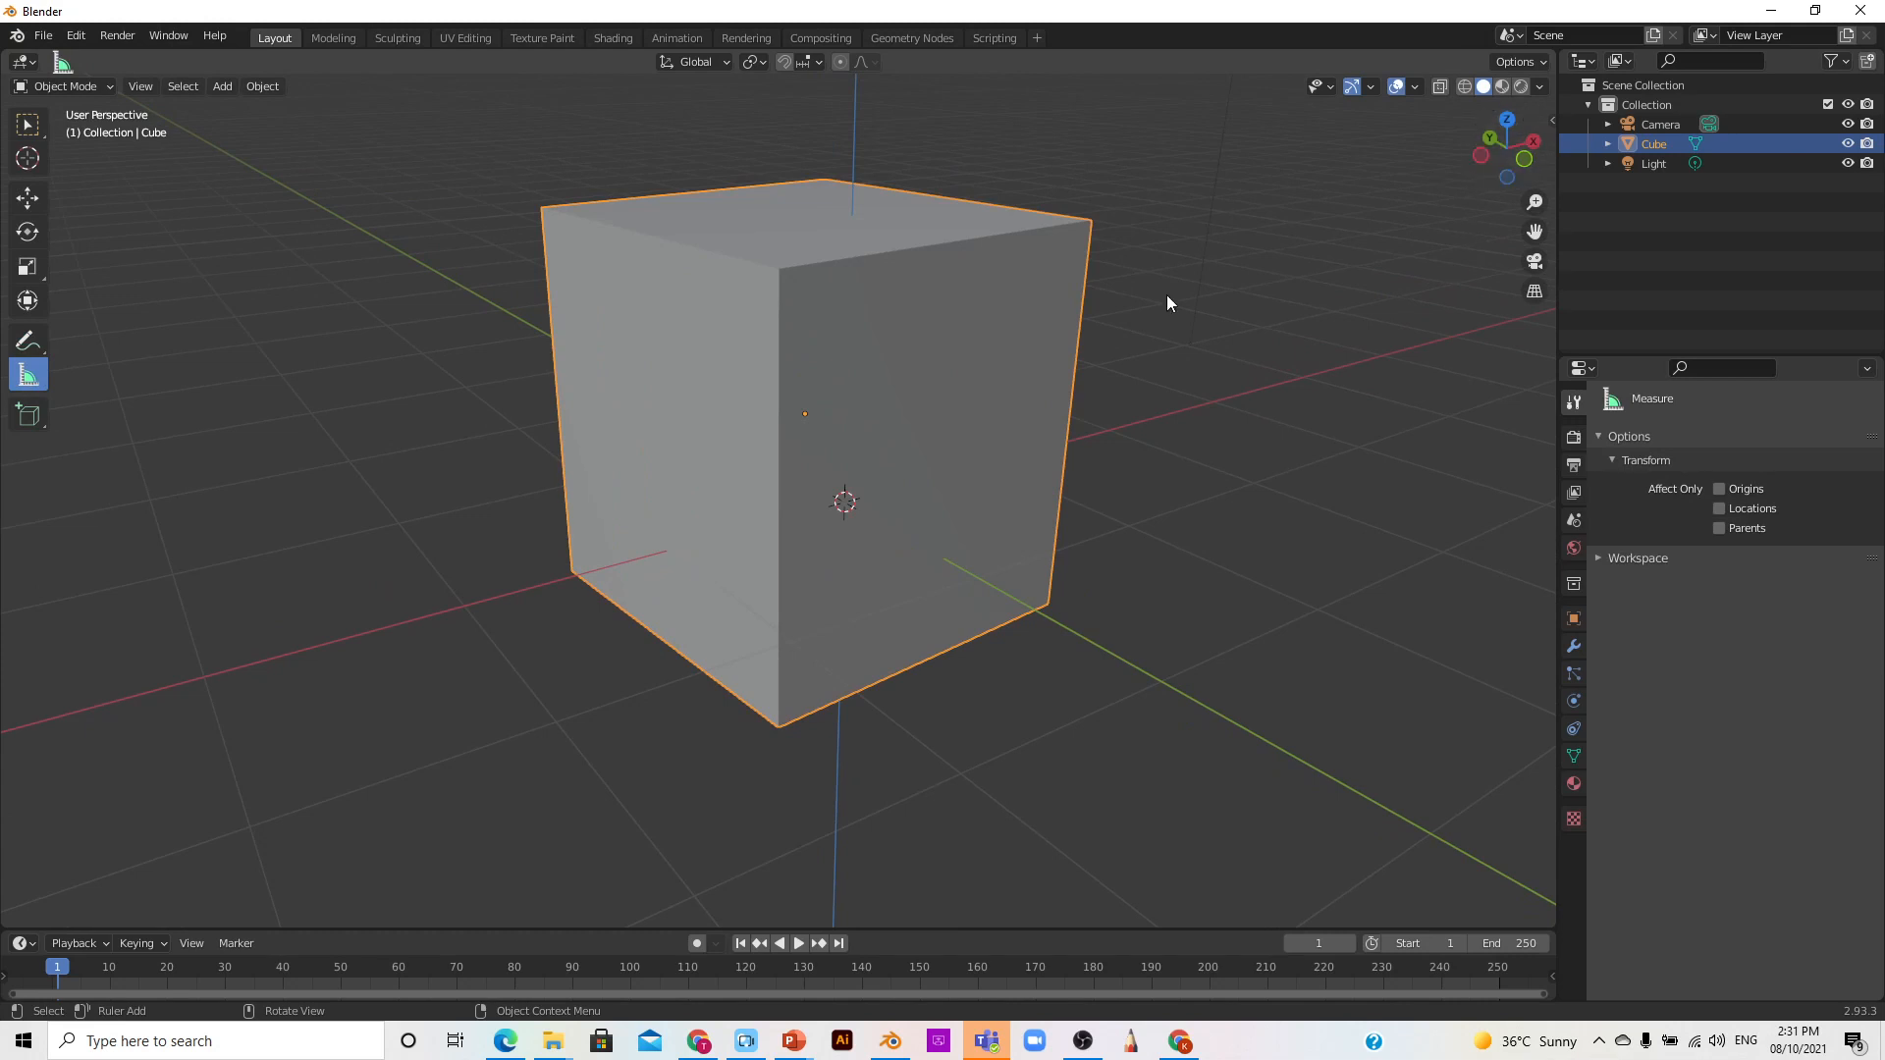
{"action": "scroll", "coordinate": [1167, 294], "scroll_direction": "down", "scroll_amount": 2}
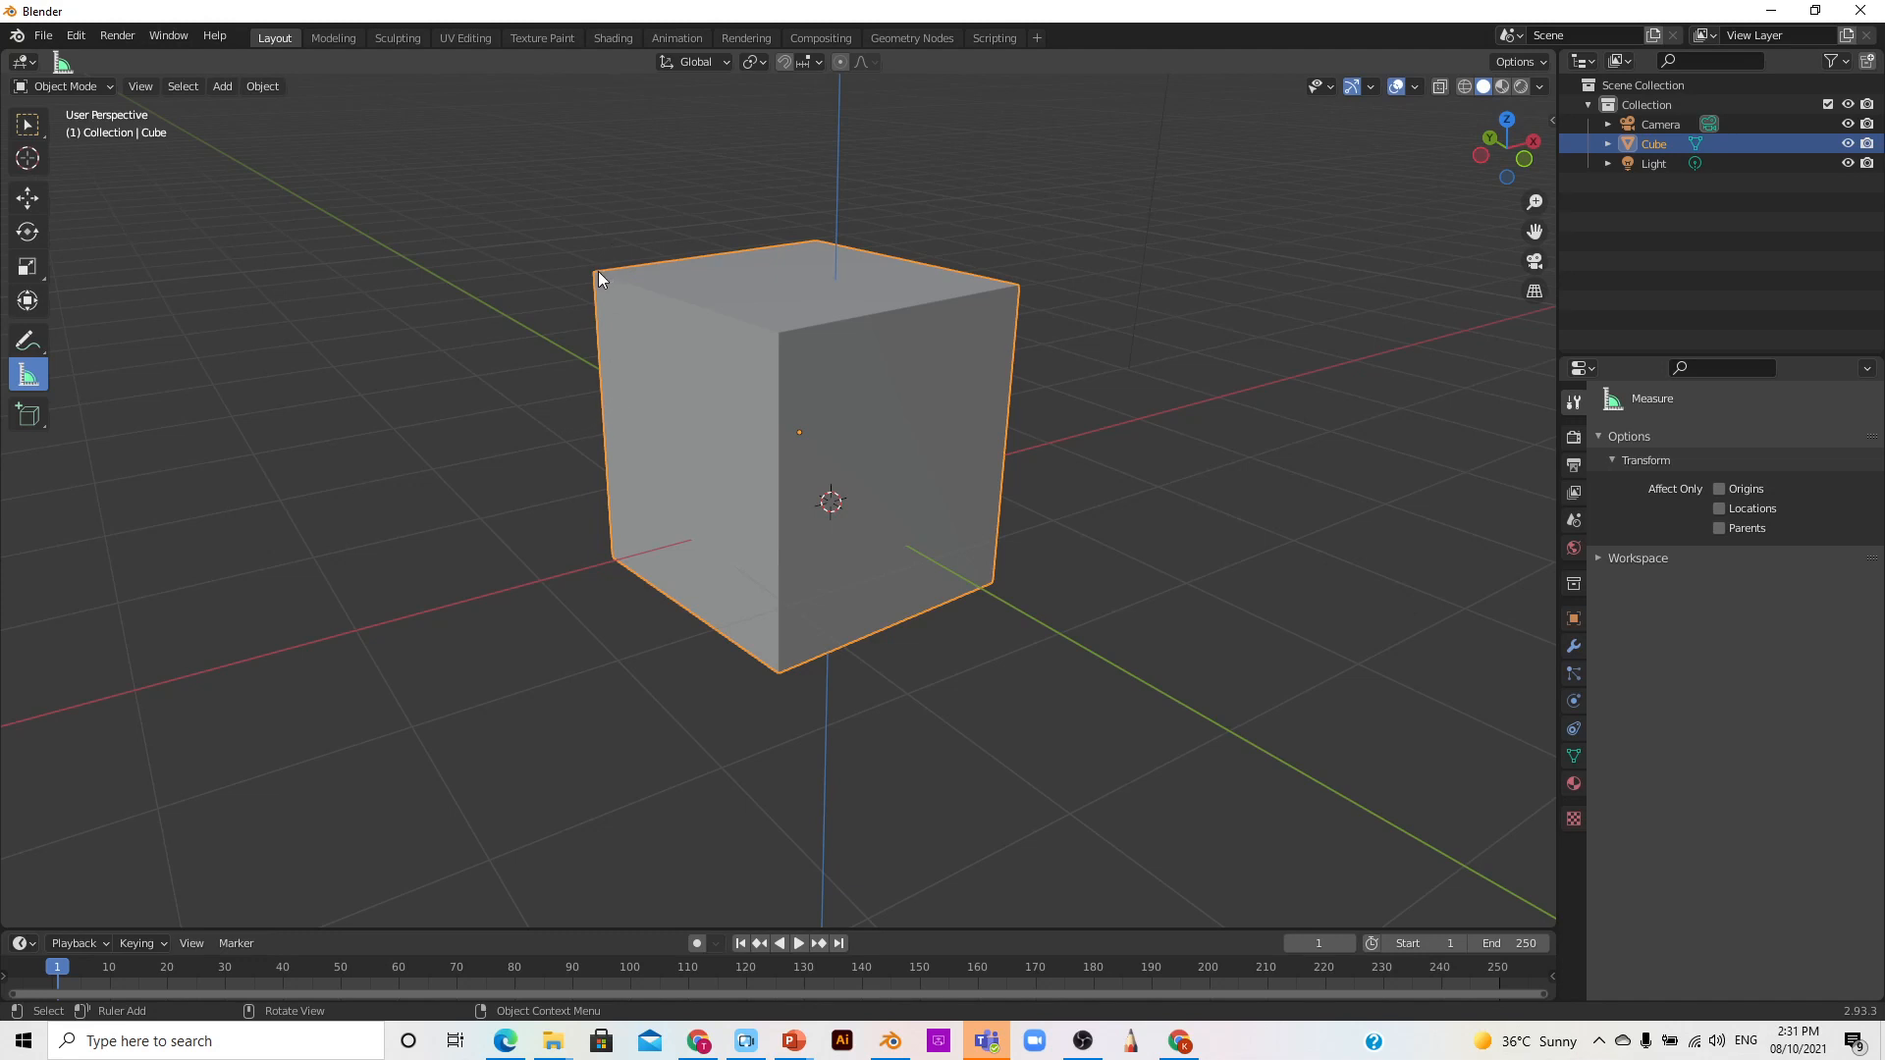
{"action": "left_click_drag", "start_coordinate": [592, 273], "coordinate": [1018, 285]}
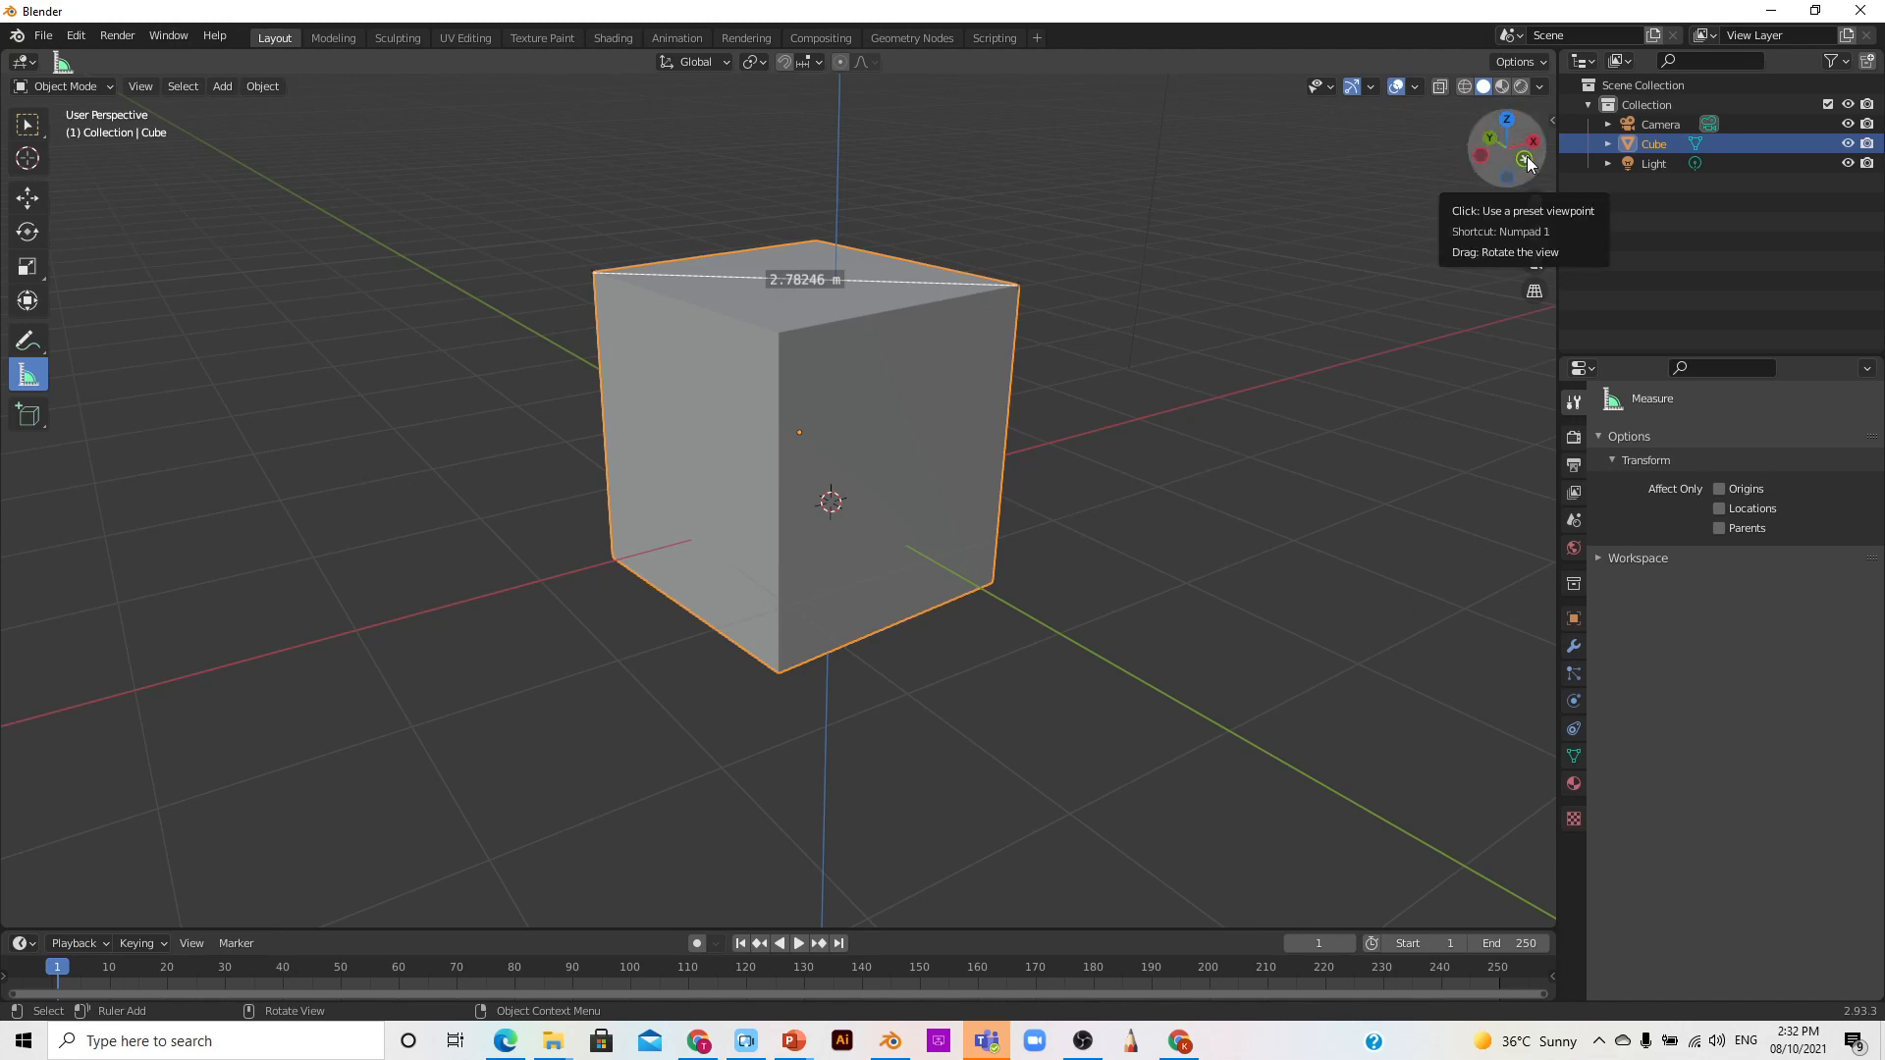
{"action": "left_click_drag", "start_coordinate": [1528, 156], "coordinate": [1534, 280]}
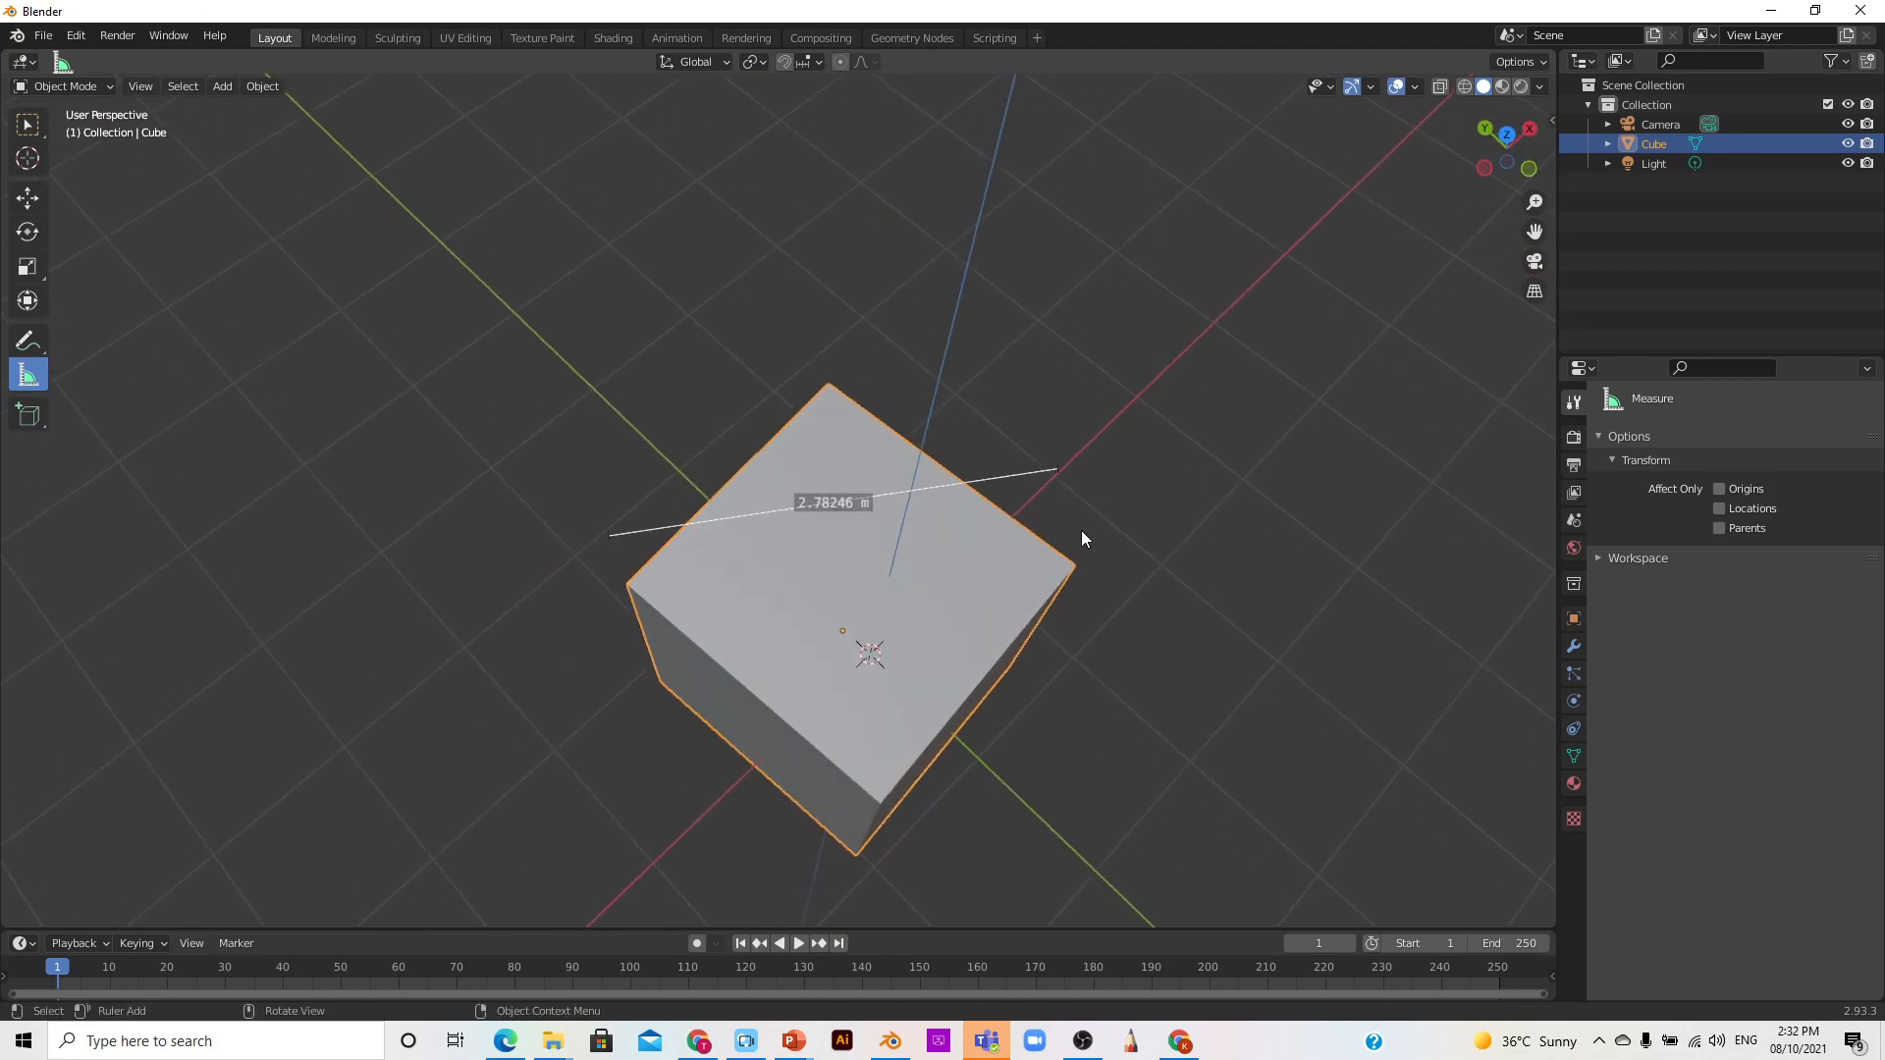
Step: Add a second ruler diagonally across the cube's top face and inspect its placement from another angle
{"action": "left_click_drag", "start_coordinate": [1520, 123], "coordinate": [1529, 170]}
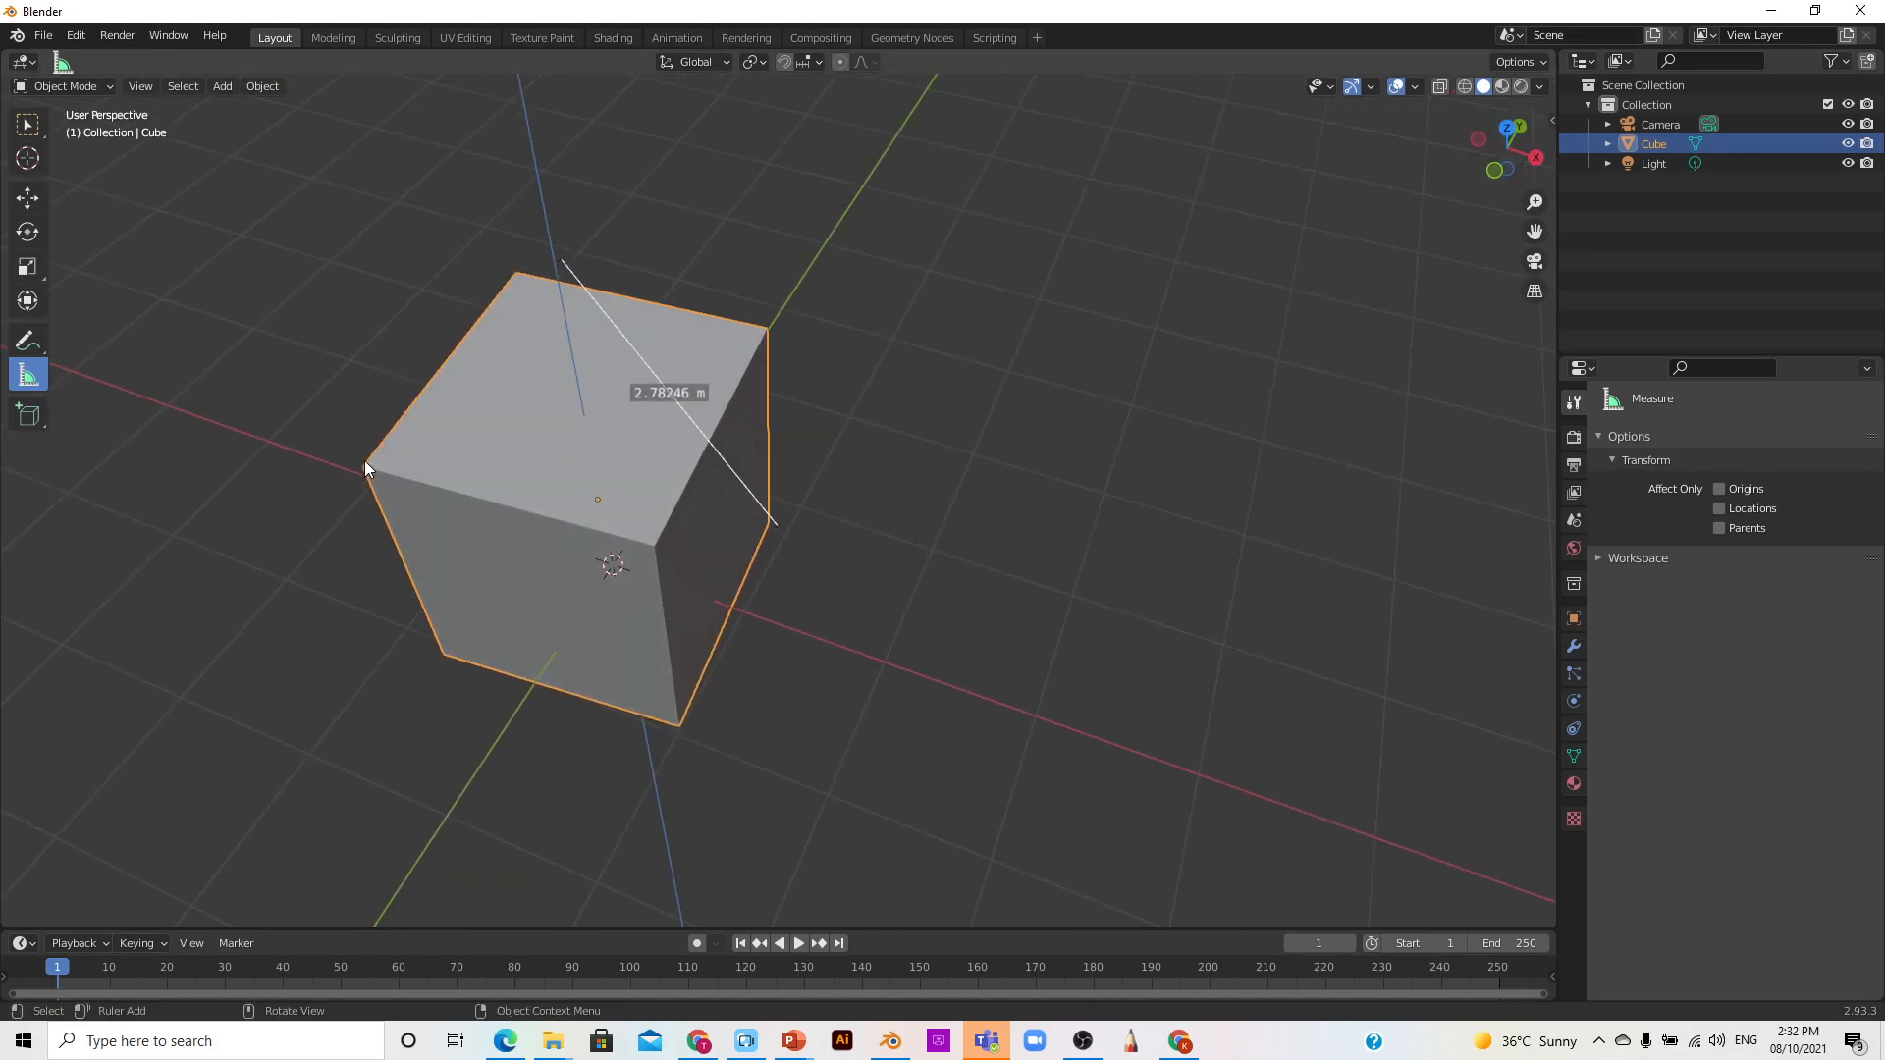
{"action": "left_click_drag", "start_coordinate": [365, 467], "coordinate": [768, 330]}
{"action": "left_click_drag", "start_coordinate": [1528, 168], "coordinate": [1070, 215]}
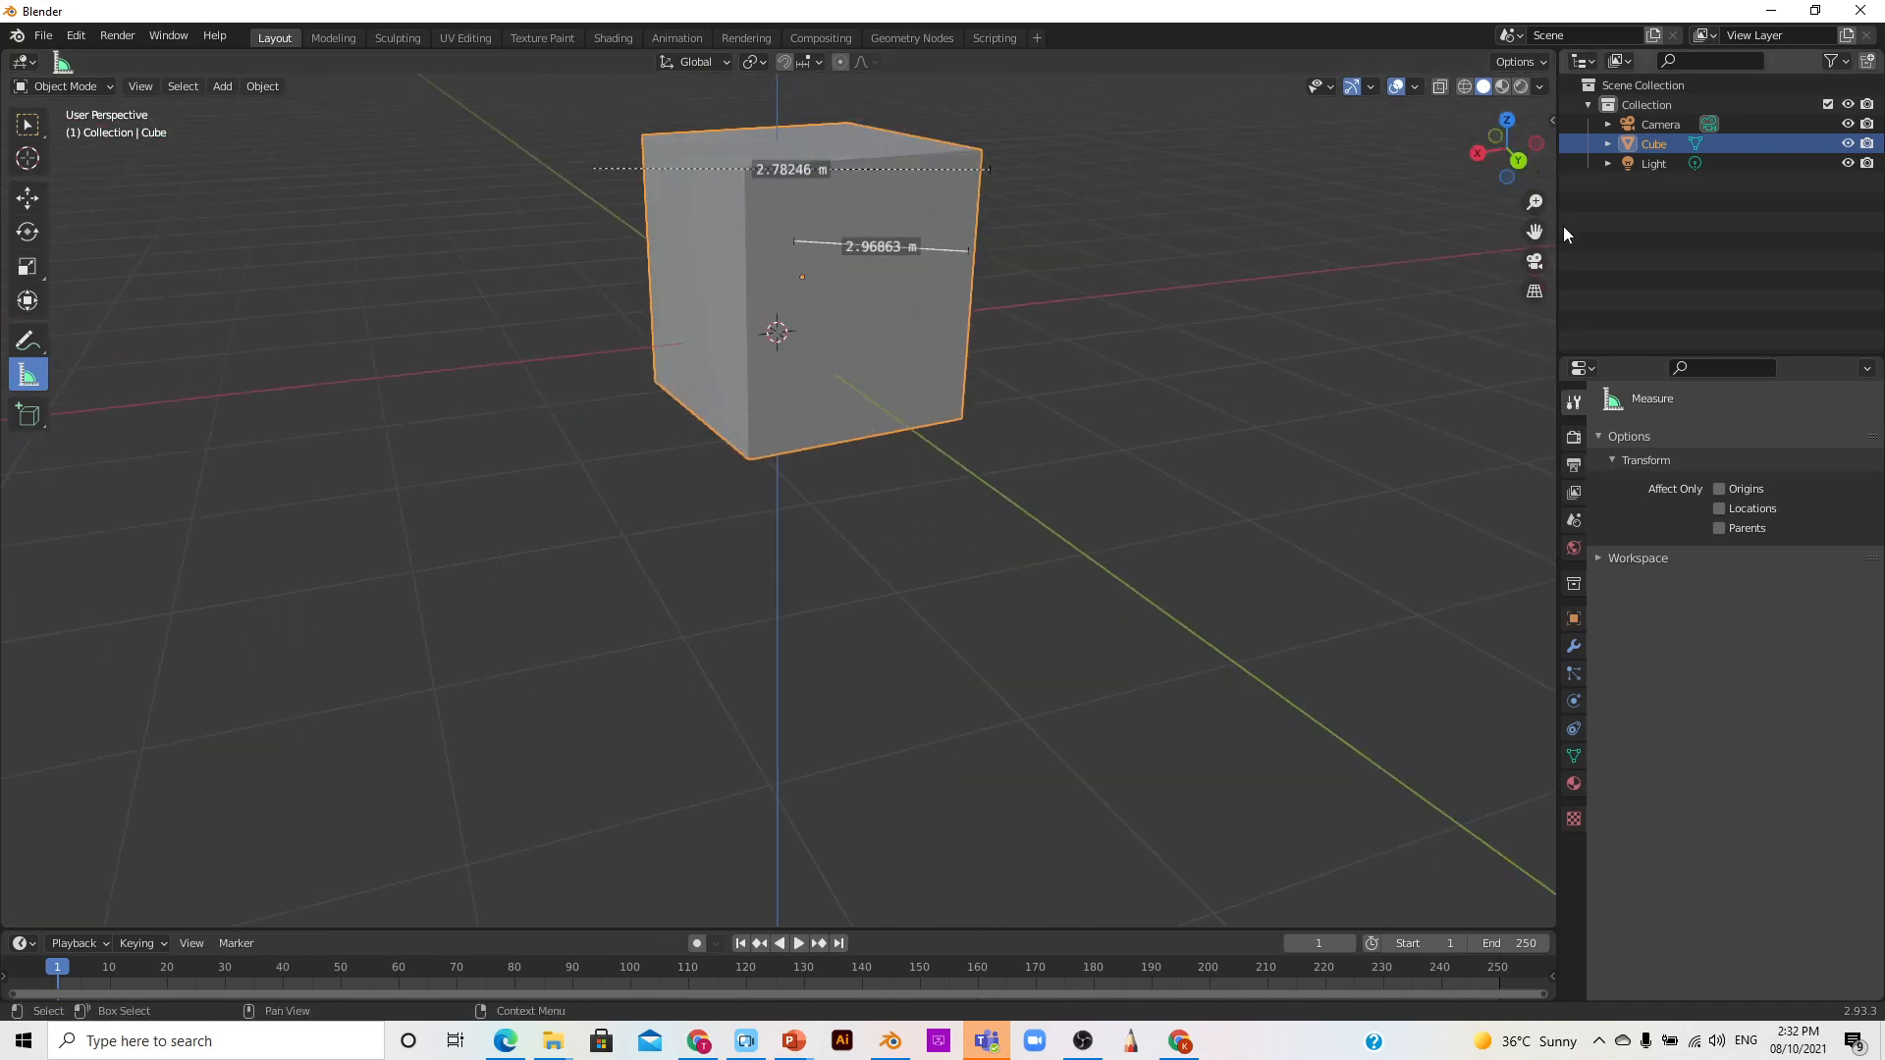
{"action": "left_click_drag", "start_coordinate": [1535, 232], "coordinate": [1363, 297]}
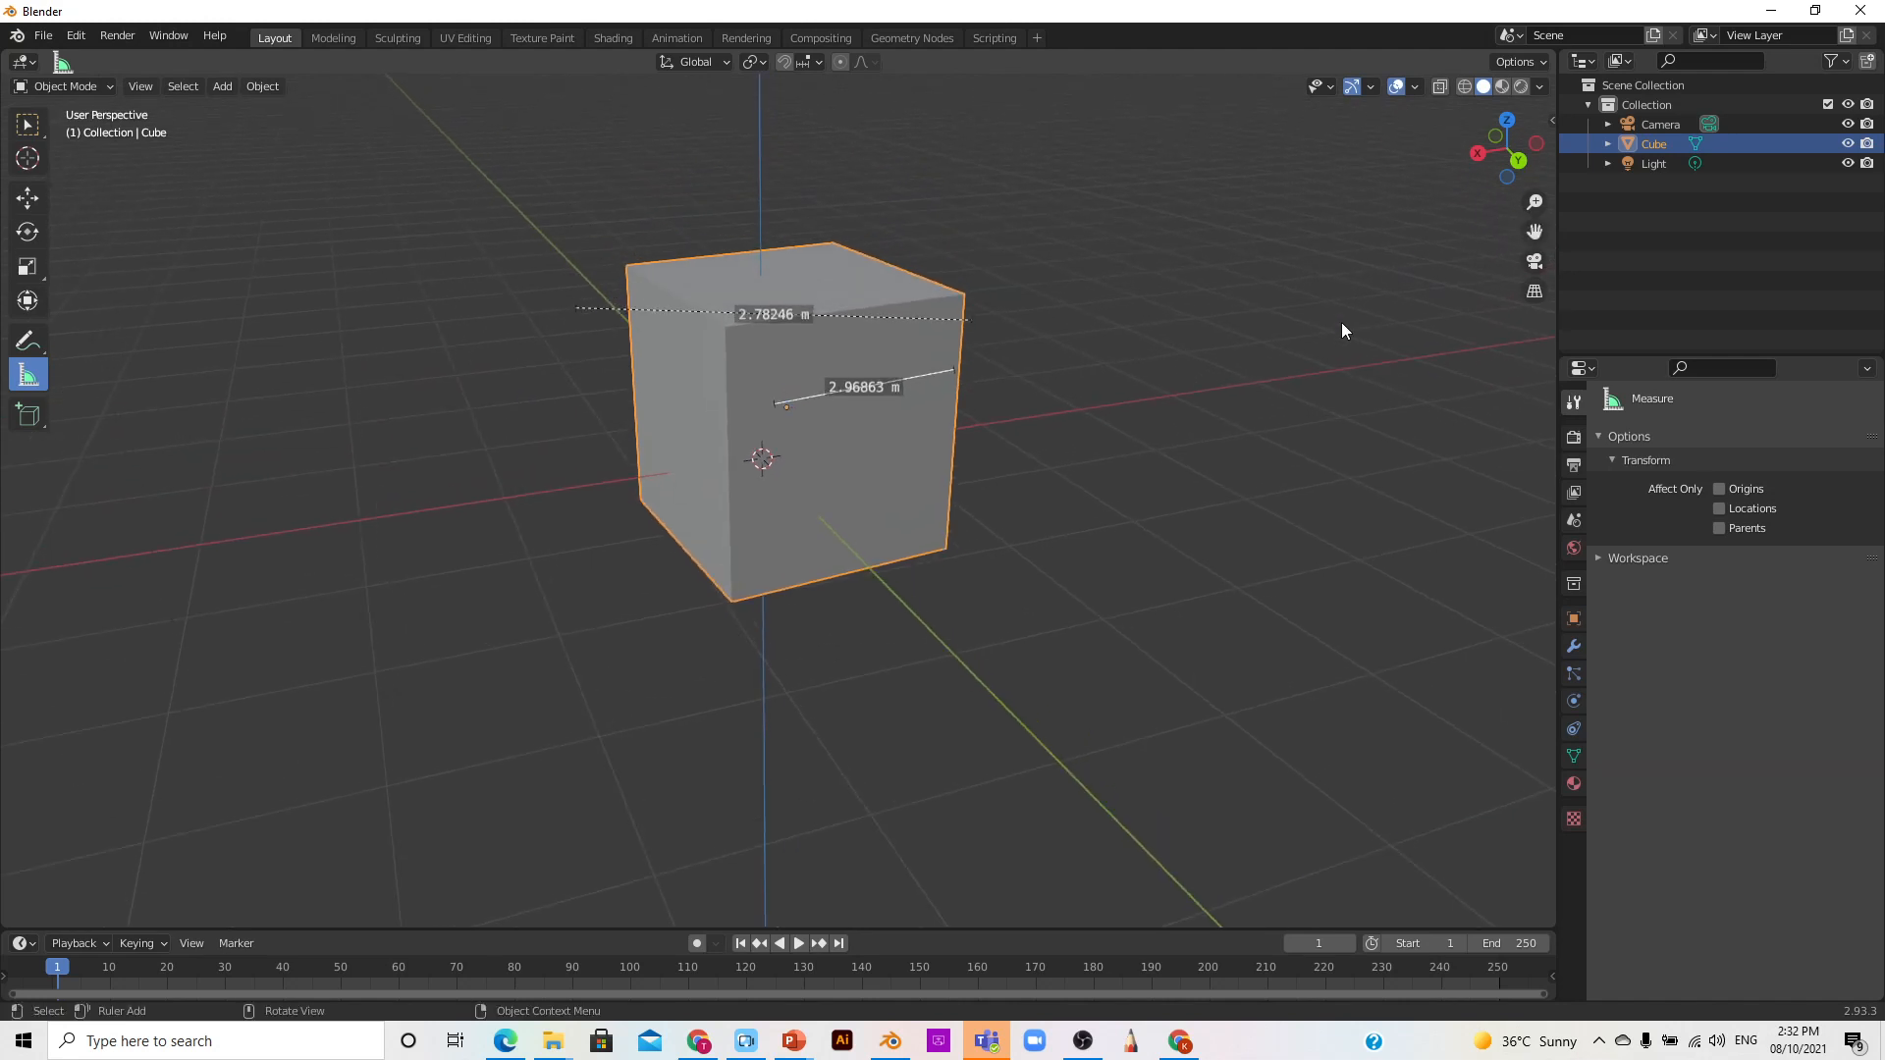
Step: Clear the existing rulers and measure the cube's front top edge, snapping the ruler to its two corners
{"action": "key", "text": "ctrl+z"}
{"action": "scroll", "coordinate": [1064, 415], "scroll_direction": "up", "scroll_amount": 2}
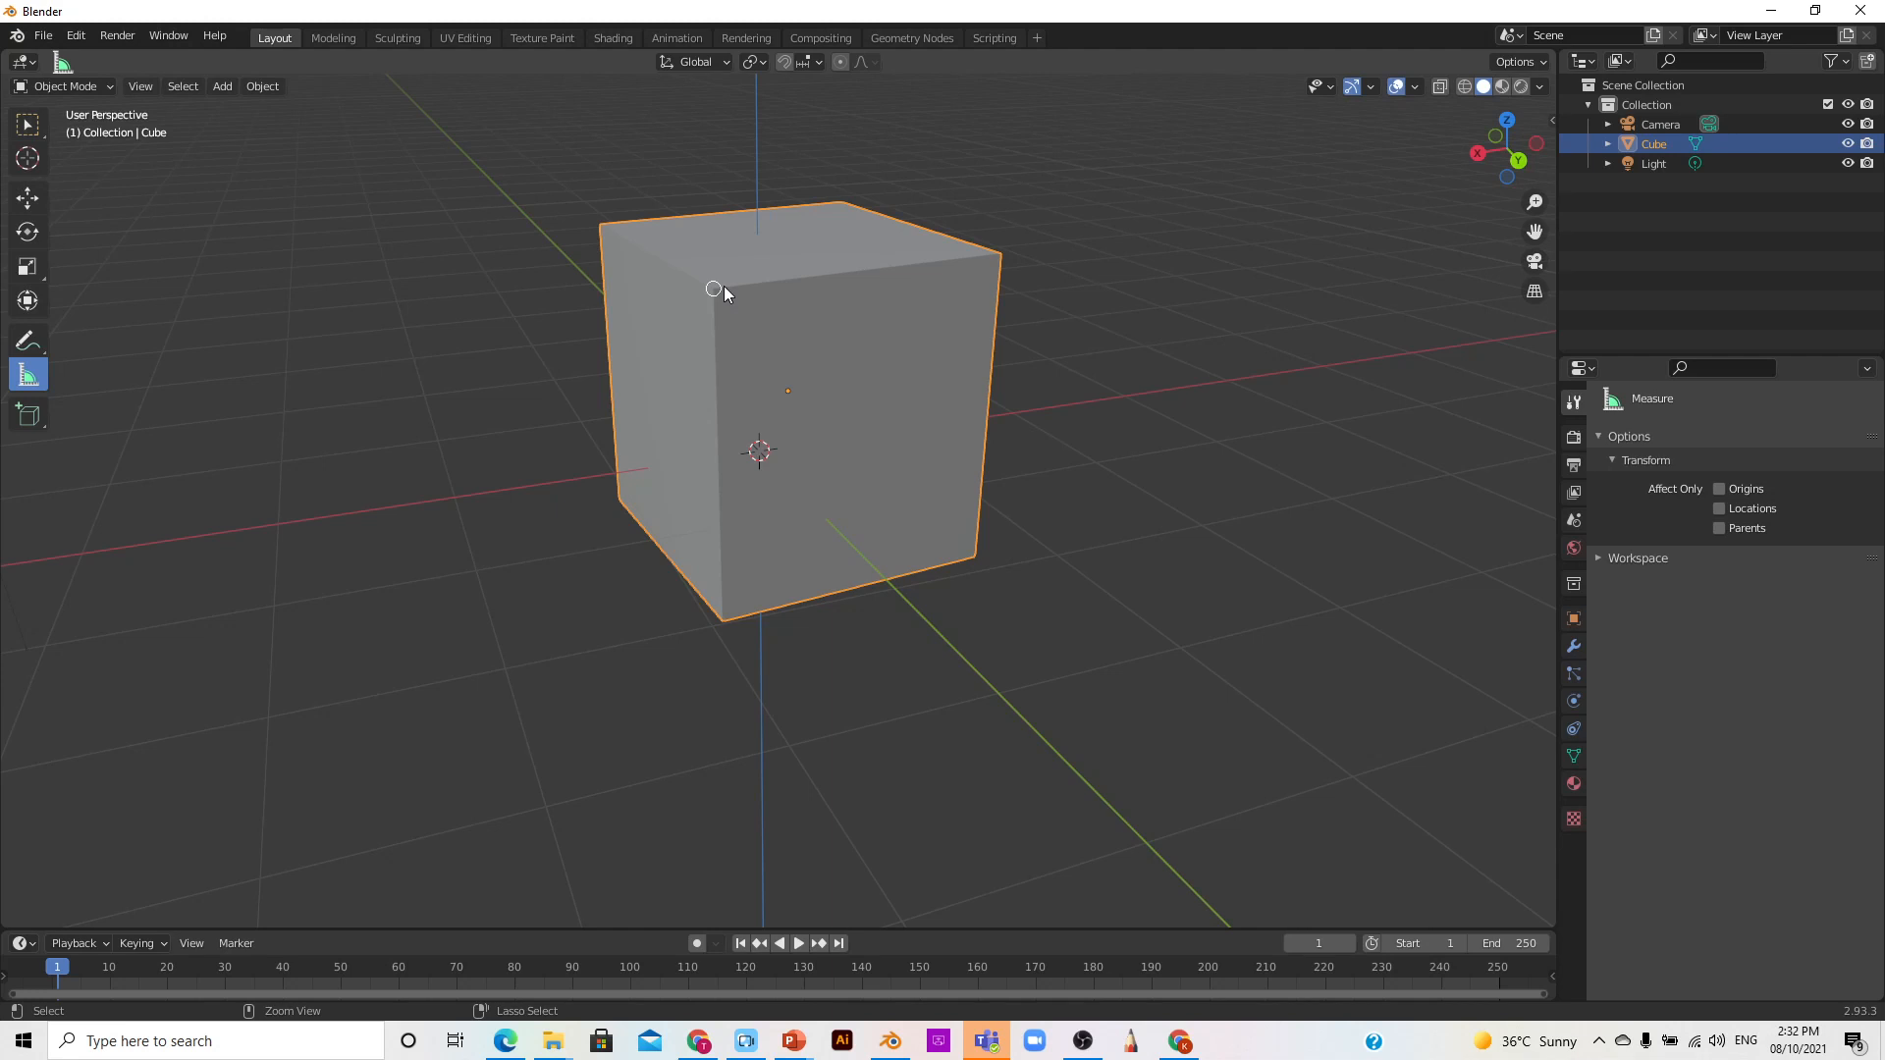
{"action": "left_click_drag", "start_coordinate": [714, 288], "coordinate": [1002, 254]}
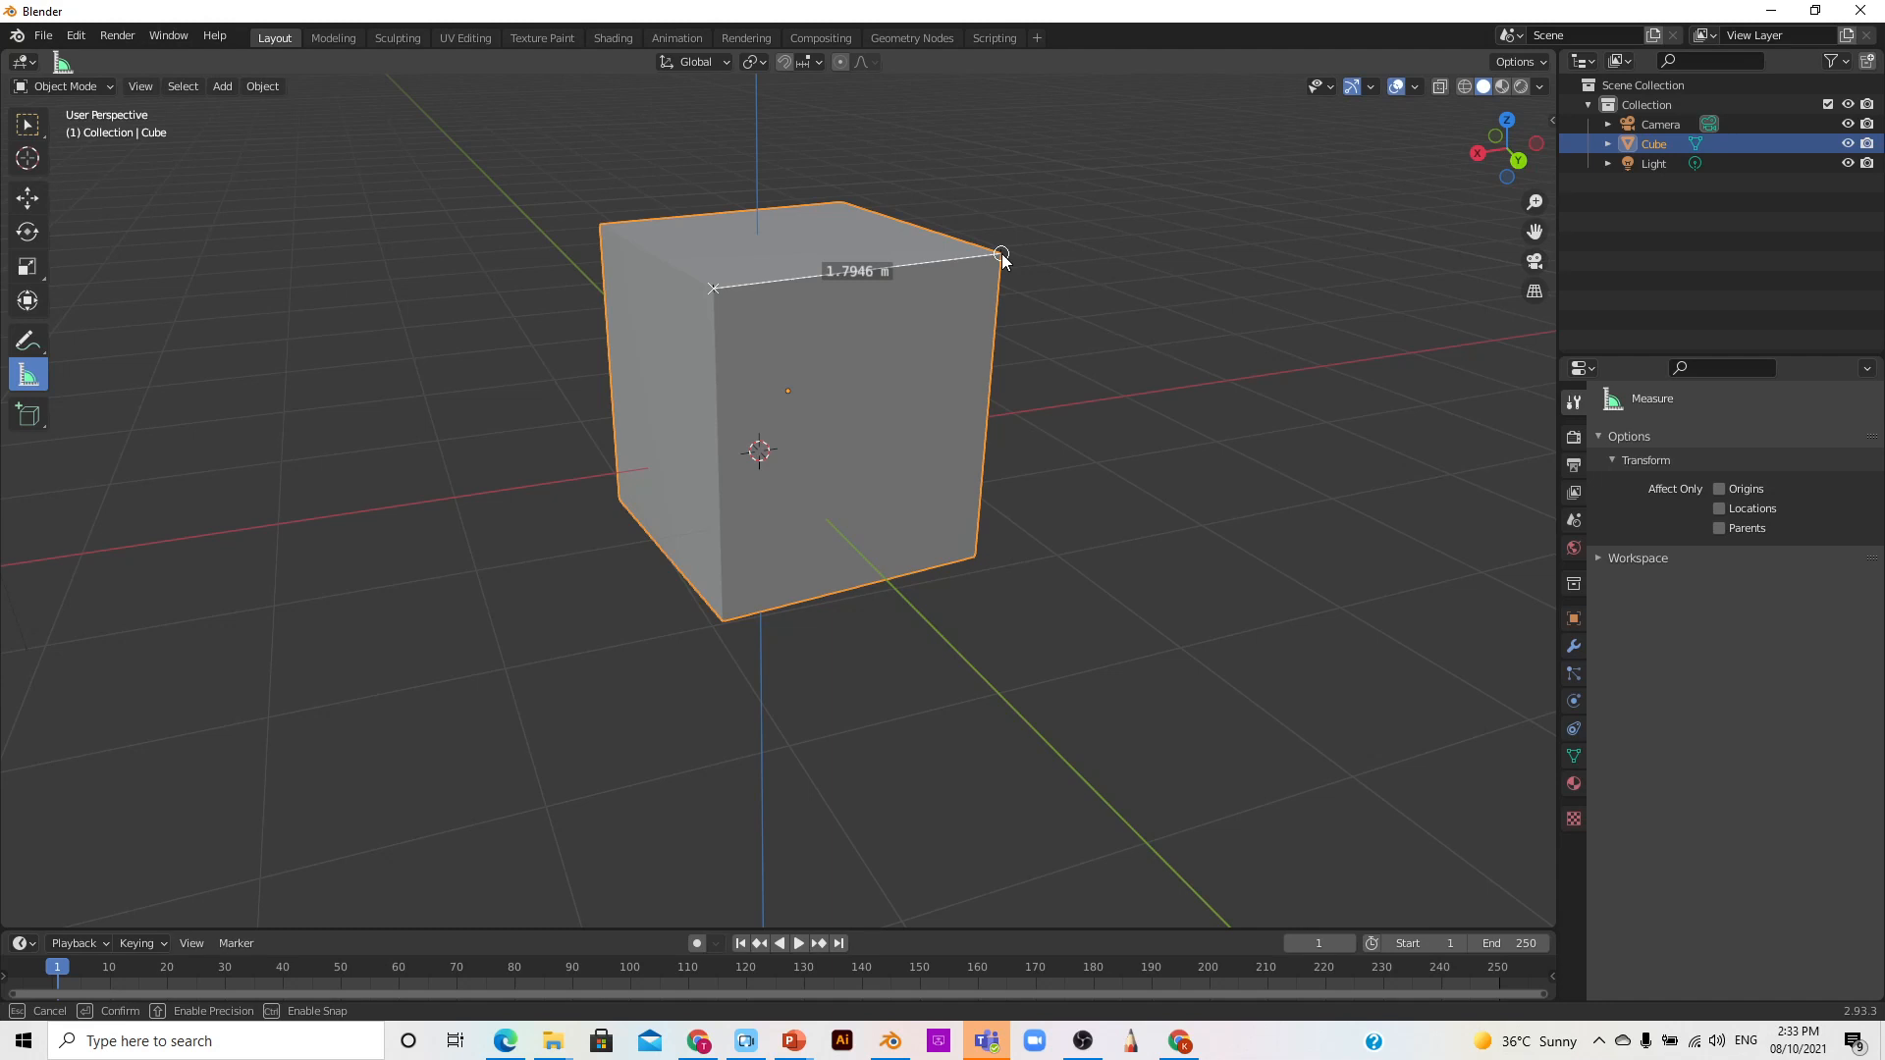
{"action": "left_click_drag", "start_coordinate": [1001, 255], "coordinate": [1002, 254]}
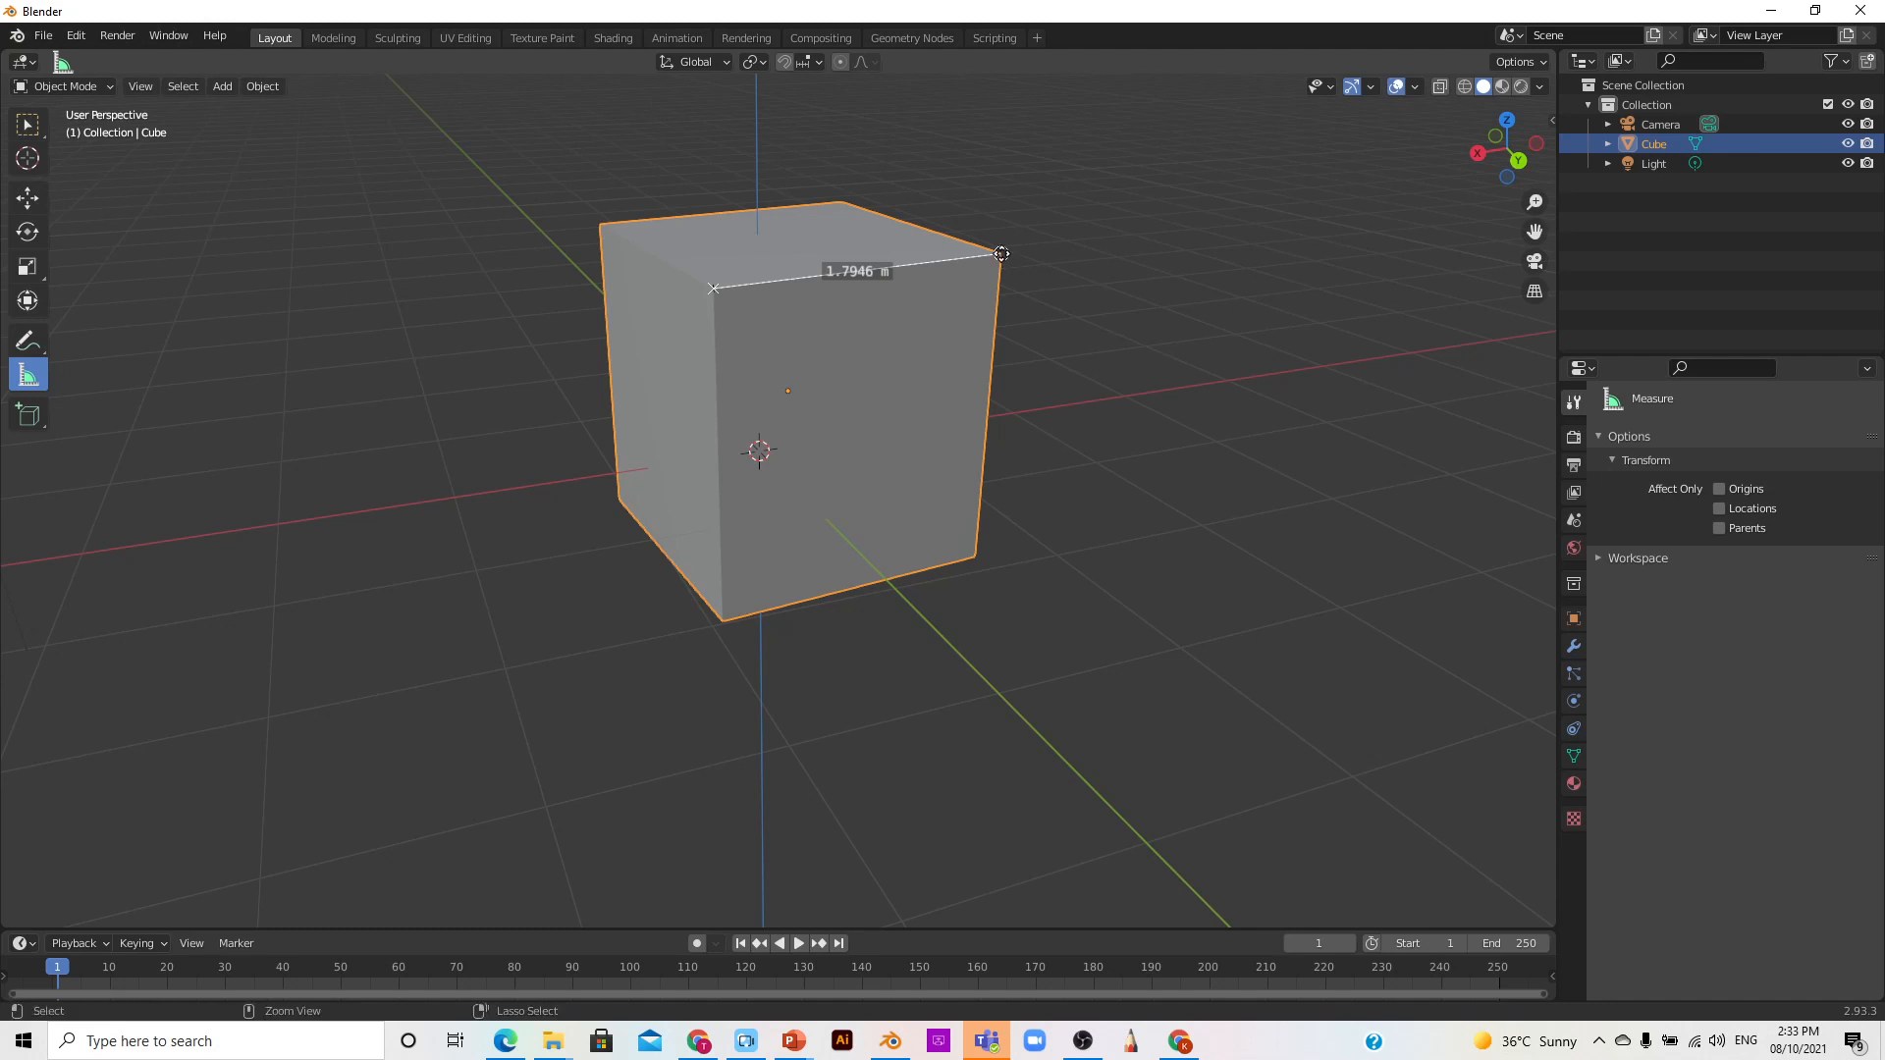
{"action": "left_click_drag", "start_coordinate": [1507, 147], "coordinate": [785, 159]}
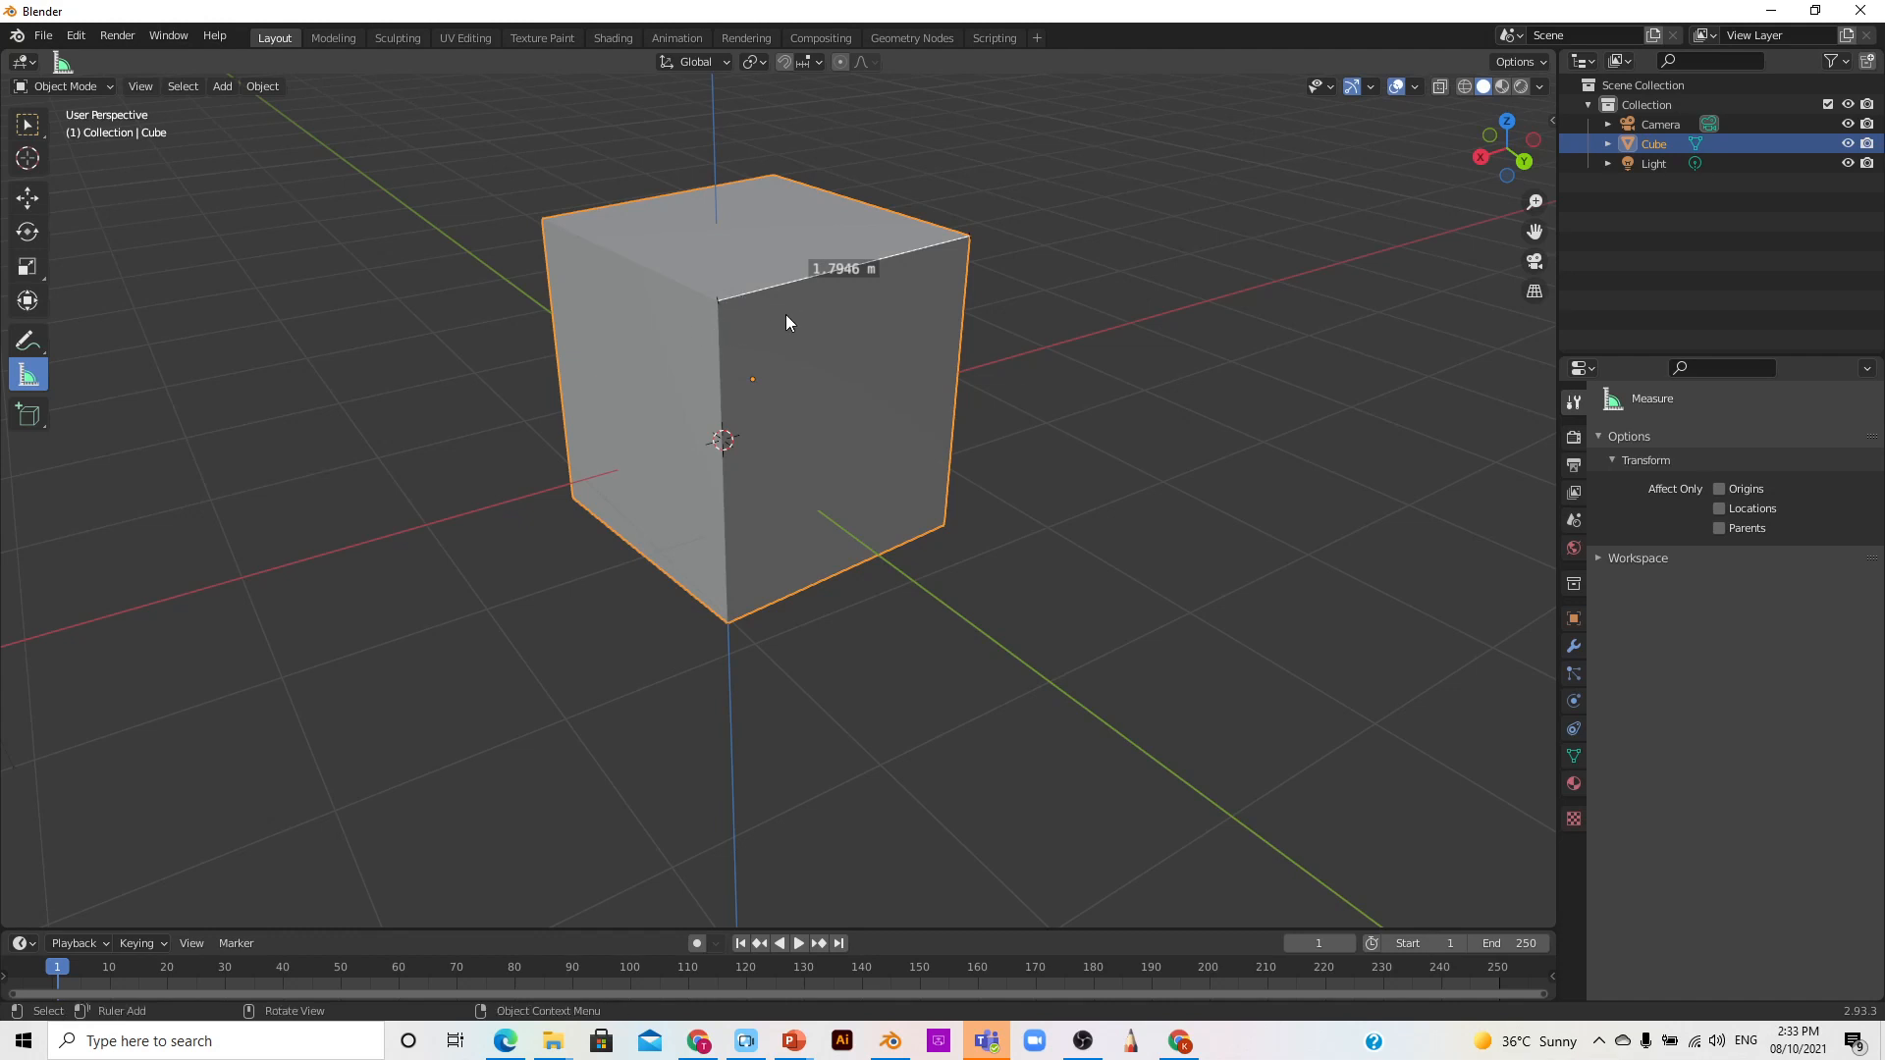
Step: Move the ruler's starting end to the lower corner of the same face to measure the cube's vertical edge
{"action": "key", "text": "ctrl"}
{"action": "mouse_move", "coordinate": [720, 311]}
{"action": "left_mouse_down"}
{"action": "mouse_move", "coordinate": [736, 360]}
{"action": "mouse_move", "coordinate": [716, 299]}
{"action": "left_mouse_up"}
{"action": "left_click_drag", "start_coordinate": [718, 297], "coordinate": [947, 521]}
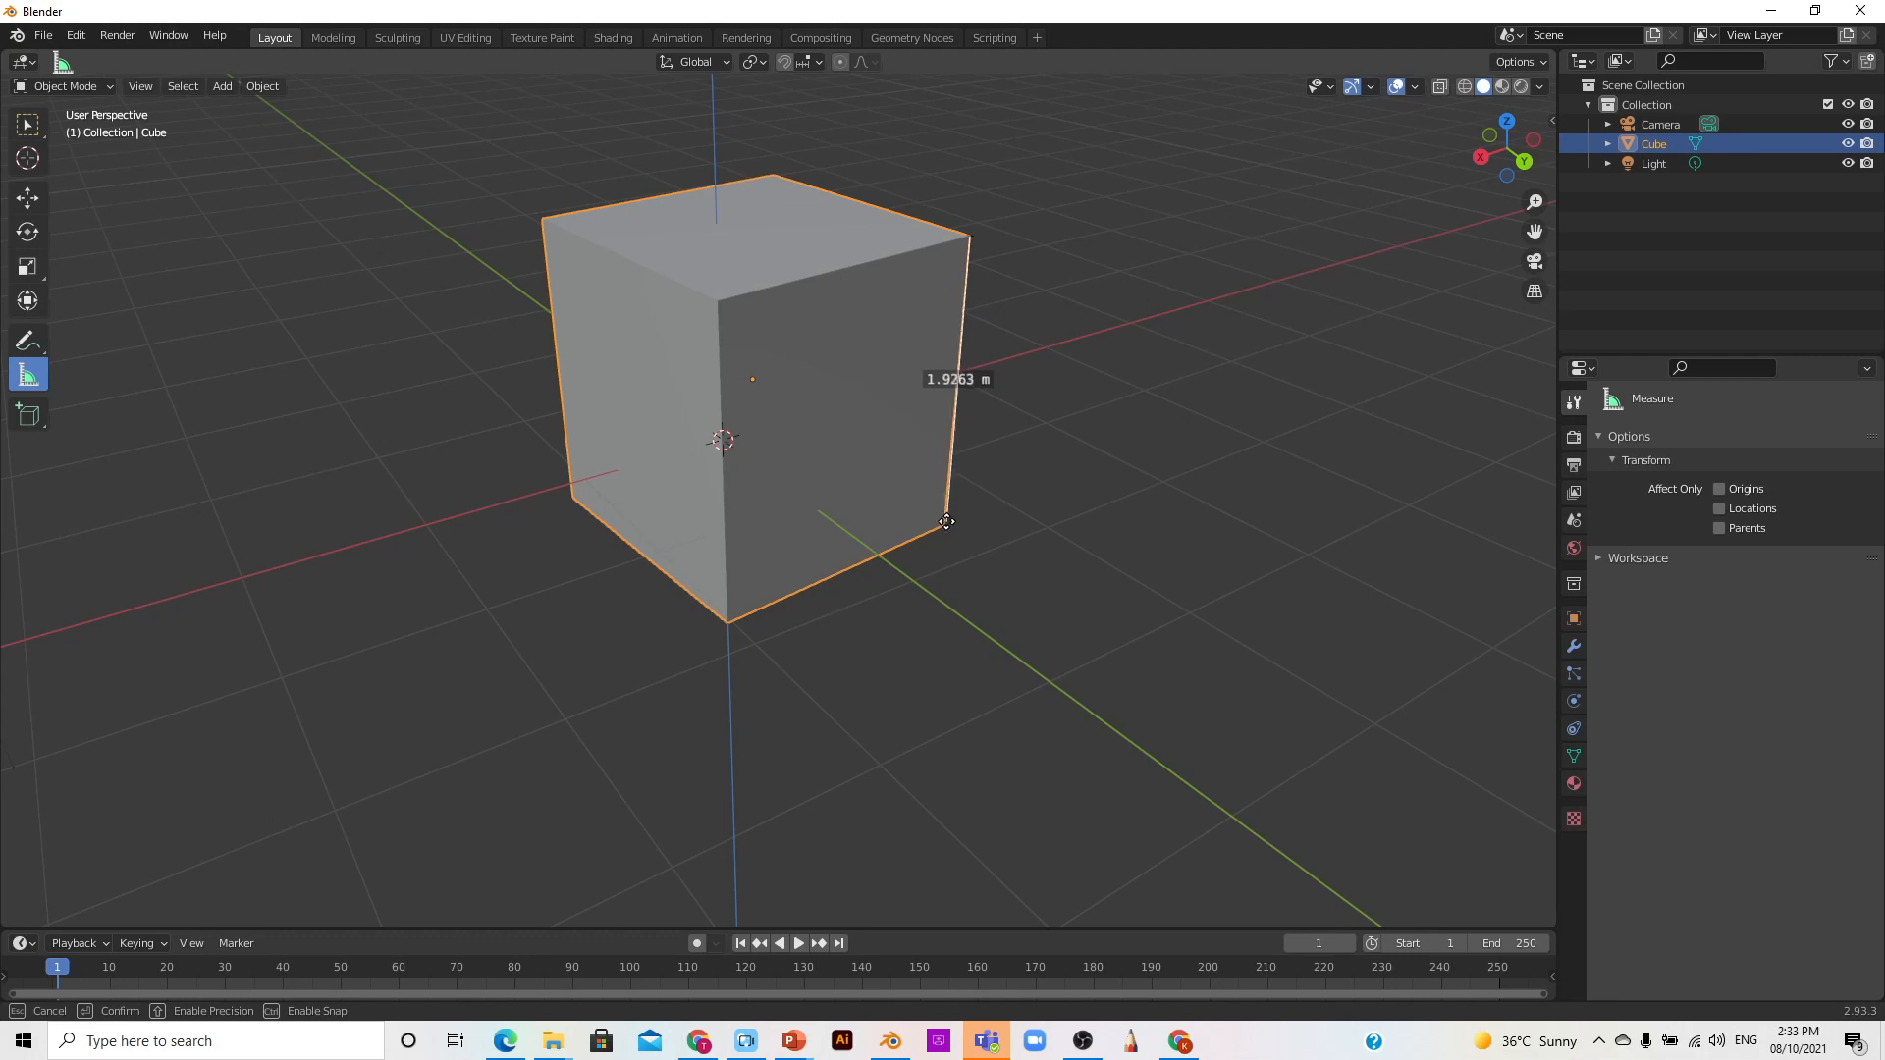
Step: Move the ruler's lower end onto the cube's face and bend the ruler at its midpoint to measure an angle
{"action": "left_click_drag", "start_coordinate": [947, 522], "coordinate": [833, 437]}
{"action": "left_click_drag", "start_coordinate": [1503, 147], "coordinate": [1165, 254]}
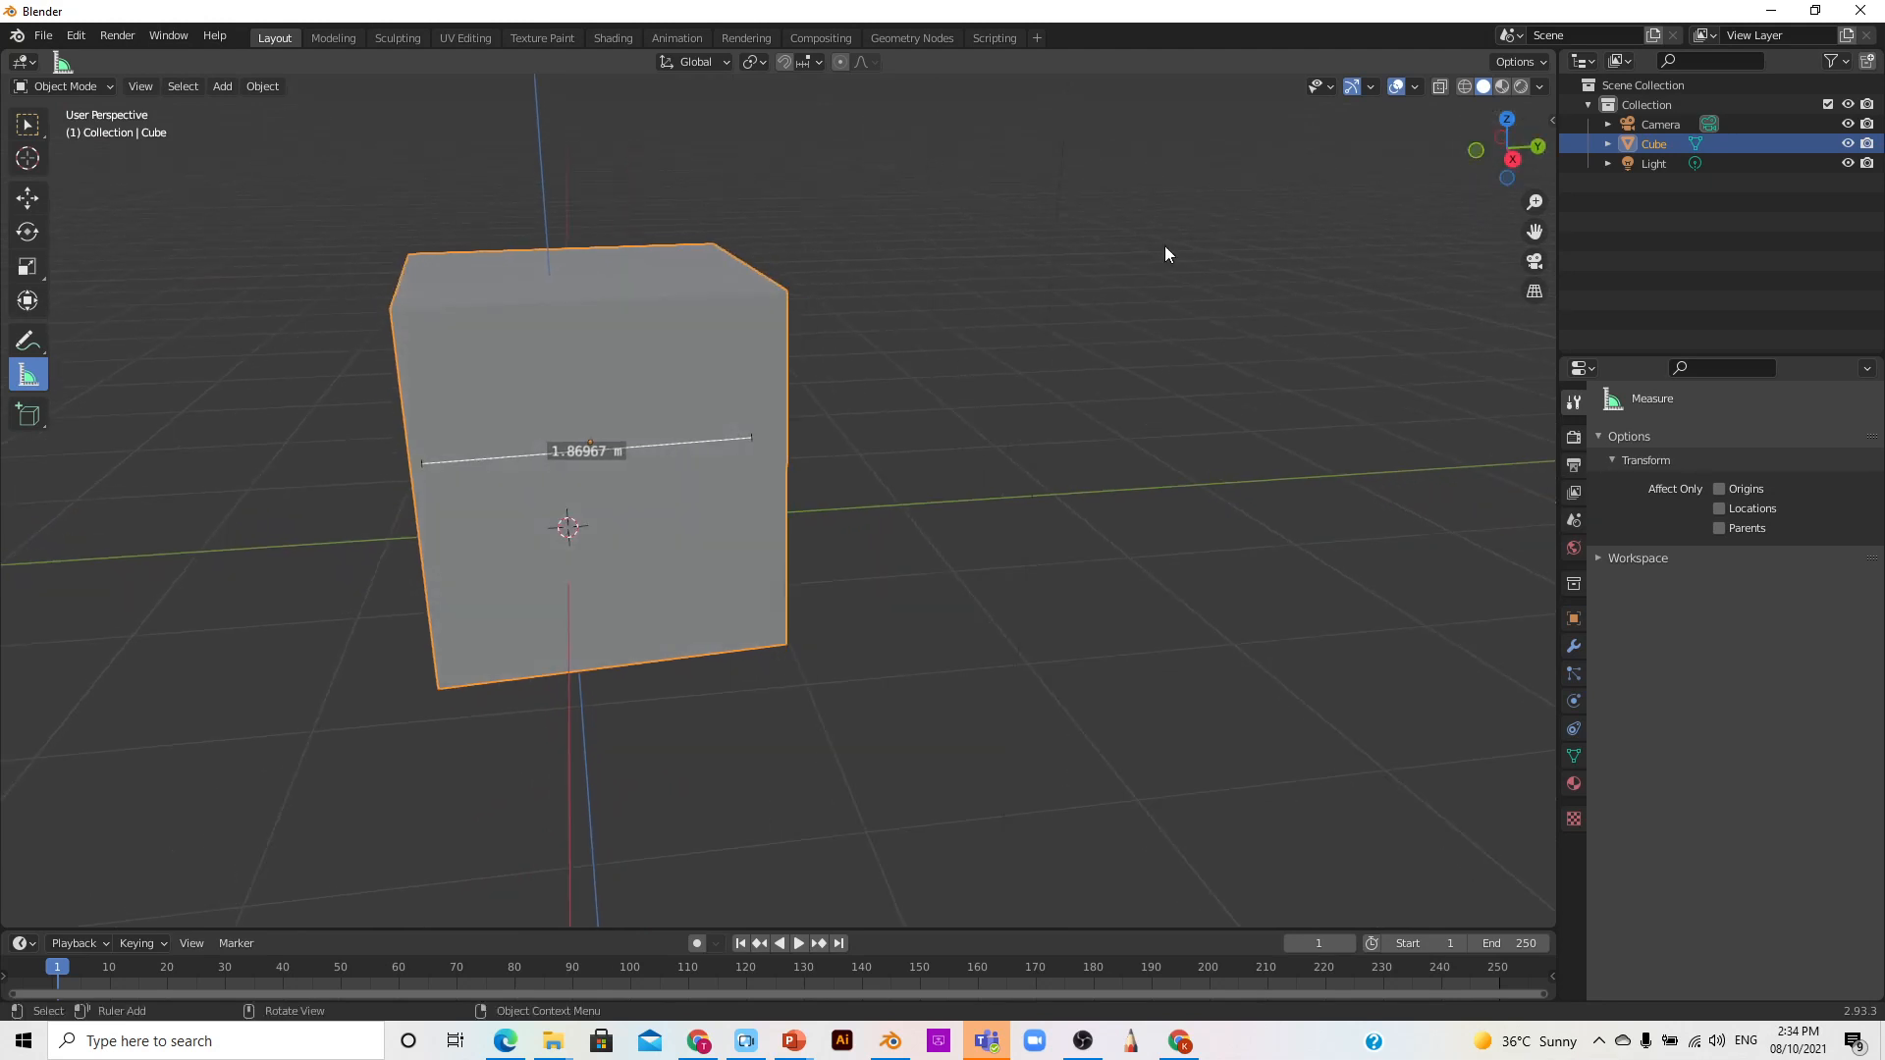
{"action": "scroll", "coordinate": [574, 397], "scroll_direction": "up", "scroll_amount": 2}
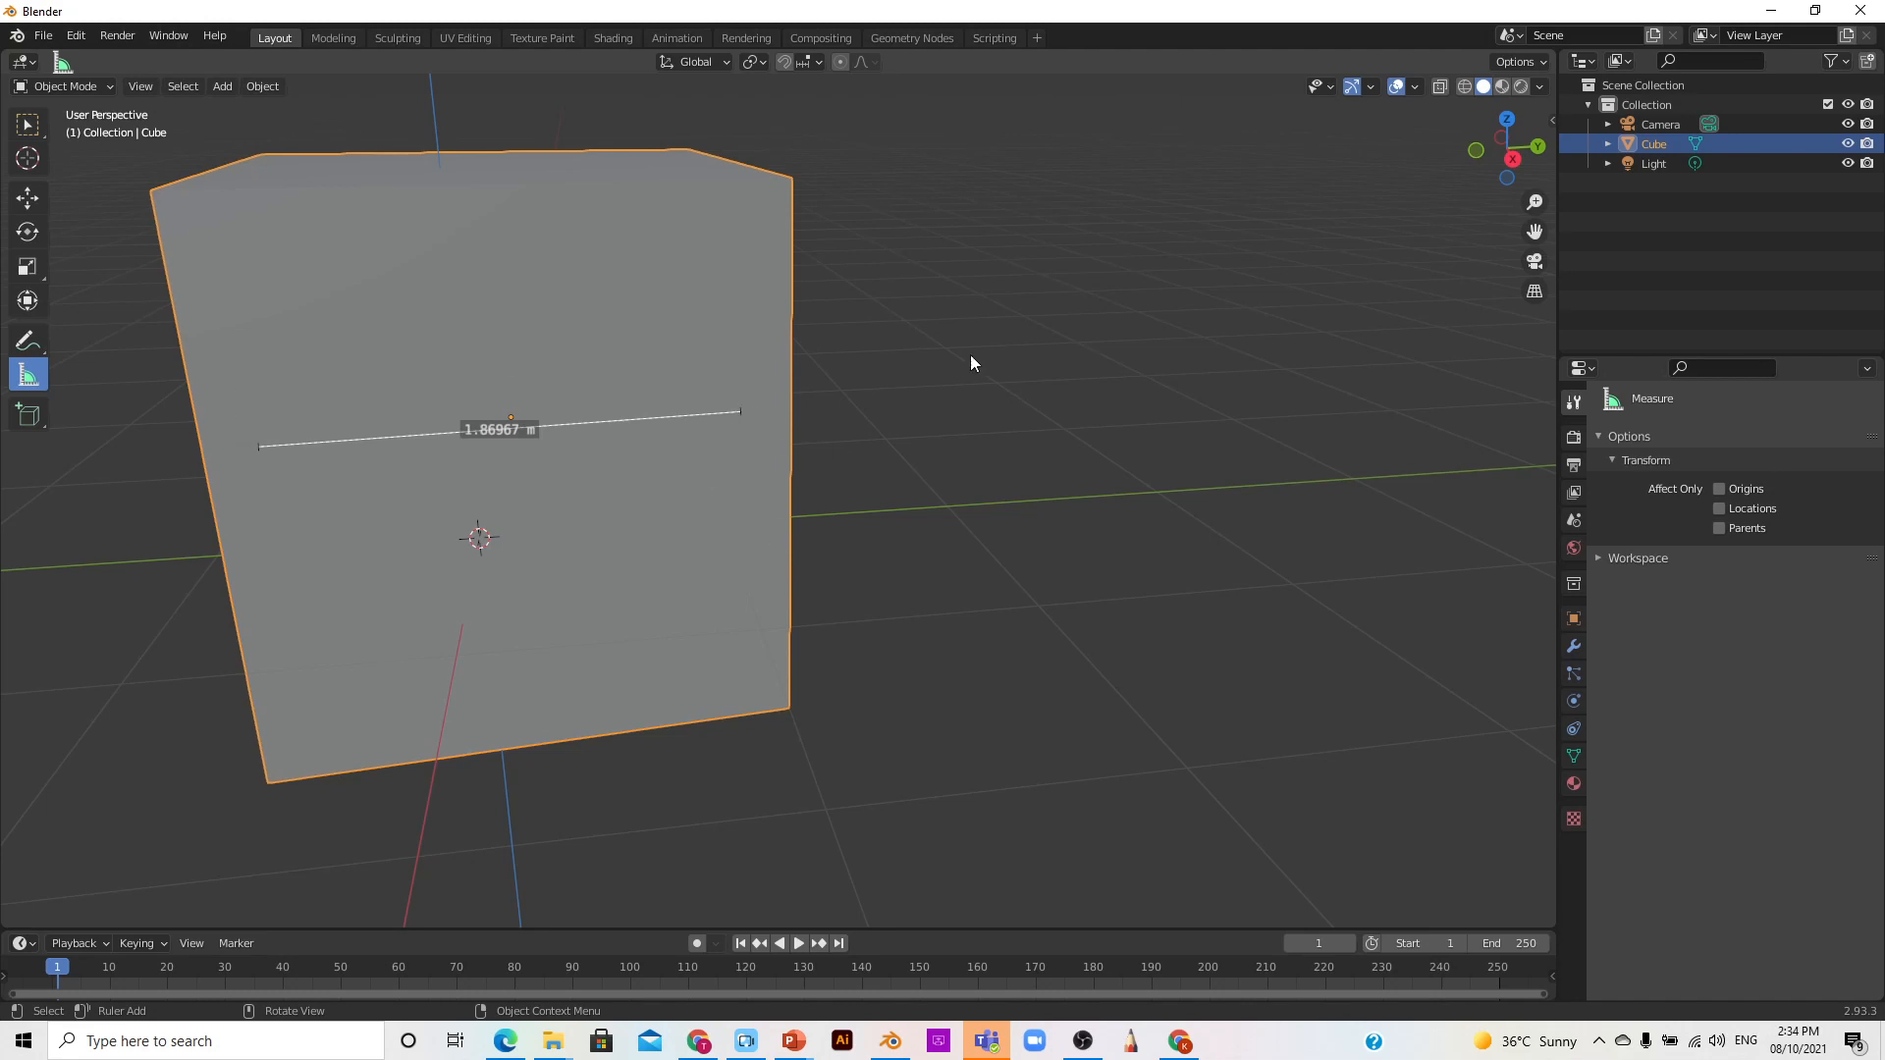
{"action": "scroll", "coordinate": [534, 387], "scroll_direction": "up", "scroll_amount": 4}
{"action": "scroll", "coordinate": [556, 387], "scroll_direction": "down", "scroll_amount": 2}
{"action": "left_click_drag", "start_coordinate": [1513, 160], "coordinate": [1282, 229]}
{"action": "scroll", "coordinate": [990, 321], "scroll_direction": "down", "scroll_amount": 5}
{"action": "left_click_drag", "start_coordinate": [607, 602], "coordinate": [557, 522]}
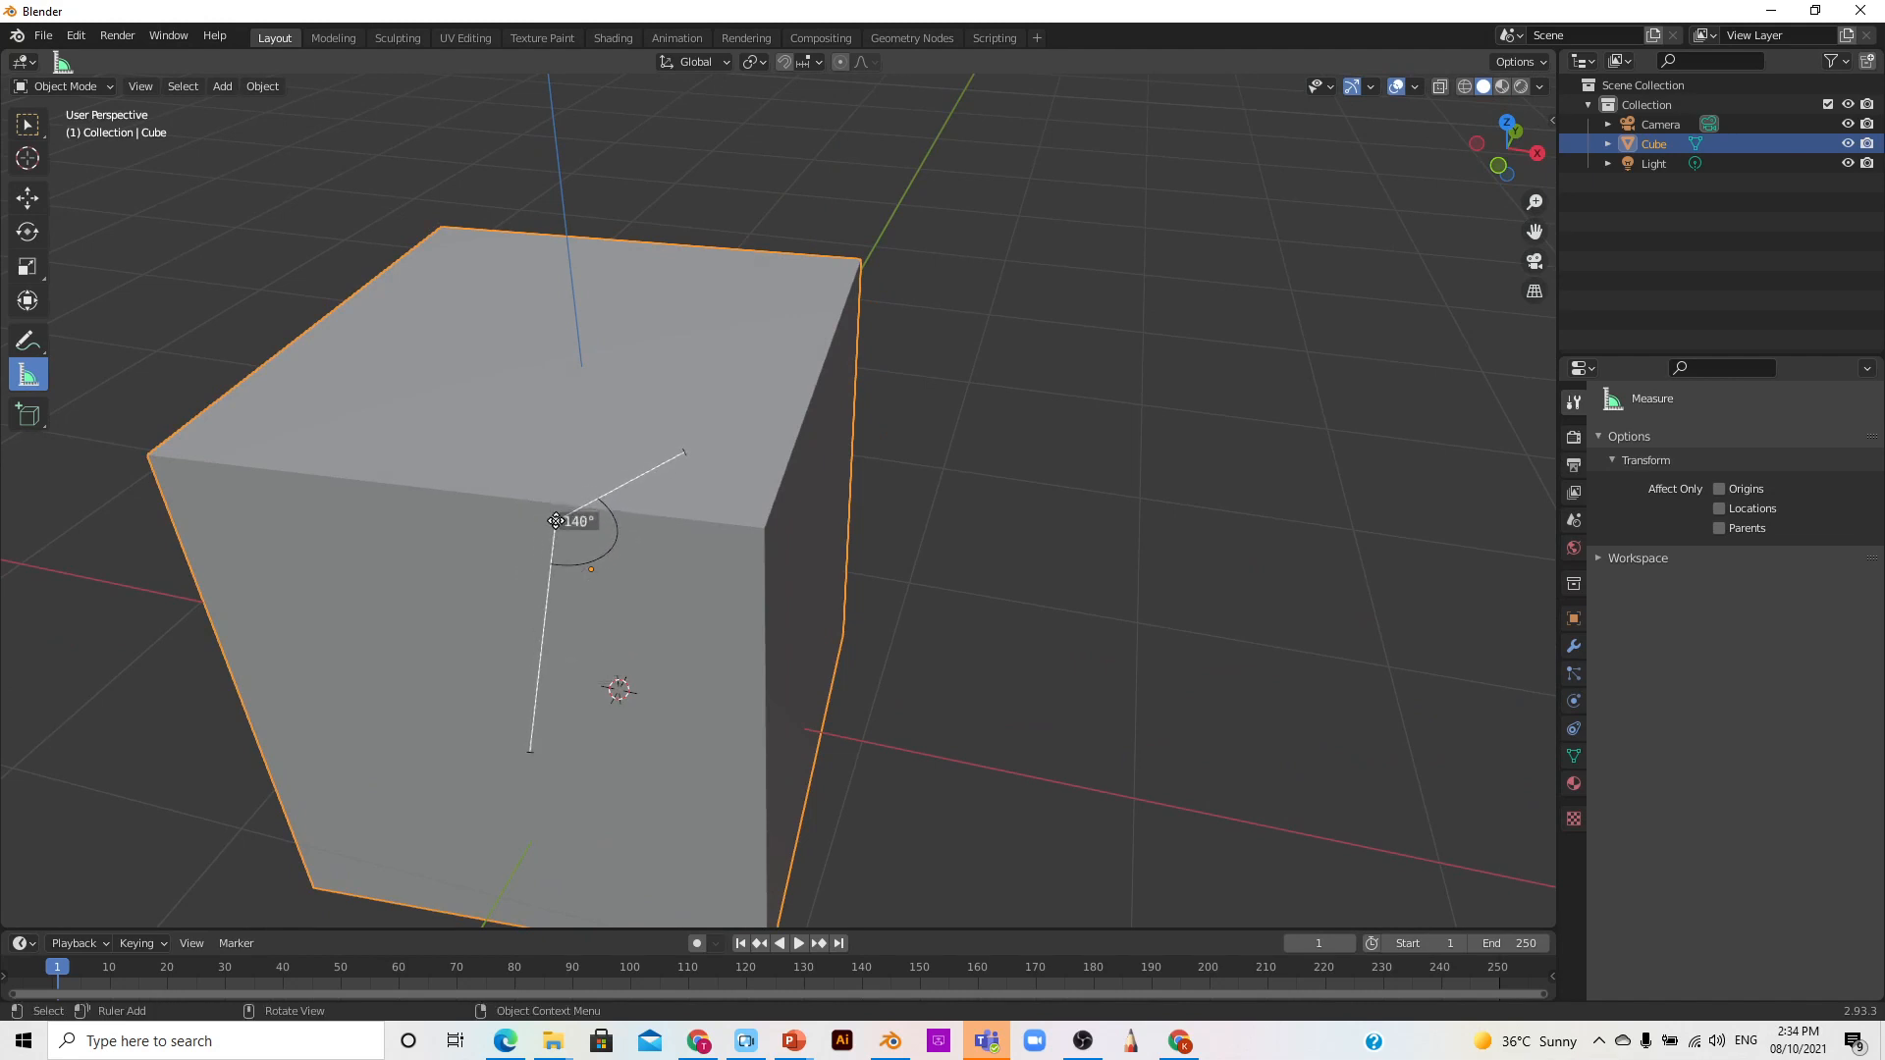
Step: Delete the angle ruler and draw a new ruler along the cube's front top edge, snapped to its corners
{"action": "key", "text": "Delete"}
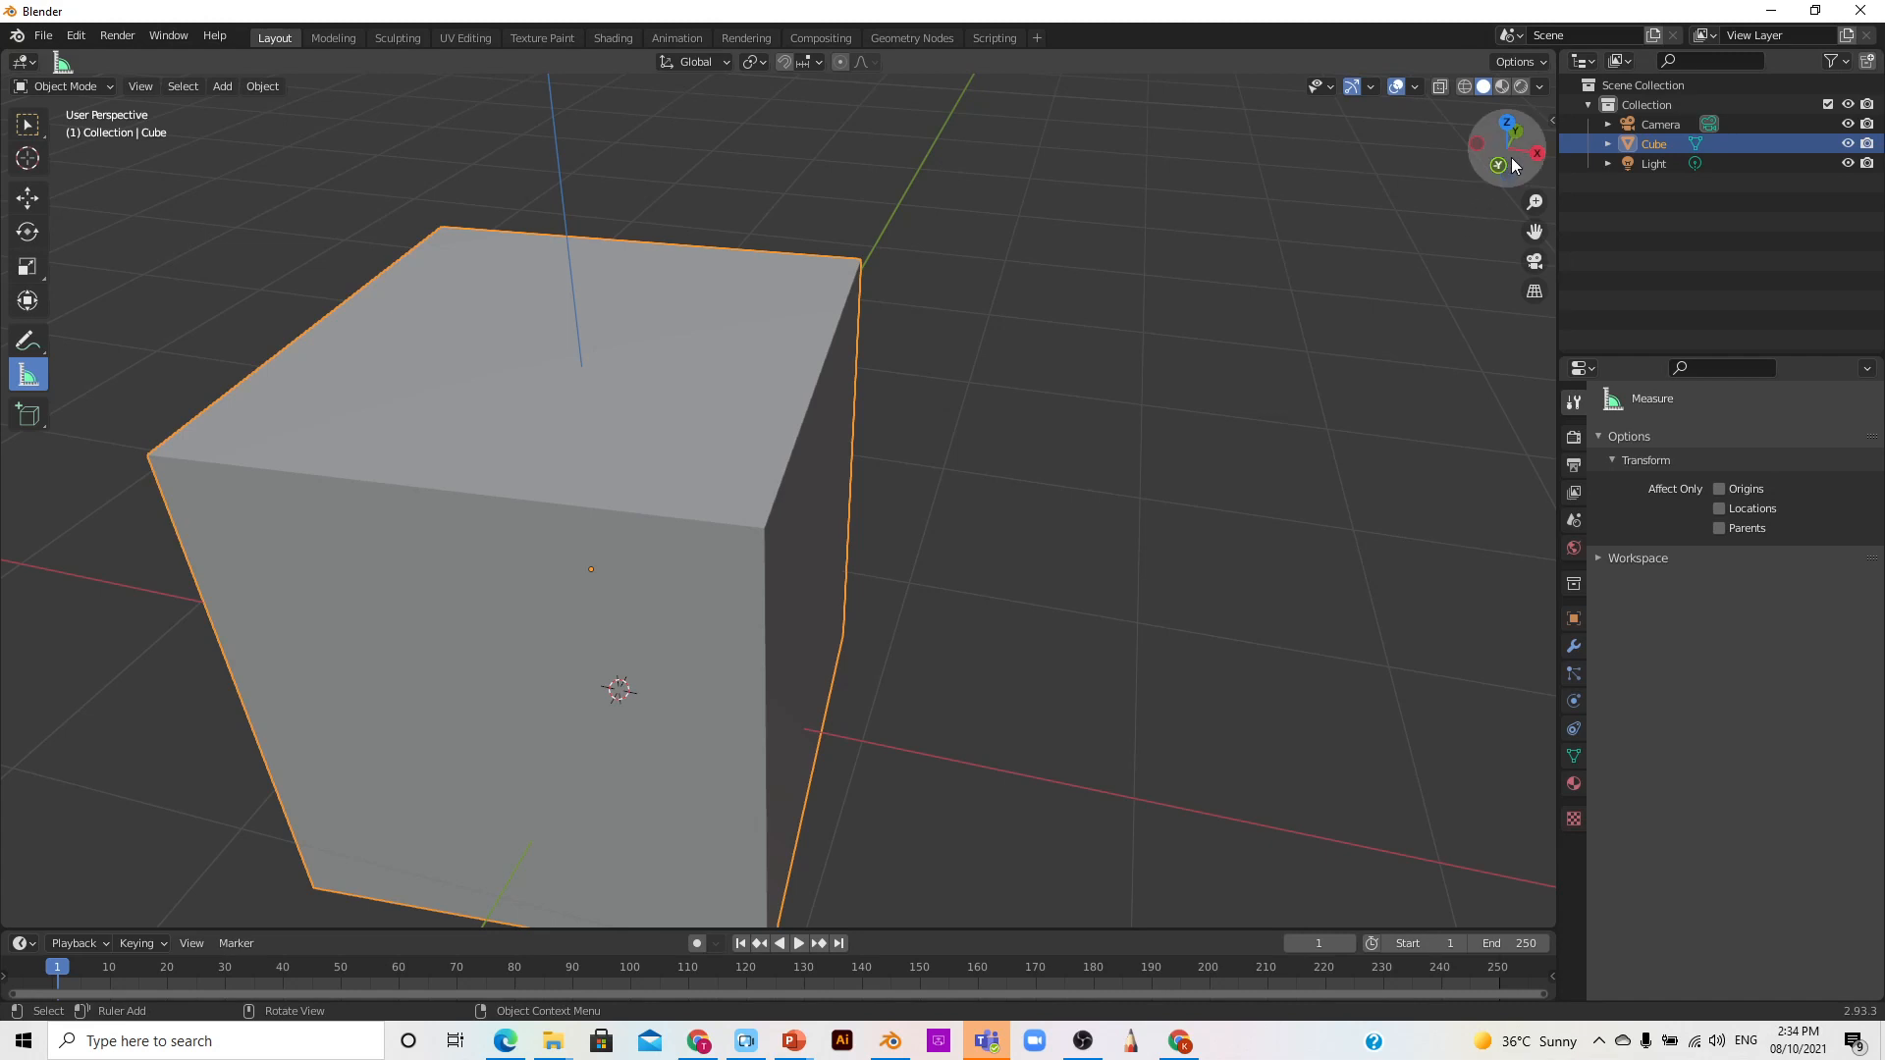
{"action": "left_click_drag", "start_coordinate": [1507, 149], "coordinate": [1398, 221]}
{"action": "scroll", "coordinate": [1276, 243], "scroll_direction": "down", "scroll_amount": 3}
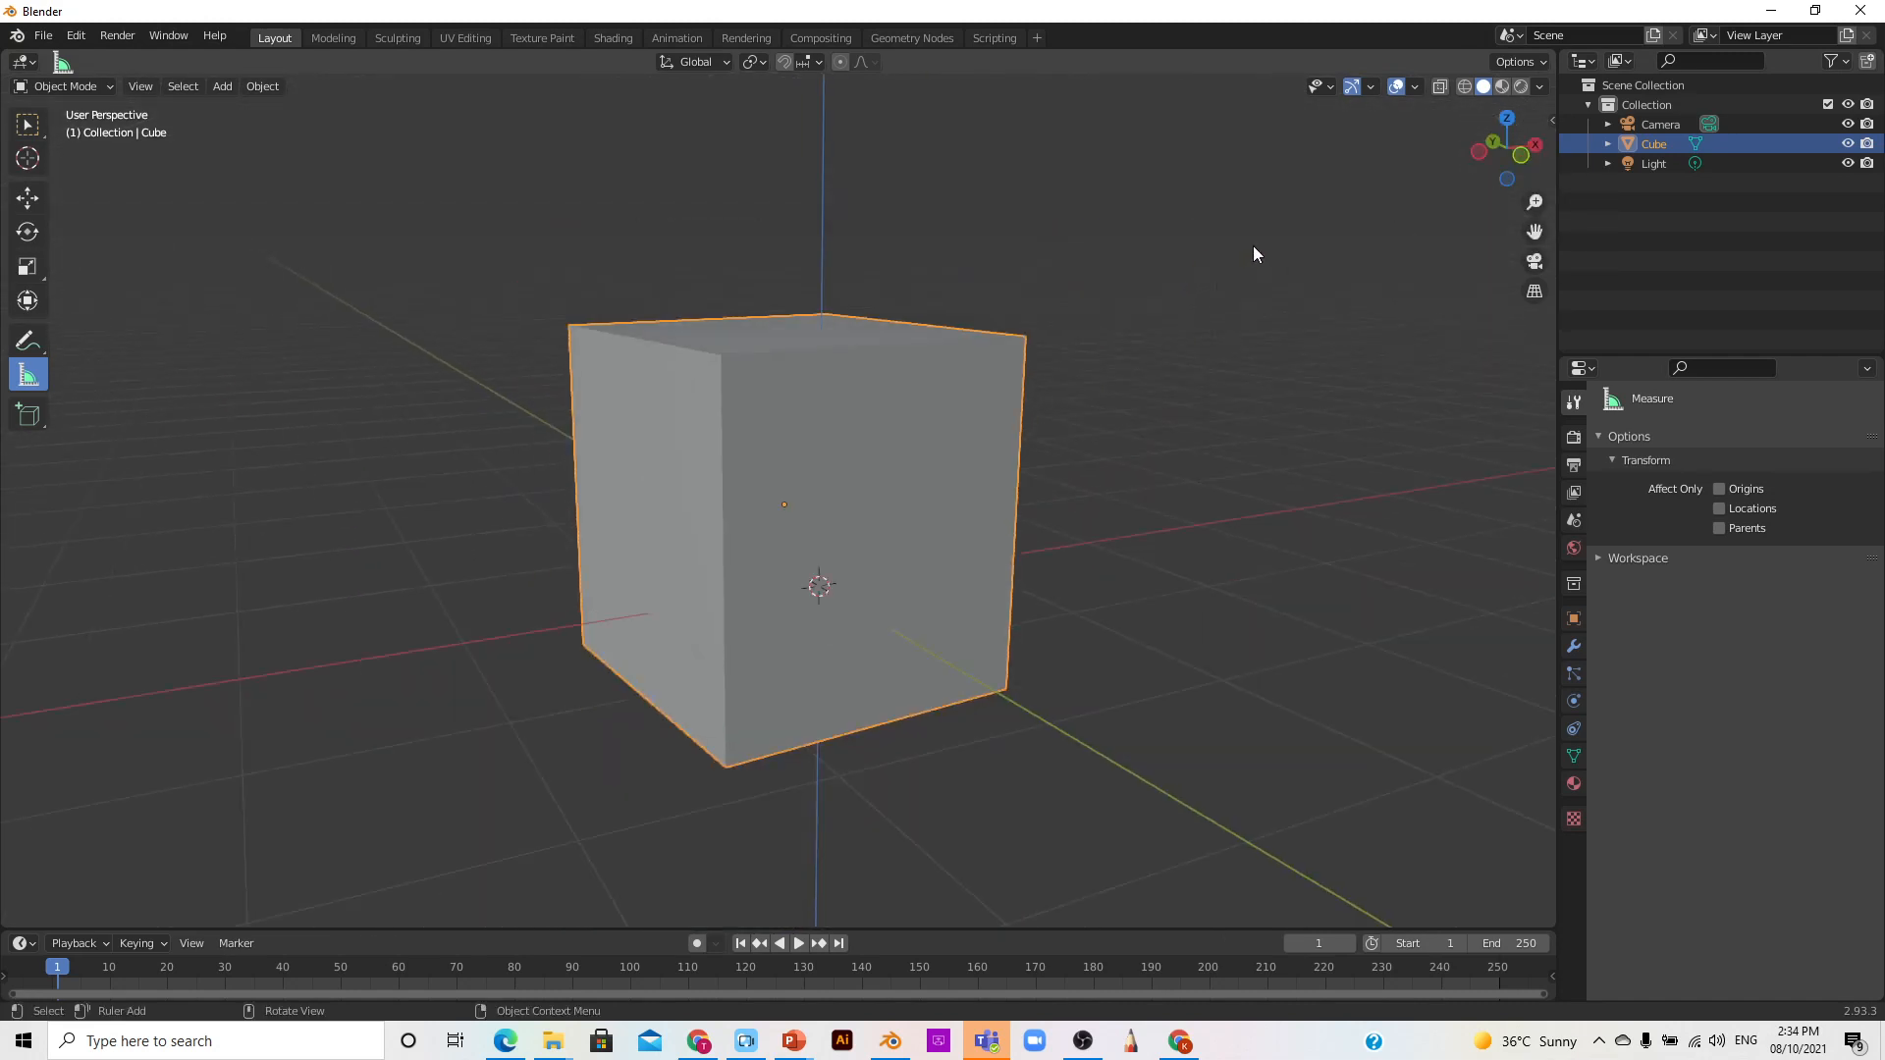
{"action": "left_click_drag", "start_coordinate": [1519, 162], "coordinate": [1523, 162]}
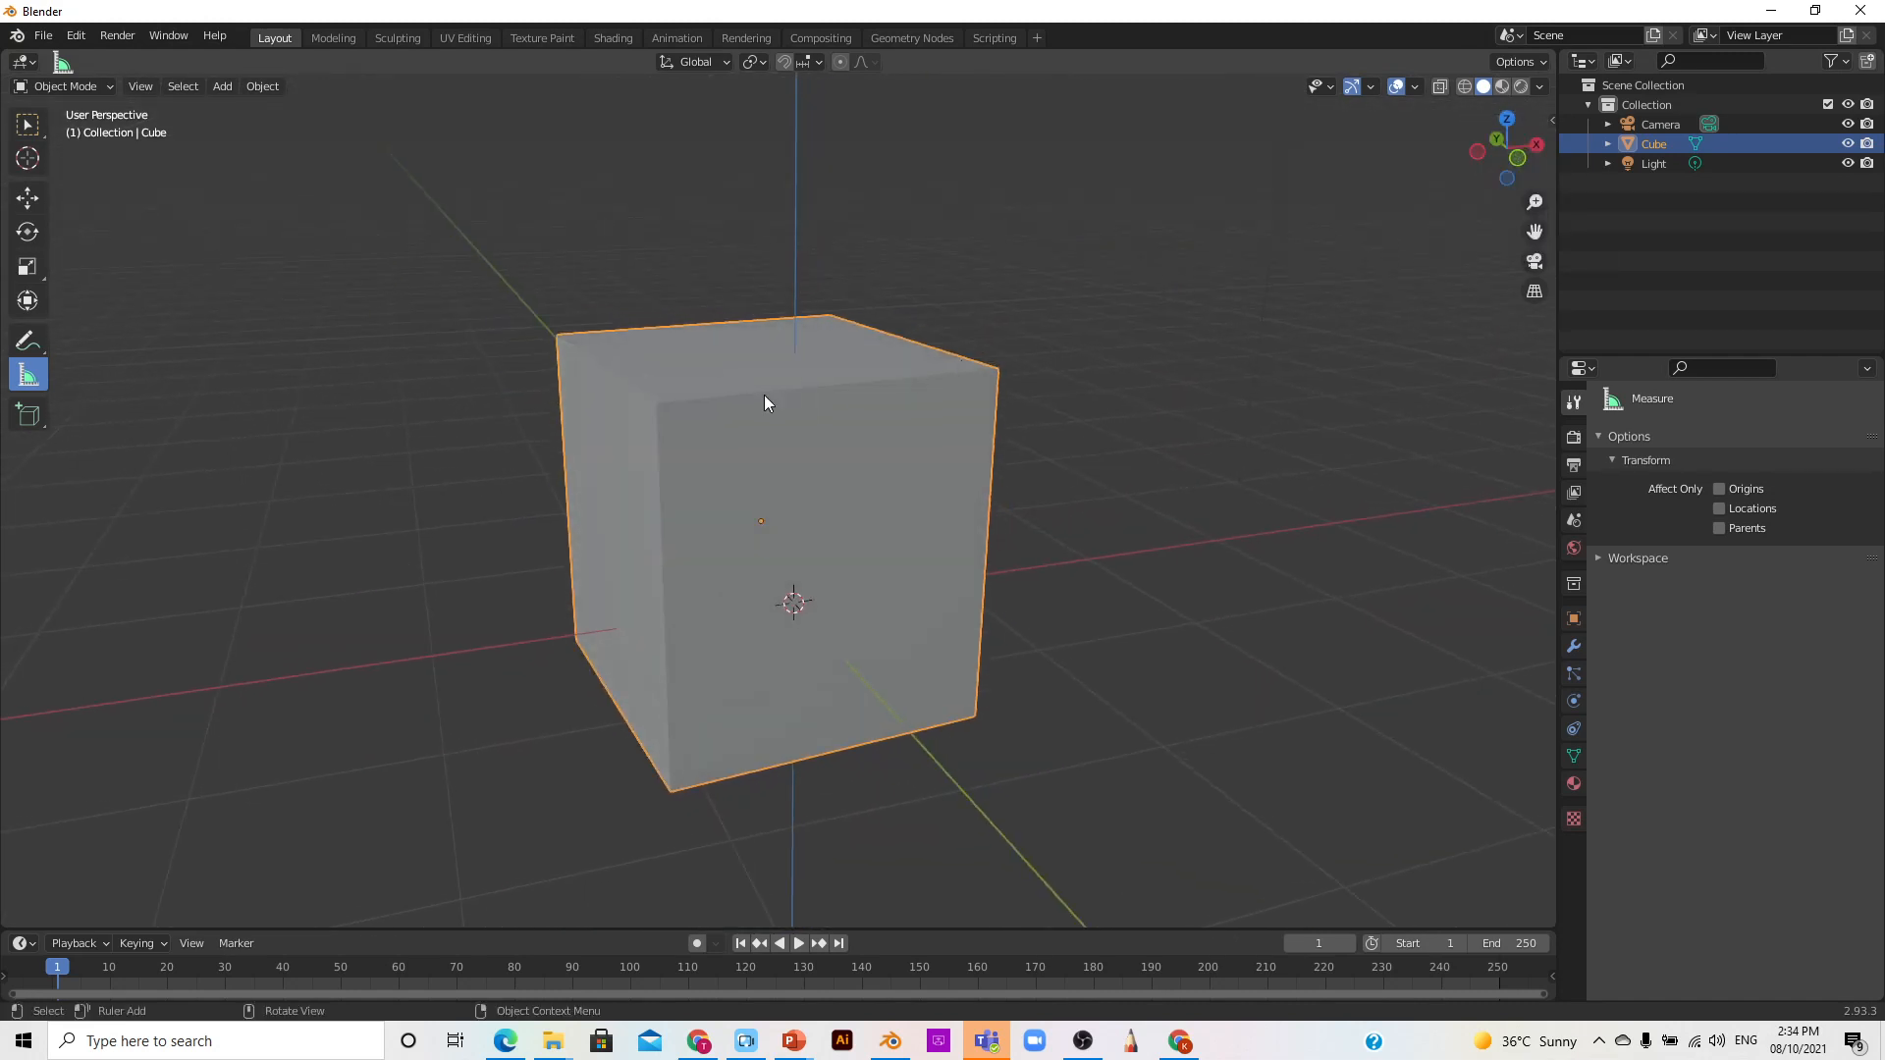
{"action": "key", "text": "ctrl"}
{"action": "left_click_drag", "start_coordinate": [657, 404], "coordinate": [999, 369], "text": "ctrl"}
Step: Bend the new ruler into an angle measurement by moving its midpoint to the face's bottom corner below the ruler's end
{"action": "left_click_drag", "start_coordinate": [836, 386], "coordinate": [943, 662]}
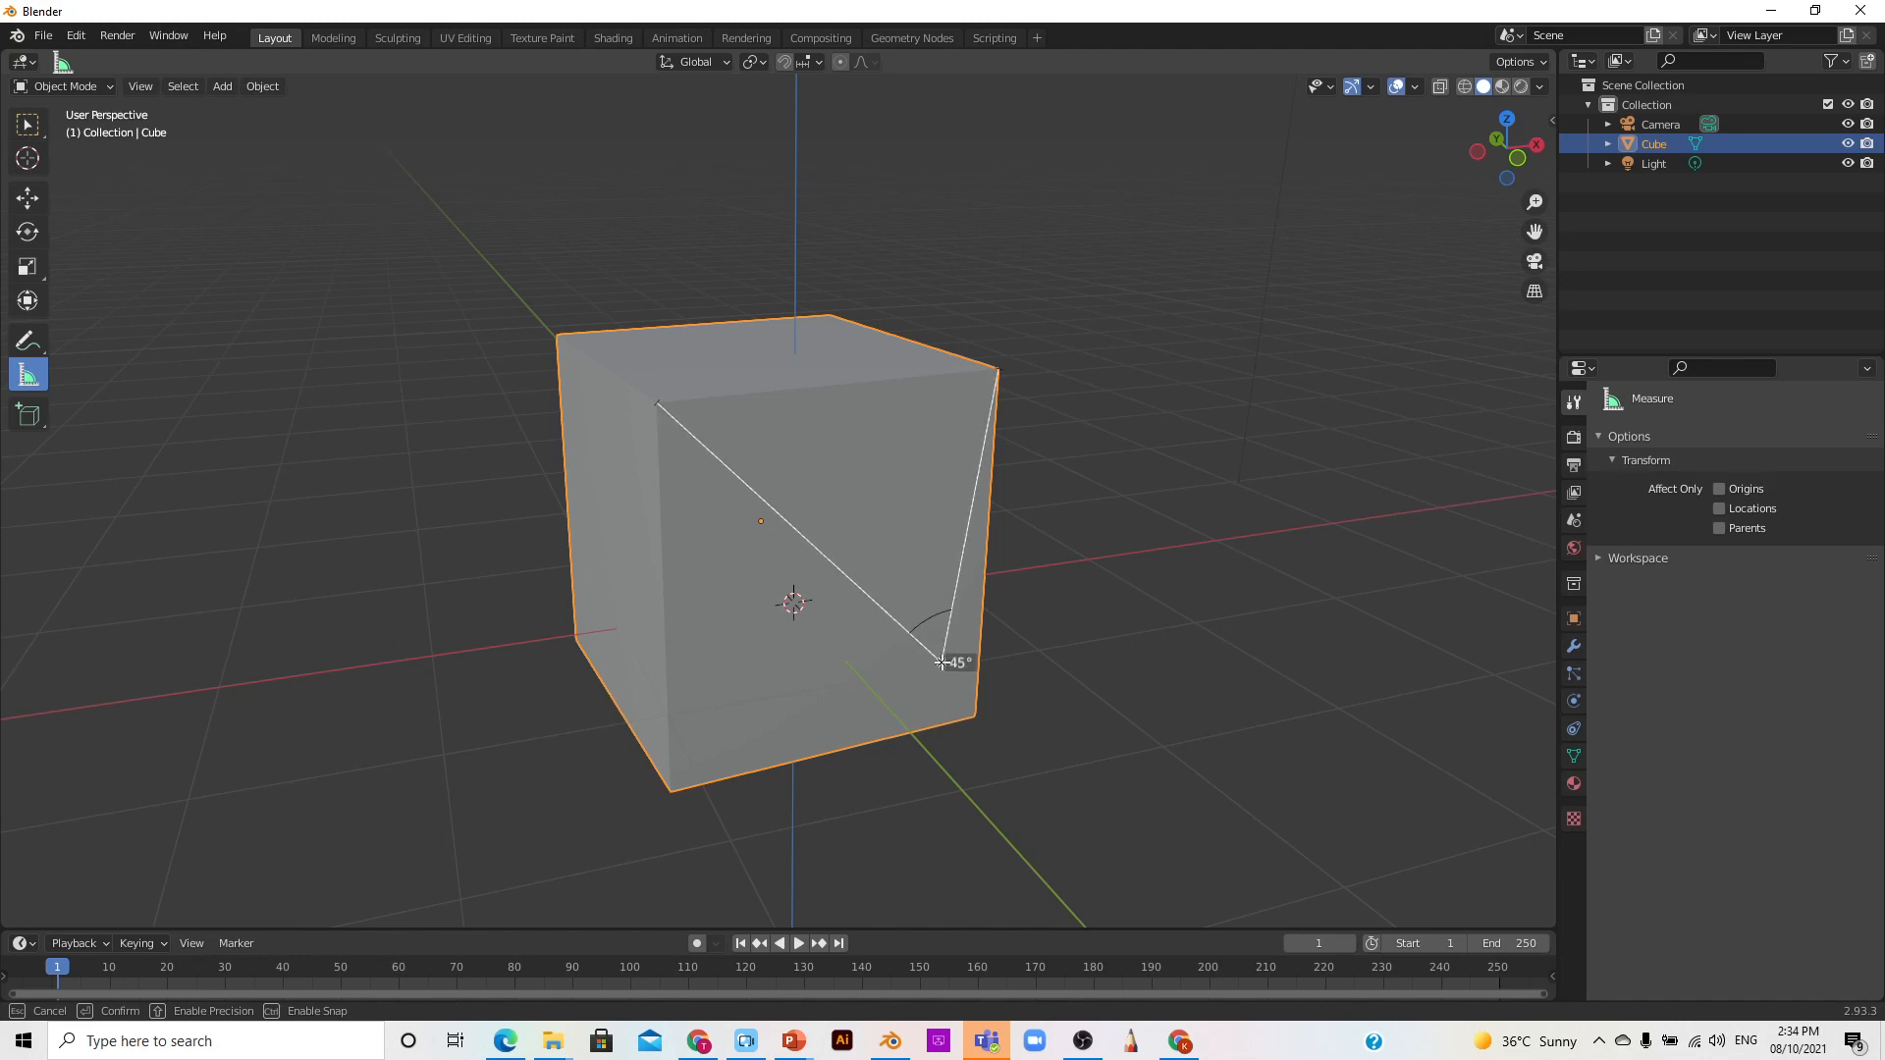
{"action": "left_click_drag", "start_coordinate": [942, 663], "coordinate": [976, 717]}
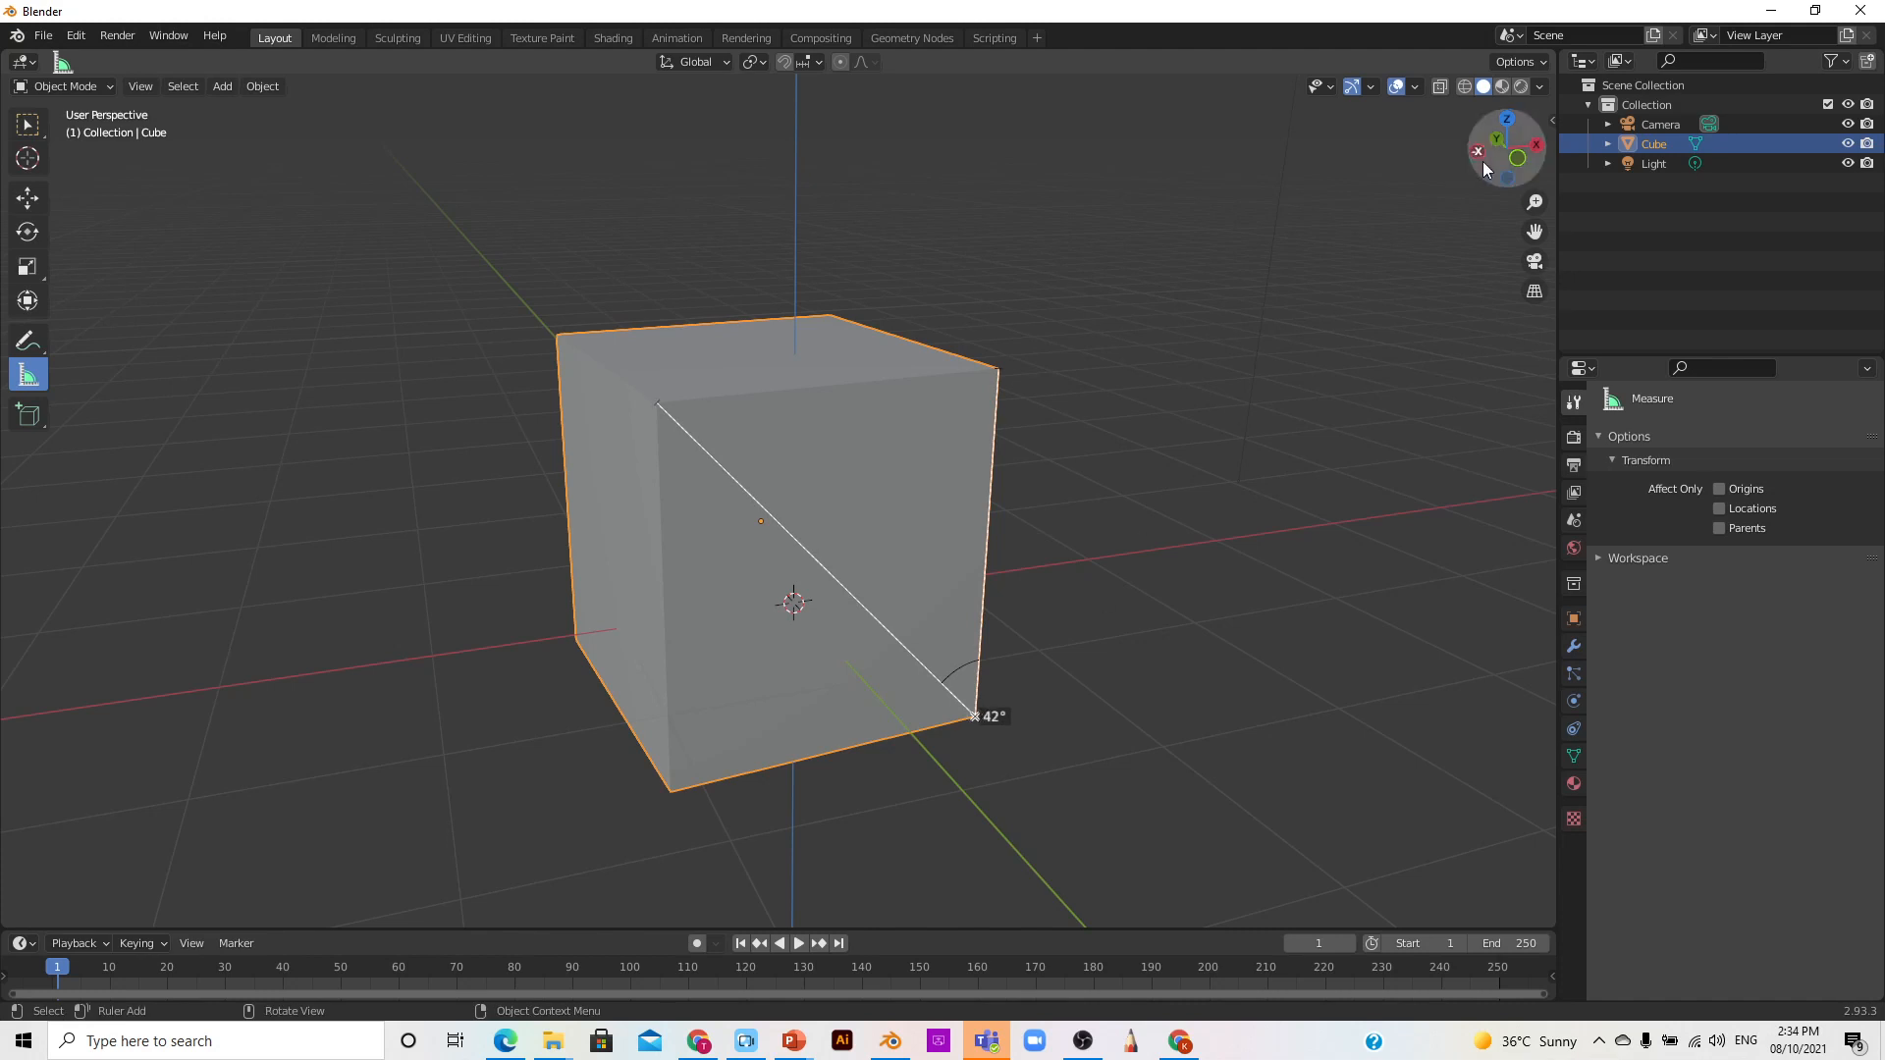
{"action": "left_click_drag", "start_coordinate": [1510, 169], "coordinate": [1328, 178]}
{"action": "mouse_move", "coordinate": [1534, 232]}
{"action": "left_mouse_down"}
{"action": "mouse_move", "coordinate": [1569, 219]}
{"action": "mouse_move", "coordinate": [1532, 236]}
{"action": "left_mouse_up"}
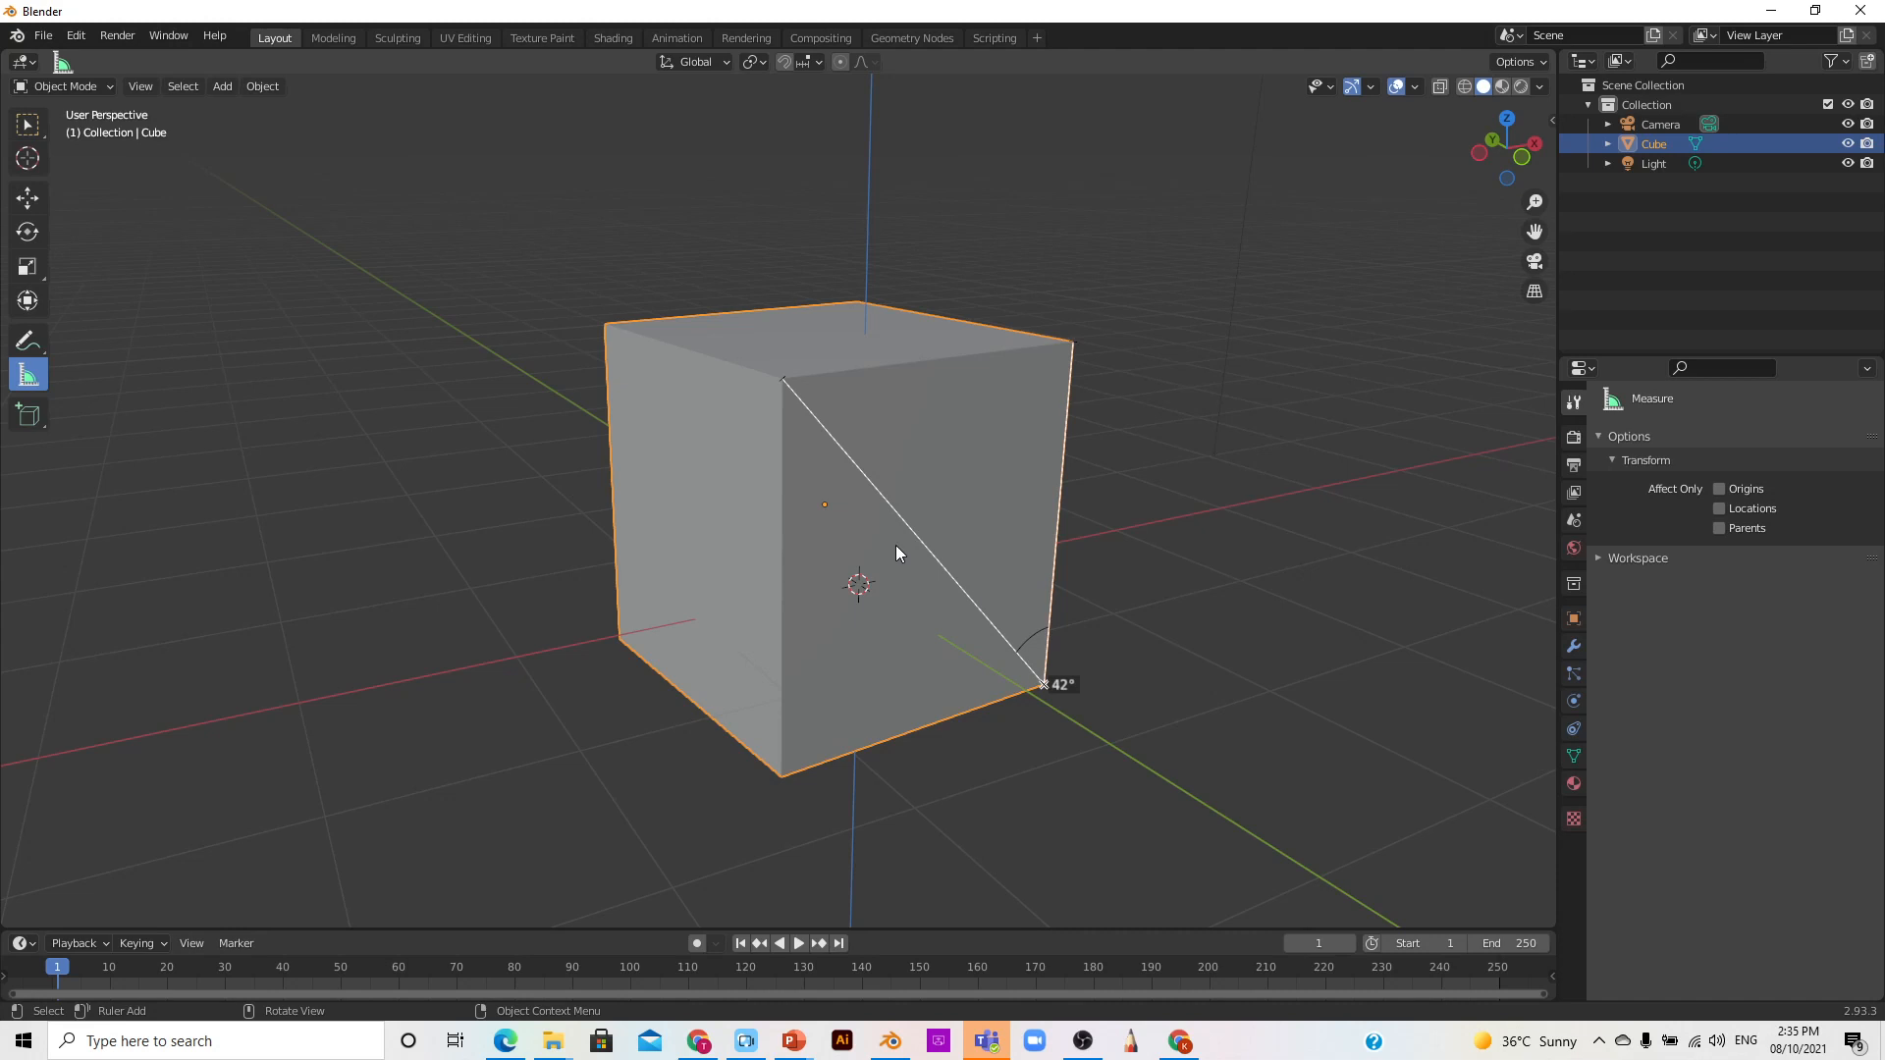
{"action": "scroll", "coordinate": [886, 514], "scroll_direction": "down", "scroll_amount": 1}
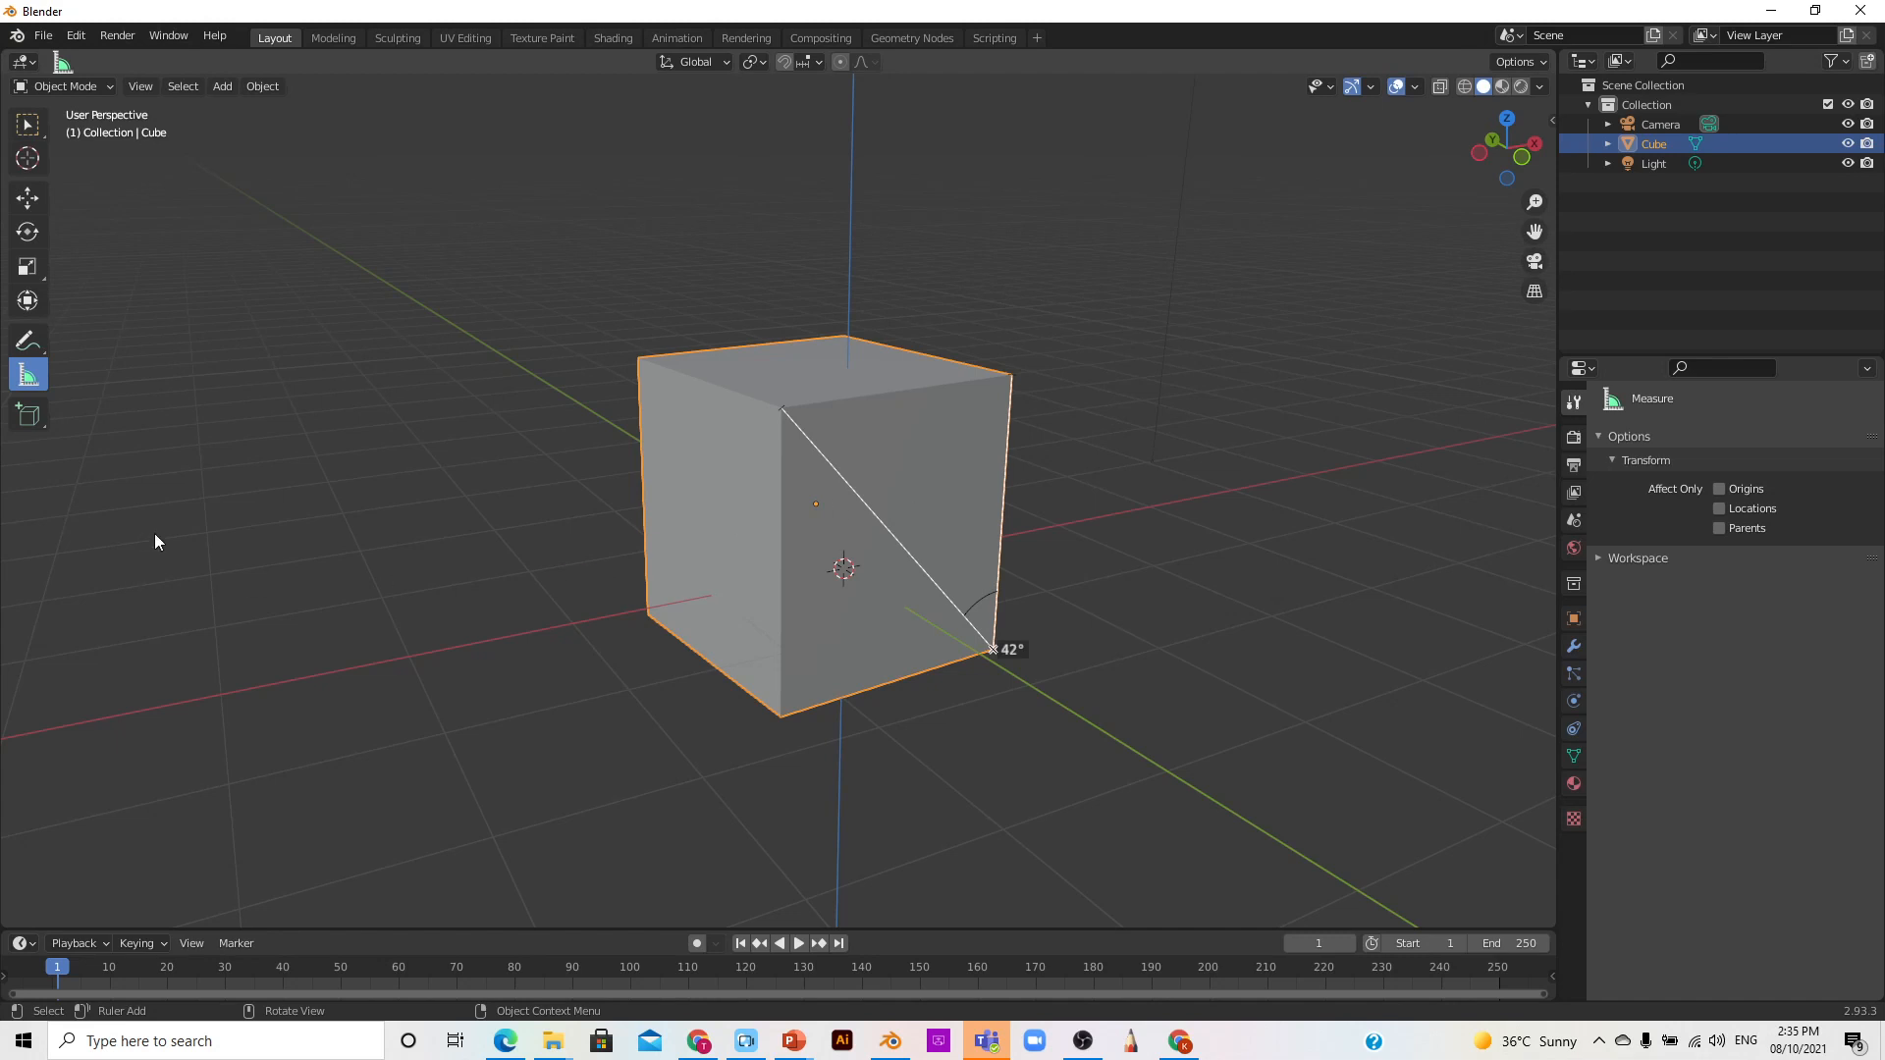
Step: Draw a second cube of similar height on the grid floor beside the default cube with the Add Cube tool
{"action": "left_click", "coordinate": [28, 416]}
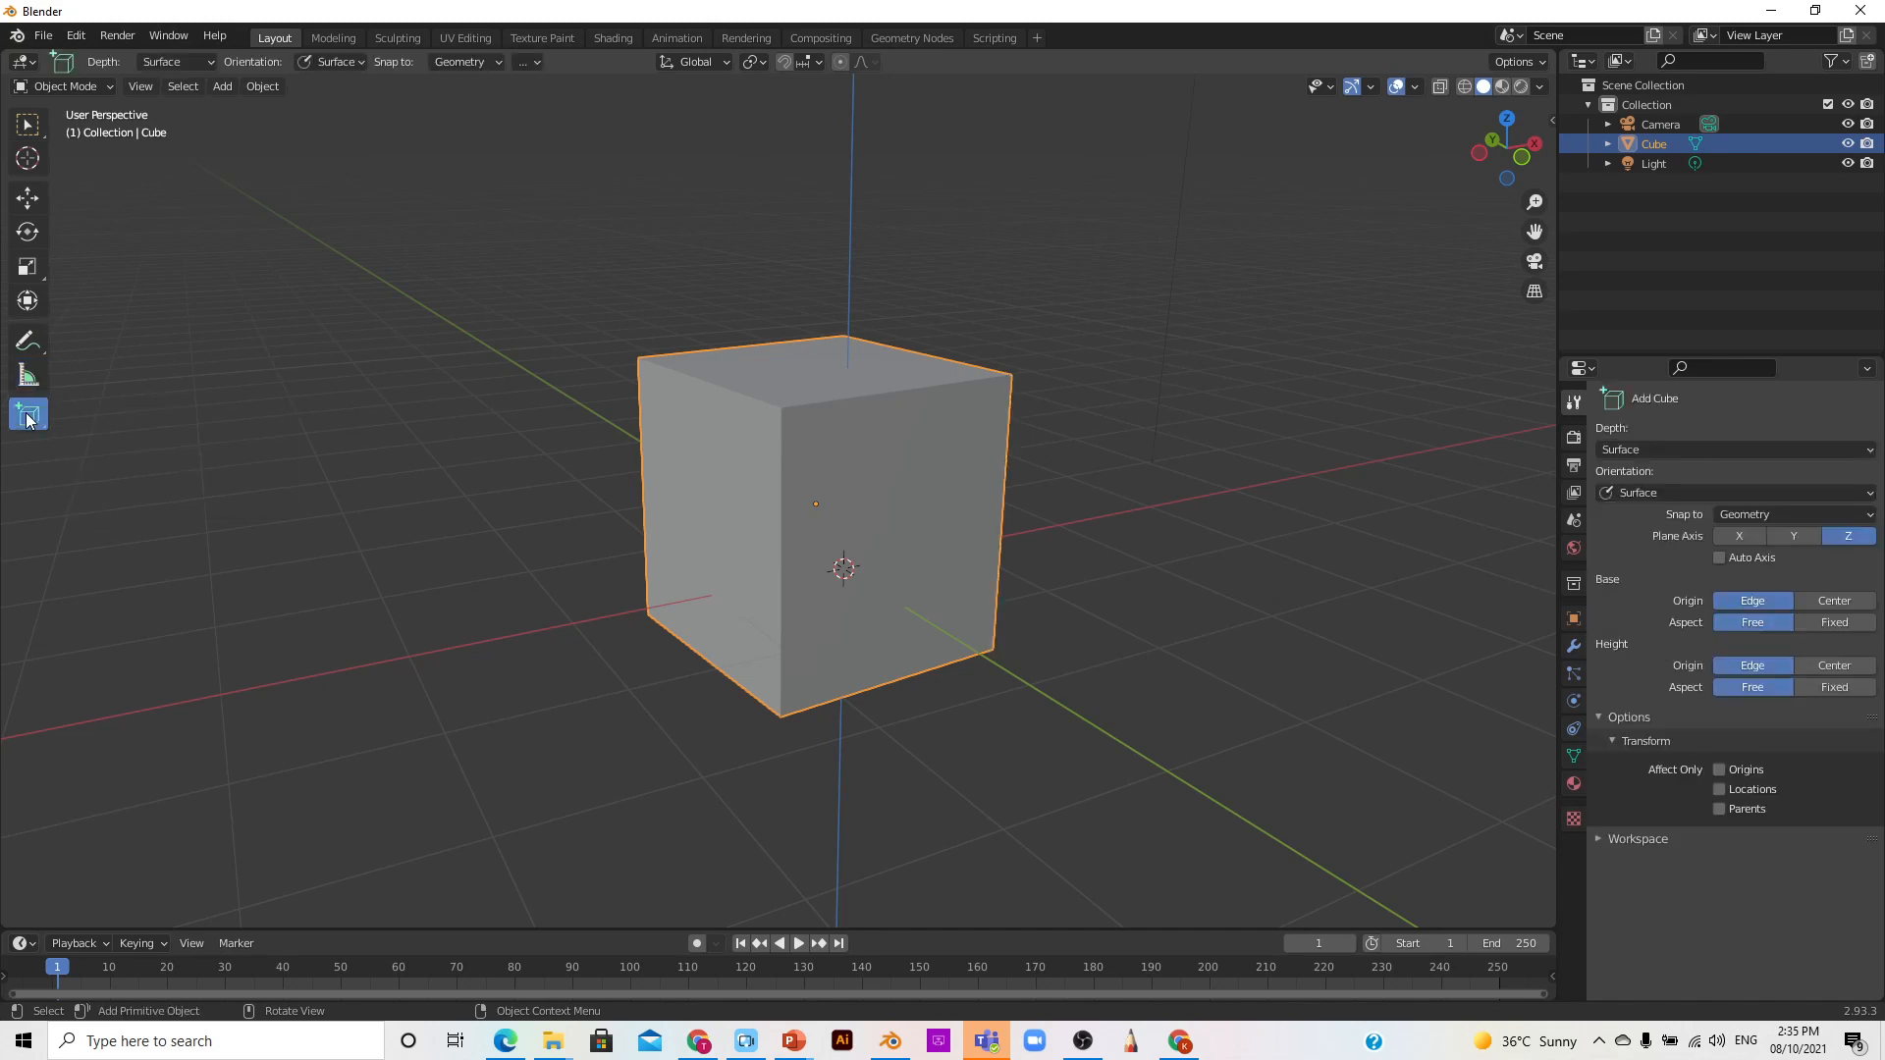
{"action": "scroll", "coordinate": [703, 416], "scroll_direction": "down", "scroll_amount": 2}
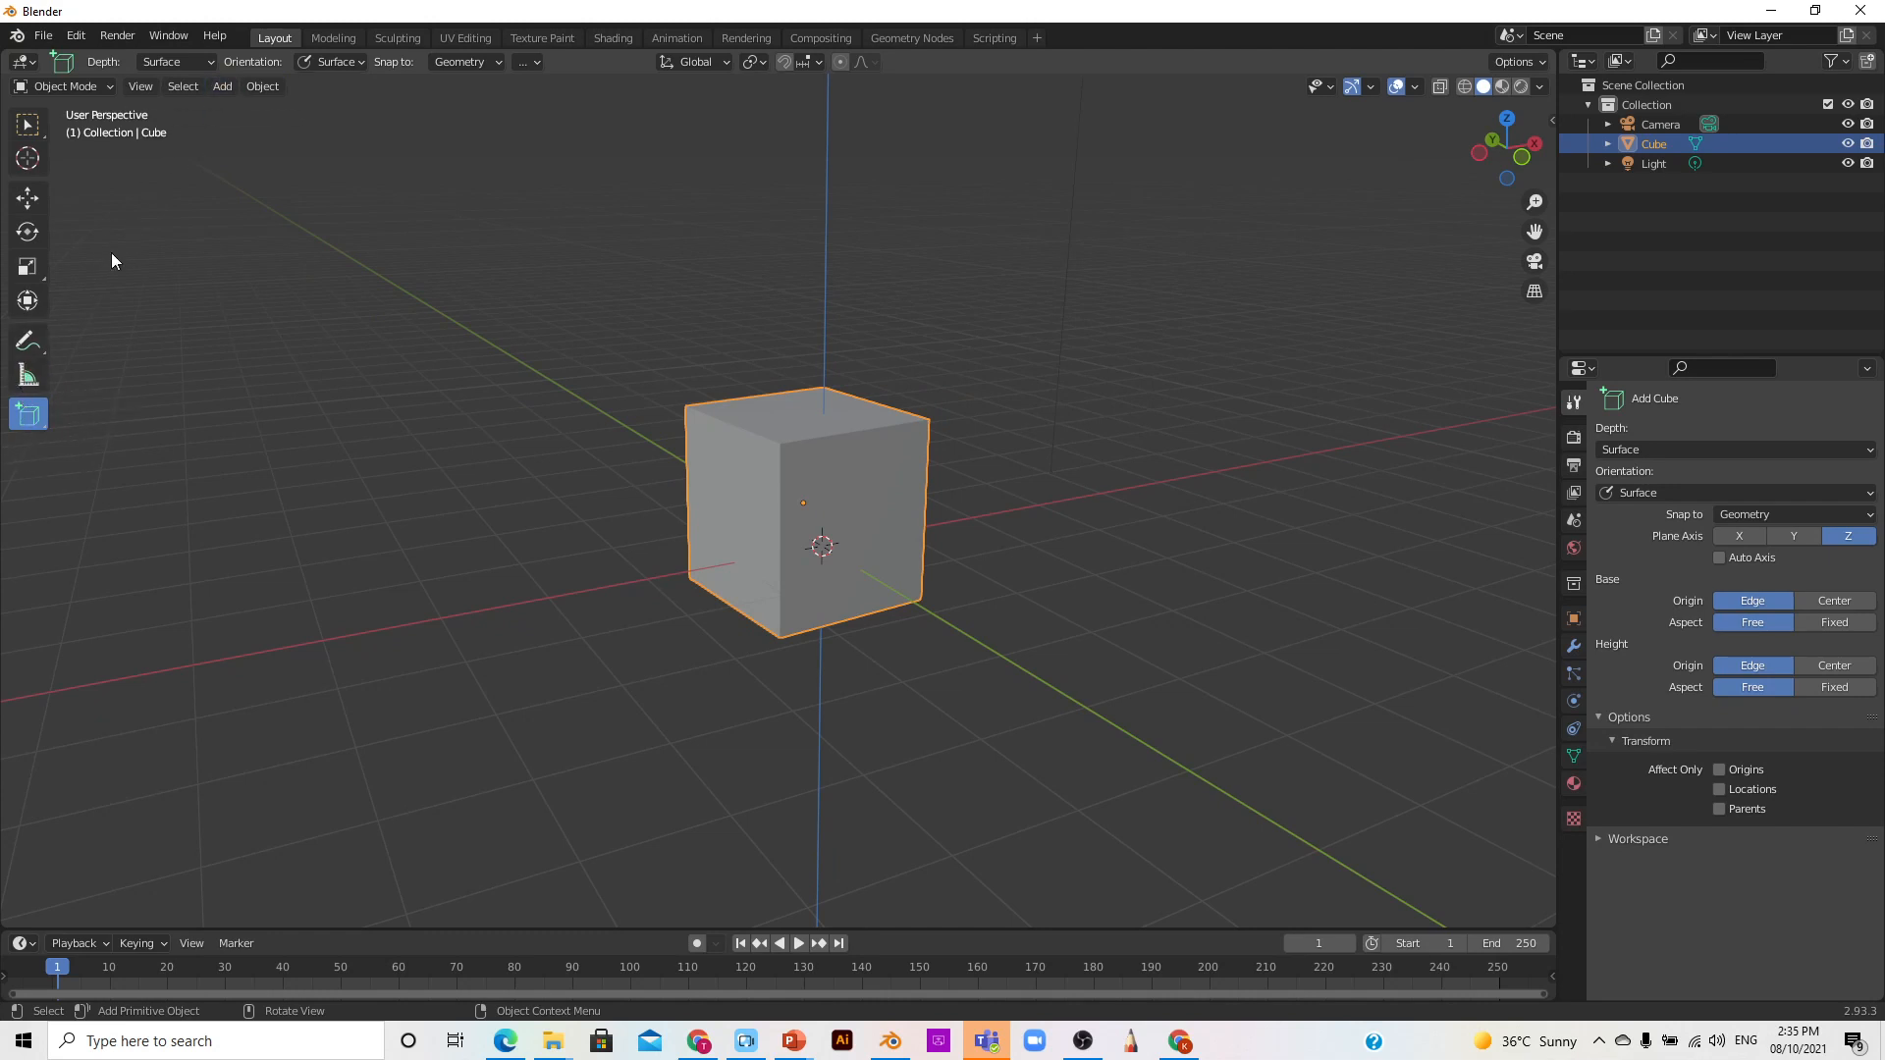
{"action": "left_click", "coordinate": [224, 88]}
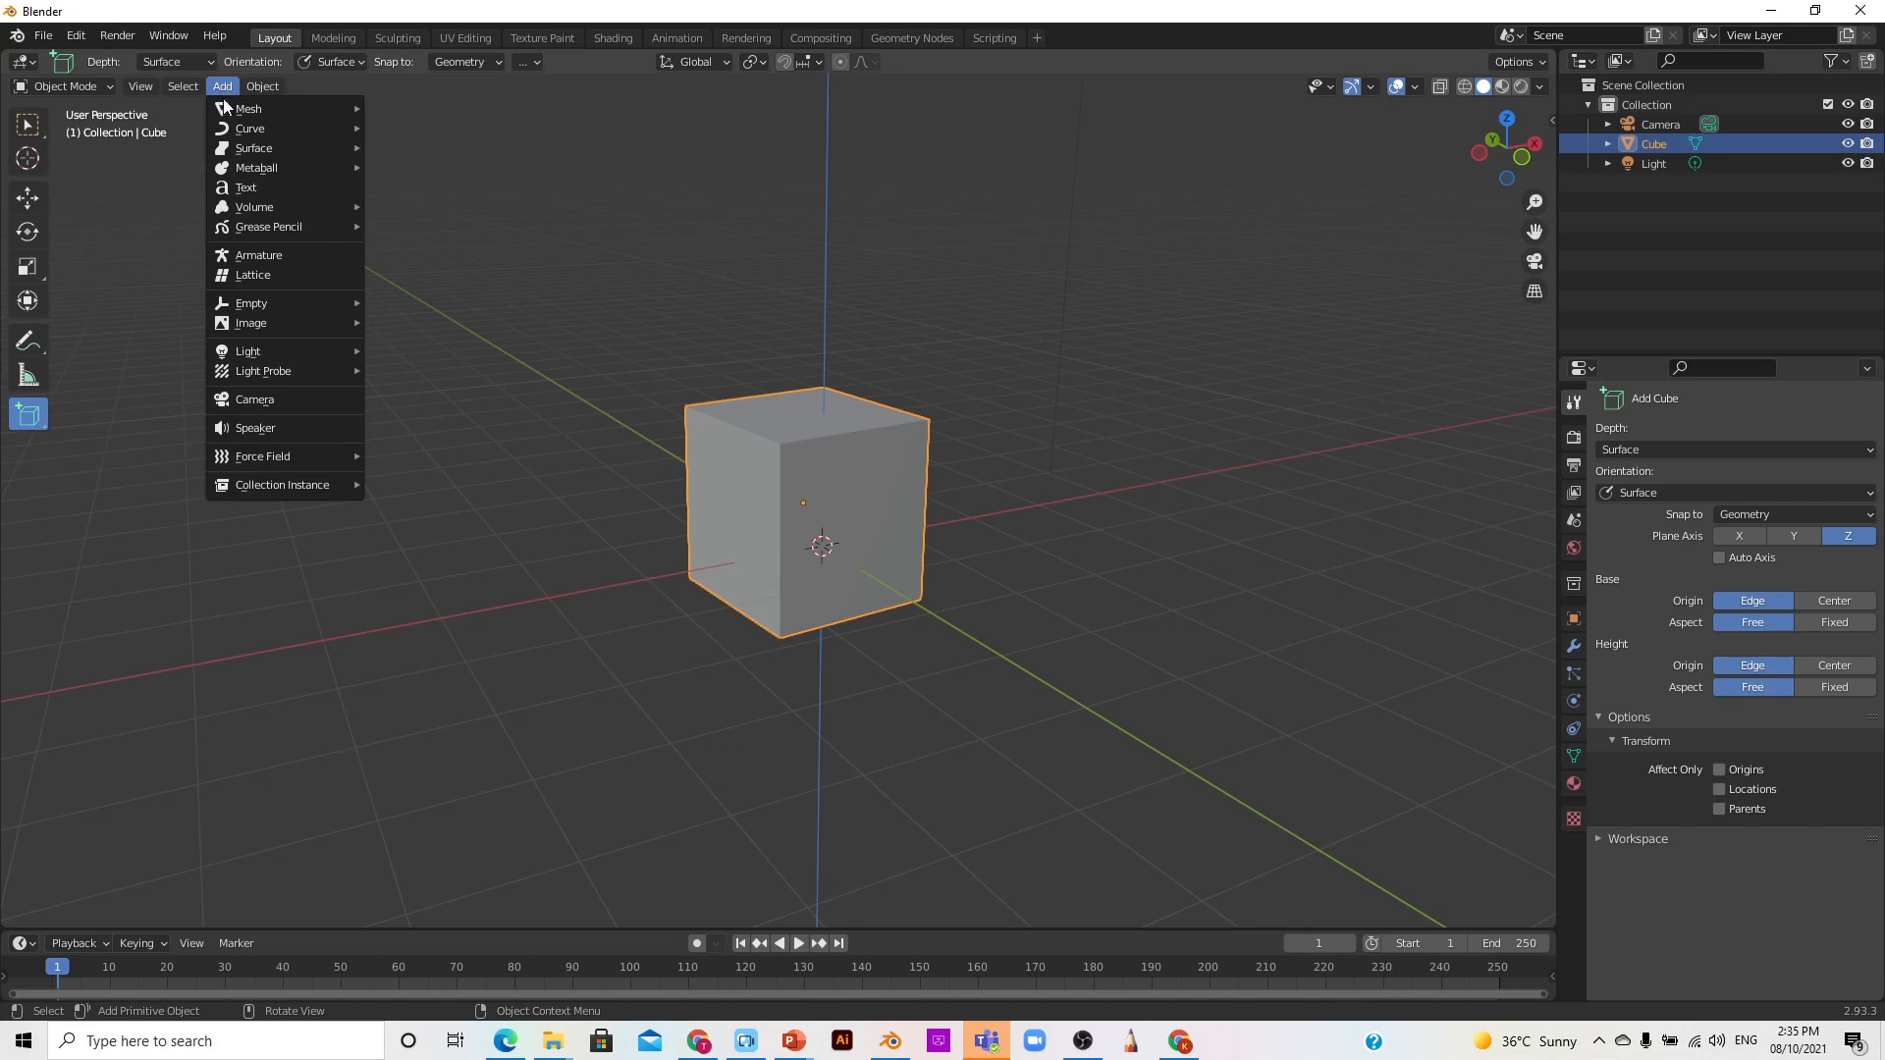
{"action": "mouse_move", "coordinate": [292, 106]}
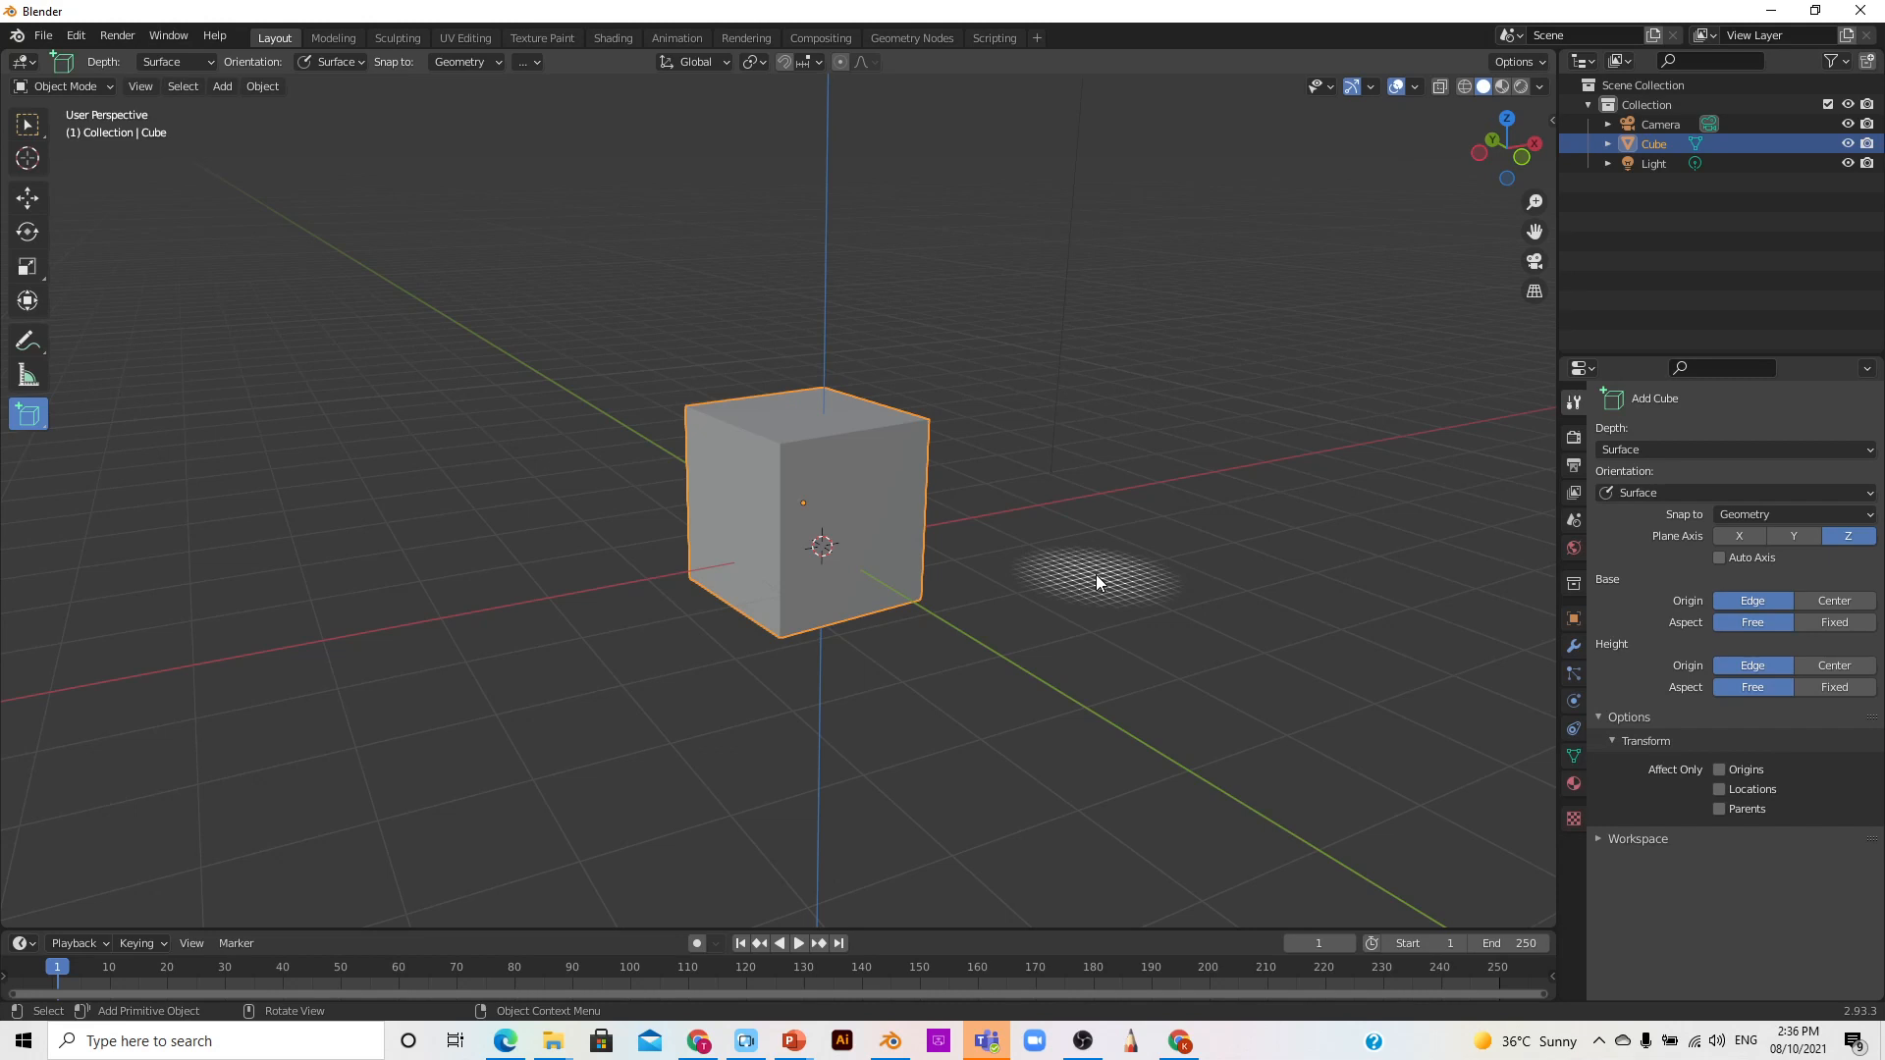
{"action": "left_click_drag", "start_coordinate": [1099, 576], "coordinate": [1111, 588]}
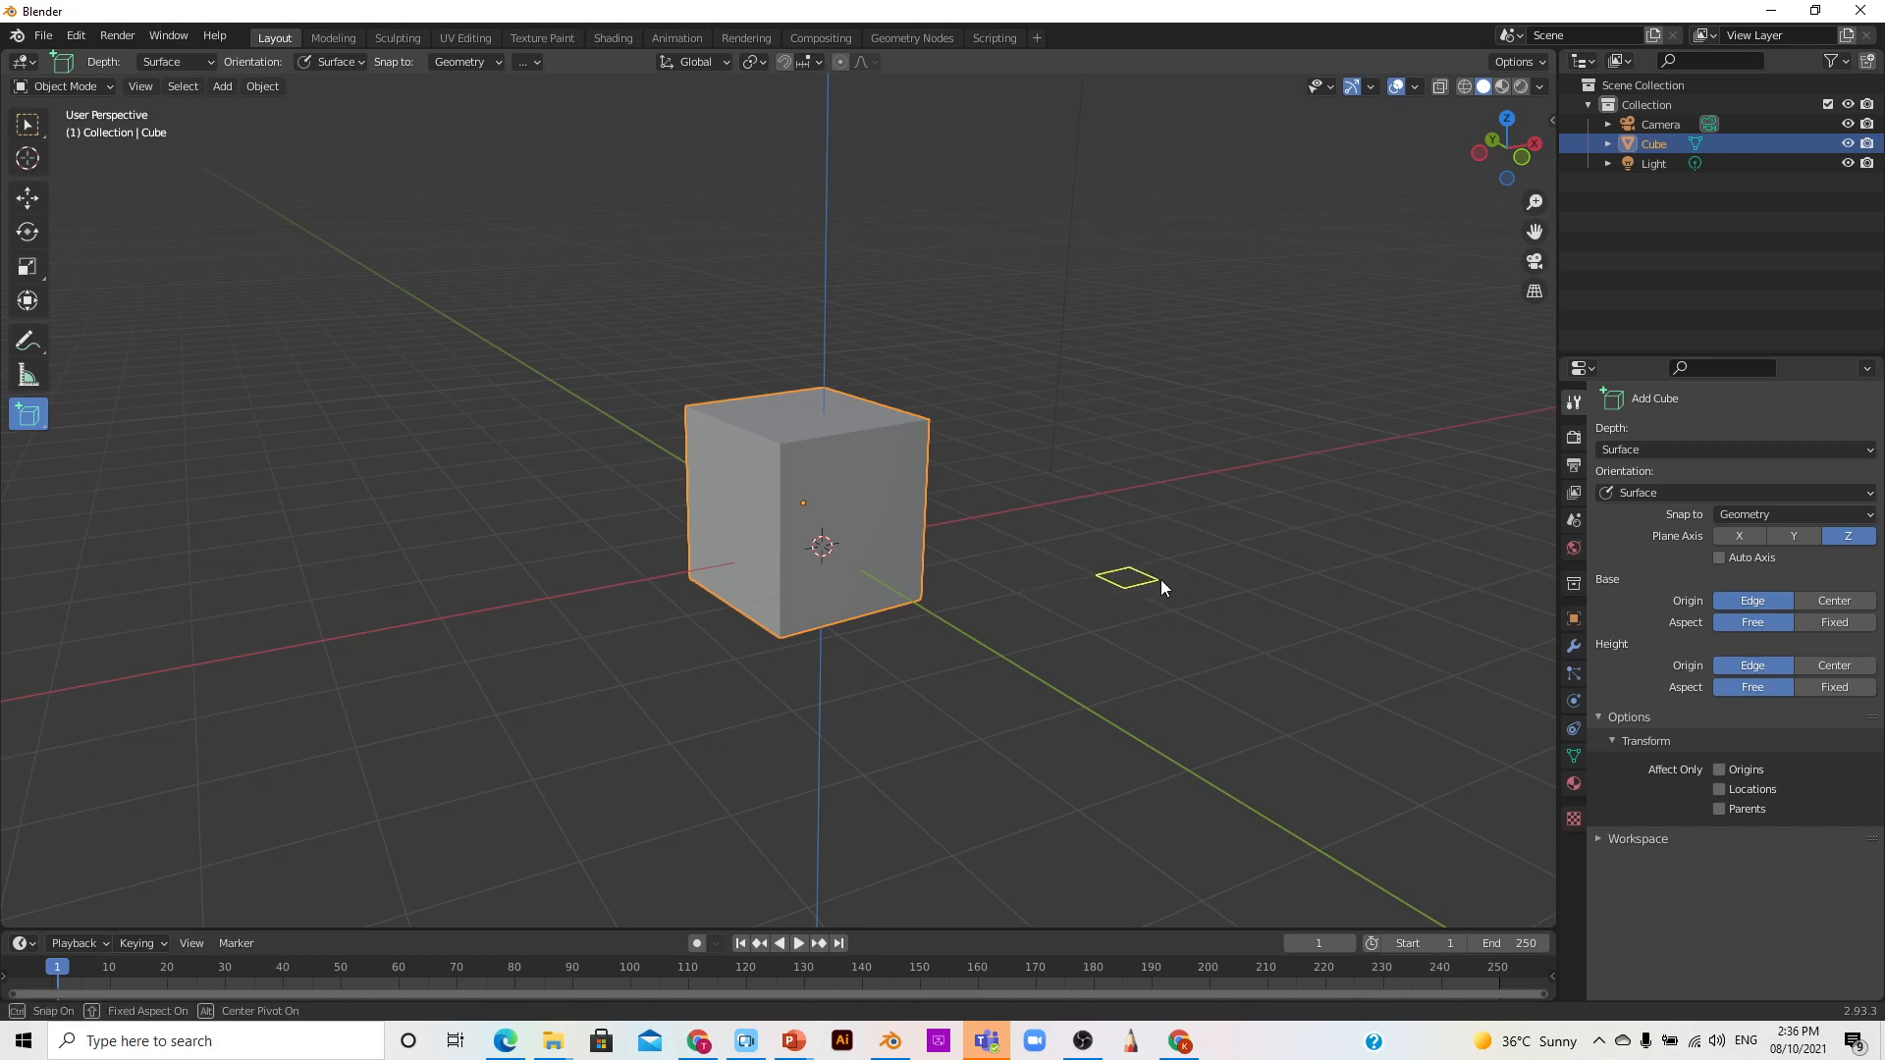
{"action": "left_click_drag", "start_coordinate": [1249, 591], "coordinate": [1395, 599]}
{"action": "left_click_drag", "start_coordinate": [1394, 599], "coordinate": [1394, 599]}
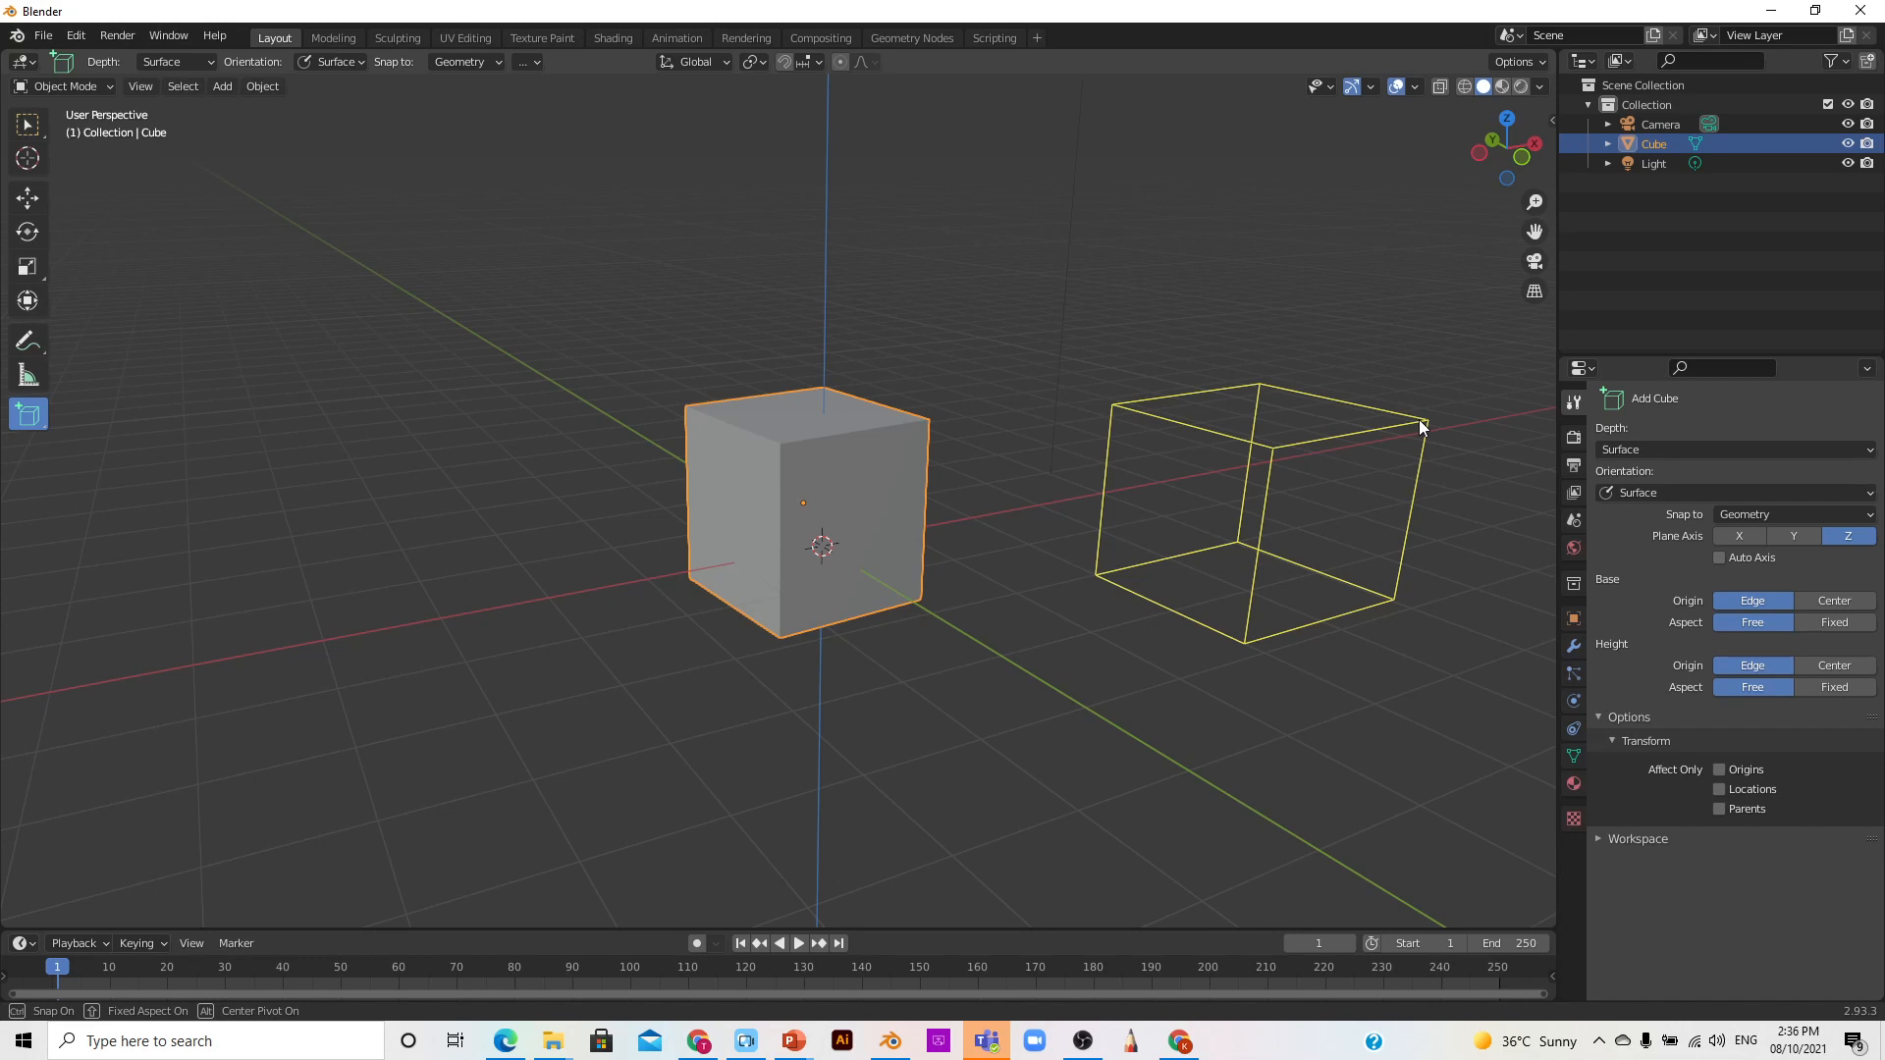
{"action": "left_click", "coordinate": [1420, 424]}
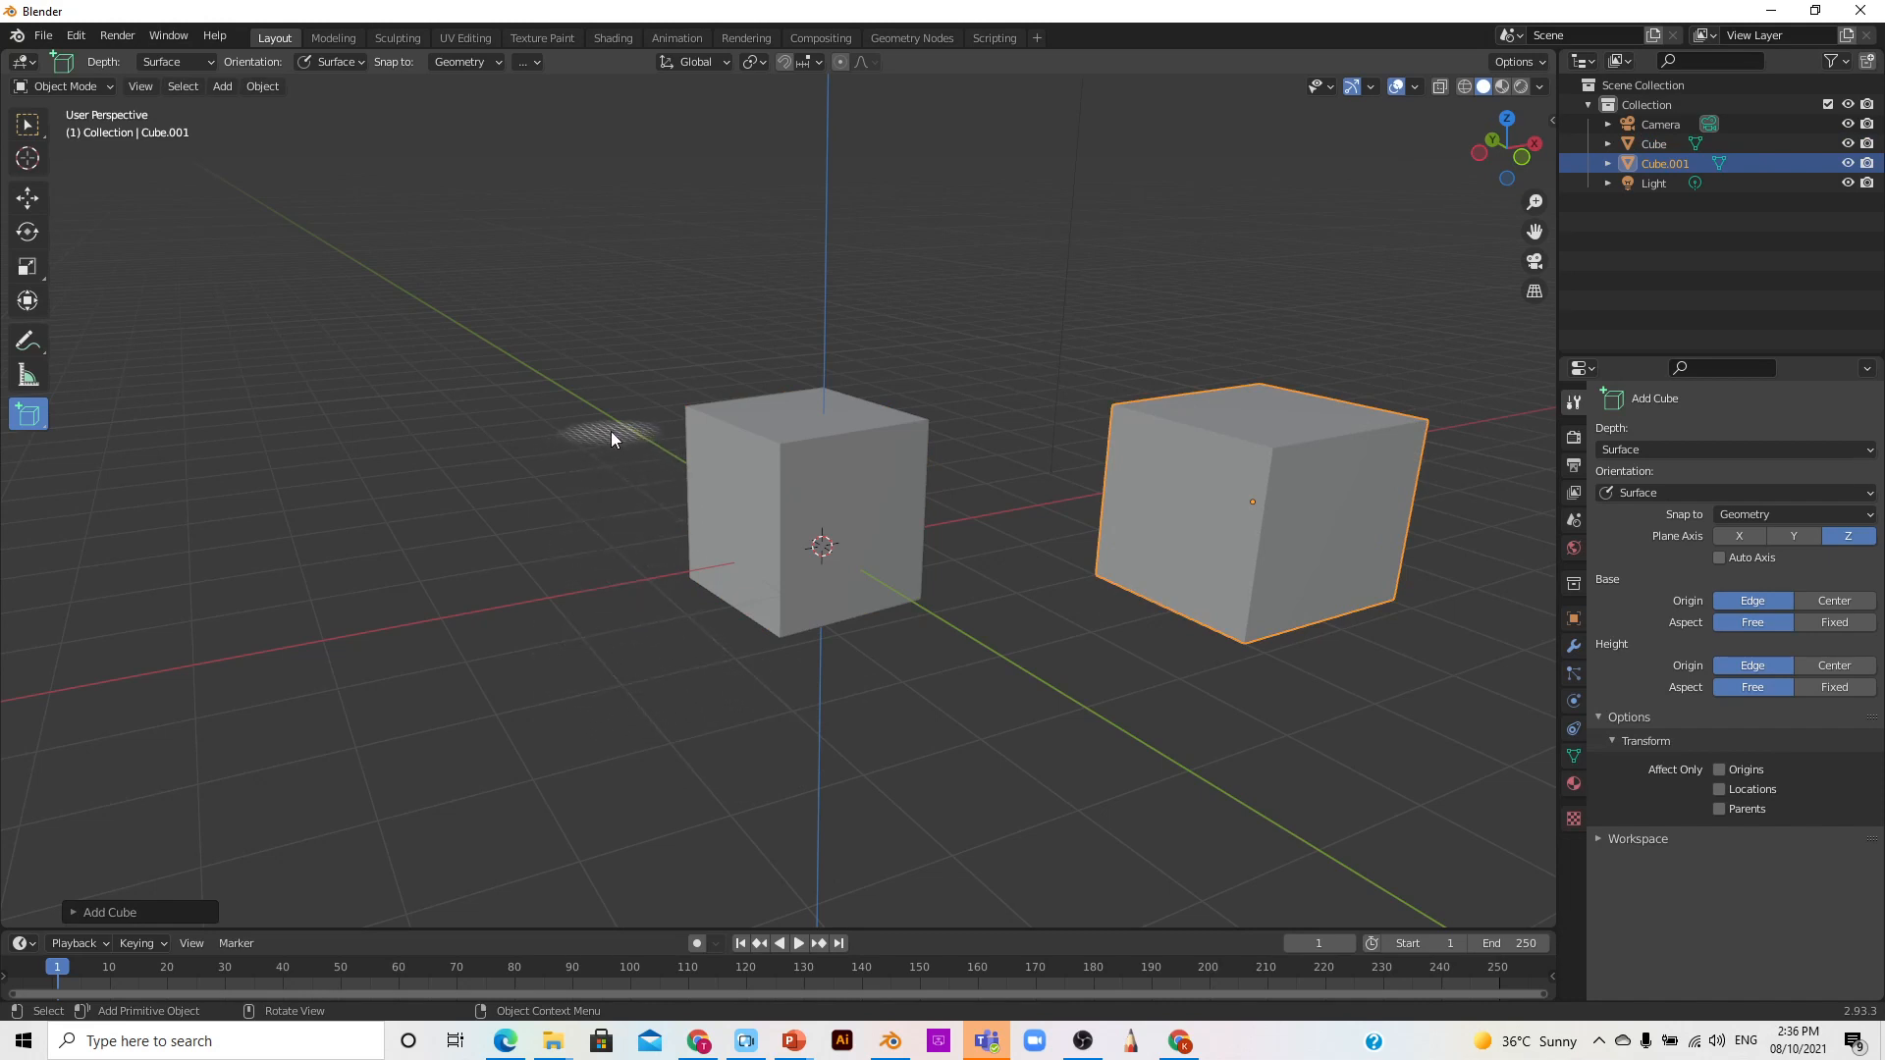
Step: Switch to the Add Cone tool and draw an upright cone on the second cube's top face
{"action": "left_click", "coordinate": [27, 420]}
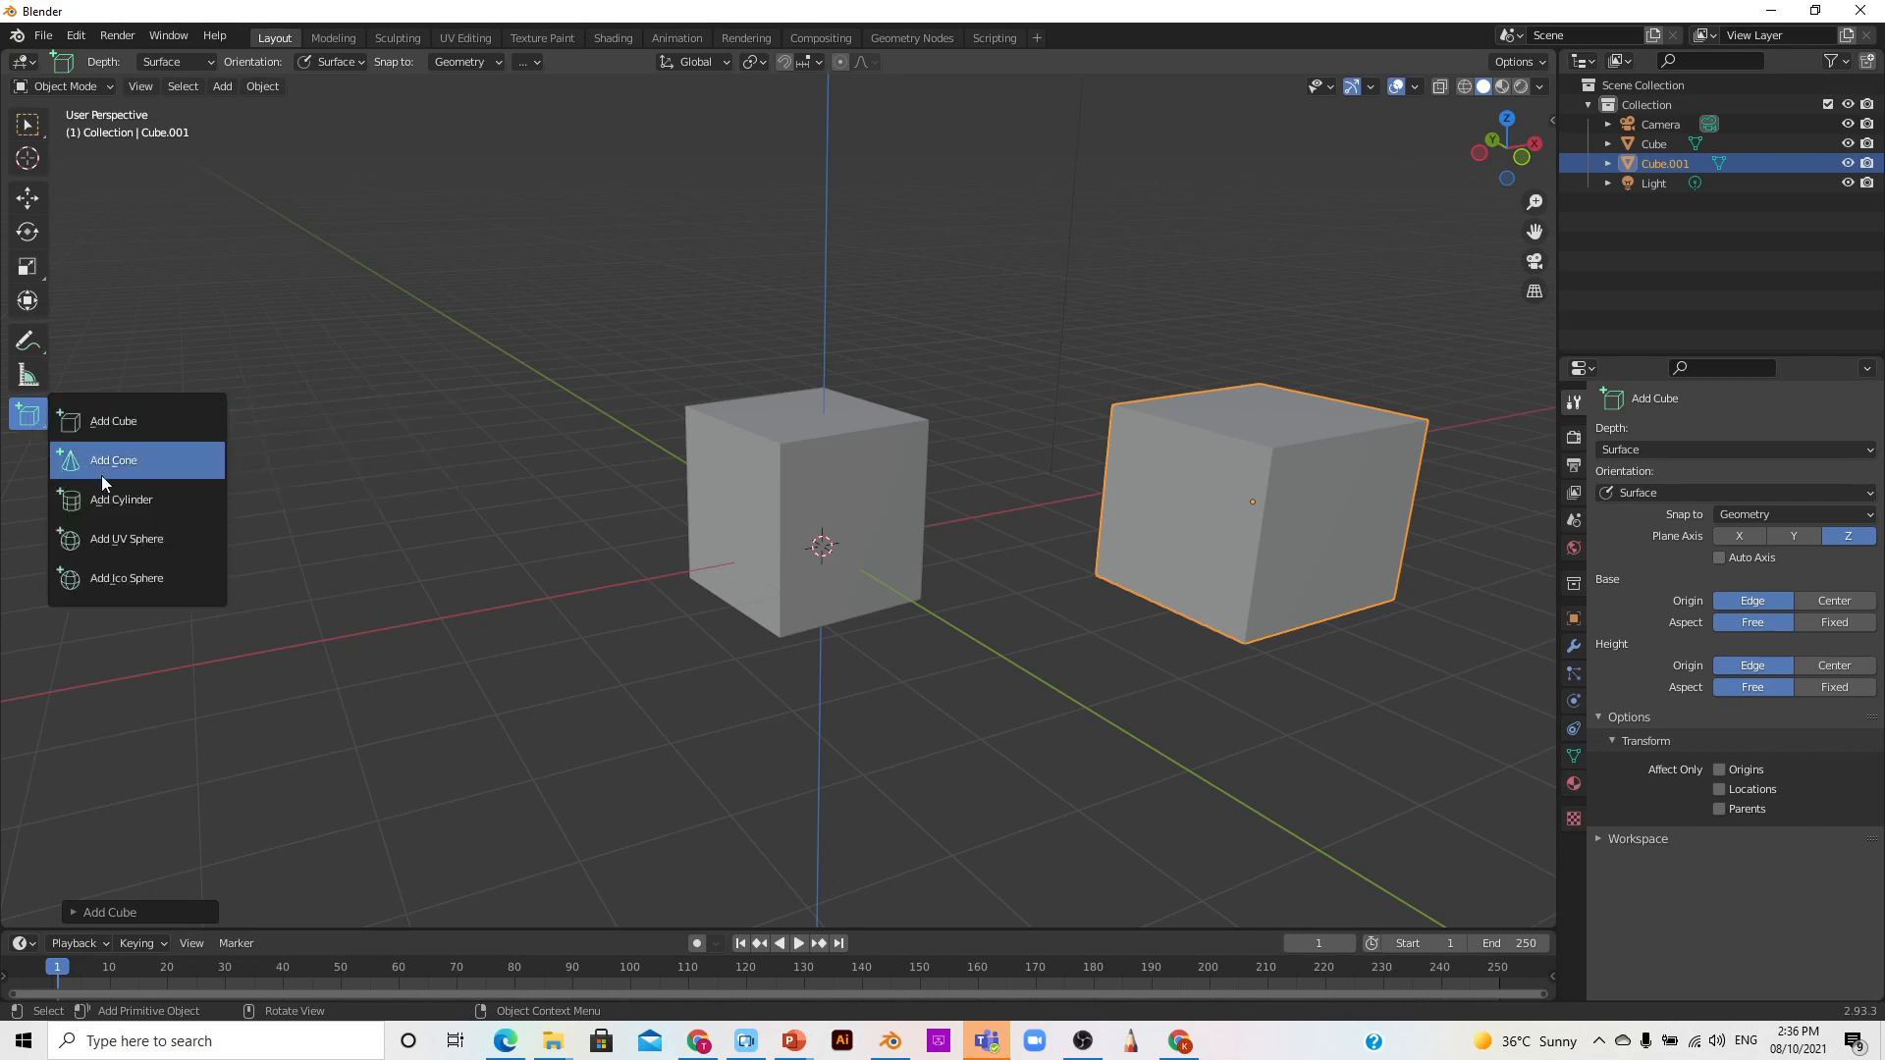
{"action": "left_click", "coordinate": [127, 466]}
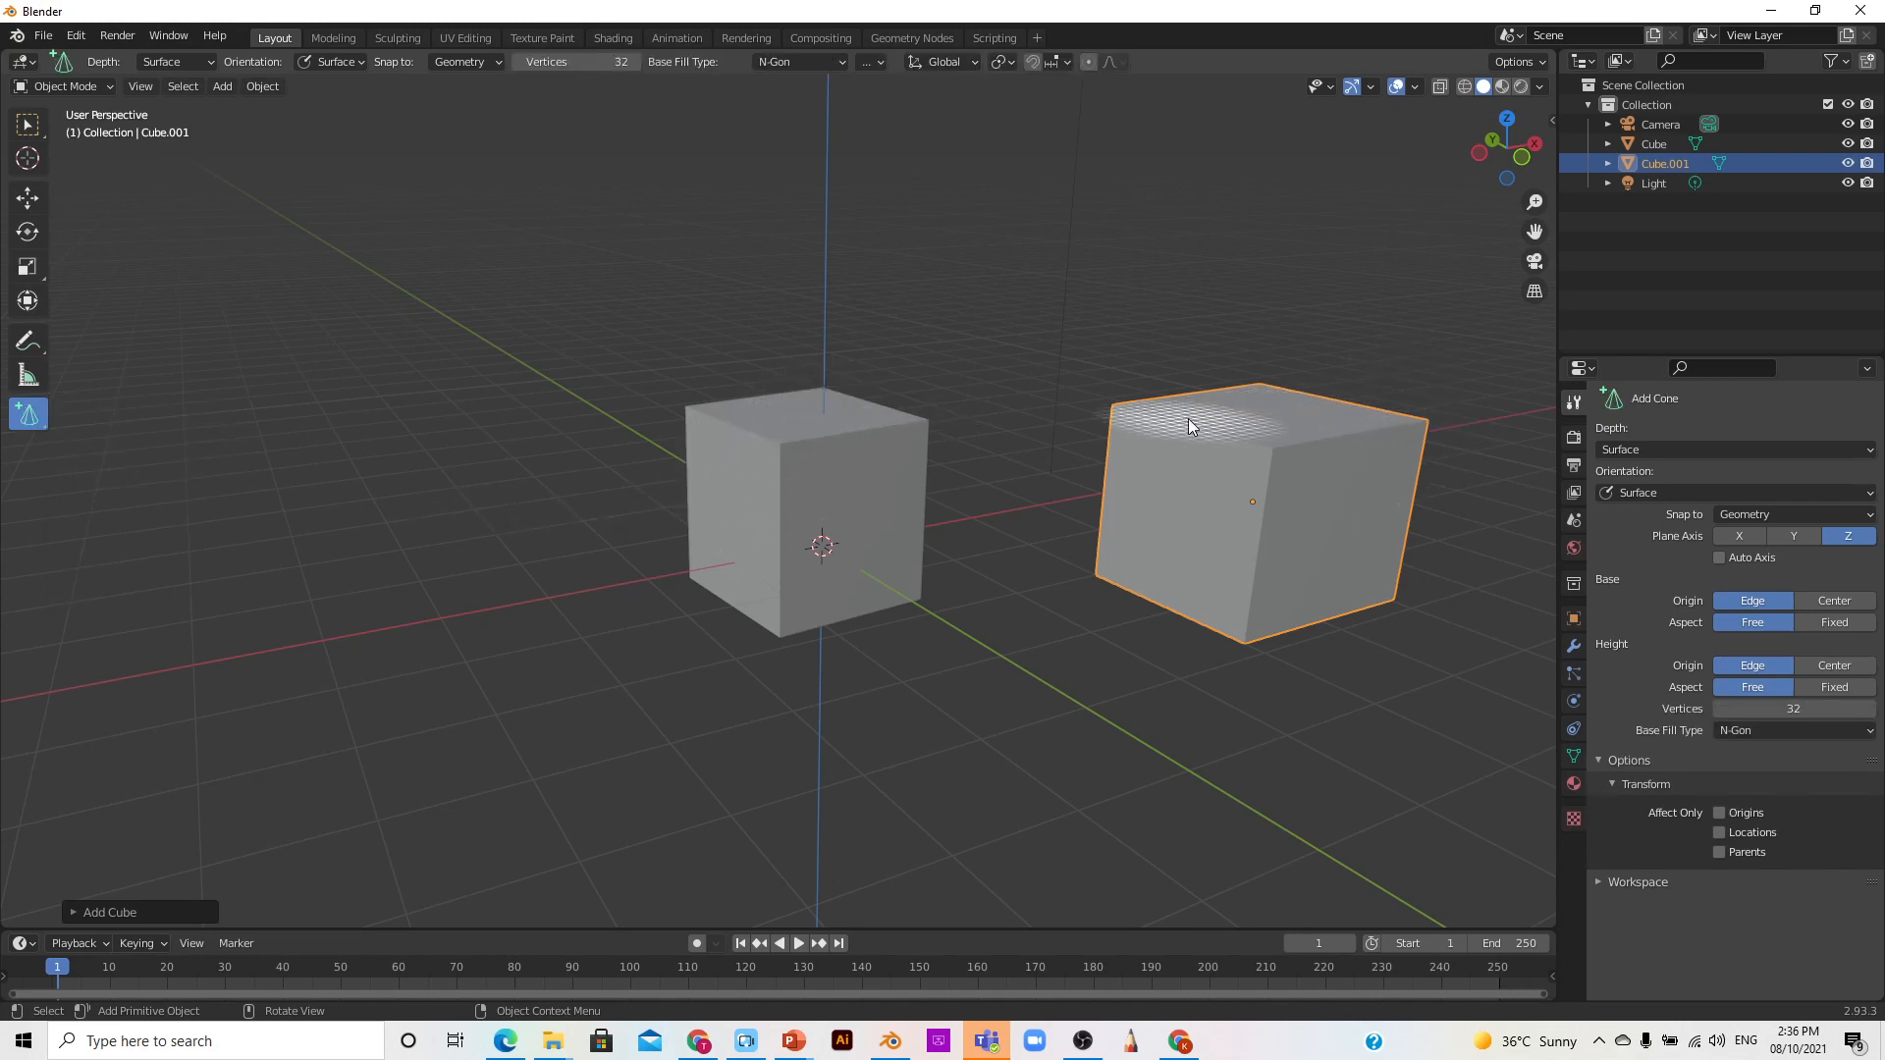
{"action": "left_click_drag", "start_coordinate": [1189, 410], "coordinate": [1353, 419]}
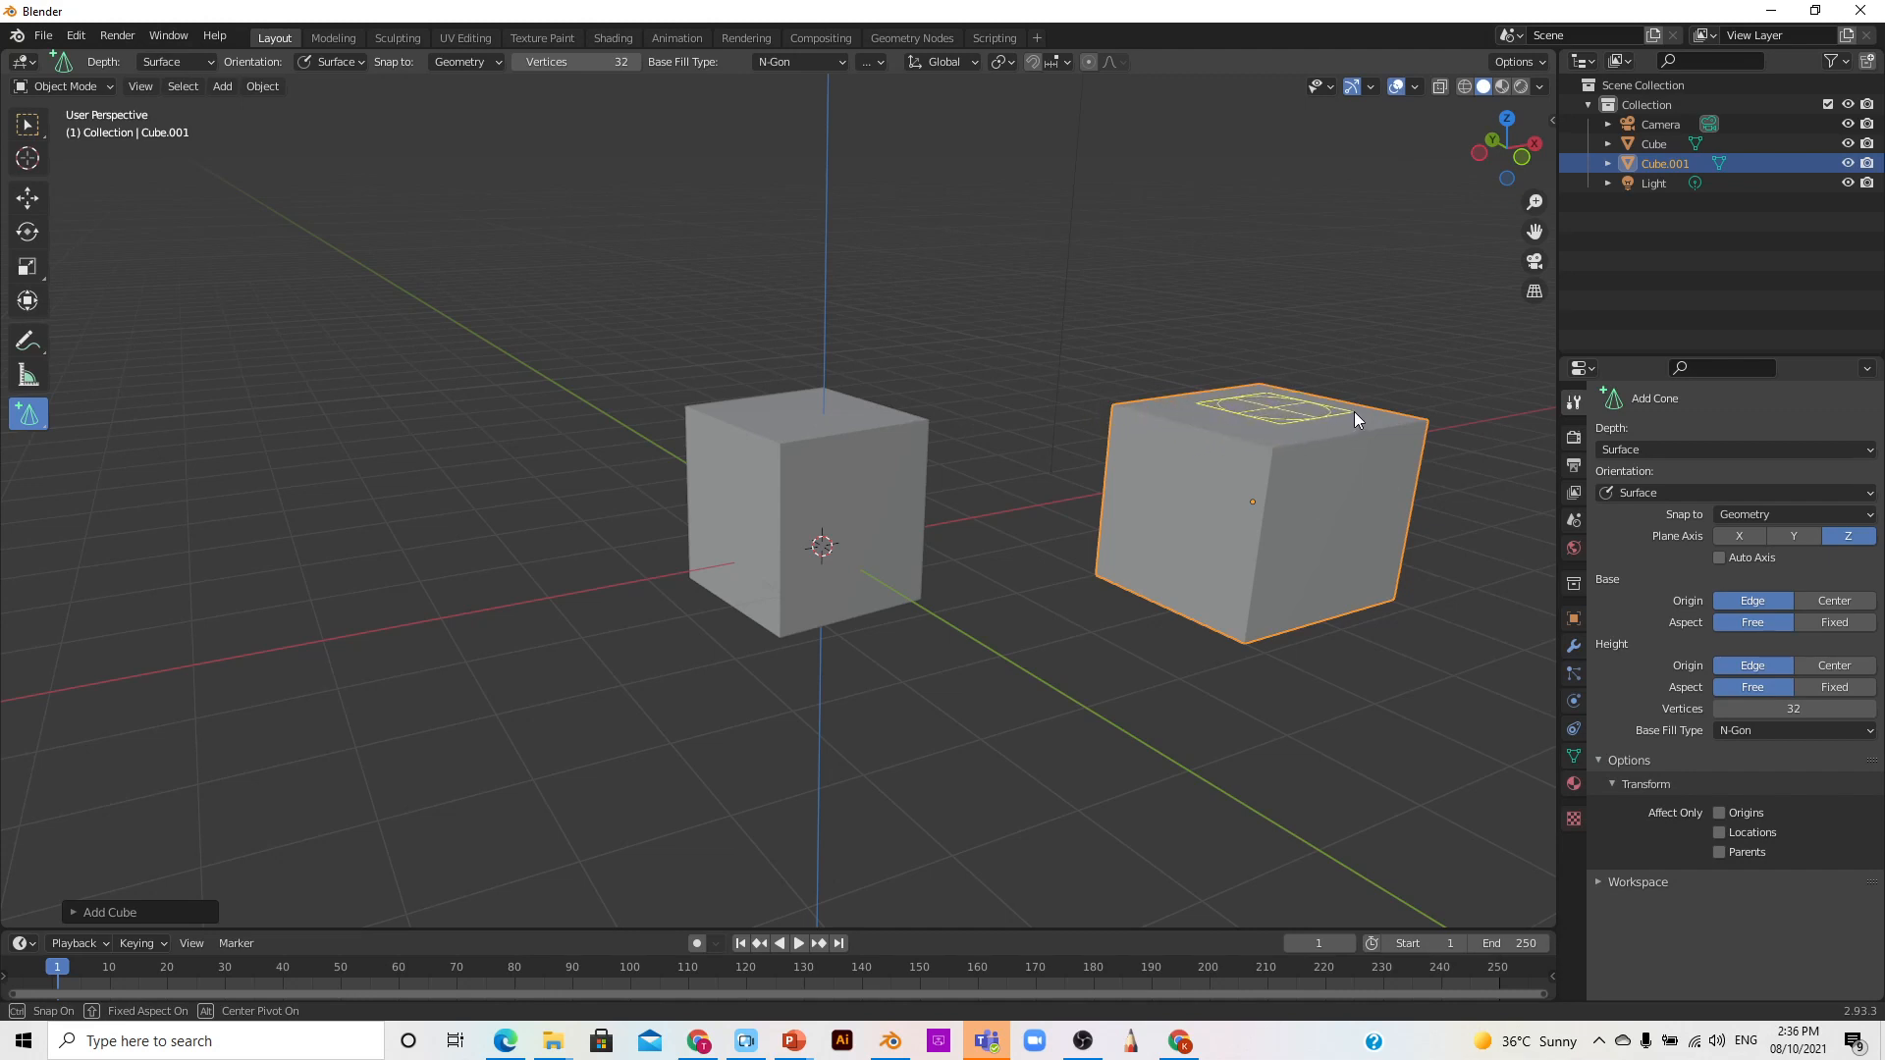
{"action": "left_click", "coordinate": [1355, 257]}
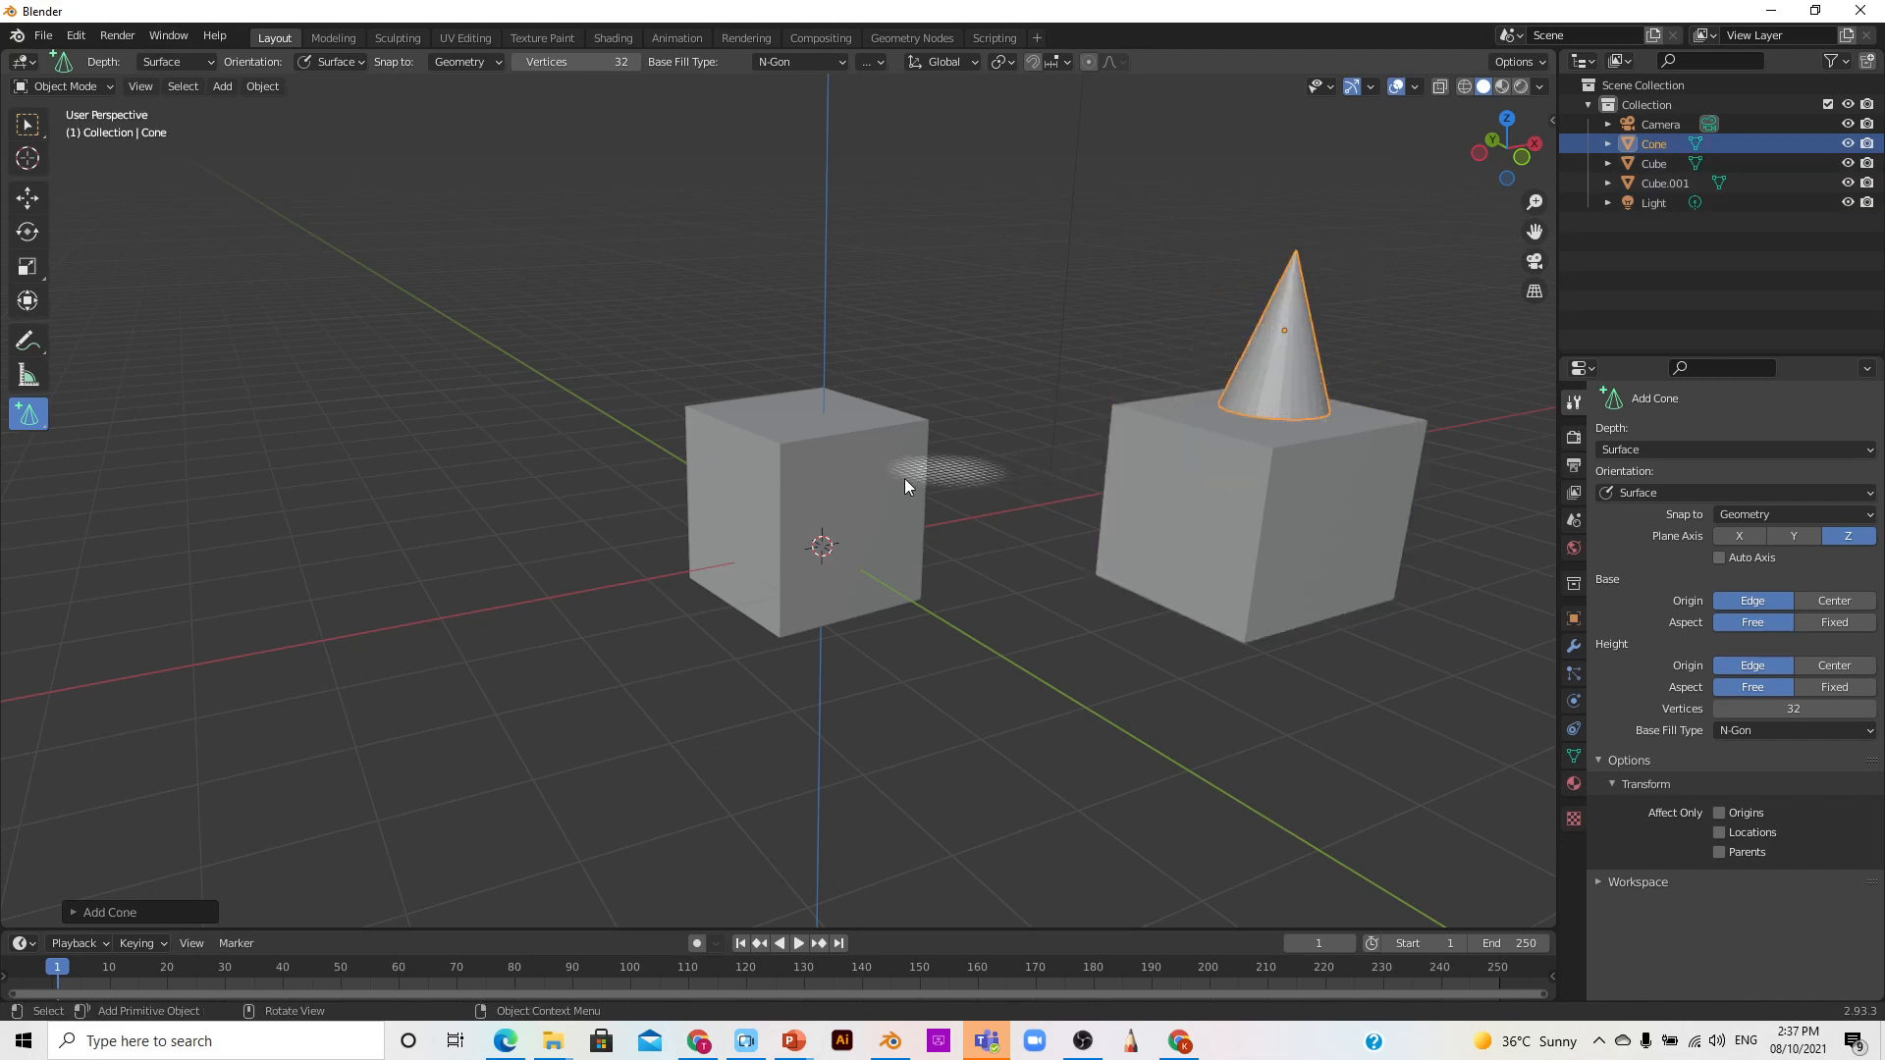
Step: Draw a cone projecting from the default cube's side face and another upright cone on the grid floor in front
{"action": "left_click_drag", "start_coordinate": [813, 479], "coordinate": [889, 545]}
{"action": "left_click", "coordinate": [998, 584]}
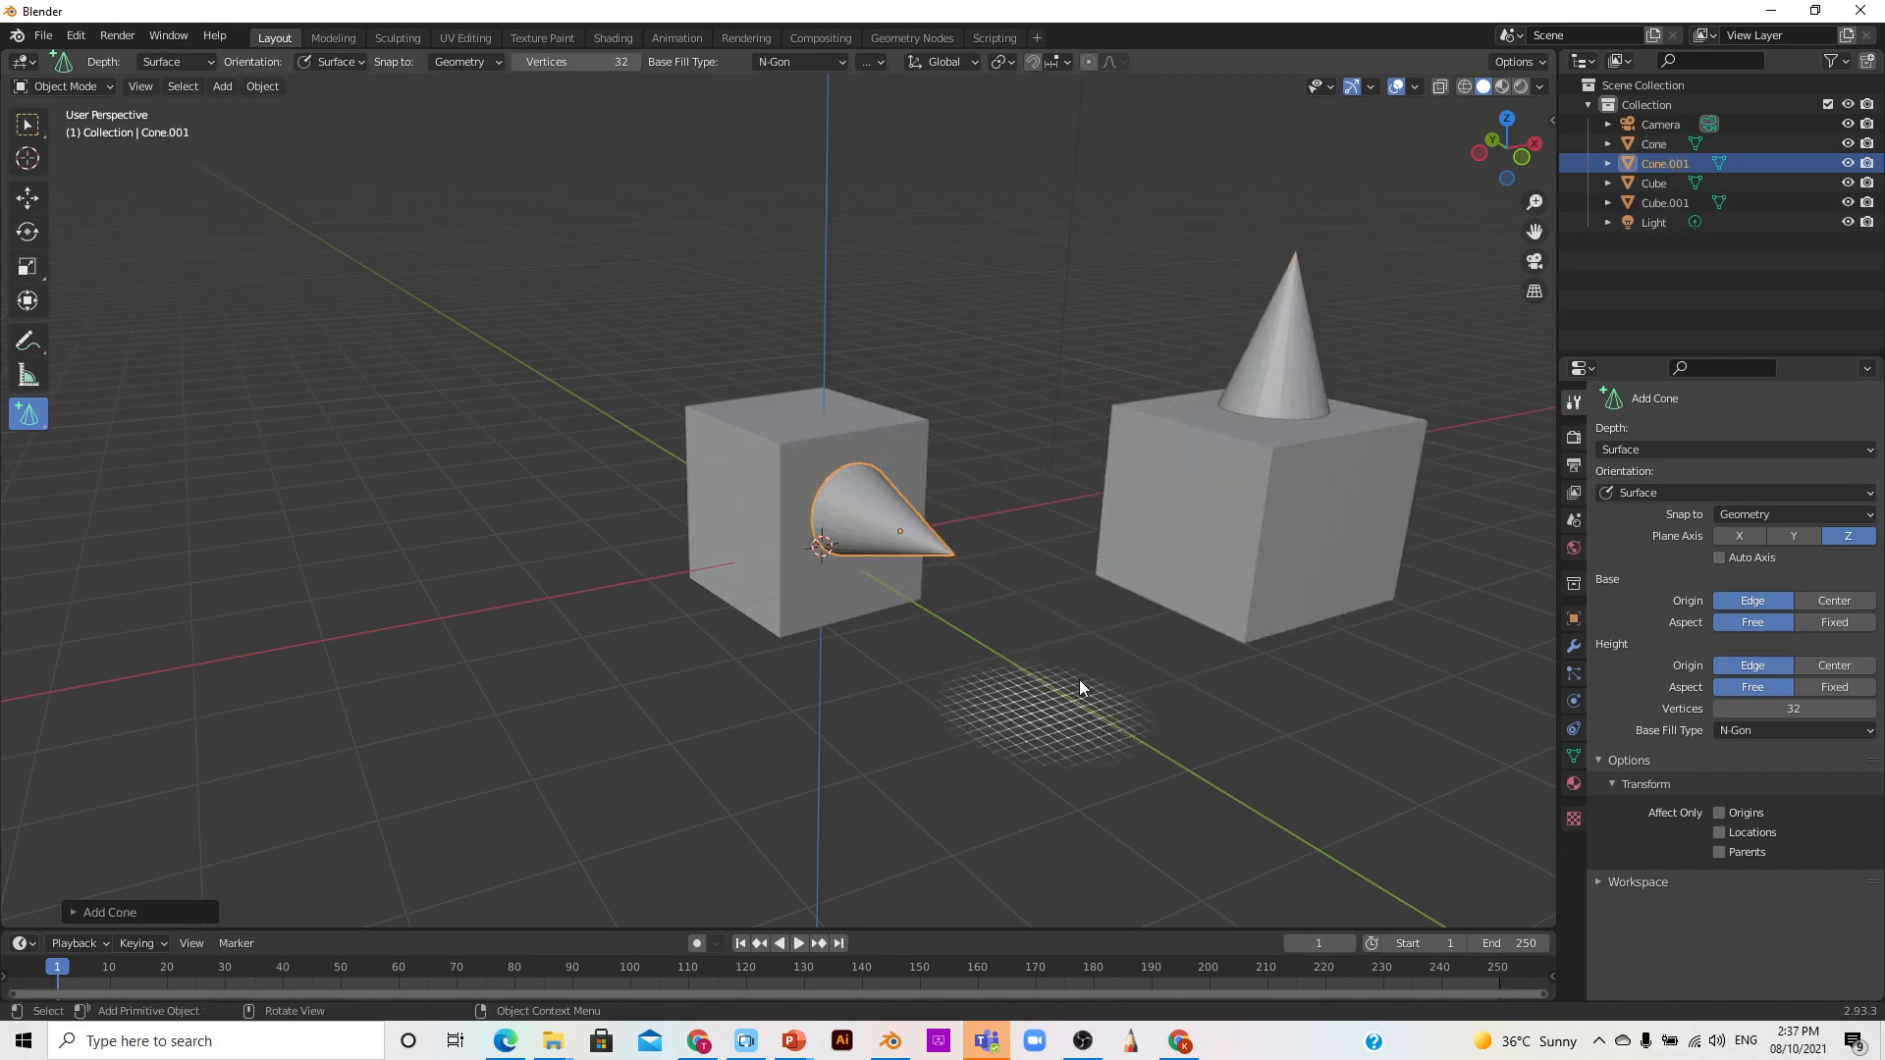
{"action": "left_click_drag", "start_coordinate": [957, 766], "coordinate": [1138, 782]}
{"action": "left_click", "coordinate": [1143, 619]}
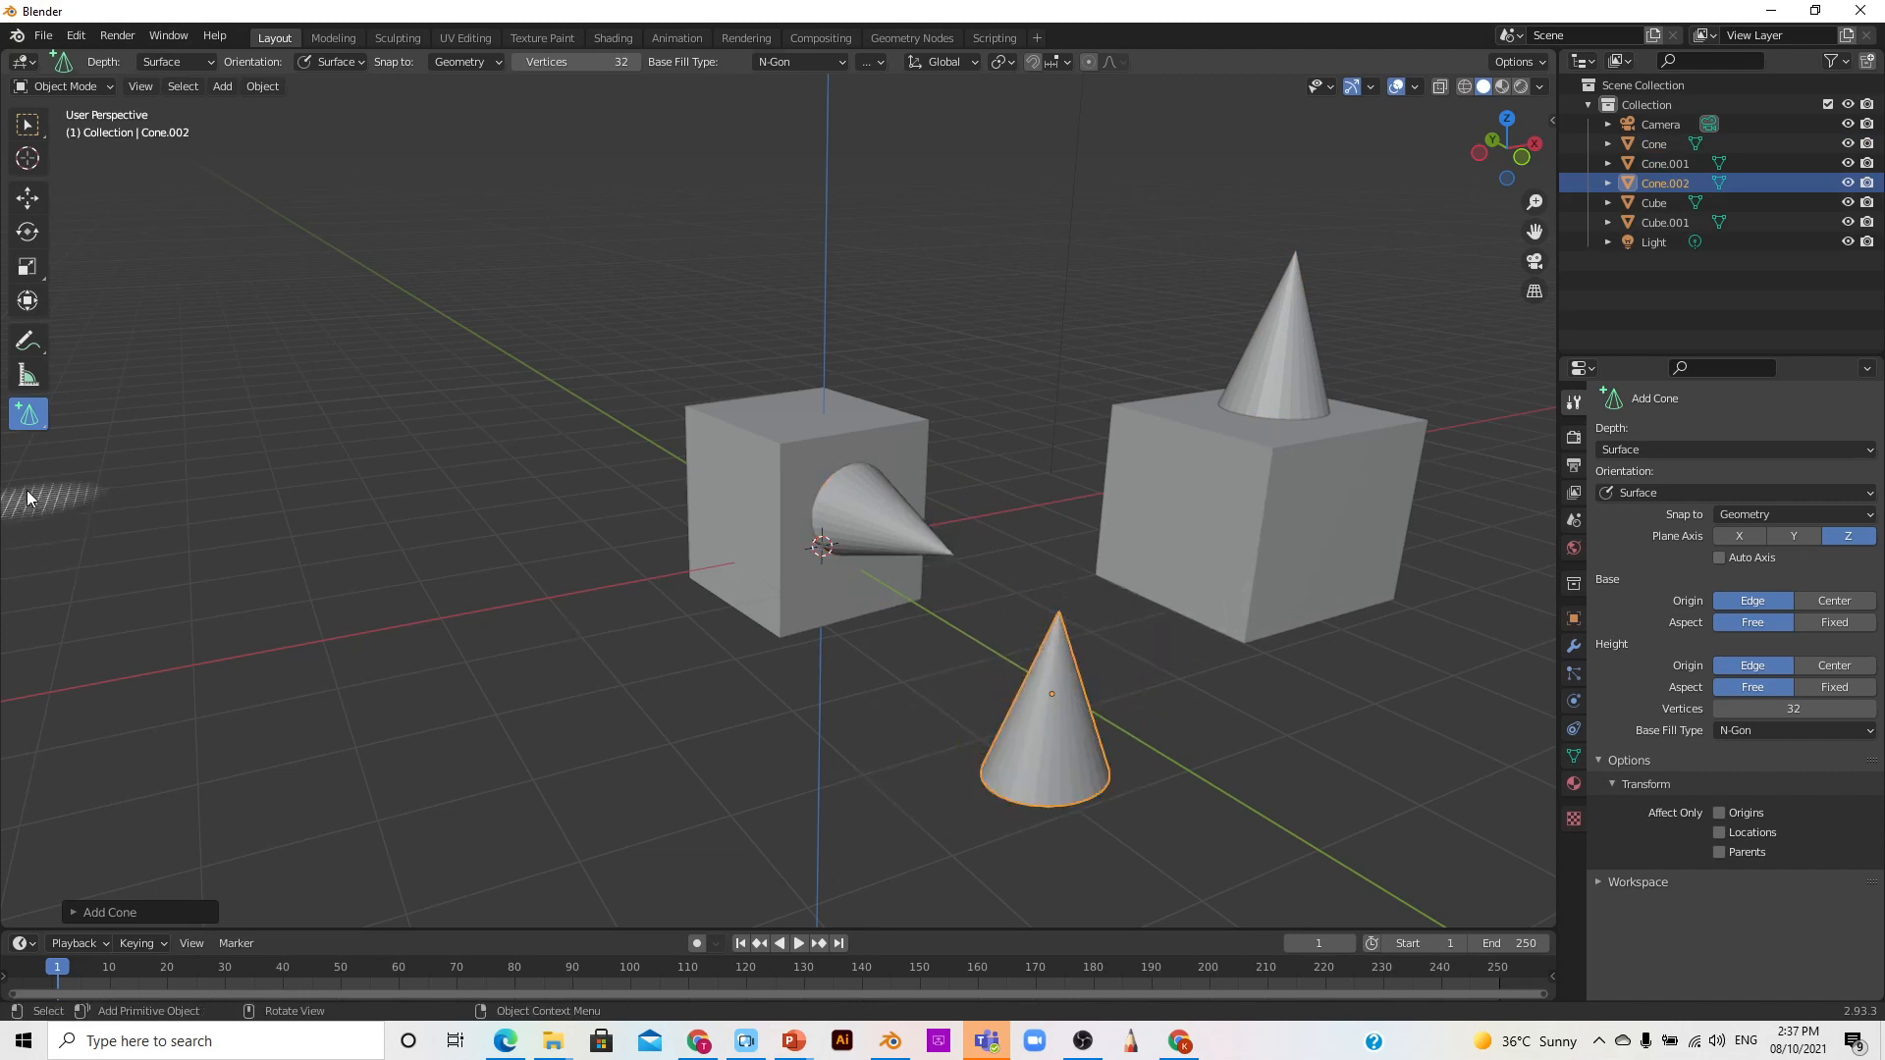
Step: Switch to the Add Cylinder tool and draw an upright cylinder on the grid floor beside the default cube
{"action": "left_click", "coordinate": [45, 414]}
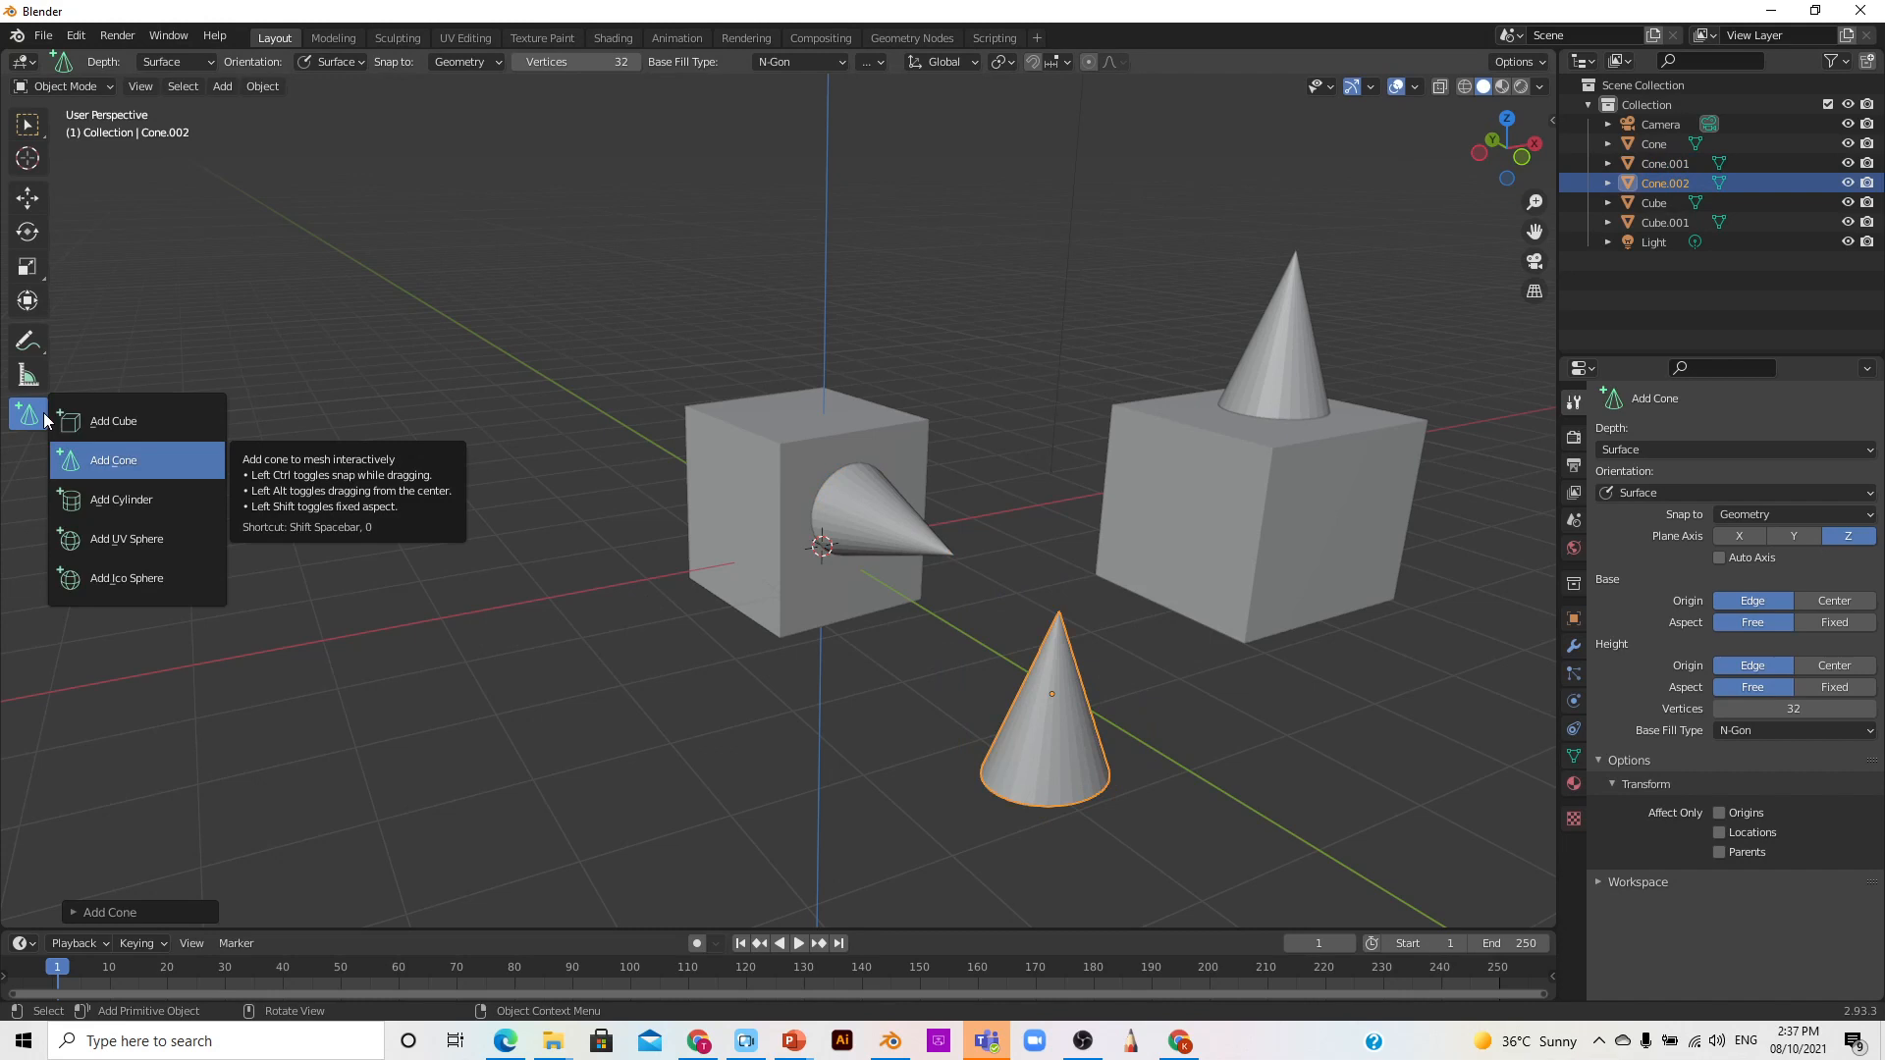
{"action": "left_click", "coordinate": [109, 500]}
{"action": "left_click_drag", "start_coordinate": [600, 605], "coordinate": [658, 592]}
{"action": "left_click", "coordinate": [694, 466]}
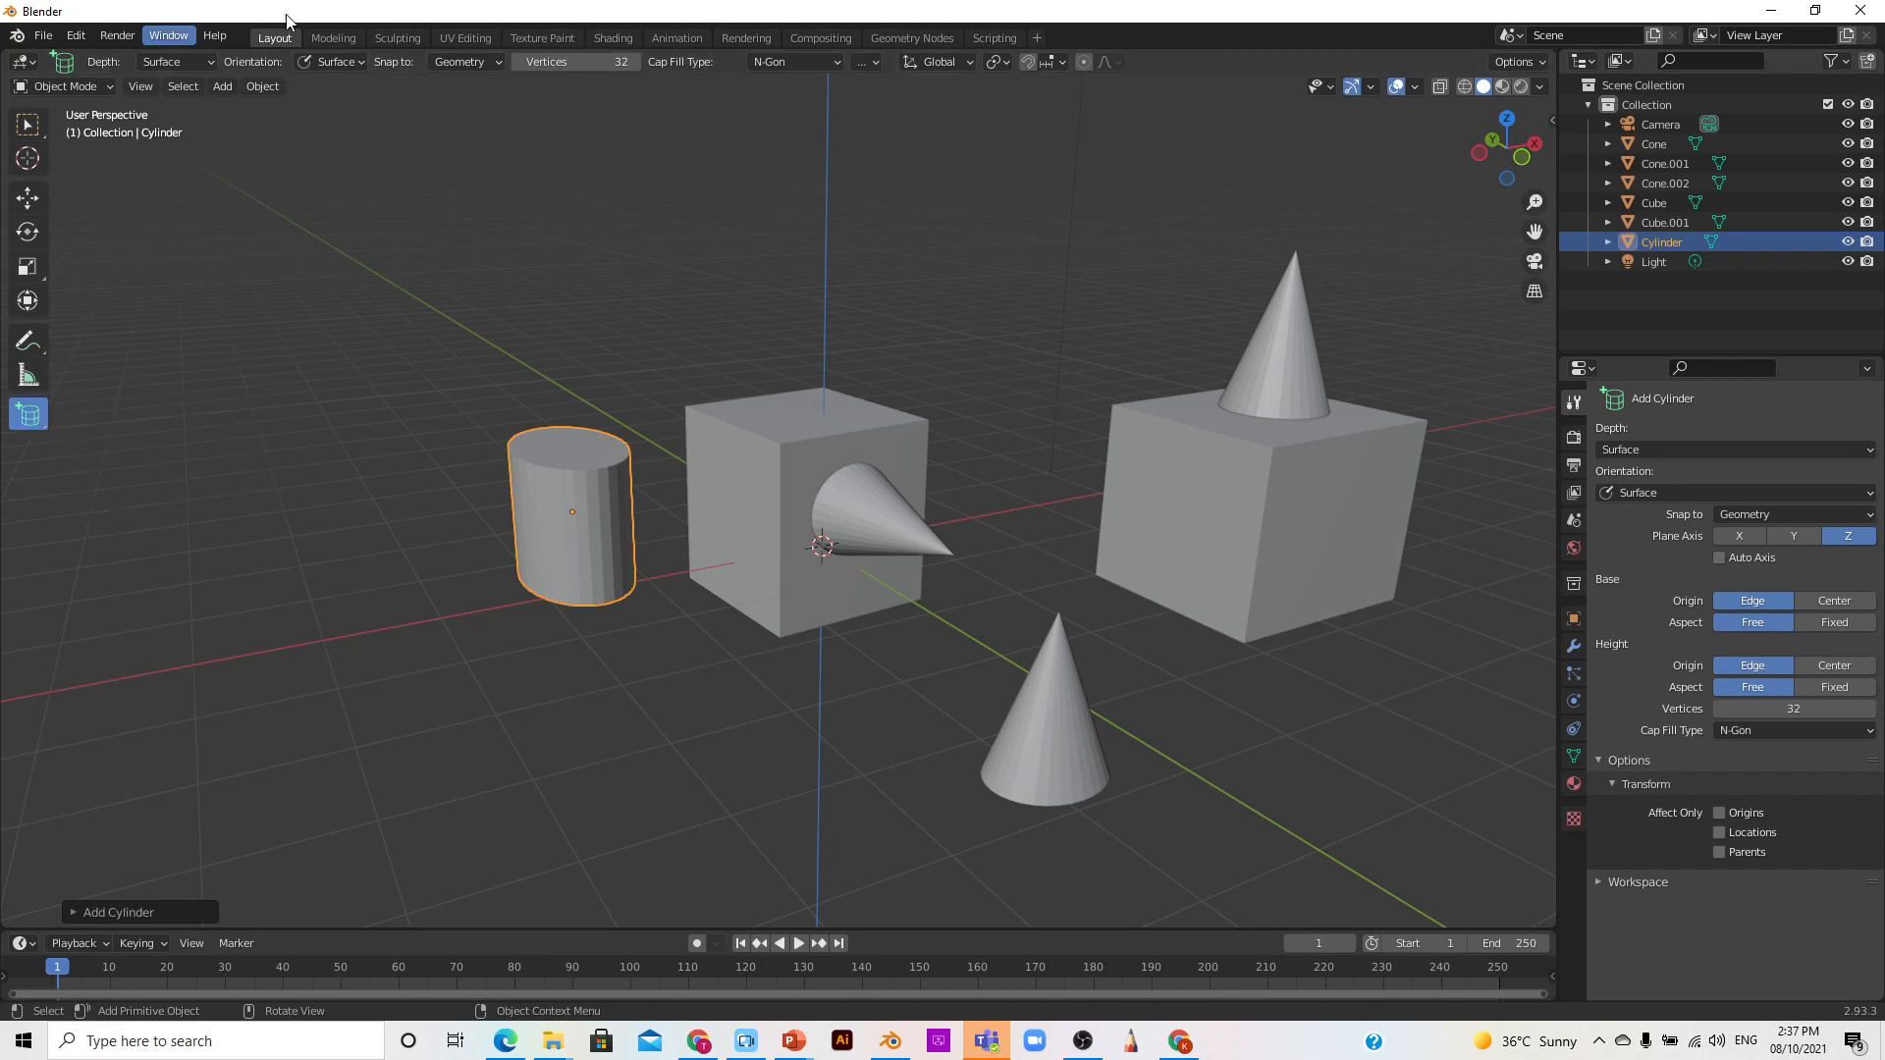
{"action": "left_click", "coordinate": [77, 89]}
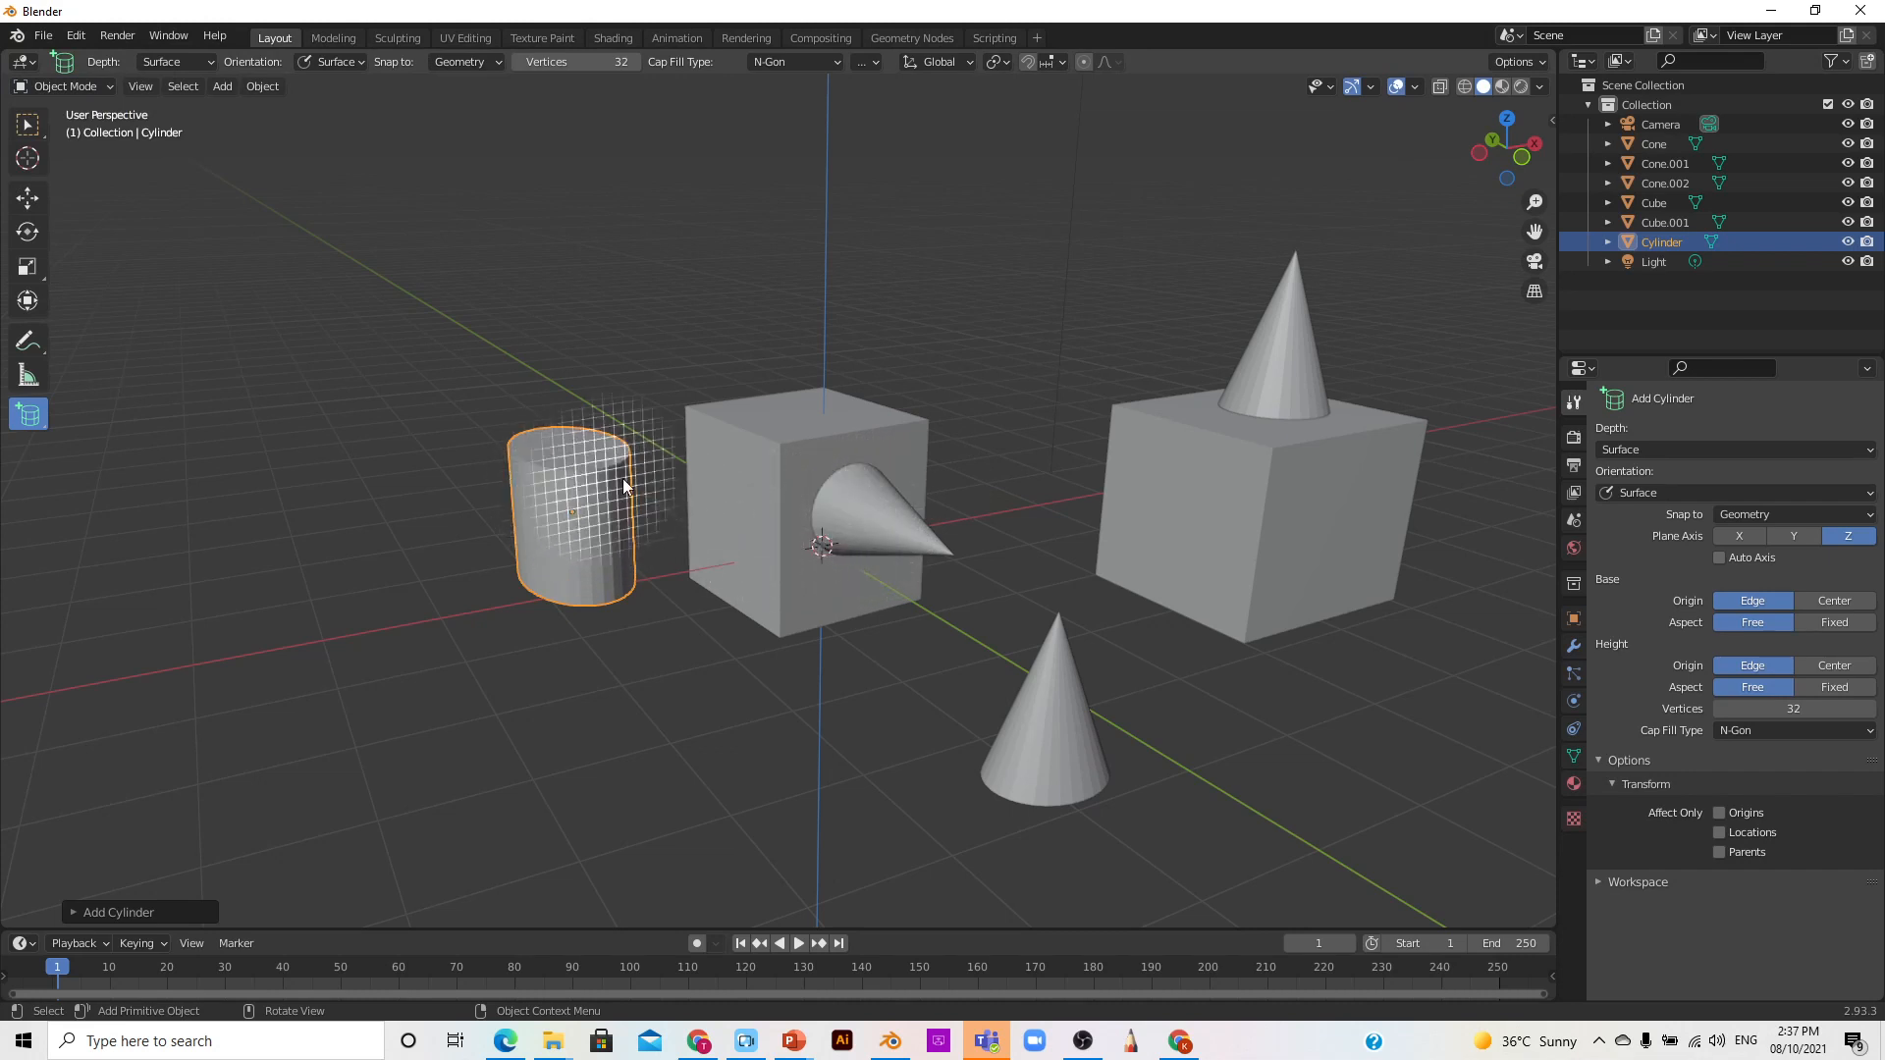
Step: Delete the cylinder, all three cones and the second cube, leaving only the default cube
{"action": "left_click", "coordinate": [24, 131]}
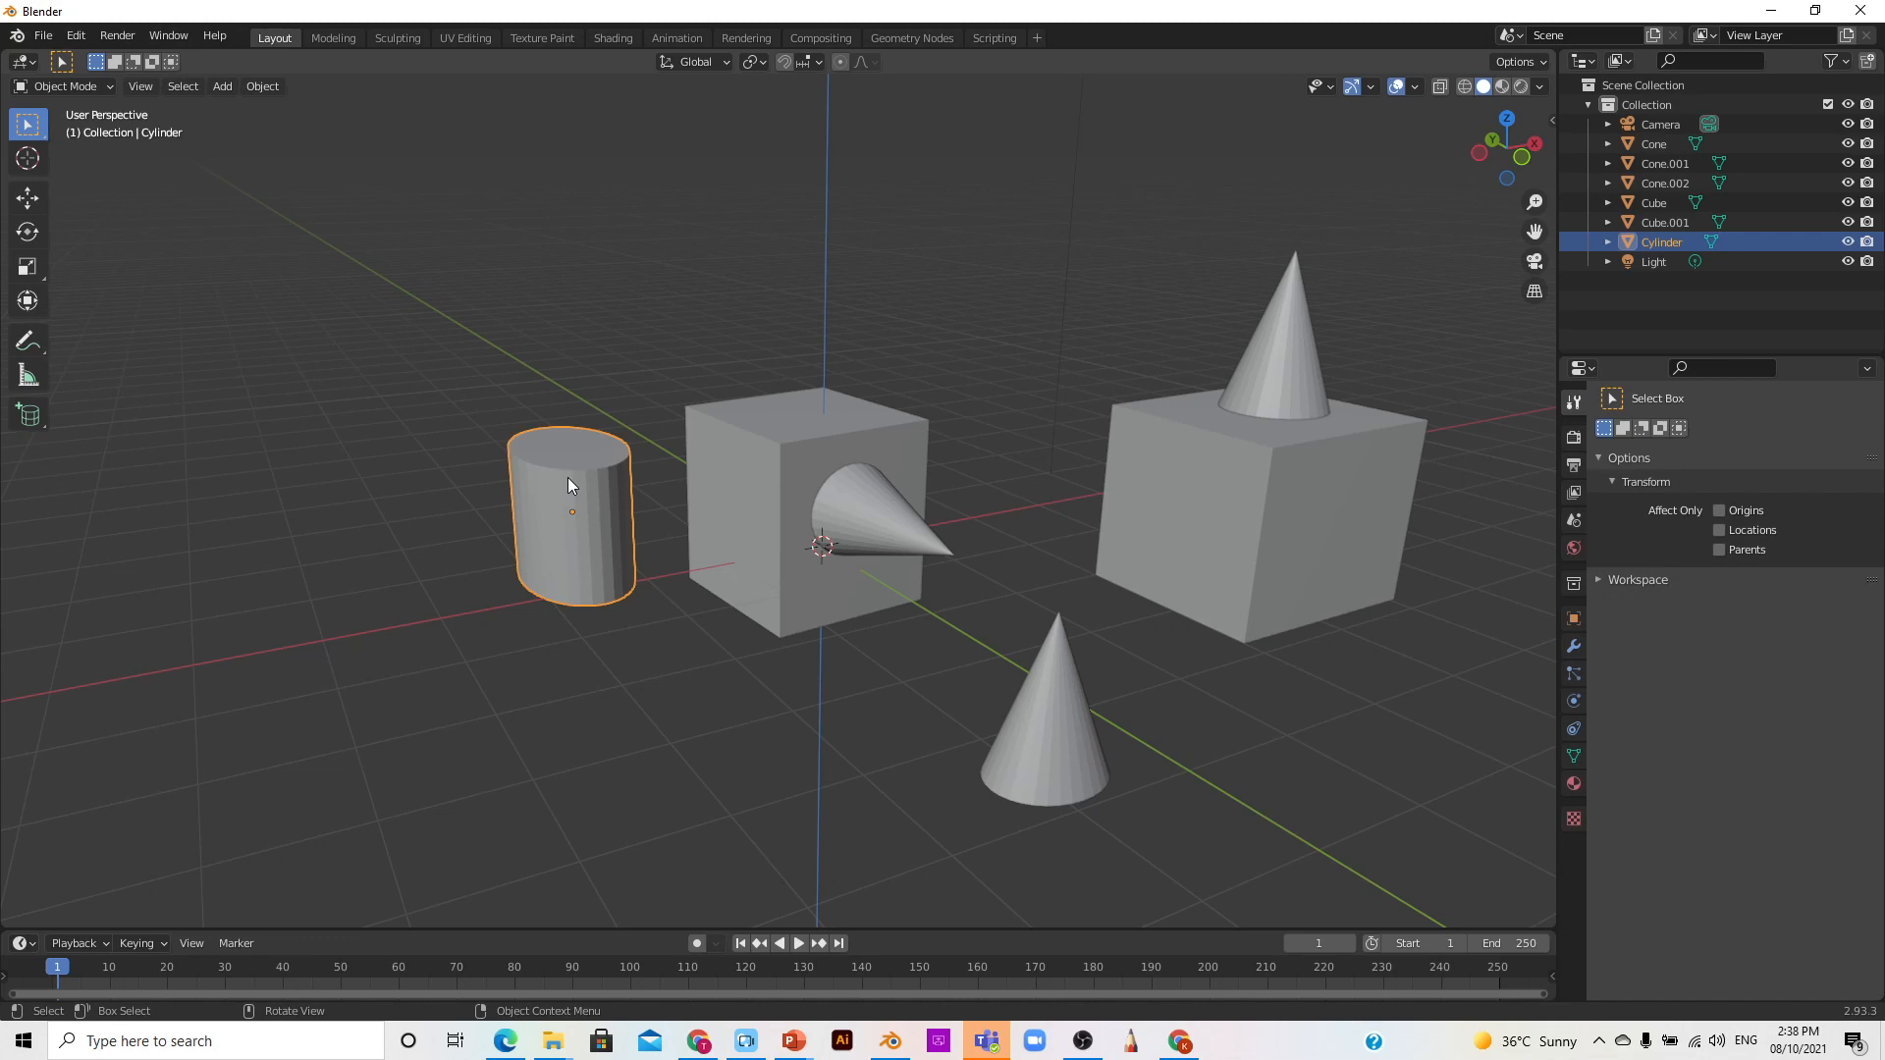
{"action": "key", "text": "Delete"}
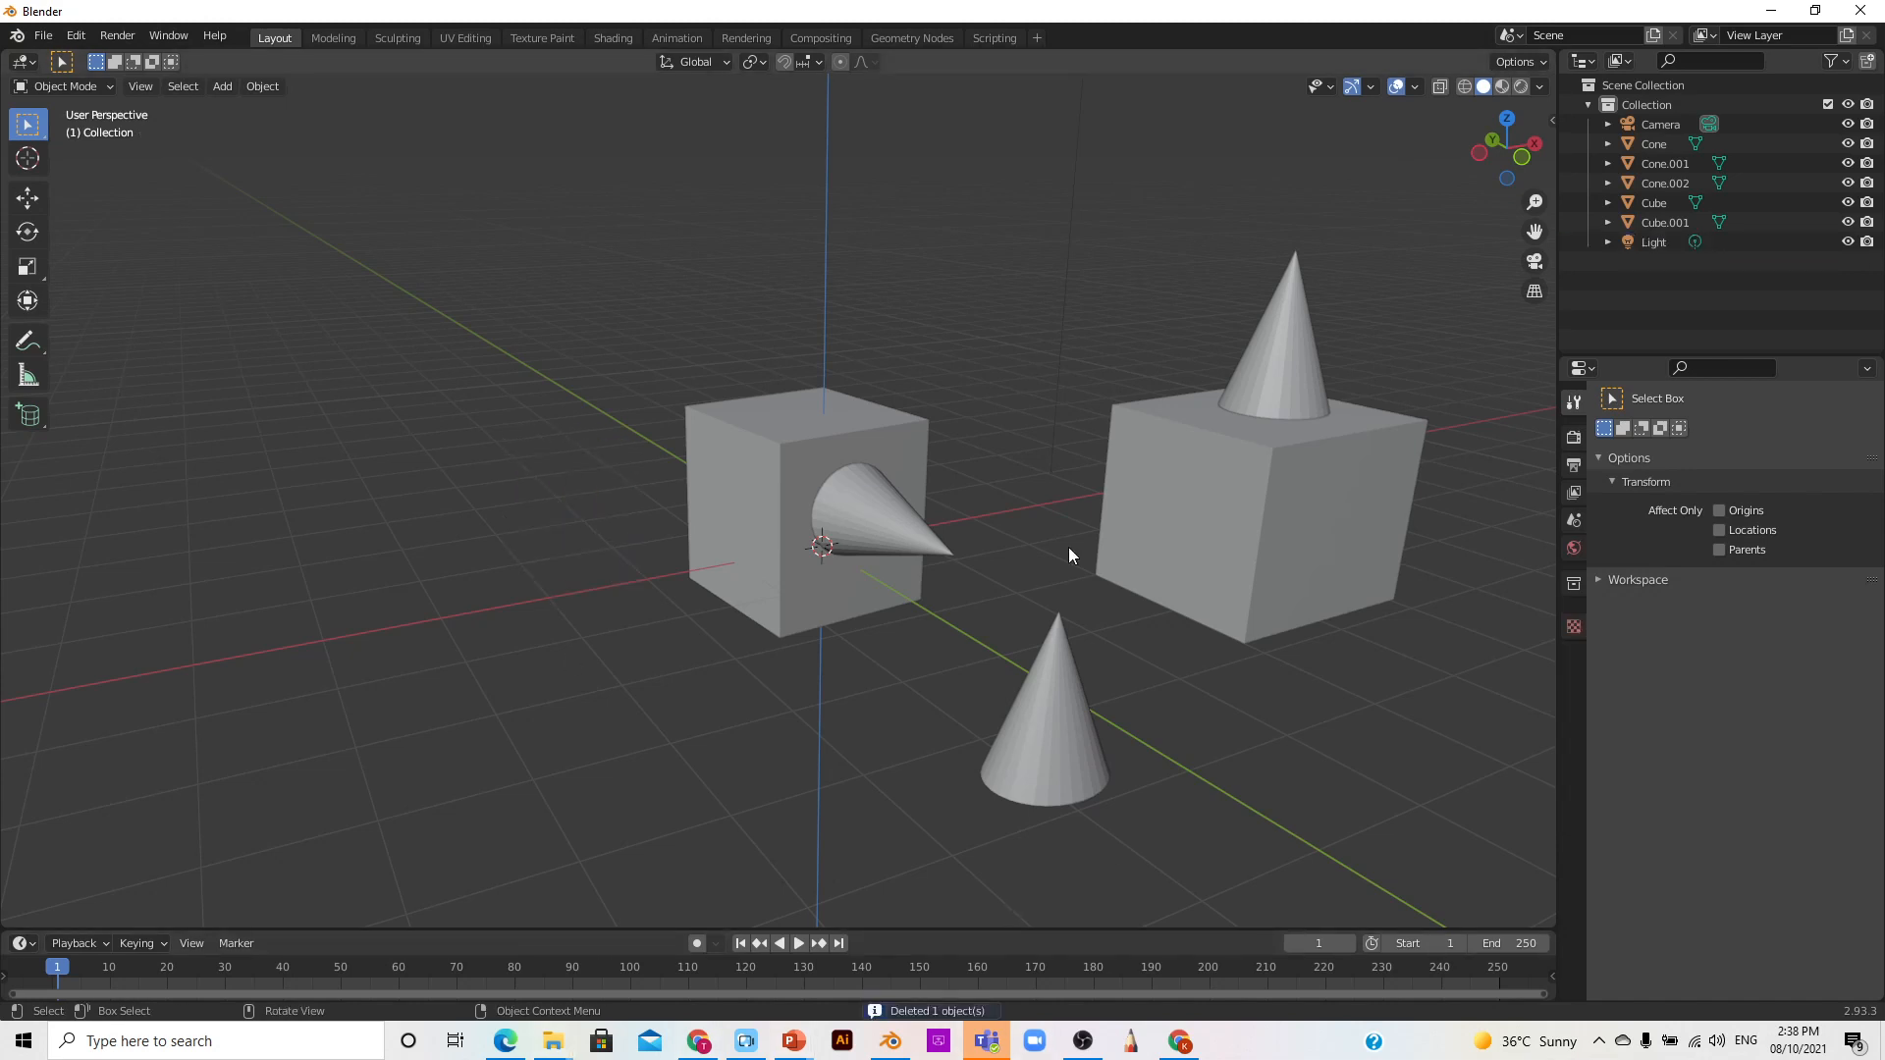
{"action": "left_click", "coordinate": [846, 516]}
{"action": "key", "text": "Delete"}
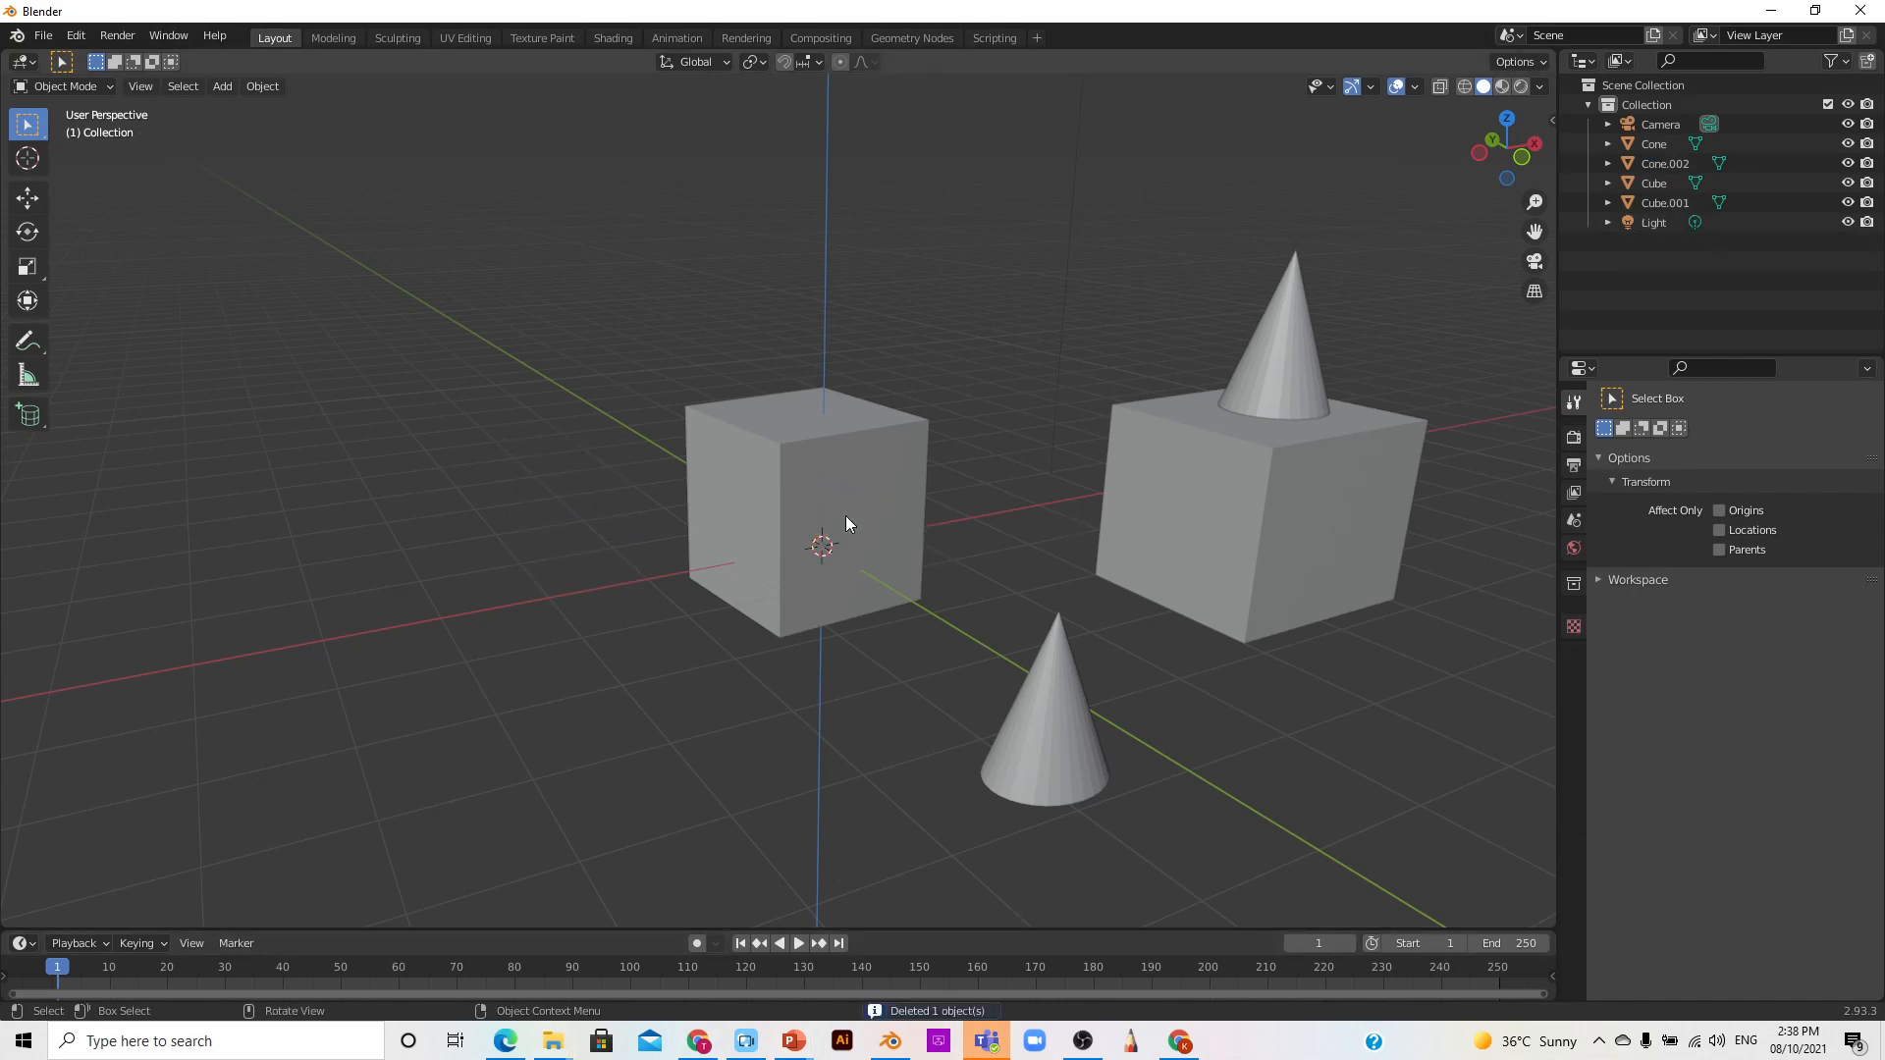
{"action": "left_click", "coordinate": [1080, 766]}
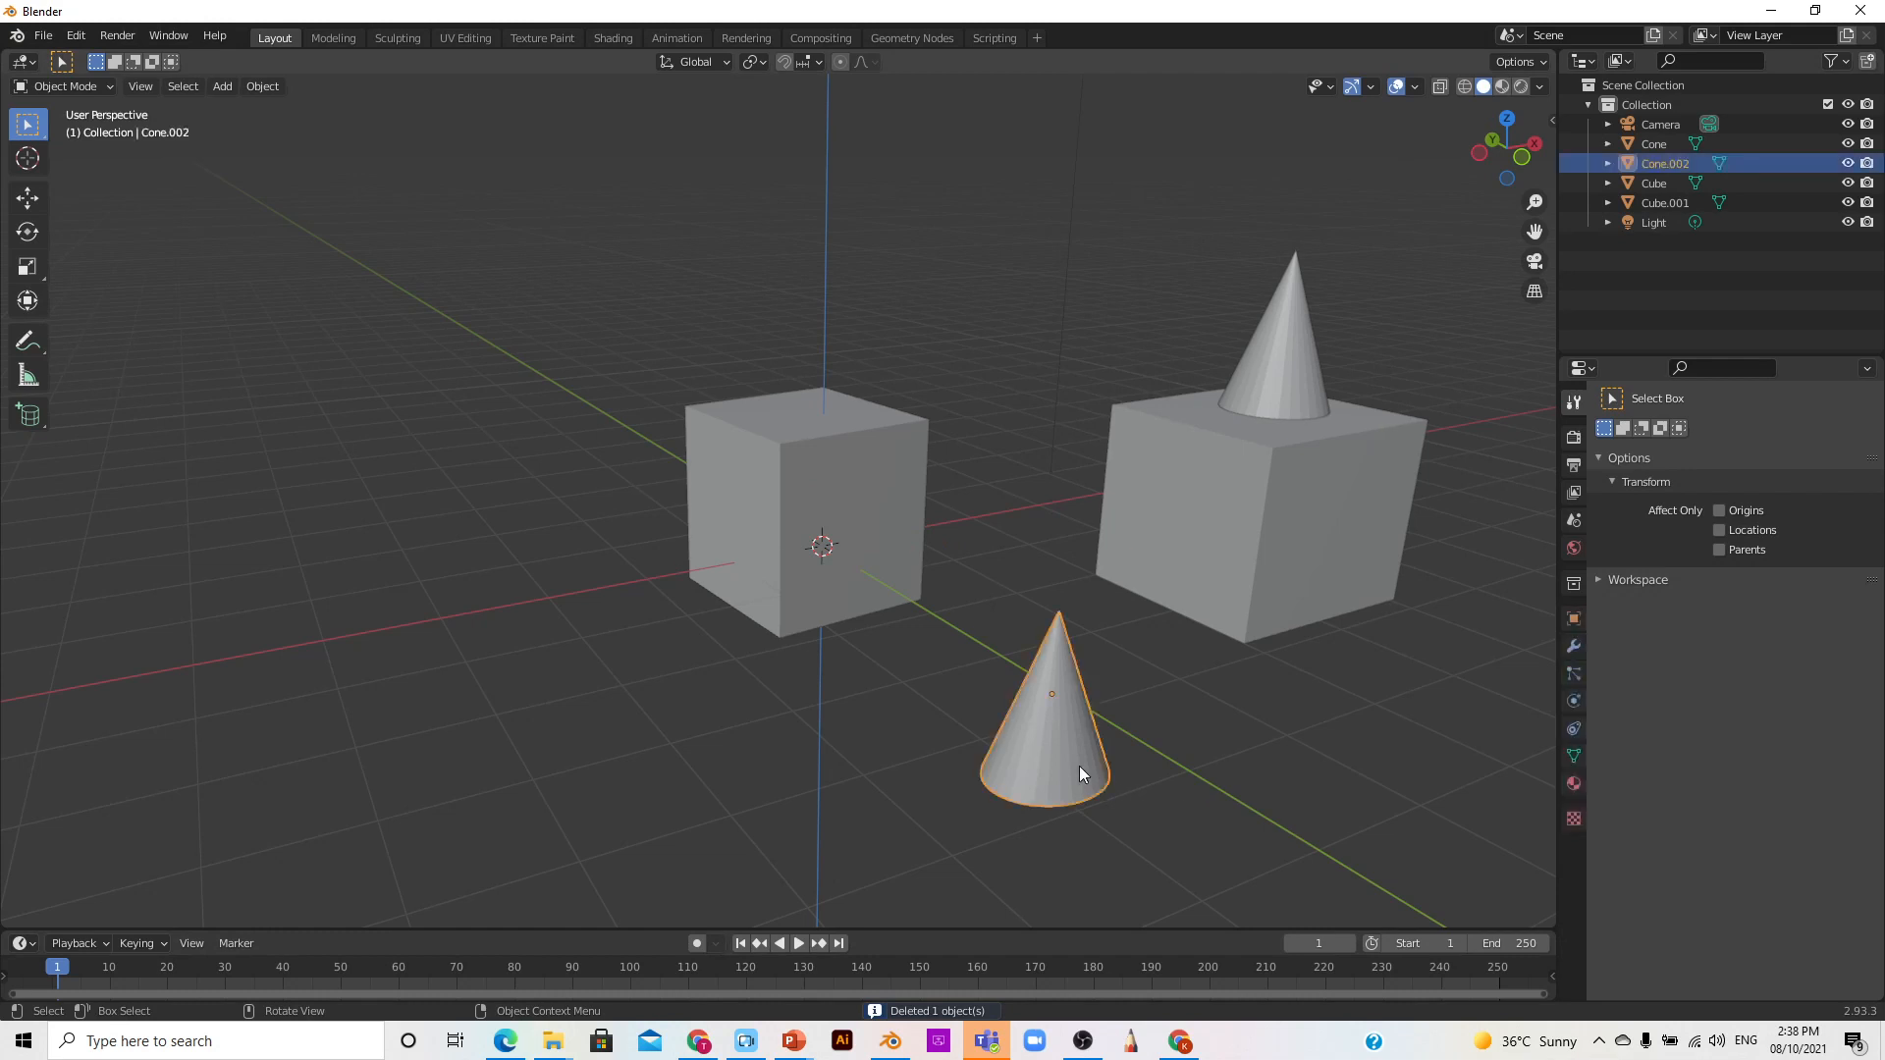
{"action": "key", "text": "Delete"}
{"action": "left_click", "coordinate": [1301, 529]}
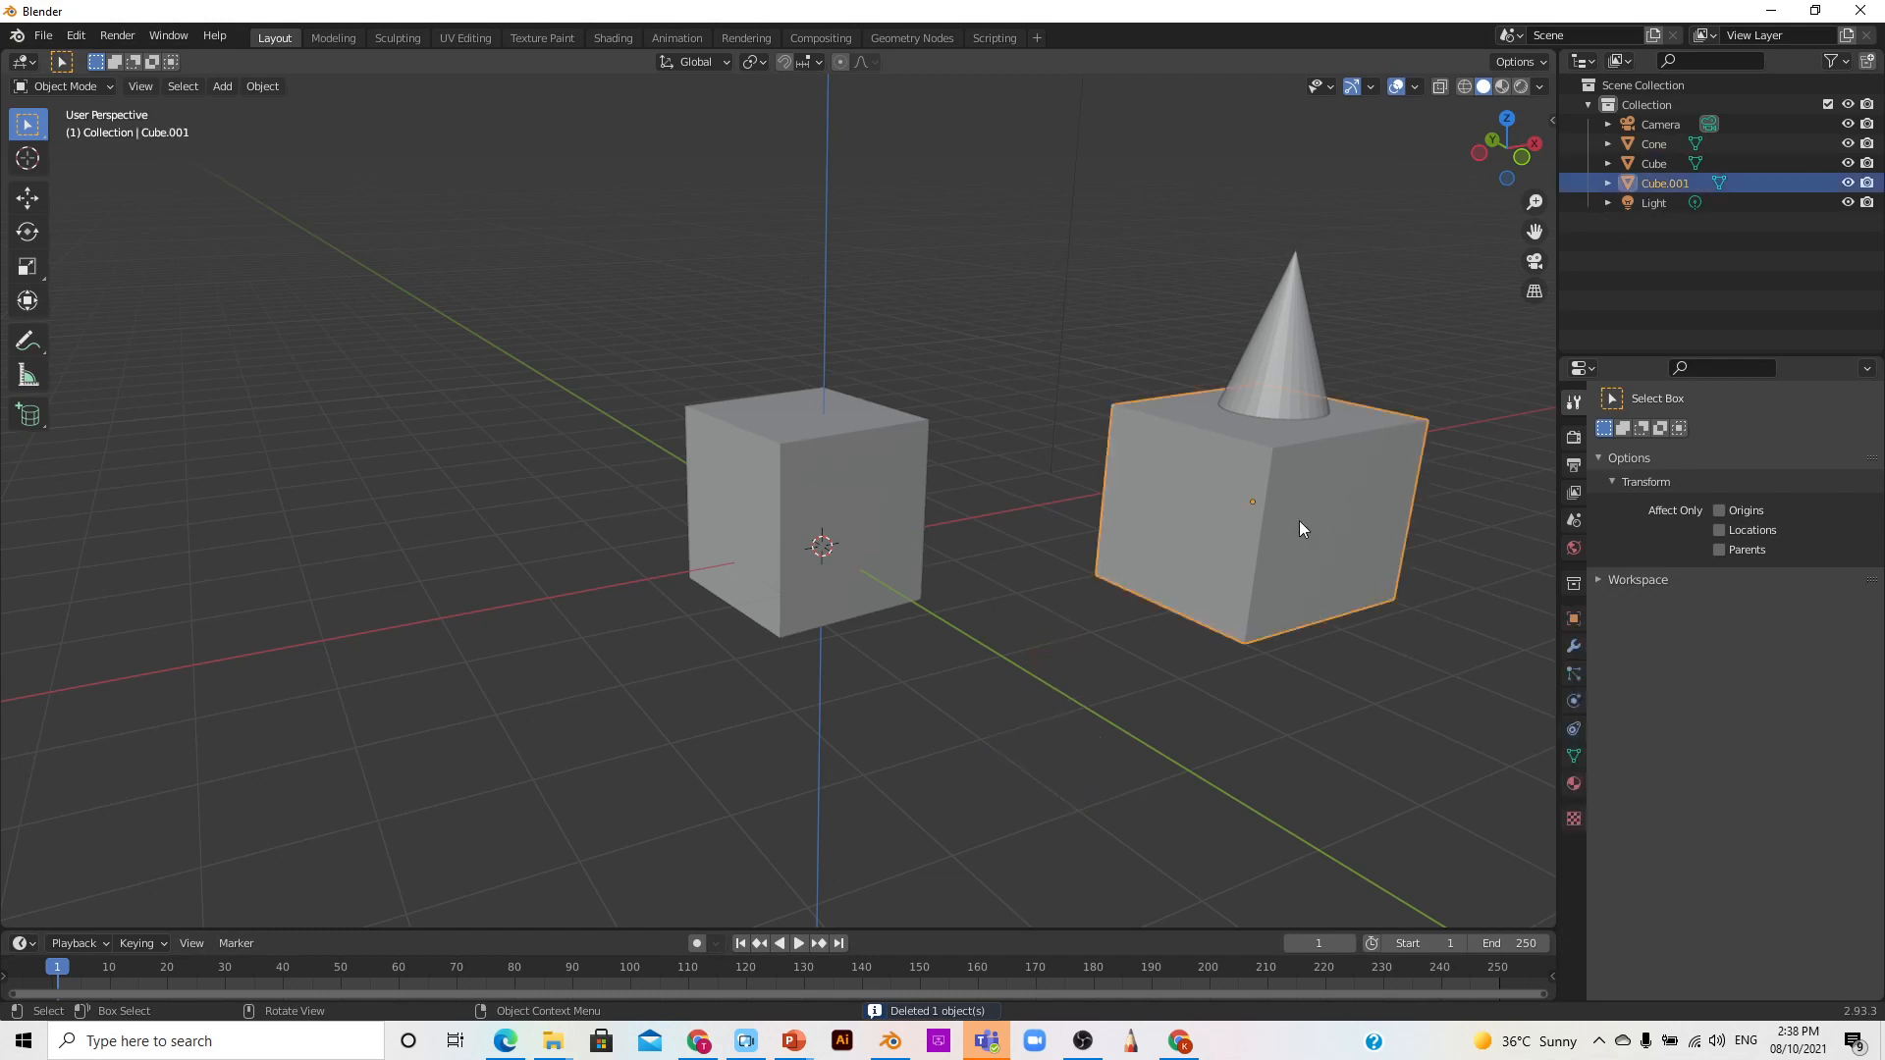
{"action": "key", "text": "Delete"}
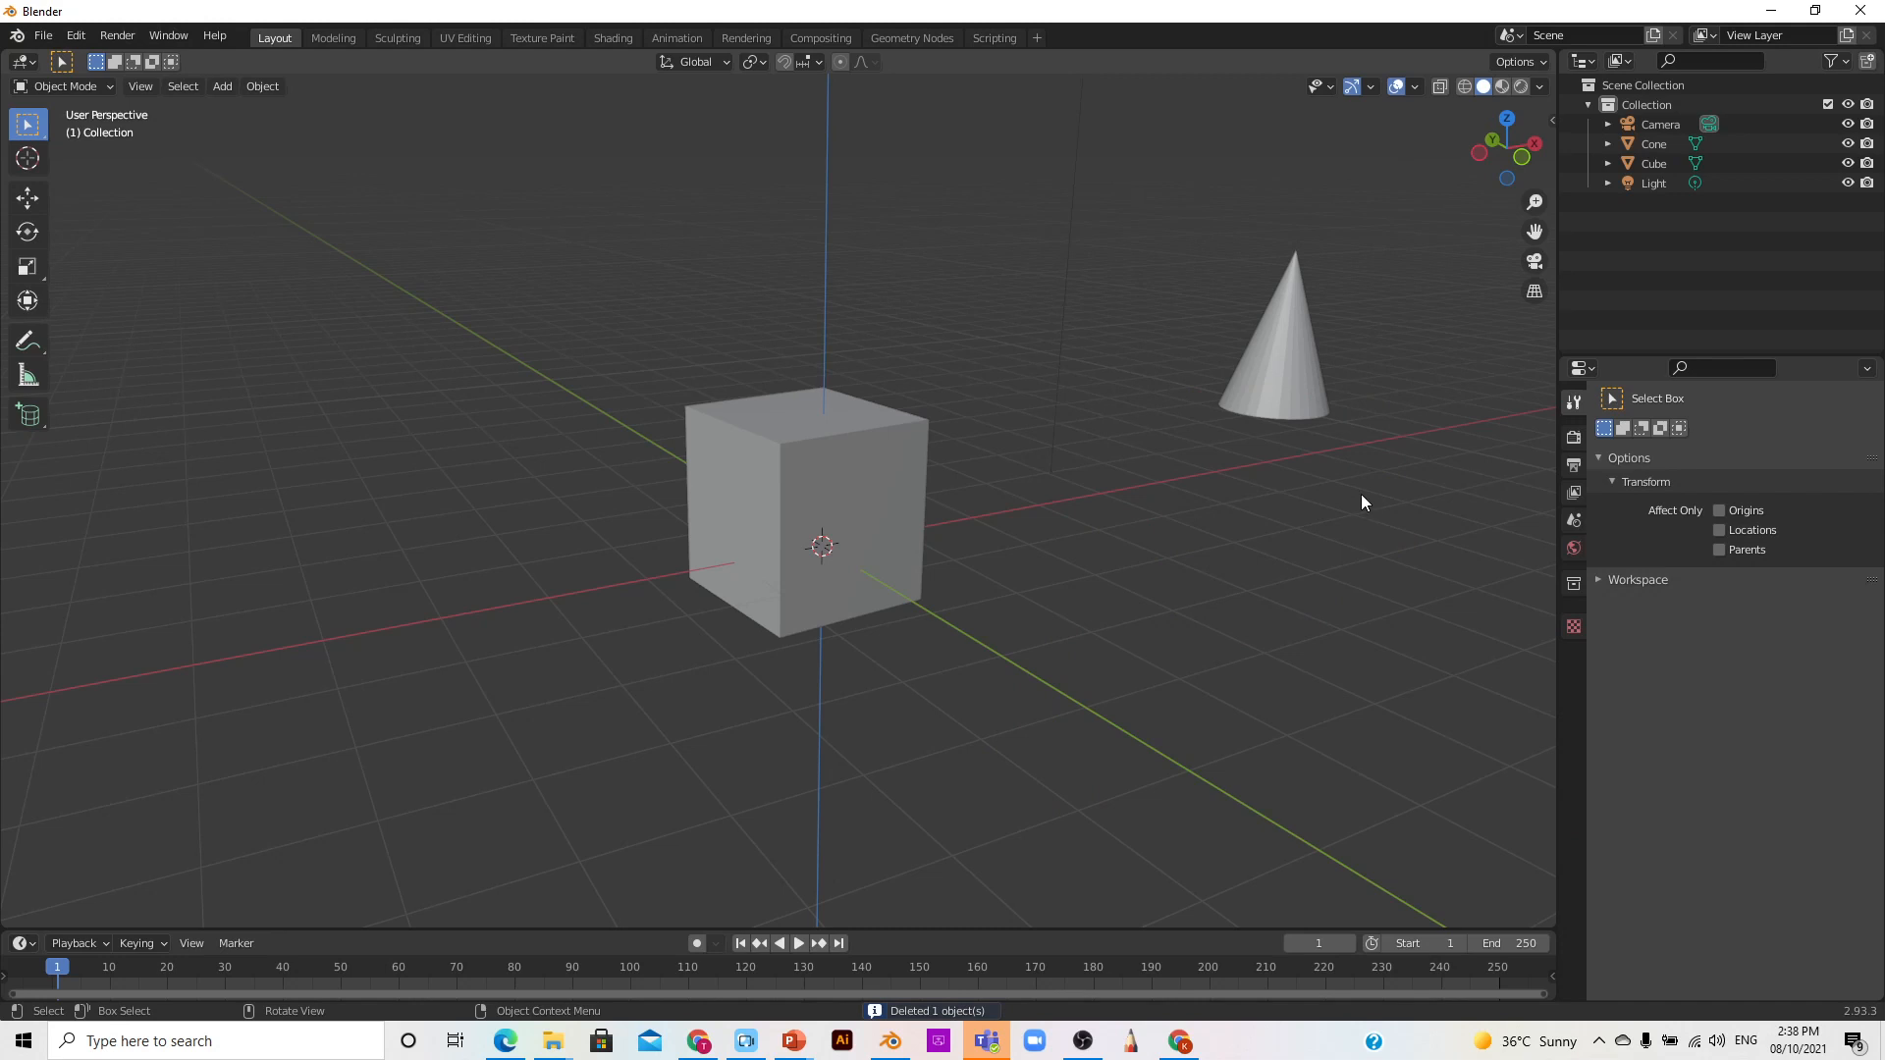
{"action": "left_click", "coordinate": [1287, 330]}
{"action": "key", "text": "Delete"}
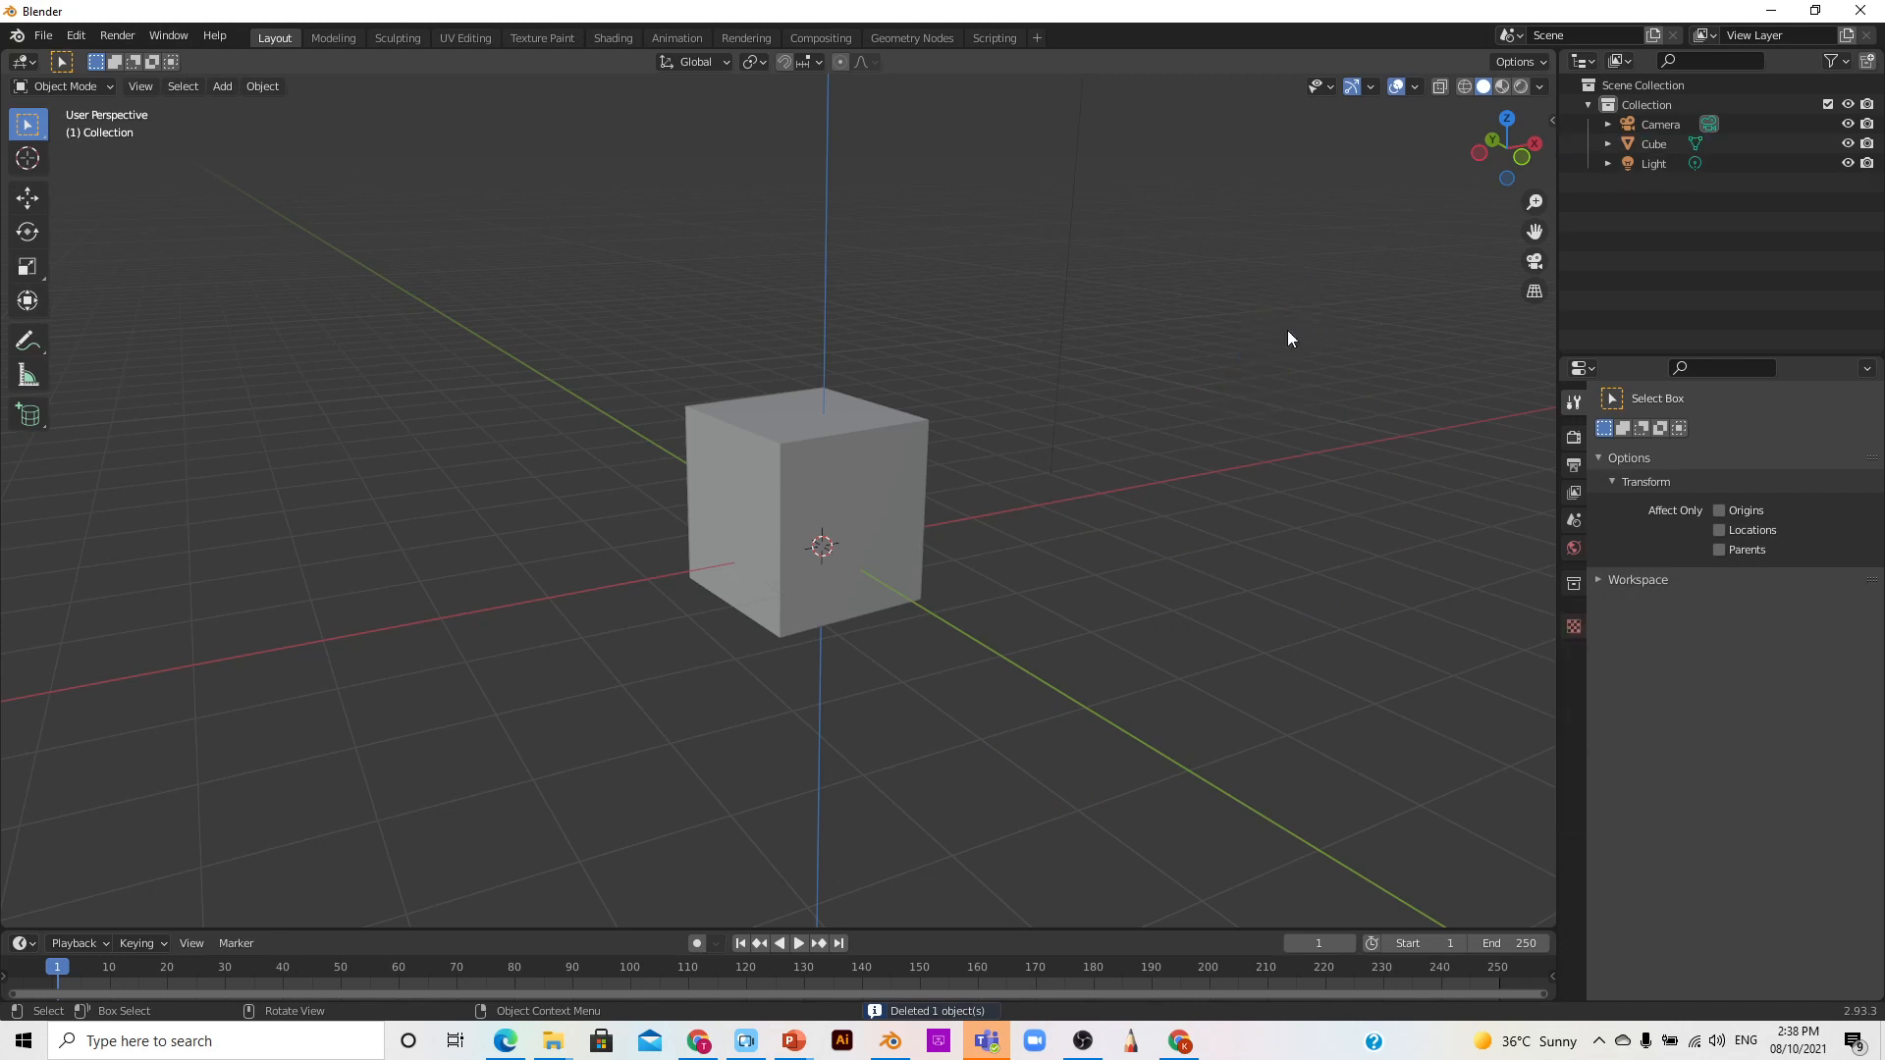
Step: Make the default cube the active object and switch it to Edit Mode
{"action": "left_click", "coordinate": [842, 527]}
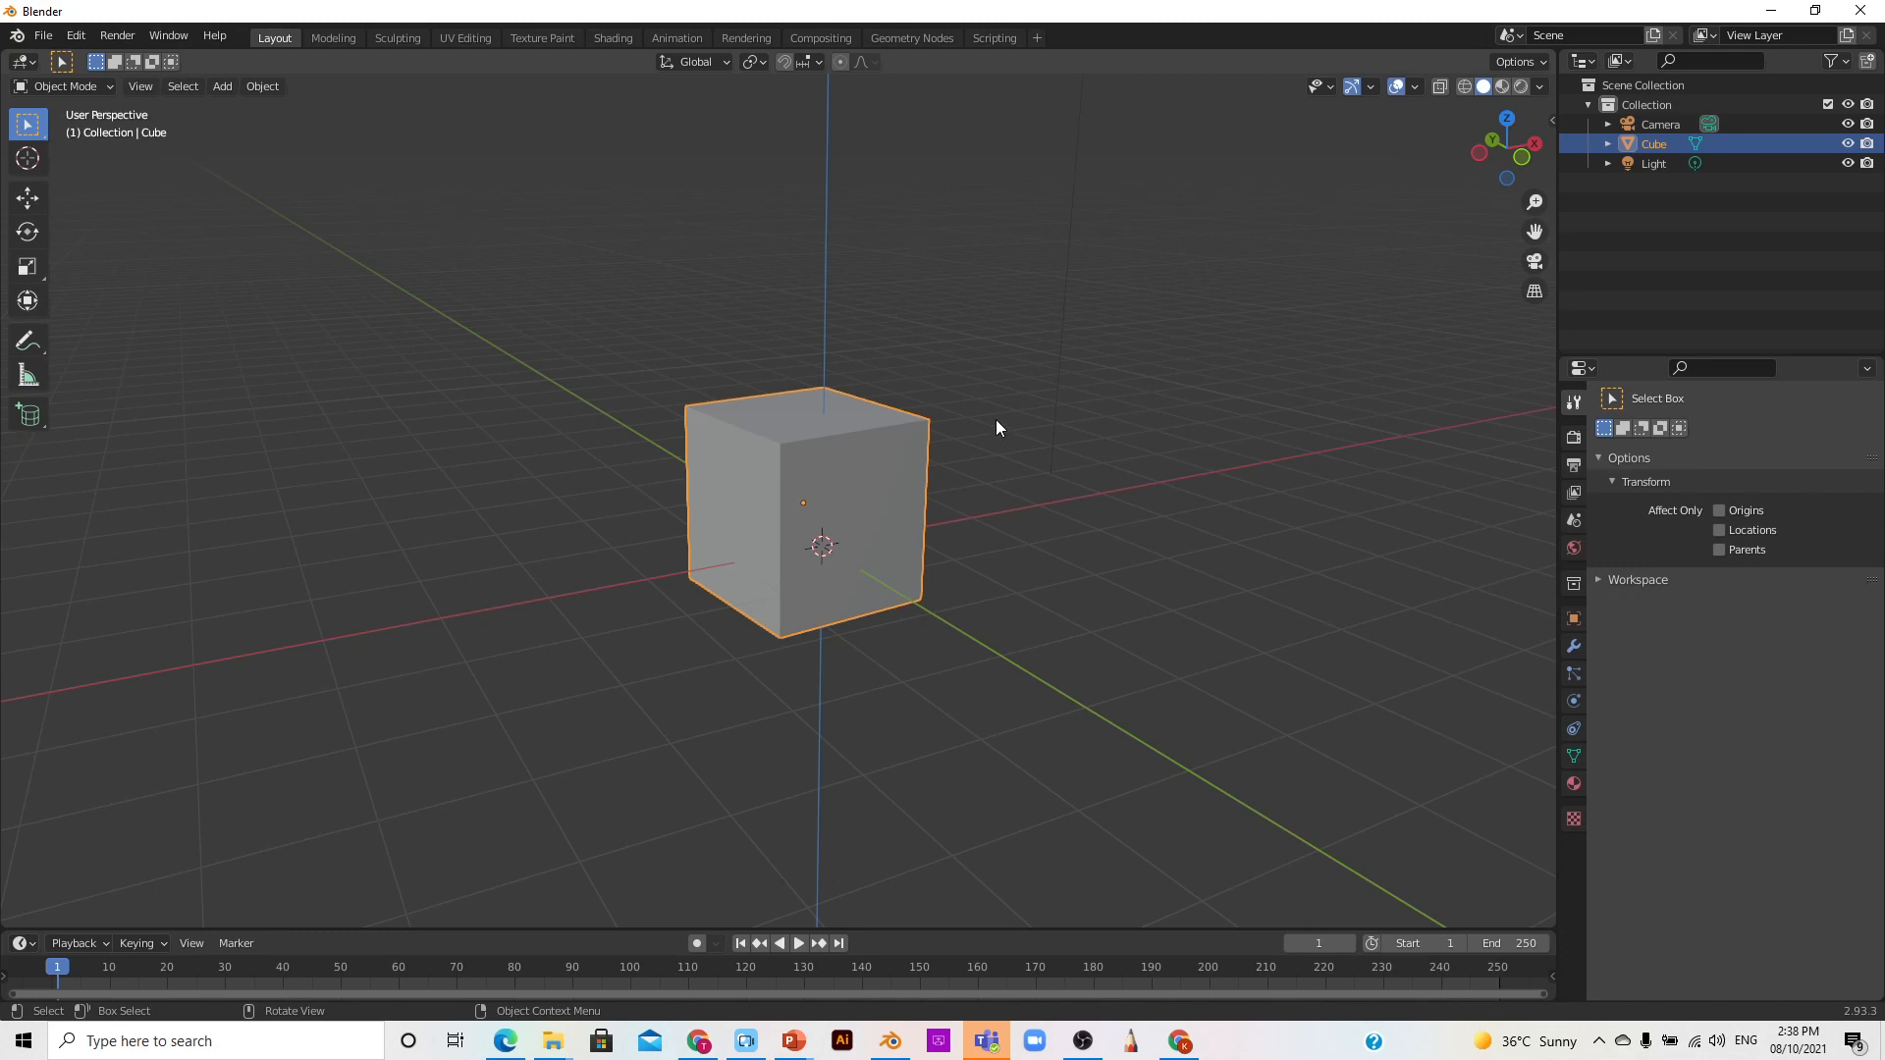
{"action": "left_click", "coordinate": [559, 322]}
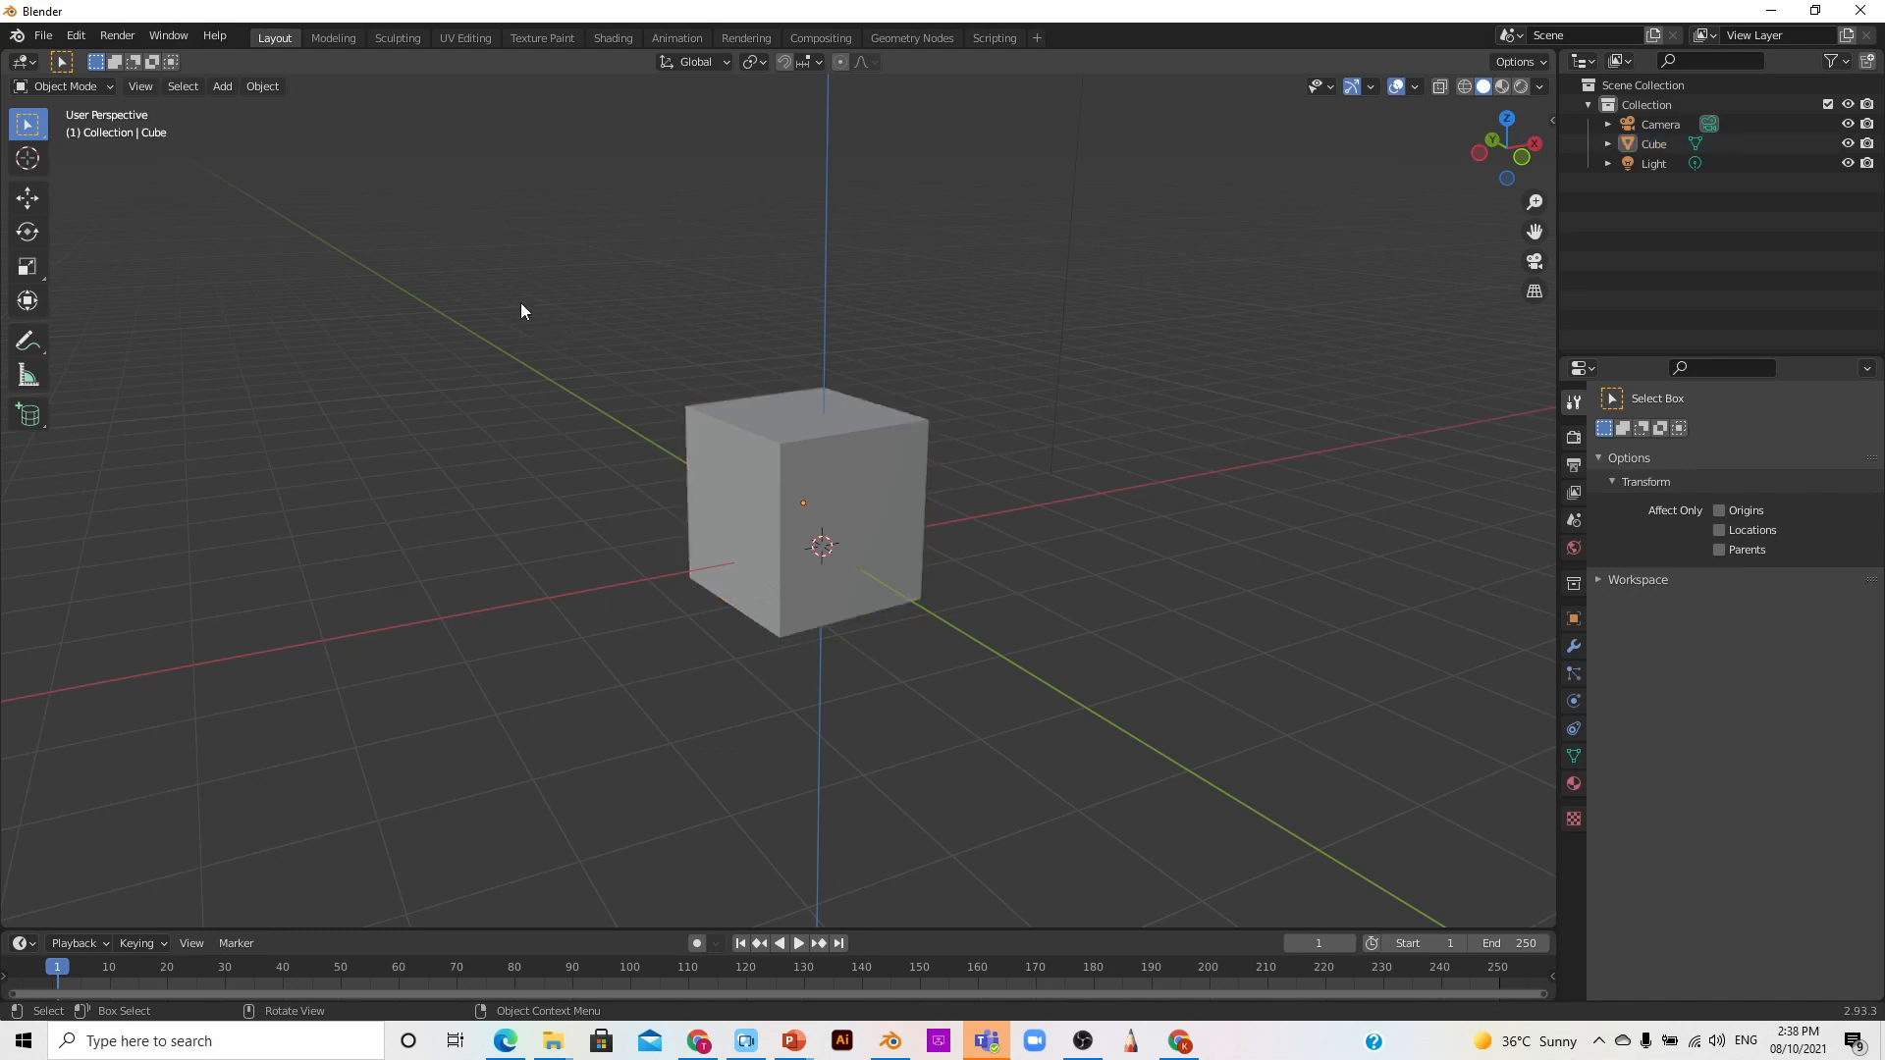
{"action": "left_click", "coordinate": [71, 88]}
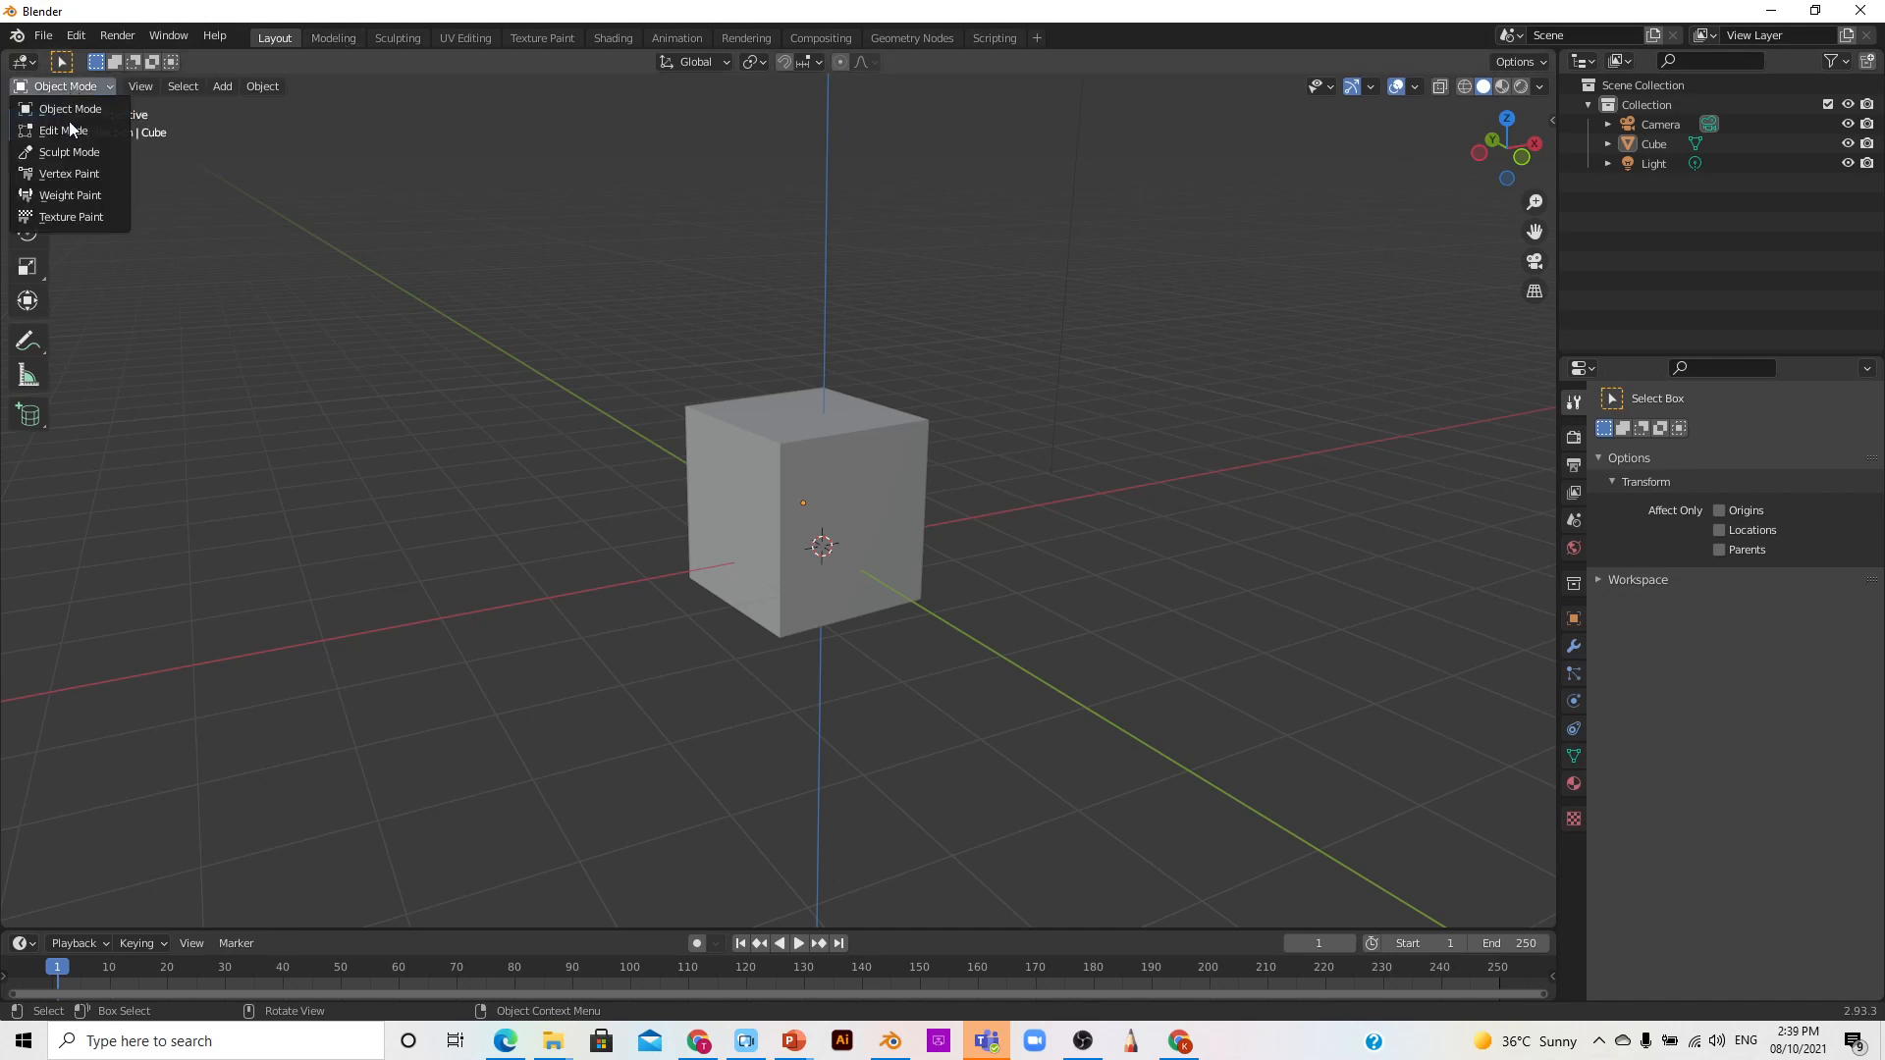
{"action": "left_click", "coordinate": [68, 130]}
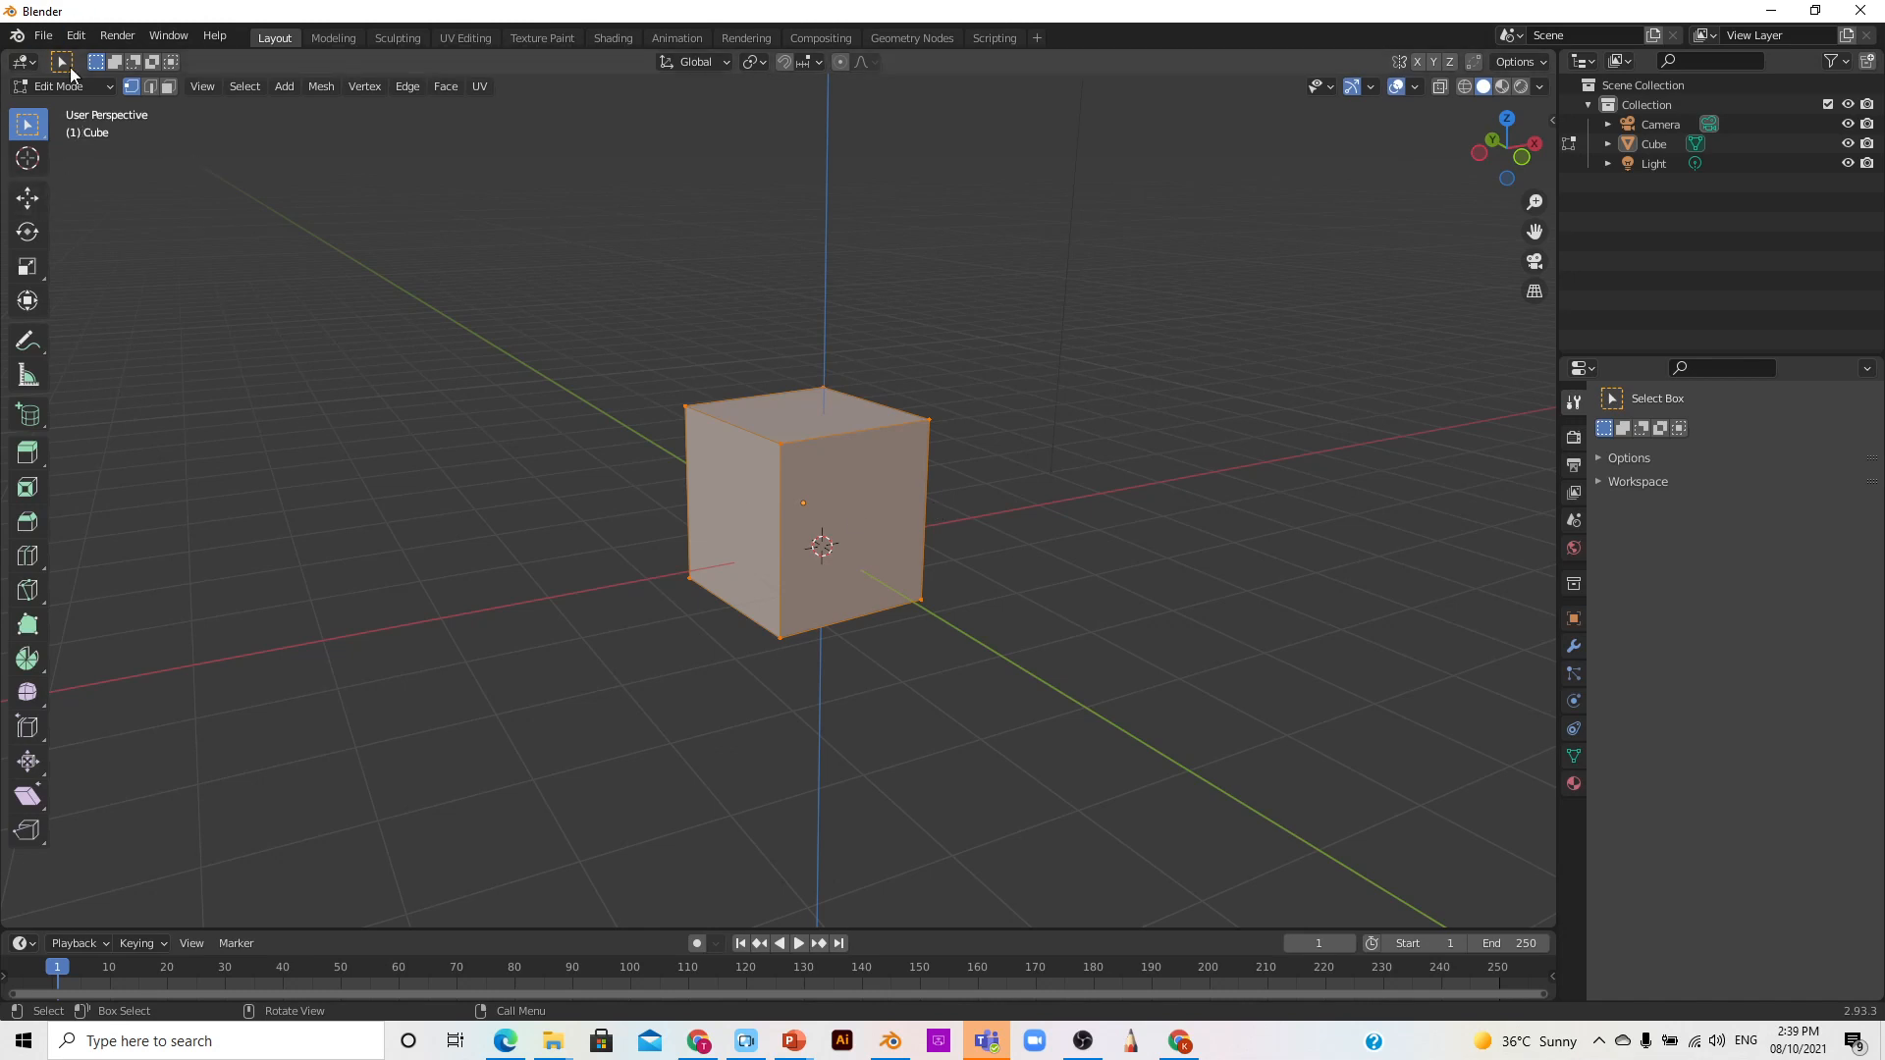
Step: View the cube in the Modeling workspace and return to the Layout workspace
{"action": "left_click", "coordinate": [328, 41]}
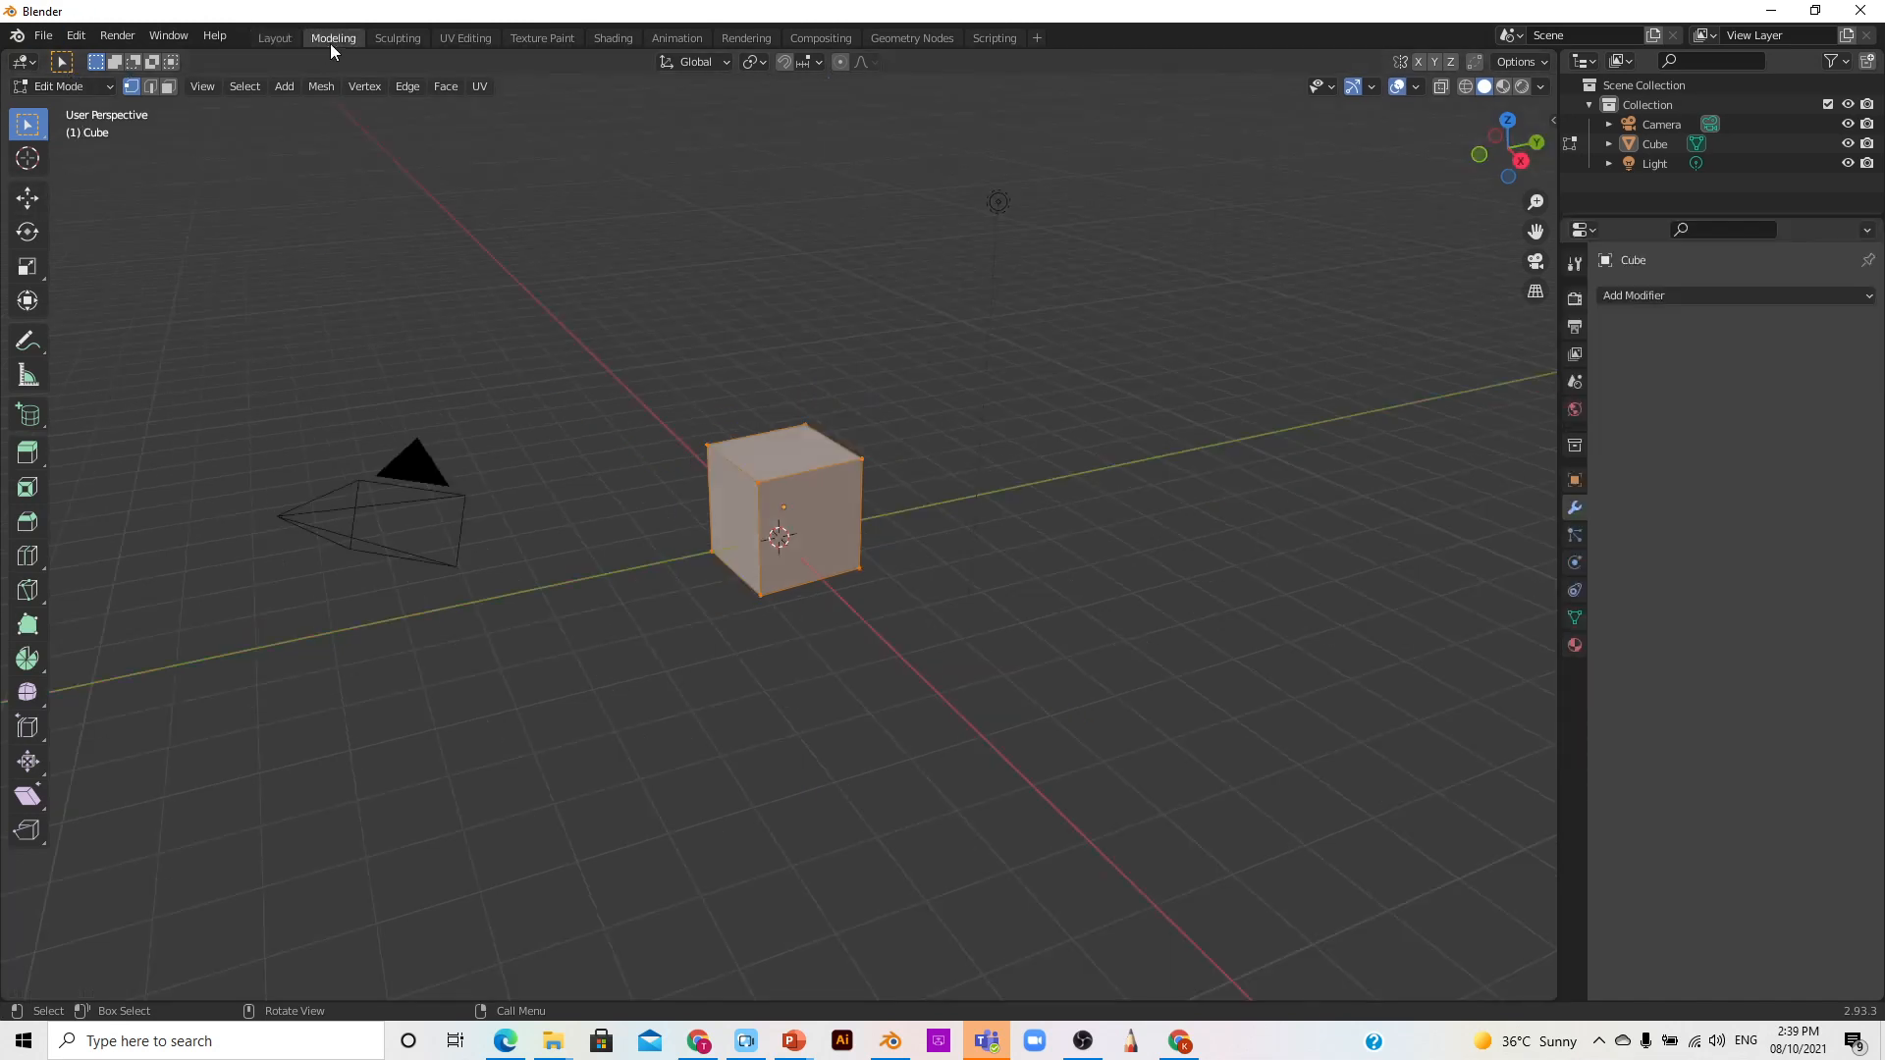
{"action": "scroll", "coordinate": [674, 328], "scroll_direction": "up", "scroll_amount": 3}
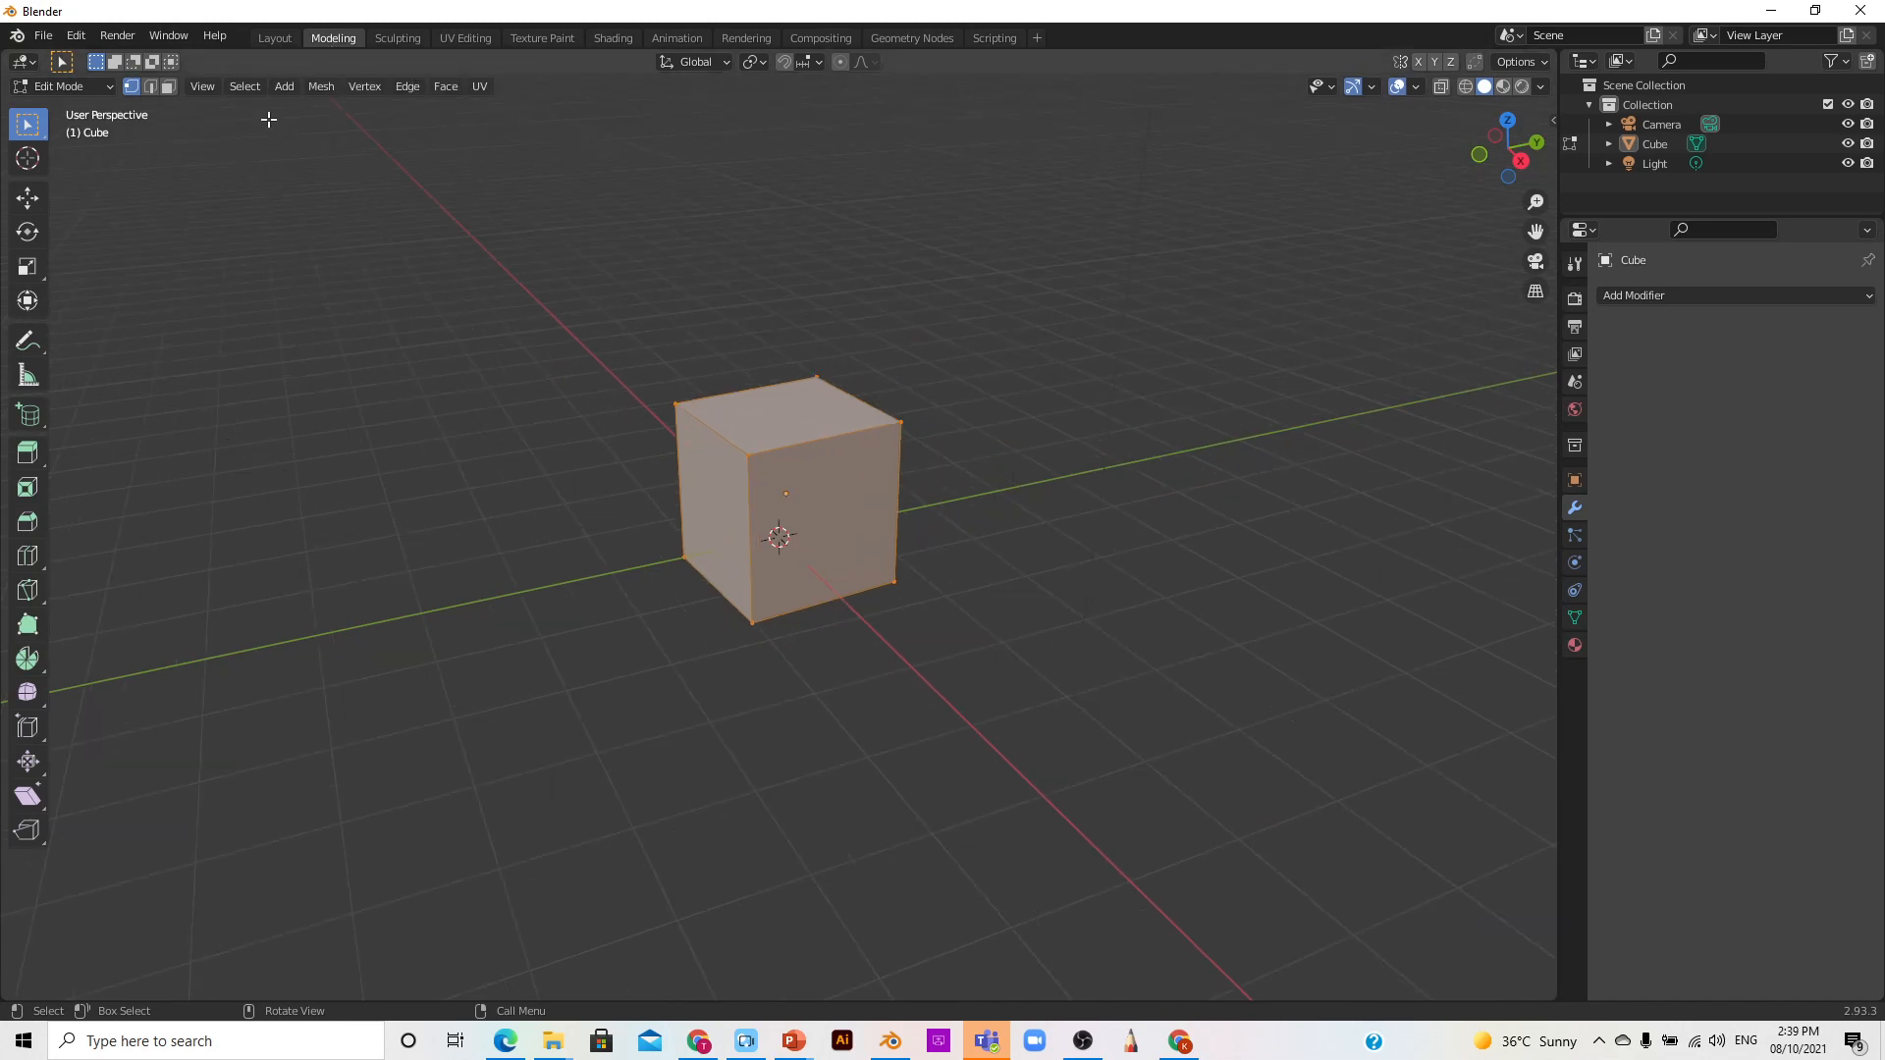
{"action": "left_click", "coordinate": [275, 39]}
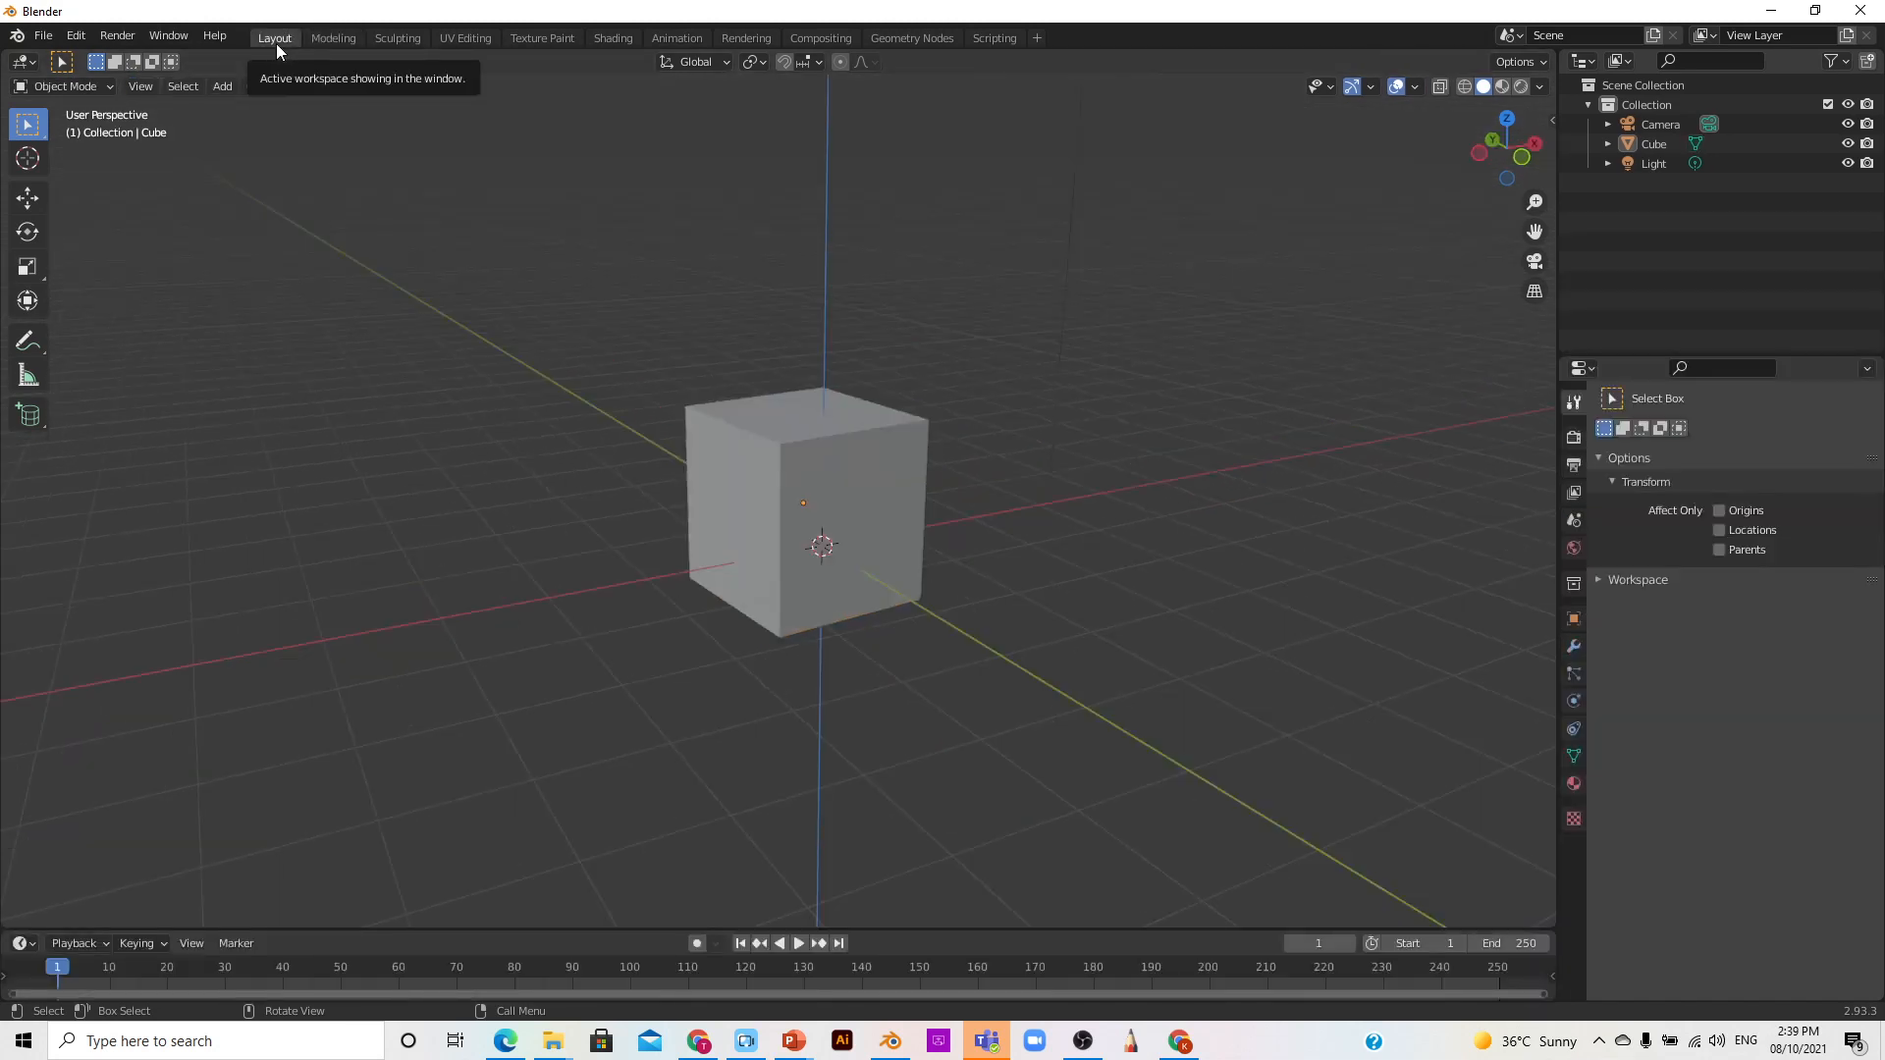
Step: Put the cube into Edit Mode in the Layout workspace and deselect all of its geometry
{"action": "left_click", "coordinate": [57, 89]}
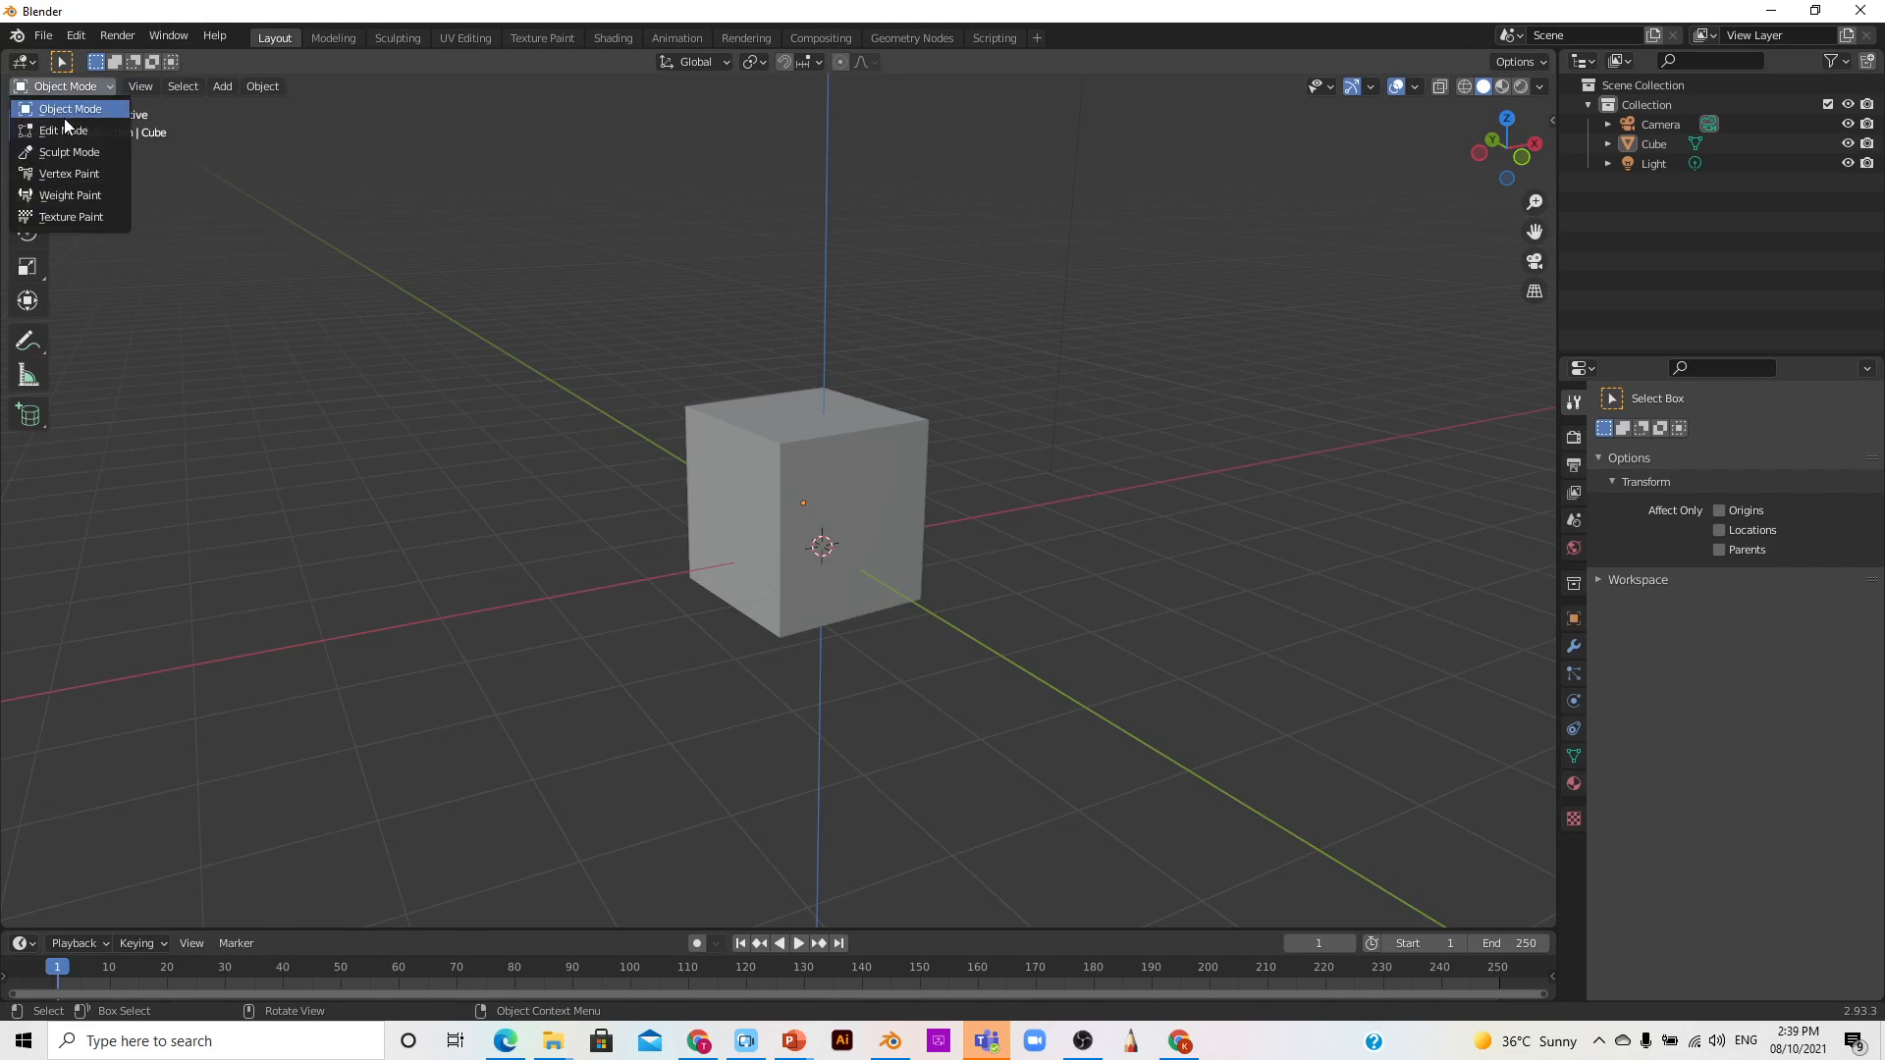
{"action": "left_click", "coordinate": [66, 135]}
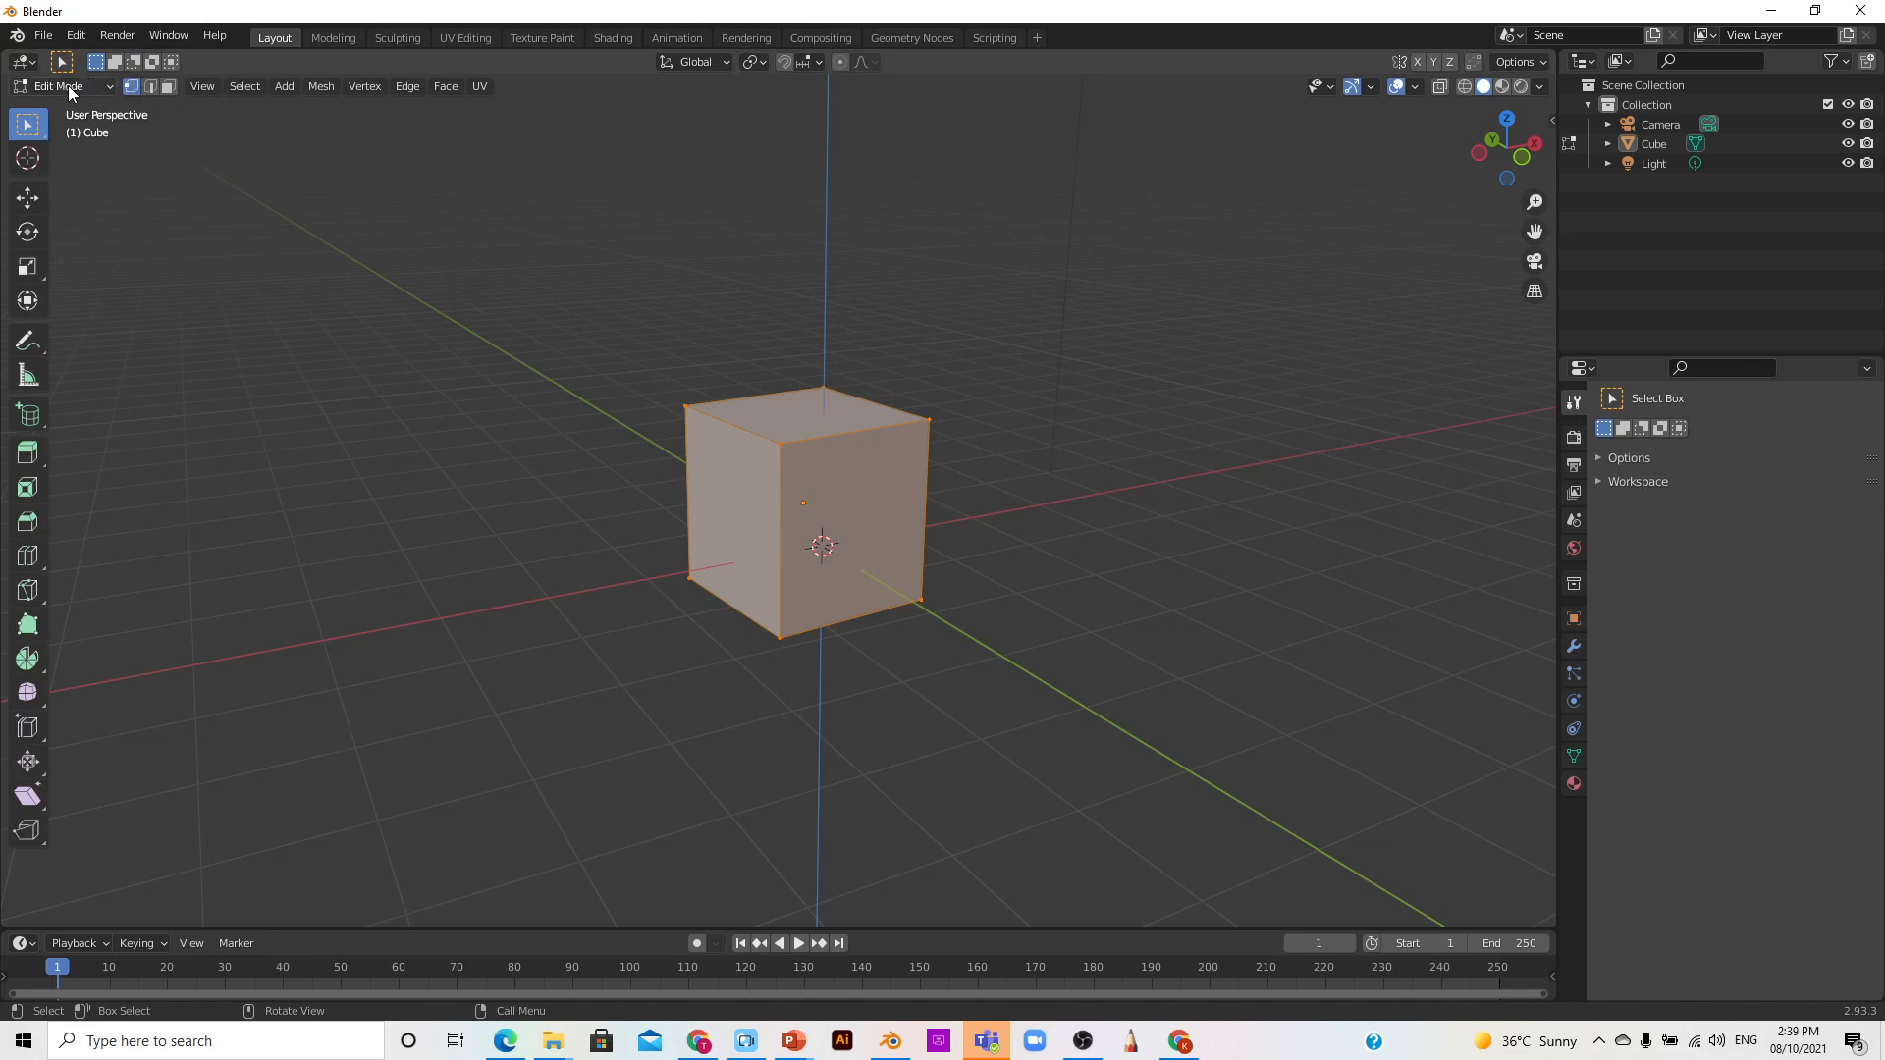
{"action": "left_click", "coordinate": [530, 336]}
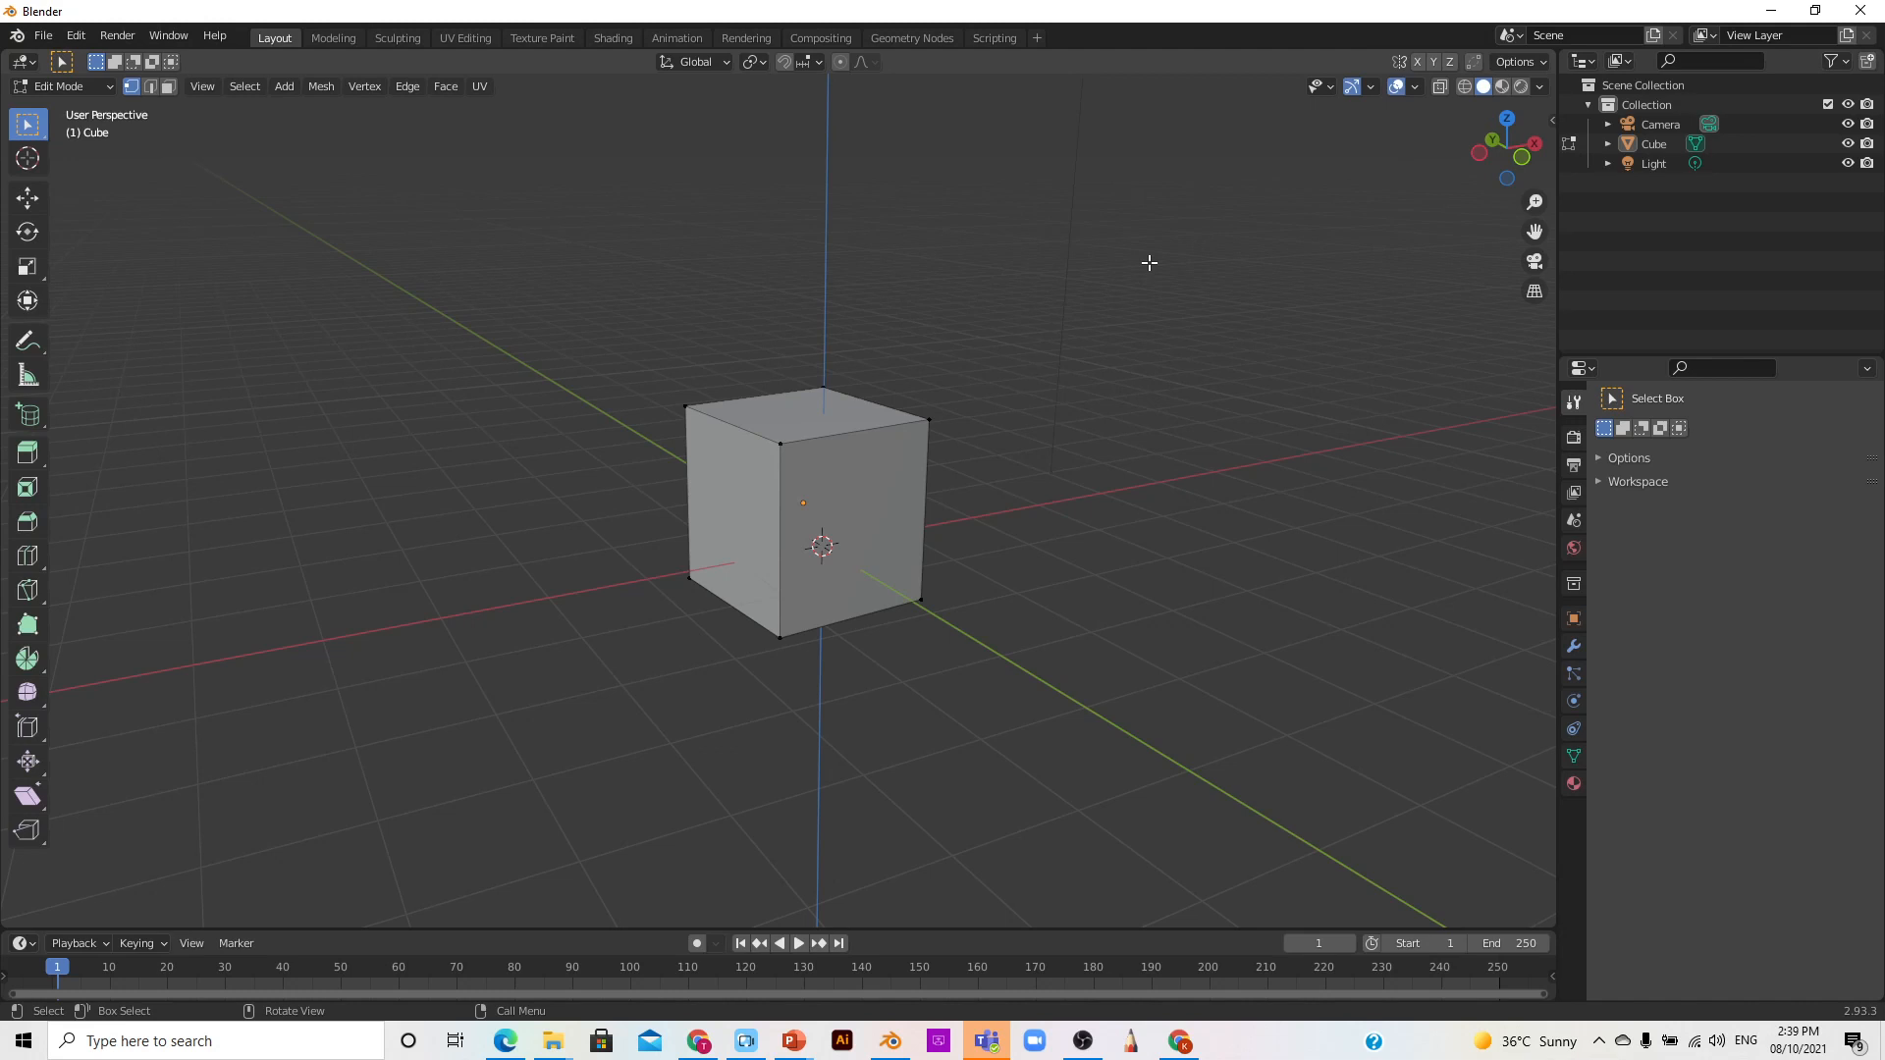
{"action": "scroll", "coordinate": [1100, 328], "scroll_direction": "up", "scroll_amount": 2}
{"action": "scroll", "coordinate": [1167, 324], "scroll_direction": "up", "scroll_amount": 1}
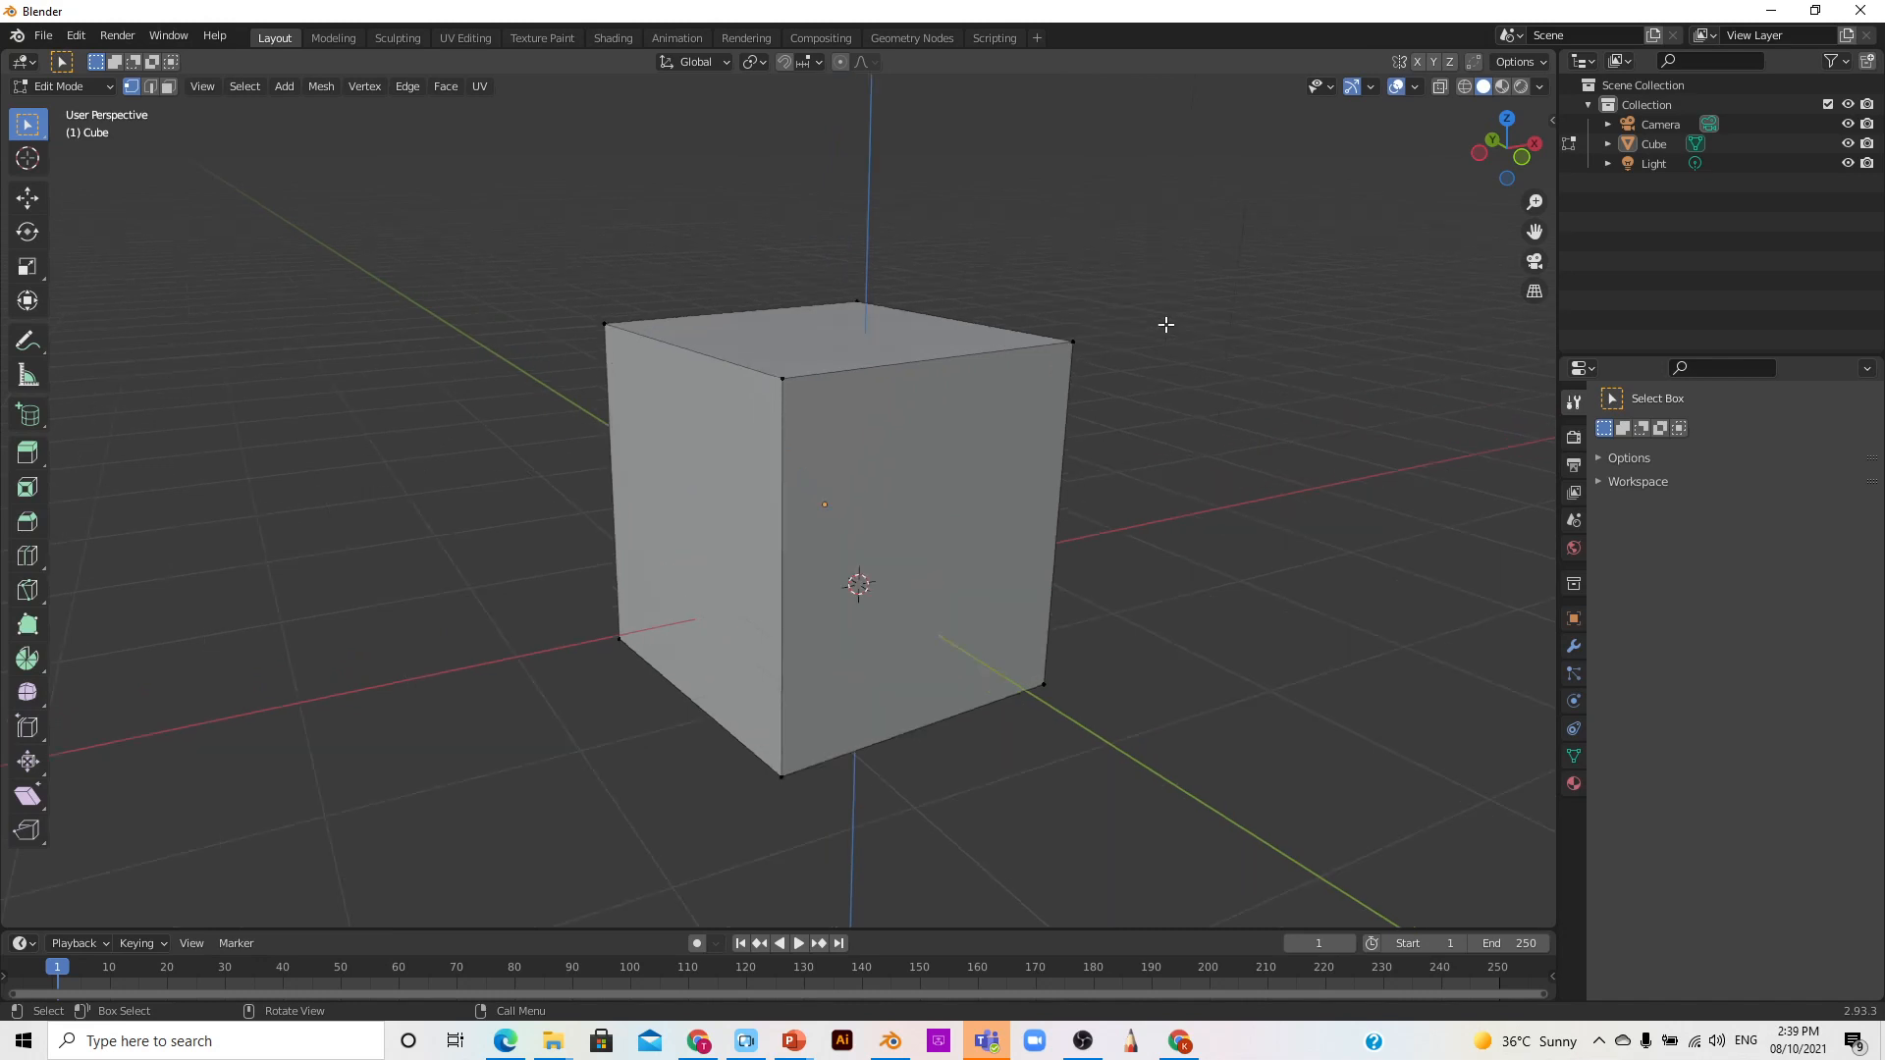
{"action": "left_click_drag", "start_coordinate": [1534, 234], "coordinate": [1490, 240]}
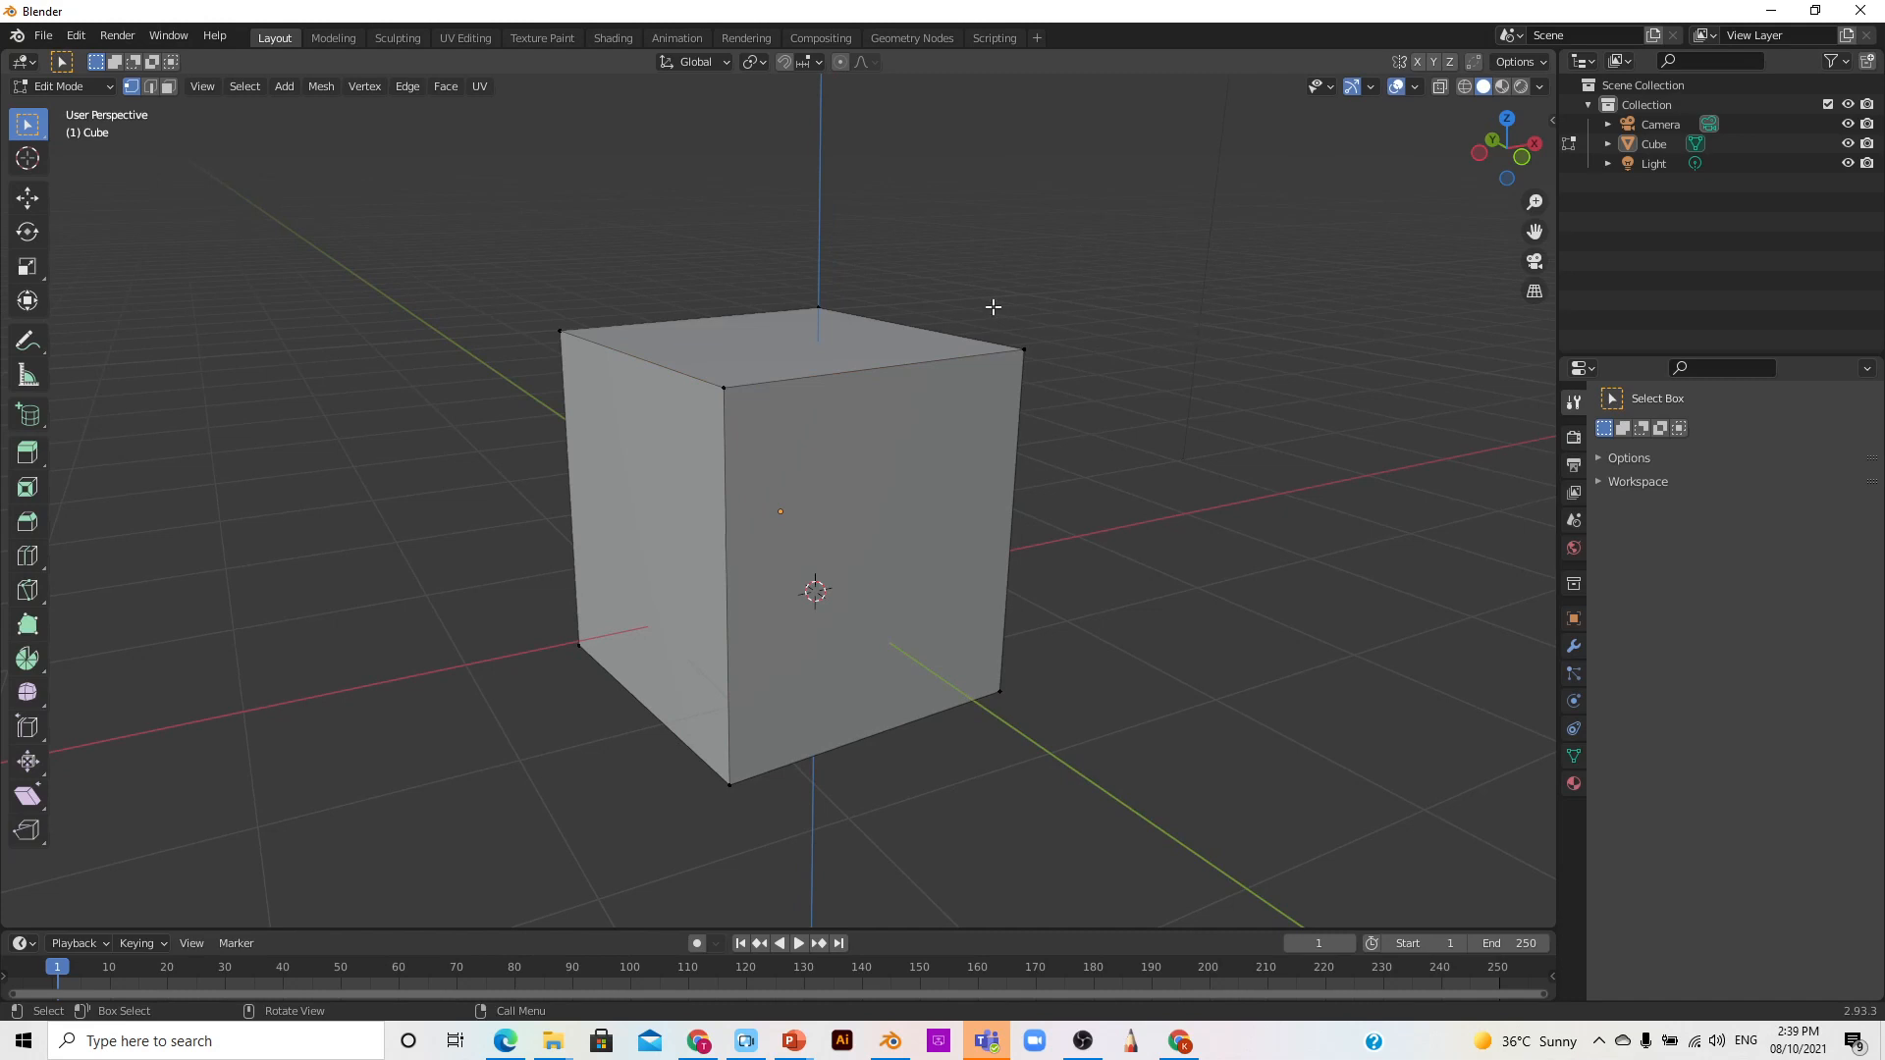
Step: Select the cube's front upper corner vertex, and switch the selection mode to edges and on to faces
{"action": "left_click", "coordinate": [723, 389]}
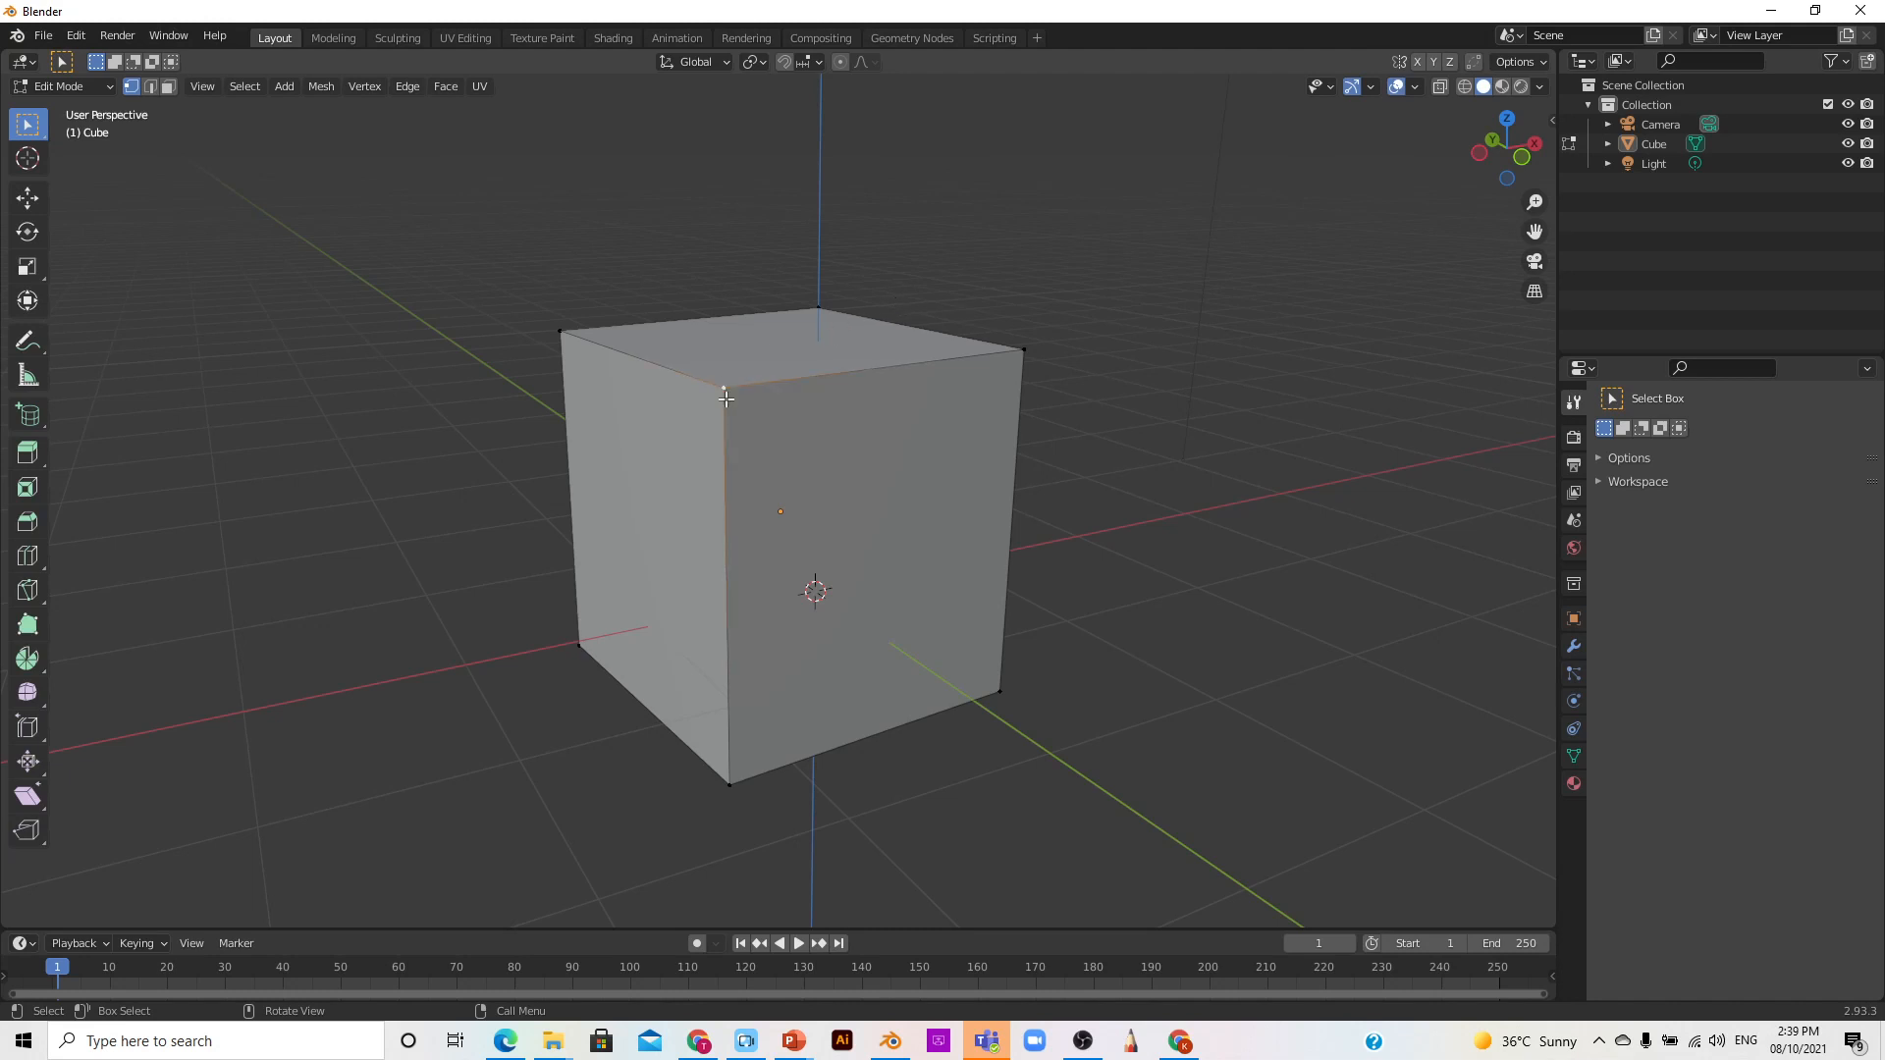
{"action": "left_click", "coordinate": [151, 86]}
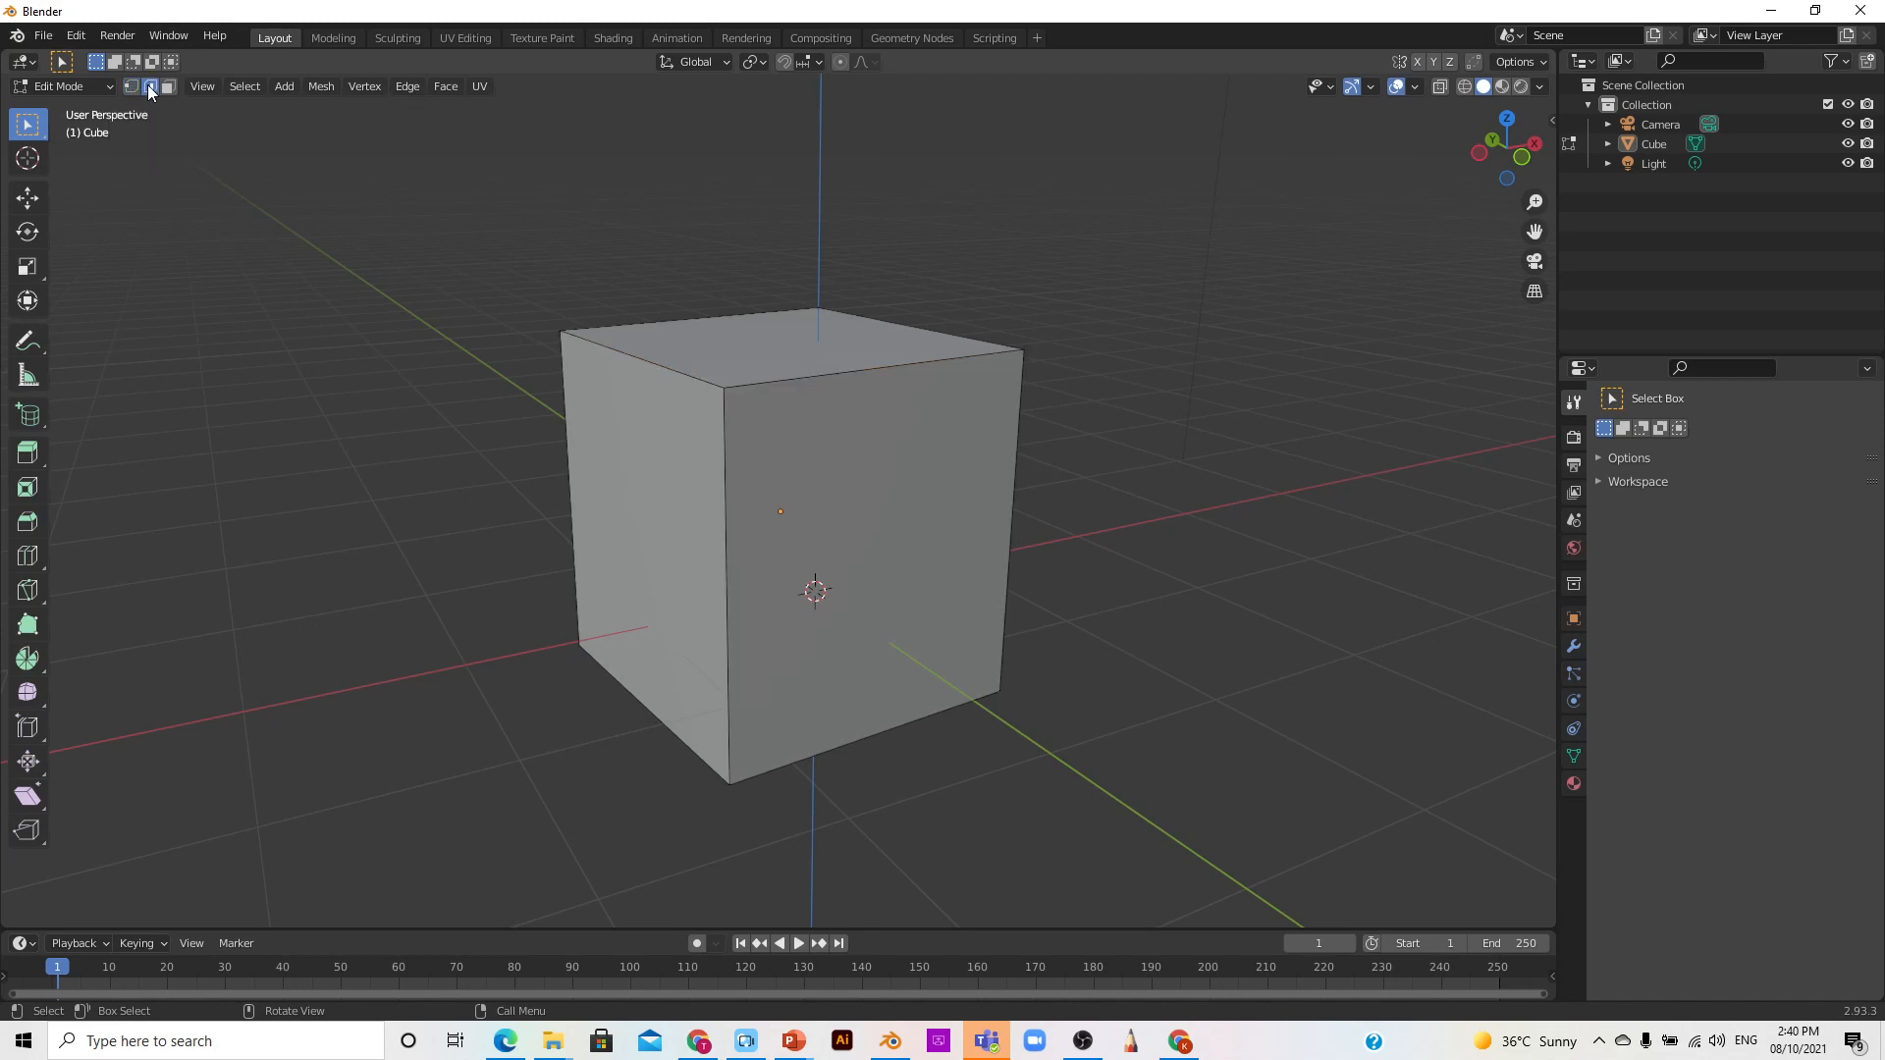
{"action": "left_click", "coordinate": [169, 88]}
Step: Select the cube's corner vertices one after another in vertex select mode, and finish by clearing the selection
{"action": "left_click", "coordinate": [725, 389]}
{"action": "left_click", "coordinate": [1022, 348]}
{"action": "left_click", "coordinate": [558, 332]}
{"action": "left_click", "coordinate": [739, 776]}
{"action": "left_click", "coordinate": [732, 393]}
{"action": "left_click", "coordinate": [1004, 669]}
{"action": "left_click", "coordinate": [571, 639]}
{"action": "left_click", "coordinate": [1018, 347]}
{"action": "left_click", "coordinate": [811, 310]}
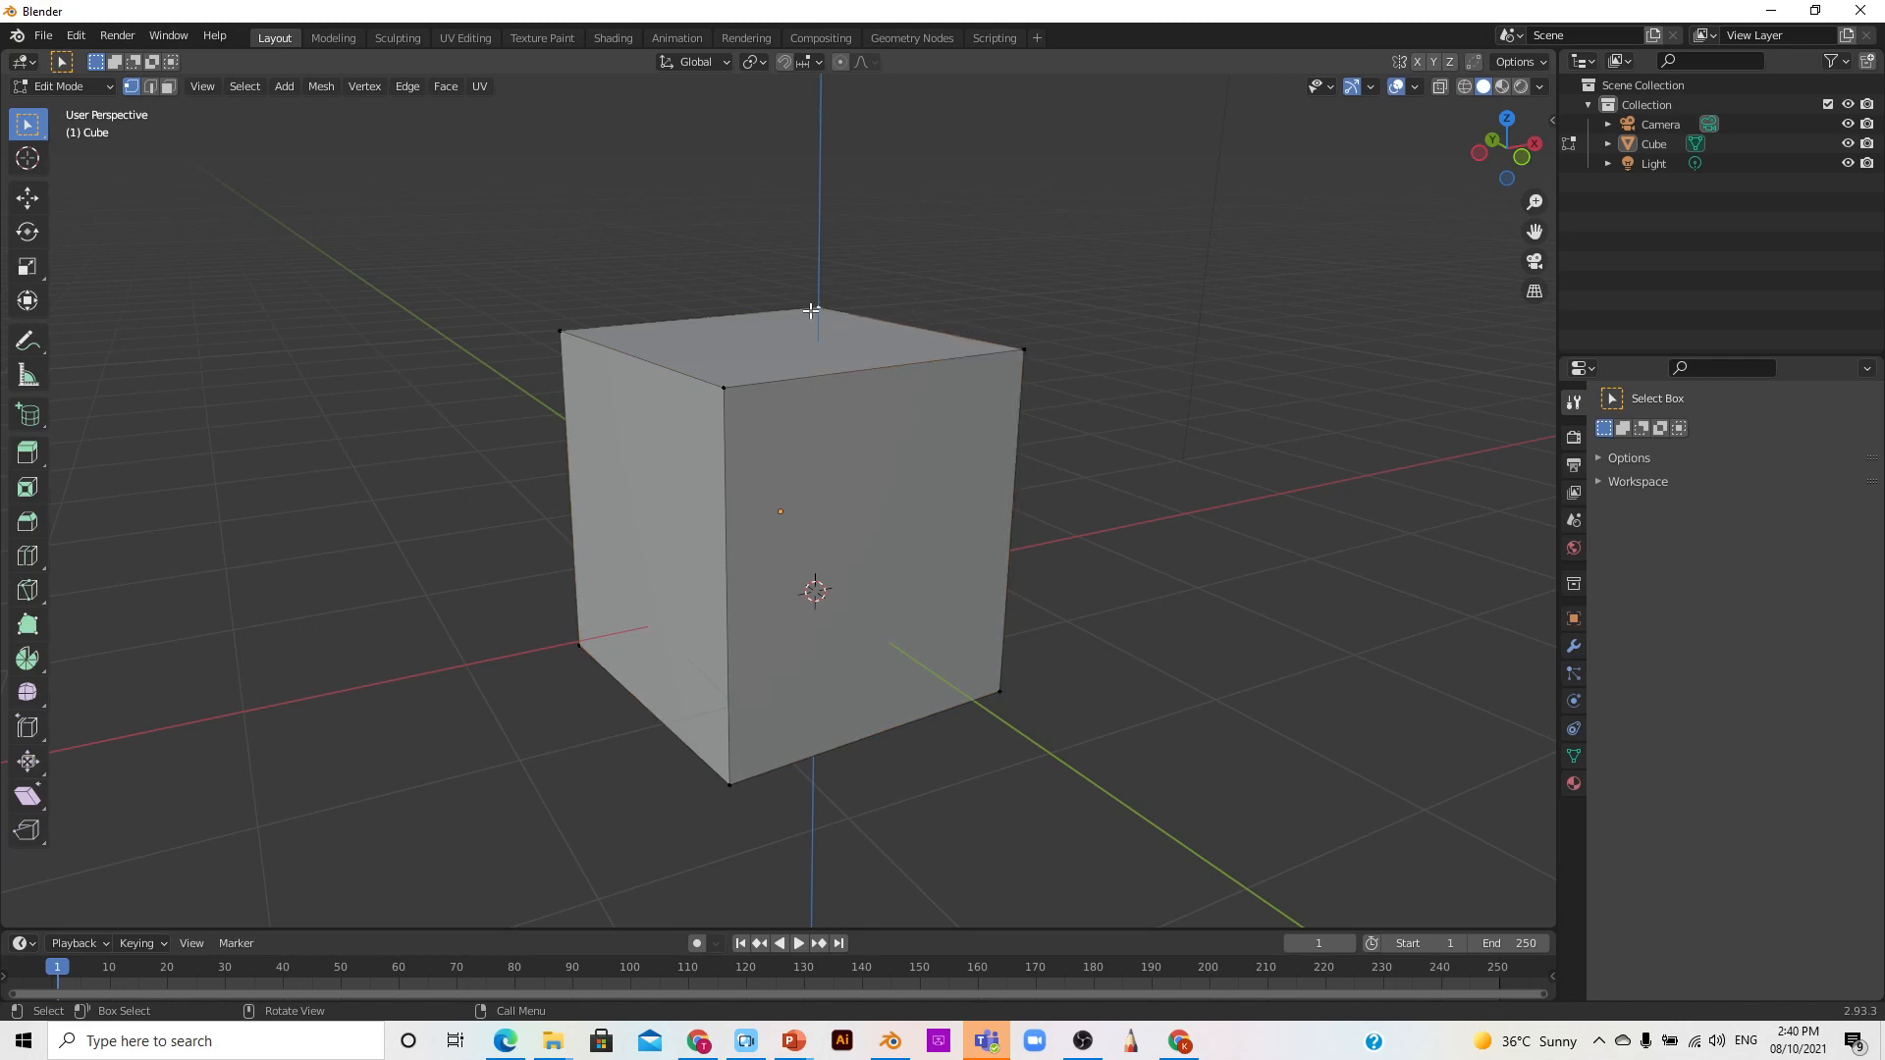
{"action": "left_click", "coordinate": [730, 391]}
{"action": "left_click", "coordinate": [1028, 345]}
{"action": "left_click", "coordinate": [1406, 373]}
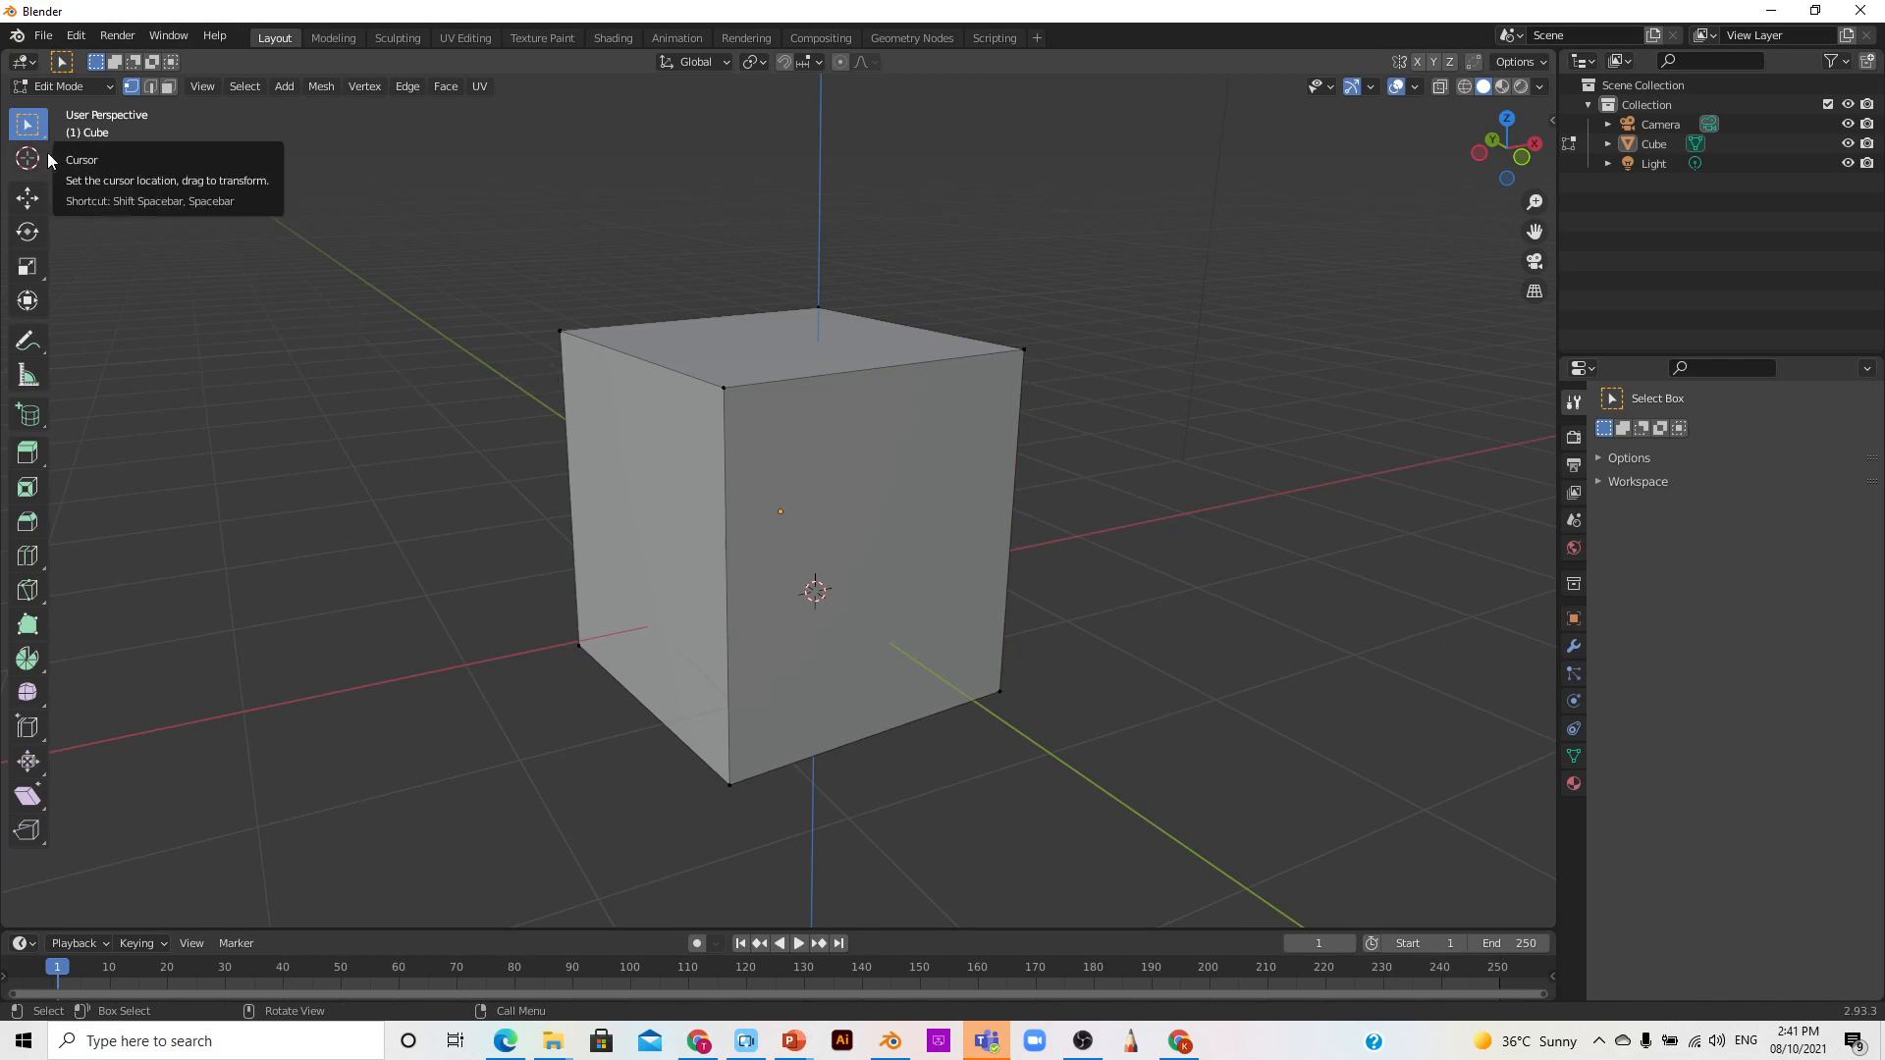
Step: Activate the Tweak selection tool and select the cube's corner vertices one at a time
{"action": "left_click", "coordinate": [35, 131]}
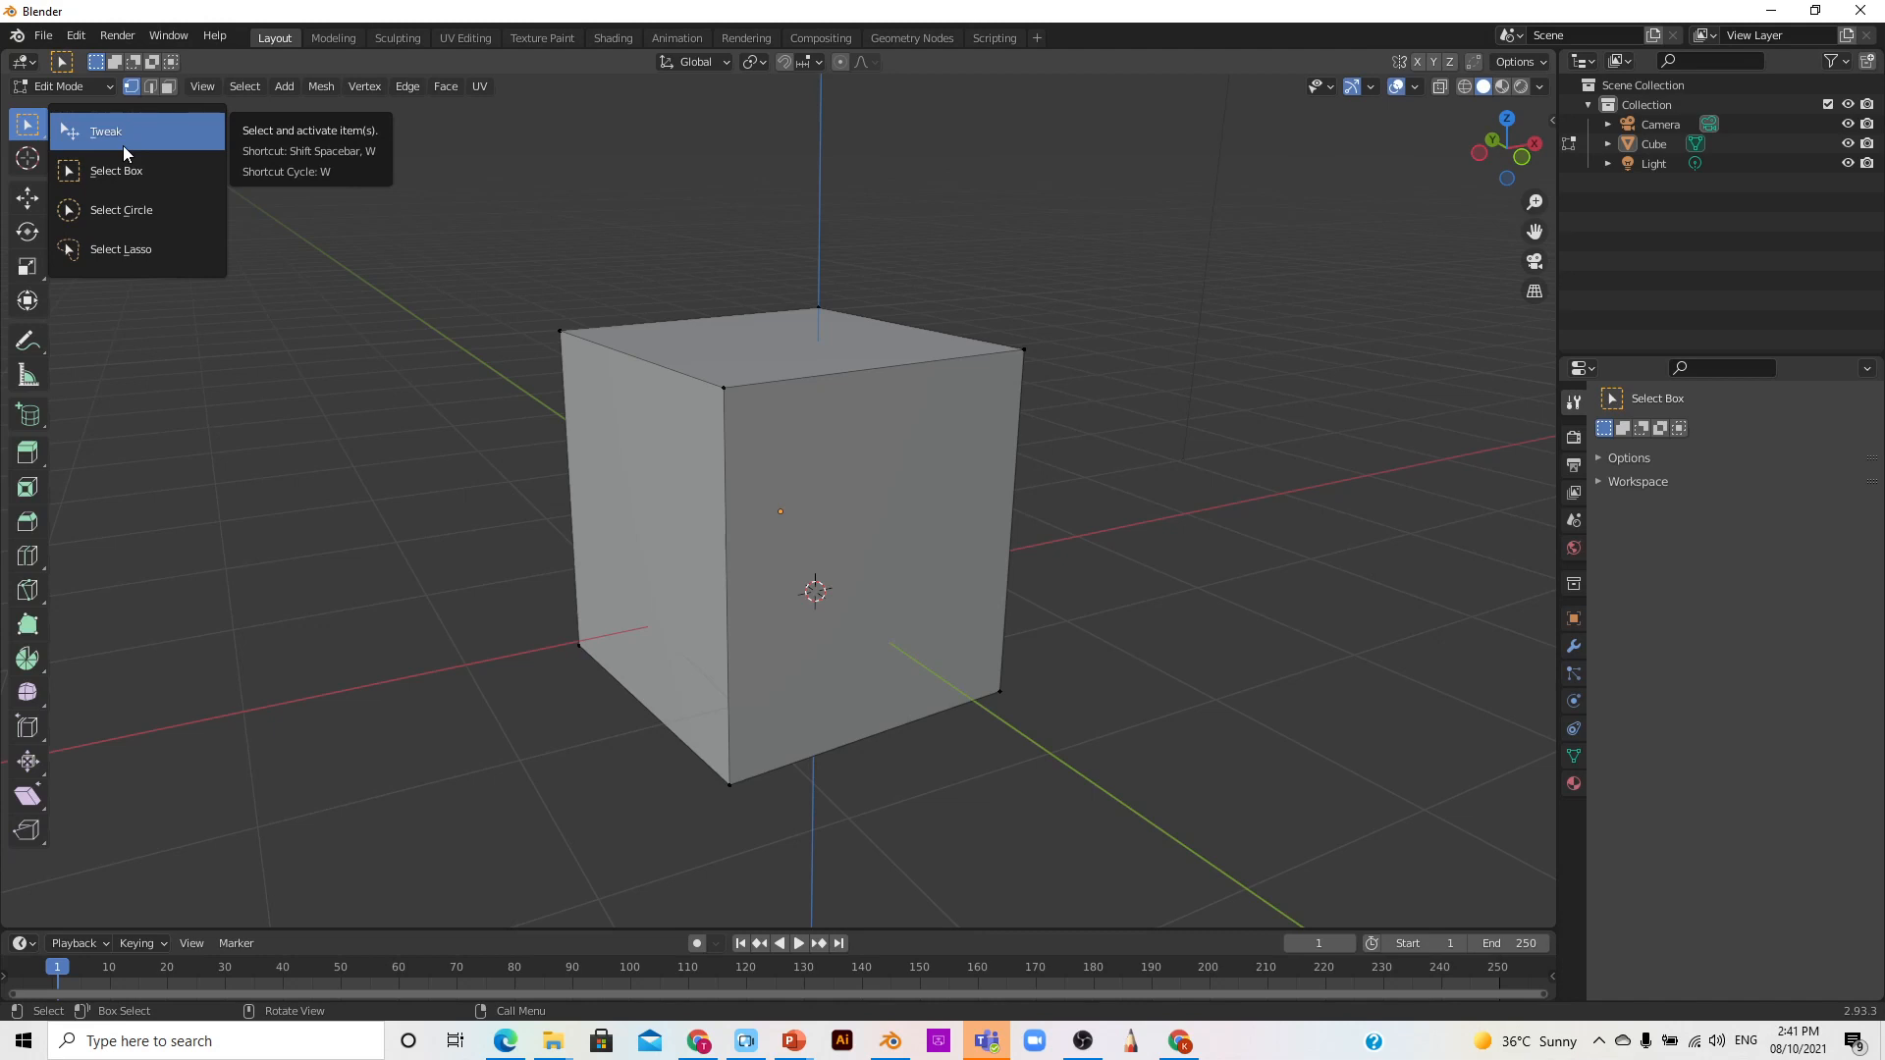
{"action": "left_click", "coordinate": [24, 127]}
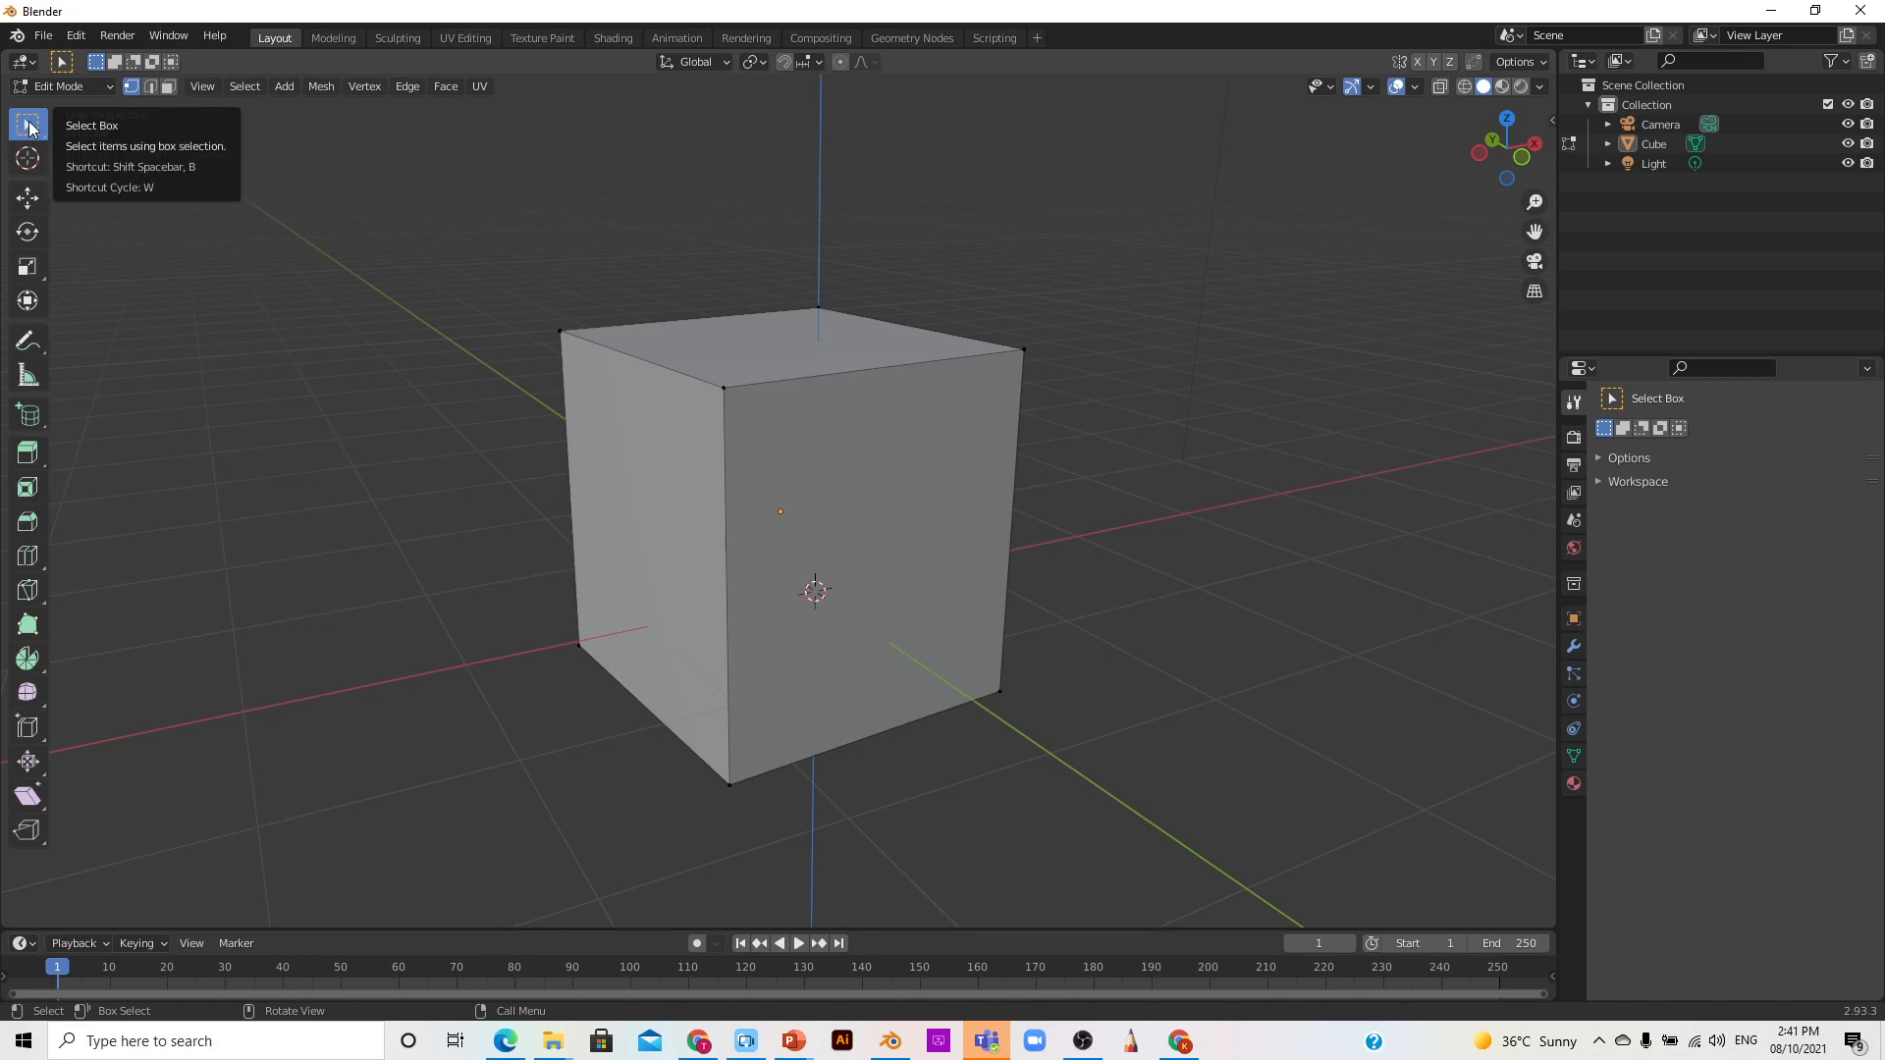
{"action": "left_click", "coordinate": [30, 128]}
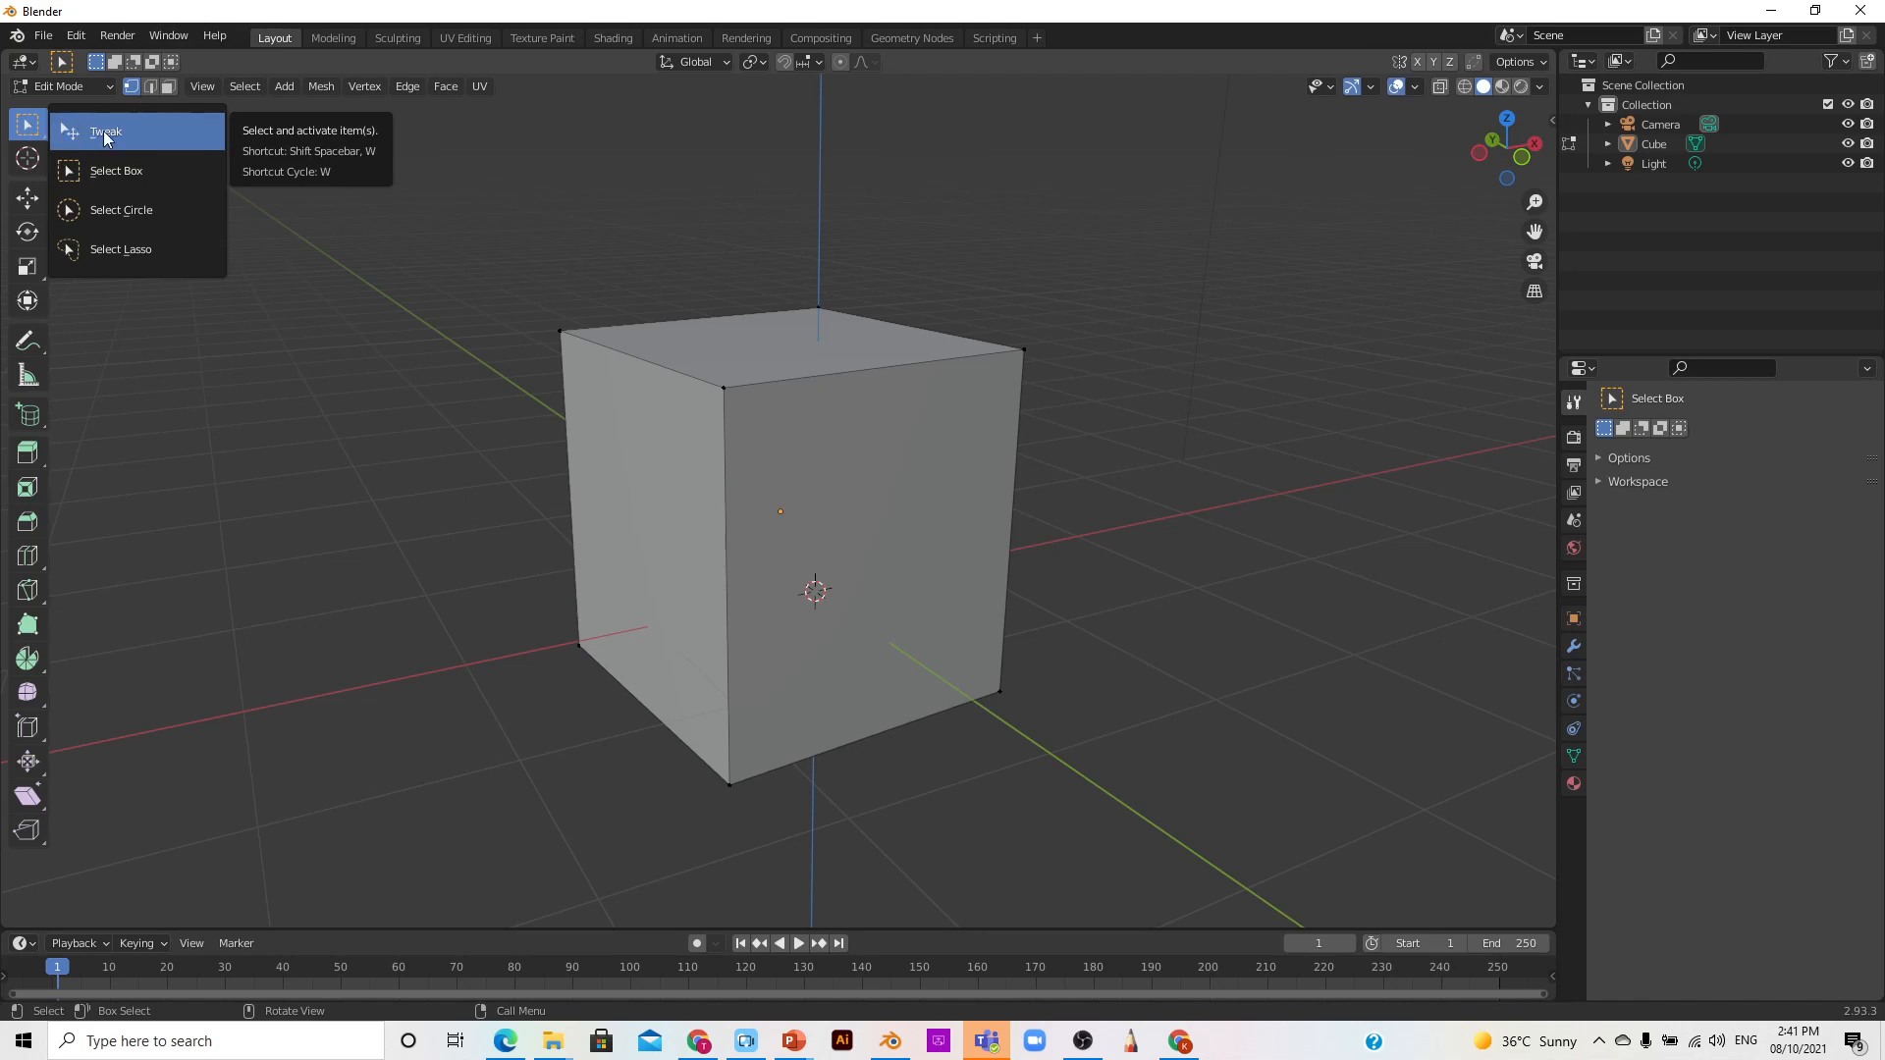
{"action": "left_click", "coordinate": [106, 136]}
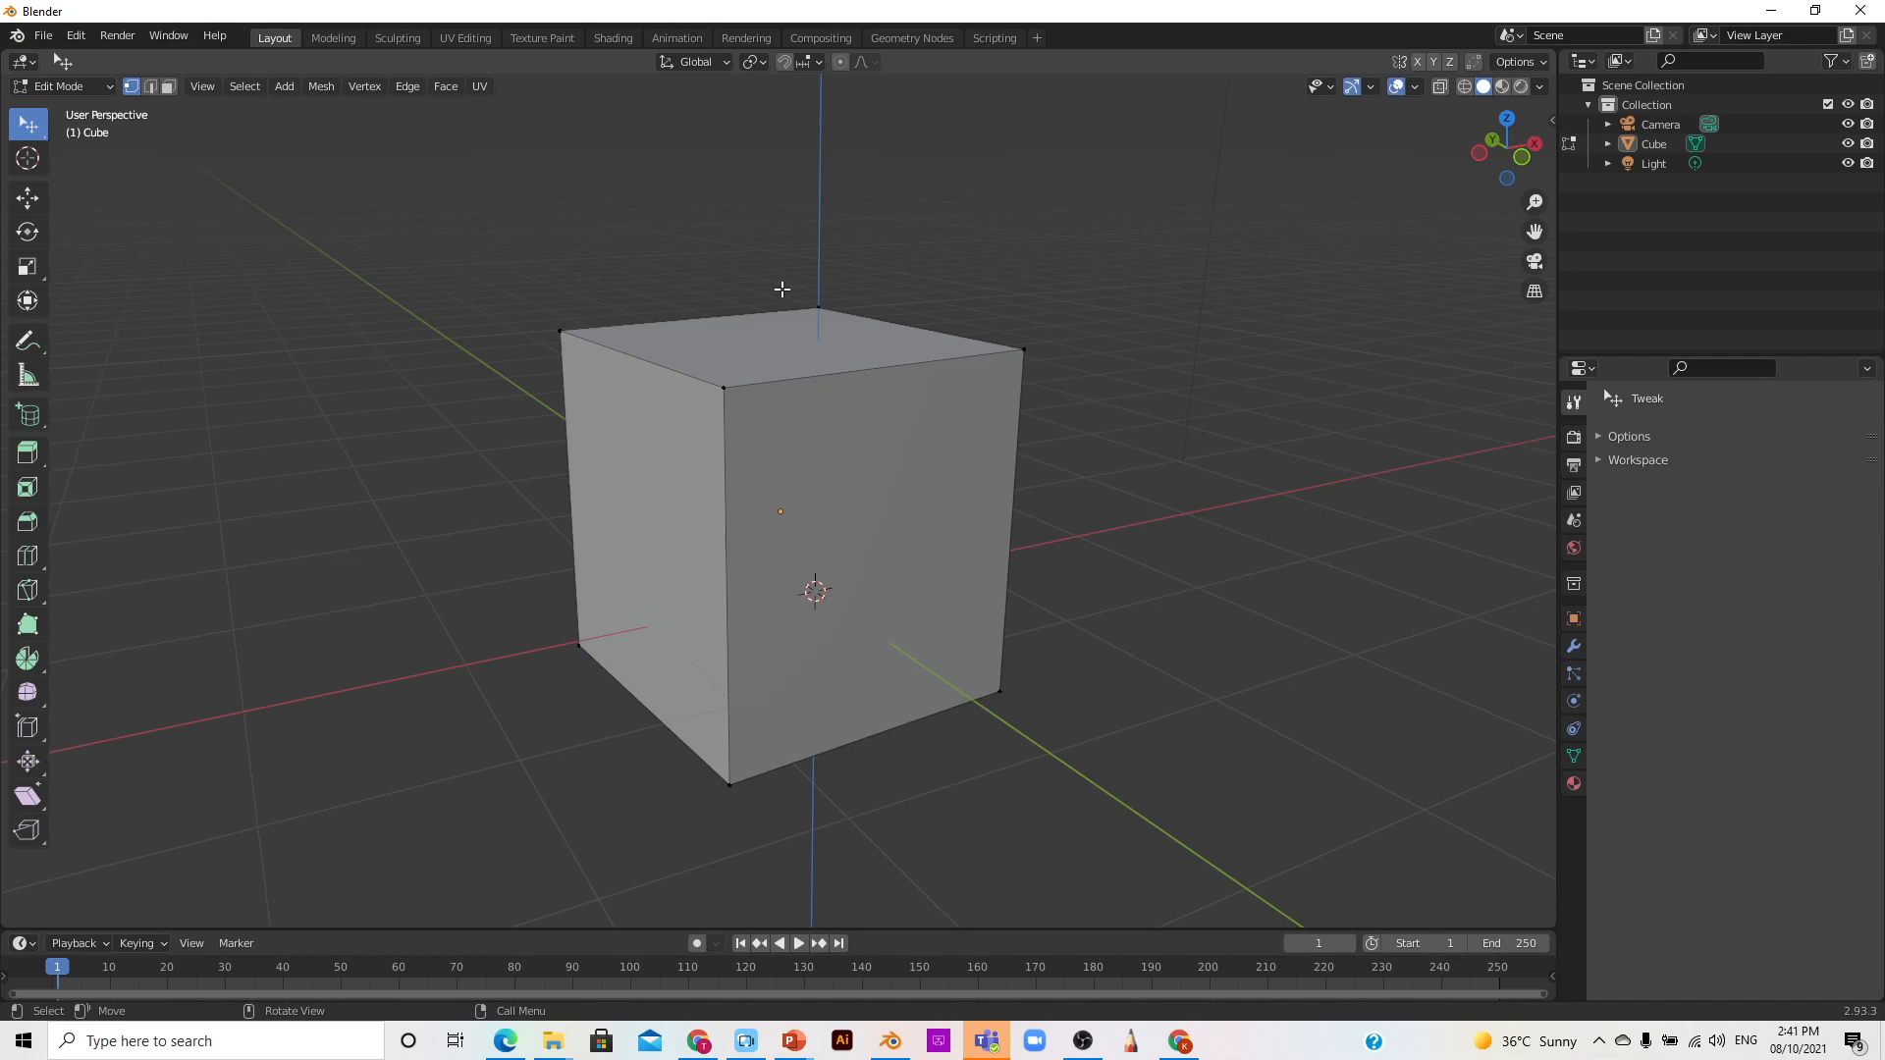
{"action": "left_click", "coordinate": [730, 388]}
{"action": "left_click", "coordinate": [565, 345]}
{"action": "left_click", "coordinate": [1006, 350]}
{"action": "left_click", "coordinate": [958, 718]}
{"action": "left_click", "coordinate": [754, 765]}
{"action": "left_click", "coordinate": [622, 658]}
Step: Switch to edge select mode and select the front vertical edge and the edges around the top face individually
{"action": "left_click", "coordinate": [149, 86]}
{"action": "left_click", "coordinate": [727, 548]}
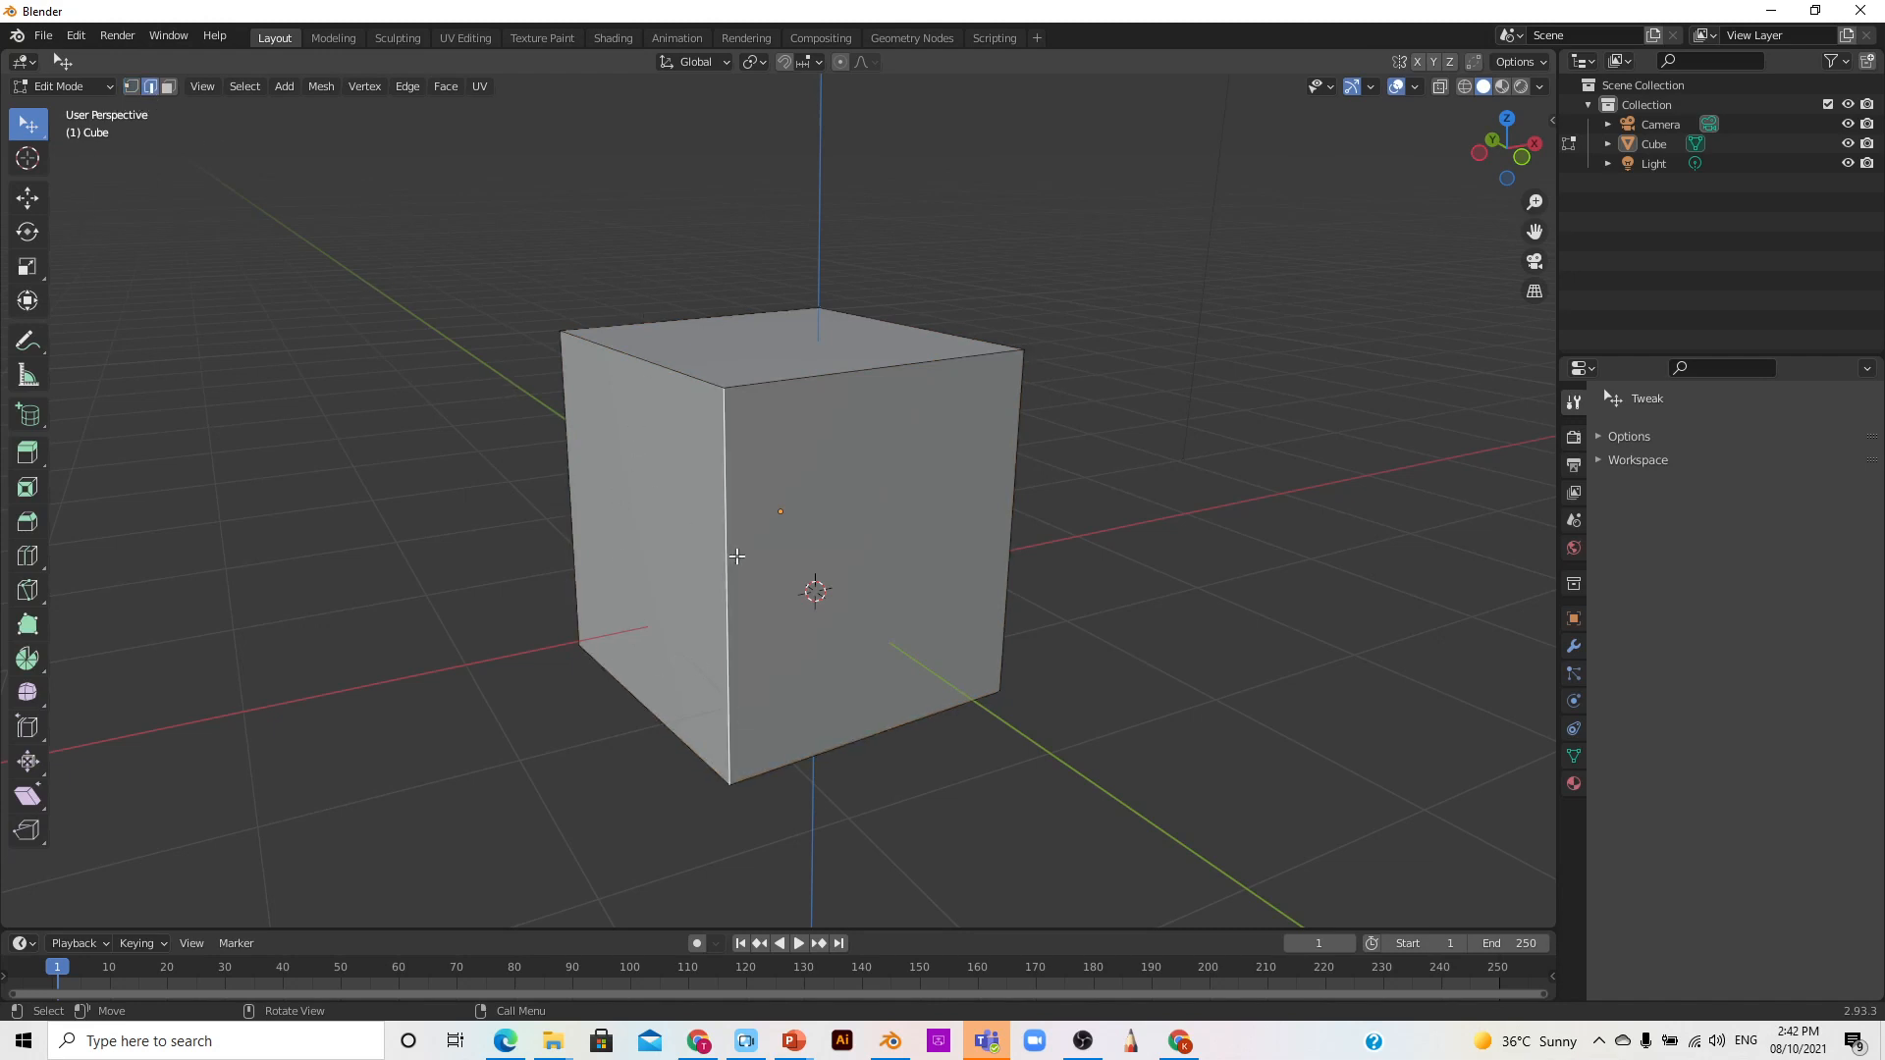
{"action": "left_click", "coordinate": [668, 374]}
{"action": "left_click", "coordinate": [852, 381]}
{"action": "left_click", "coordinate": [975, 331]}
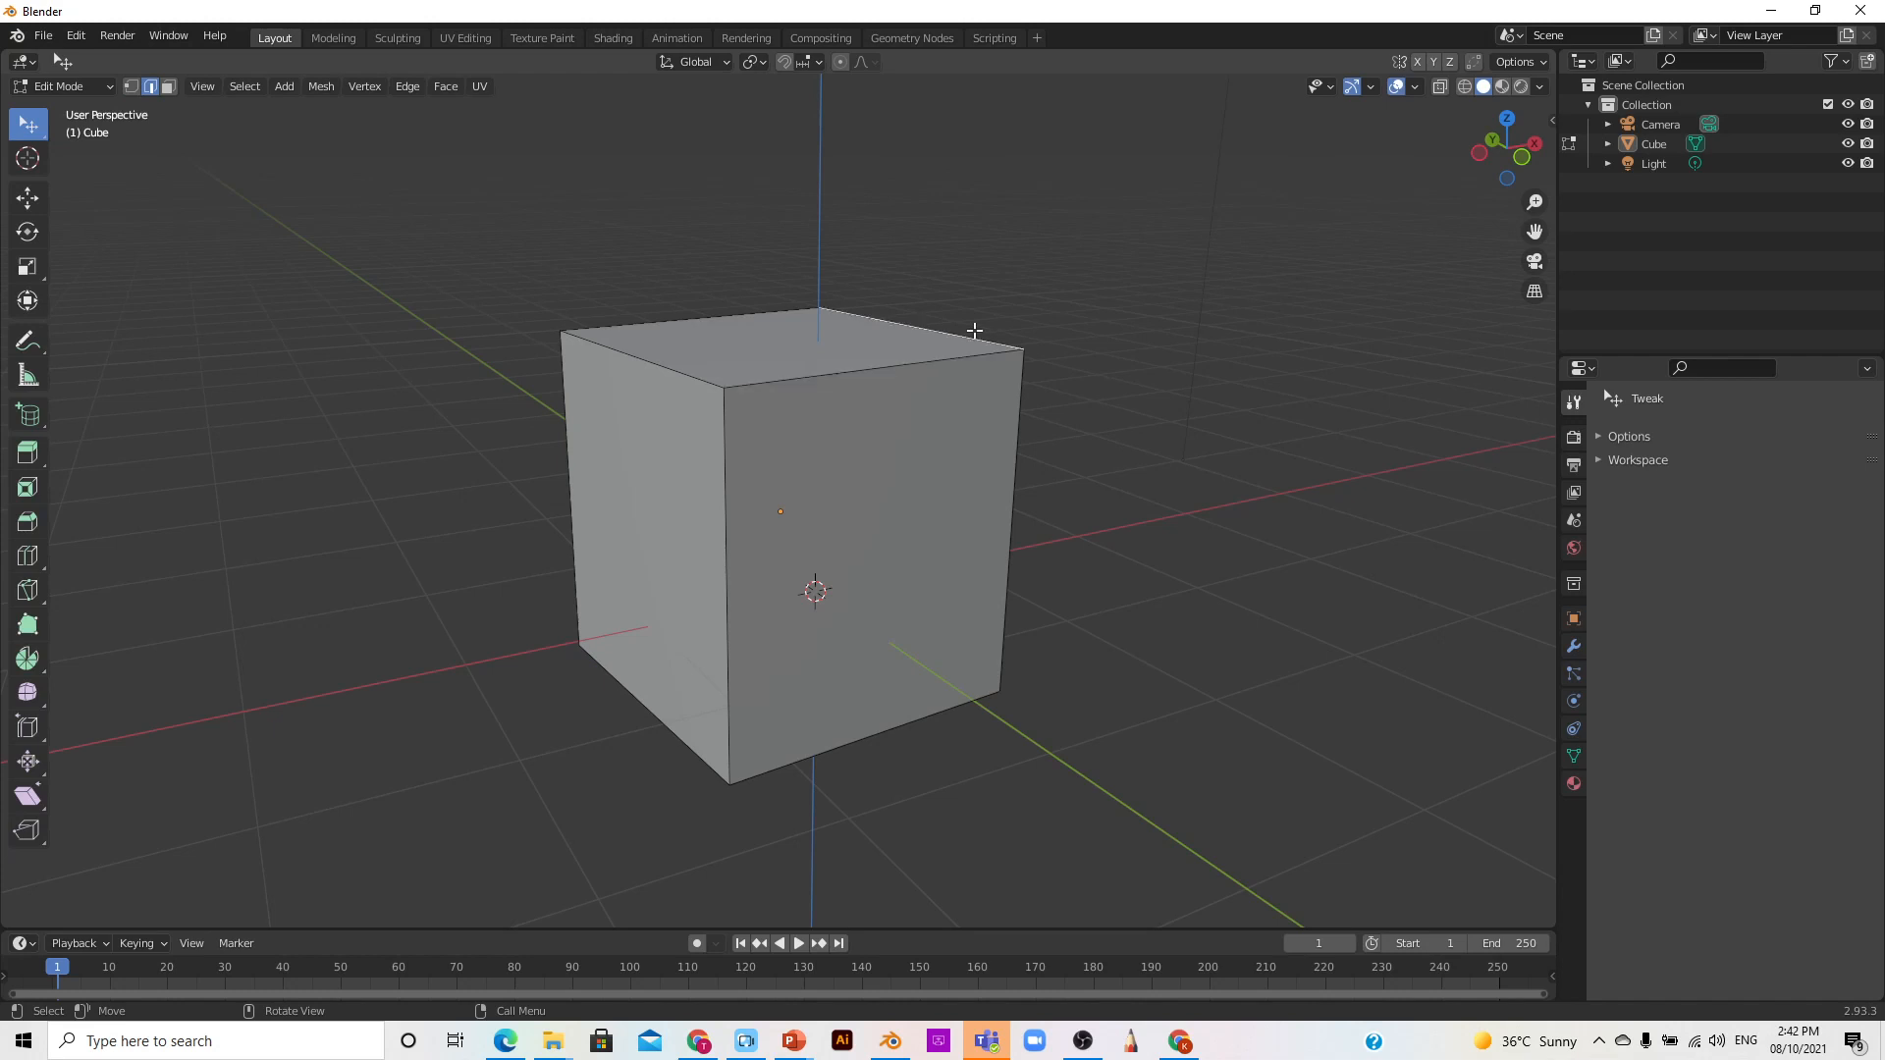
{"action": "left_click", "coordinate": [697, 313]}
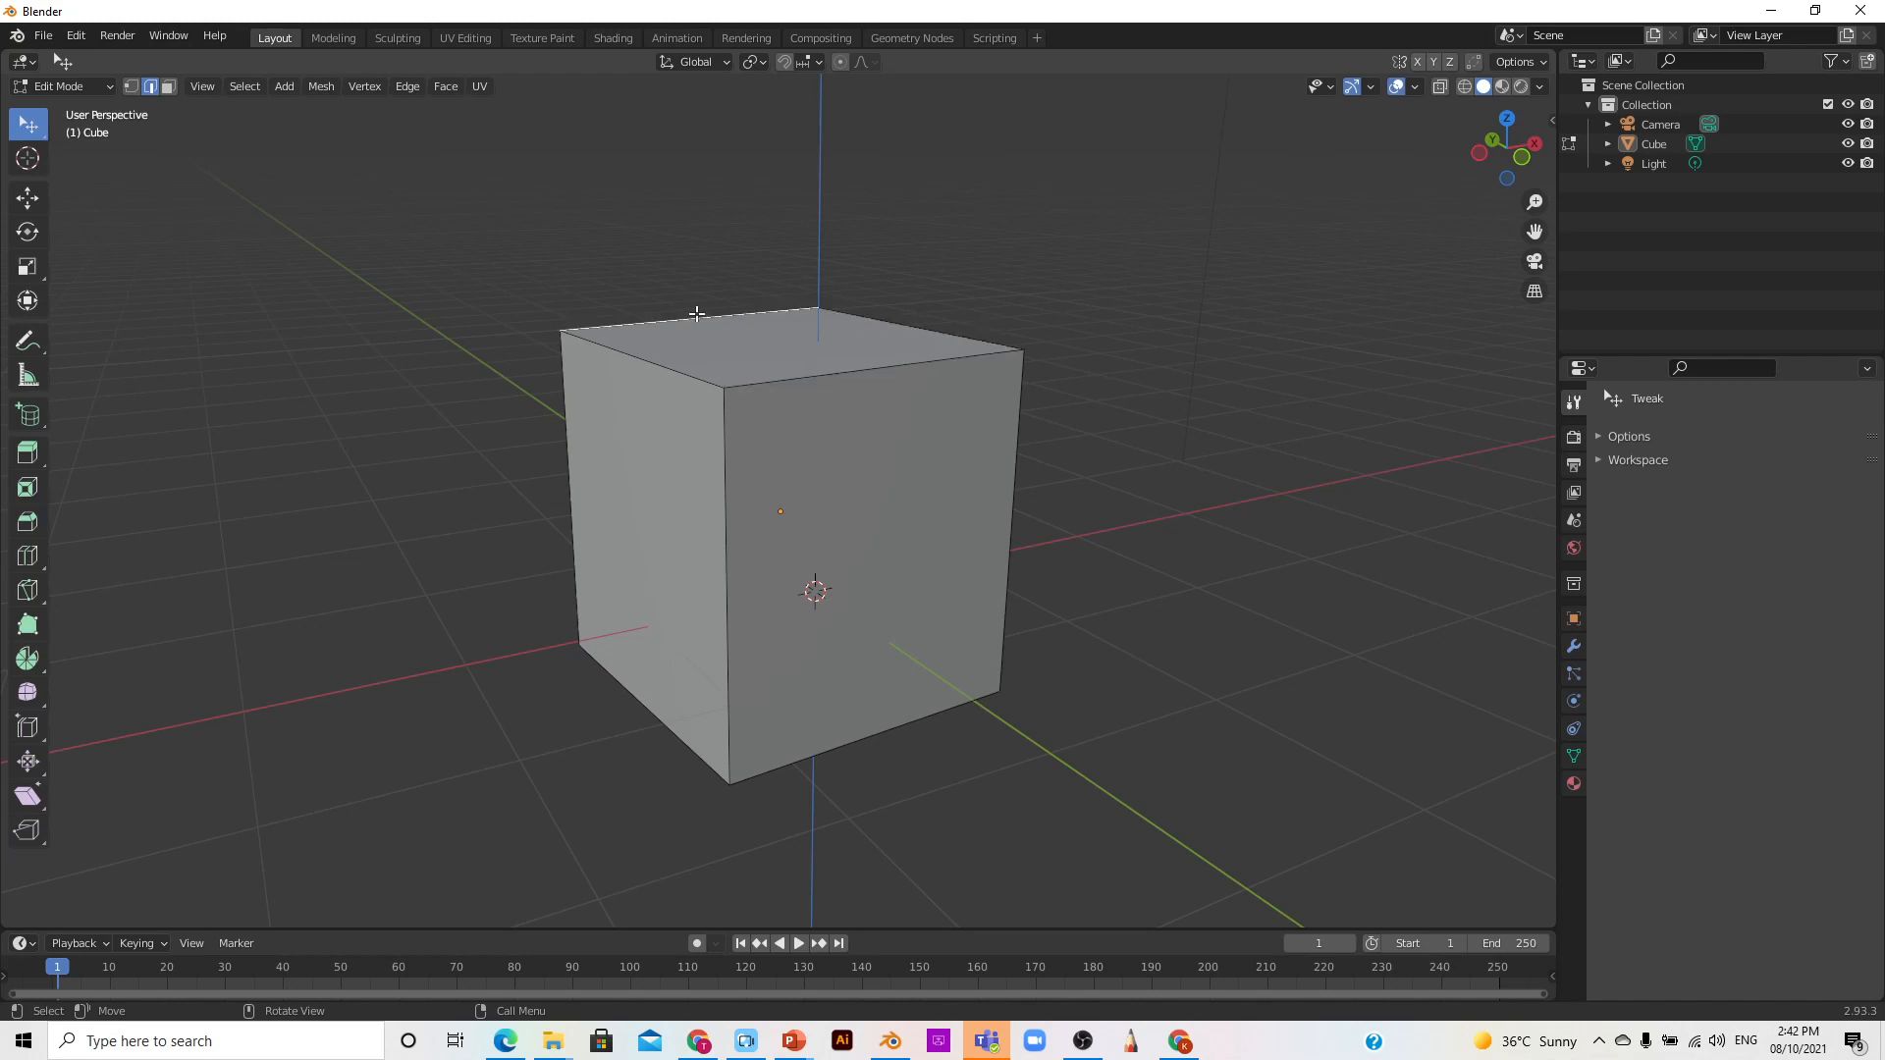
Step: Return to vertex select mode and use Select Box to select the four vertices of the cube's left side face, then deselect them
{"action": "left_click", "coordinate": [129, 89]}
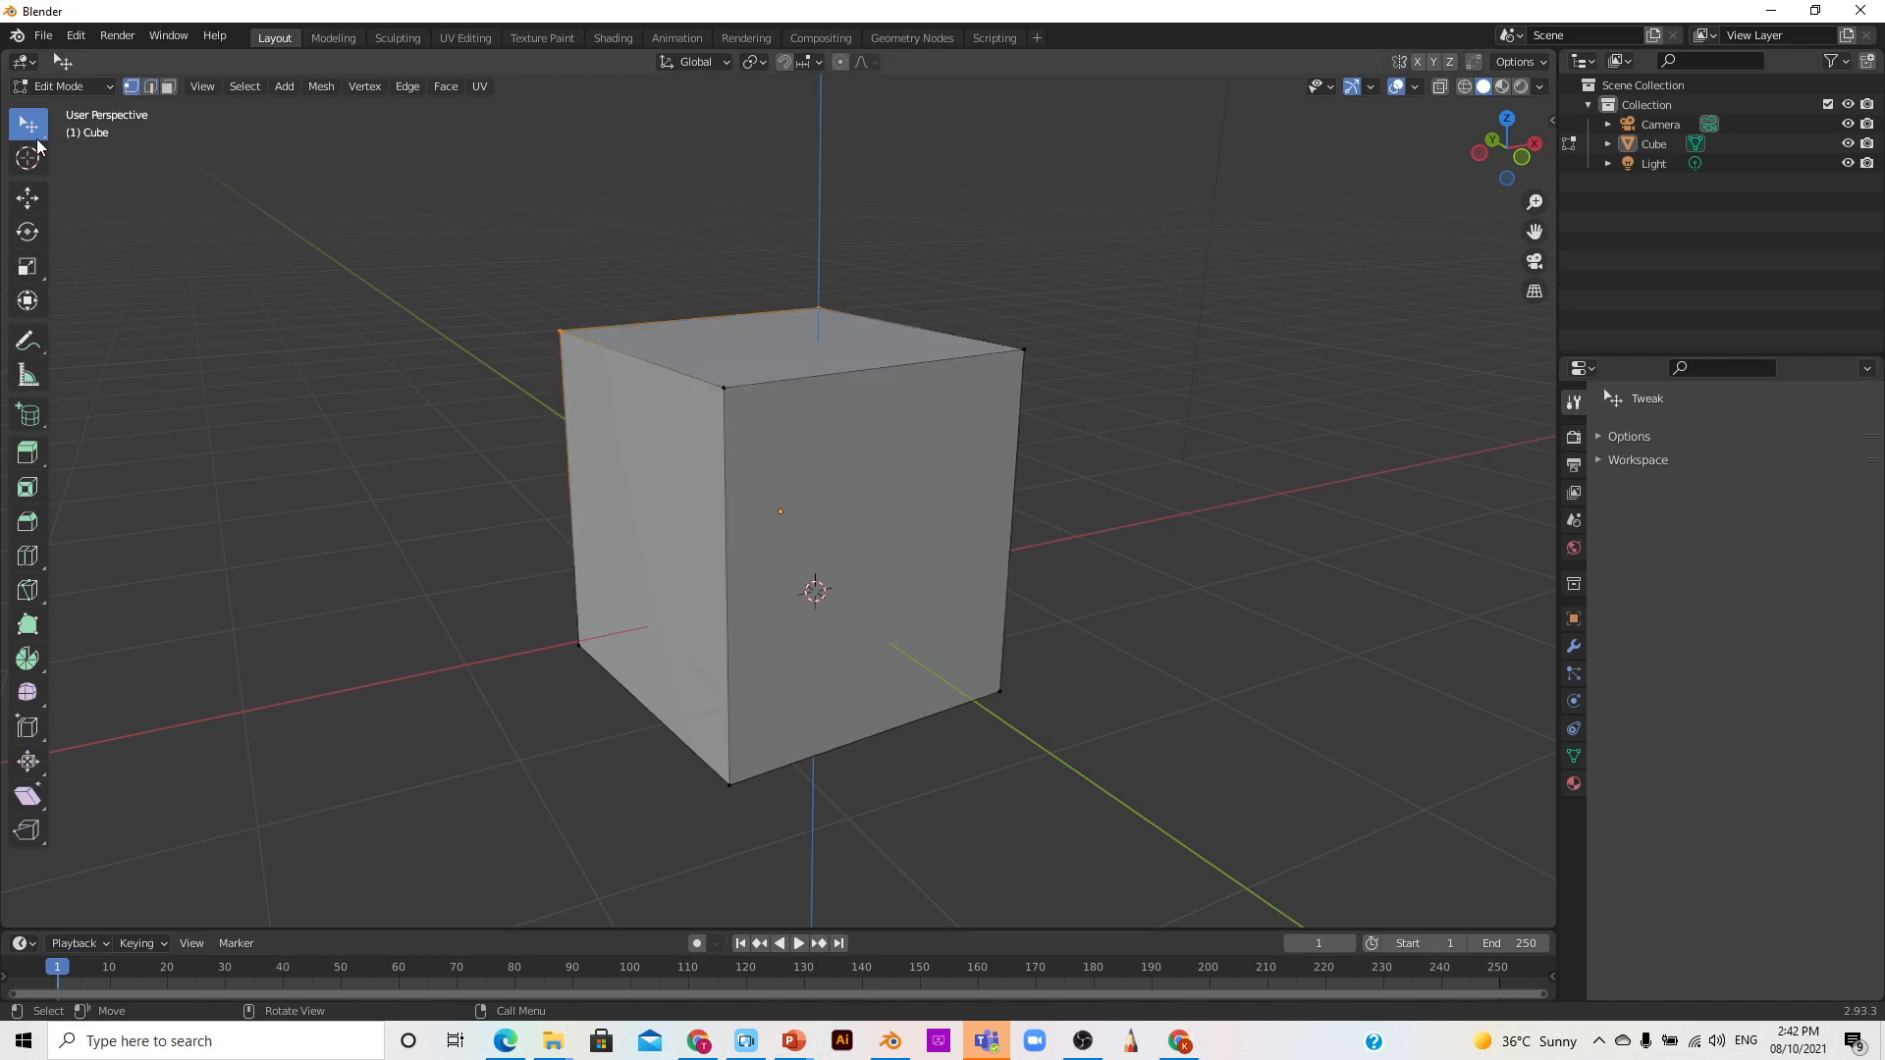
{"action": "left_click_drag", "start_coordinate": [36, 142], "coordinate": [136, 196]}
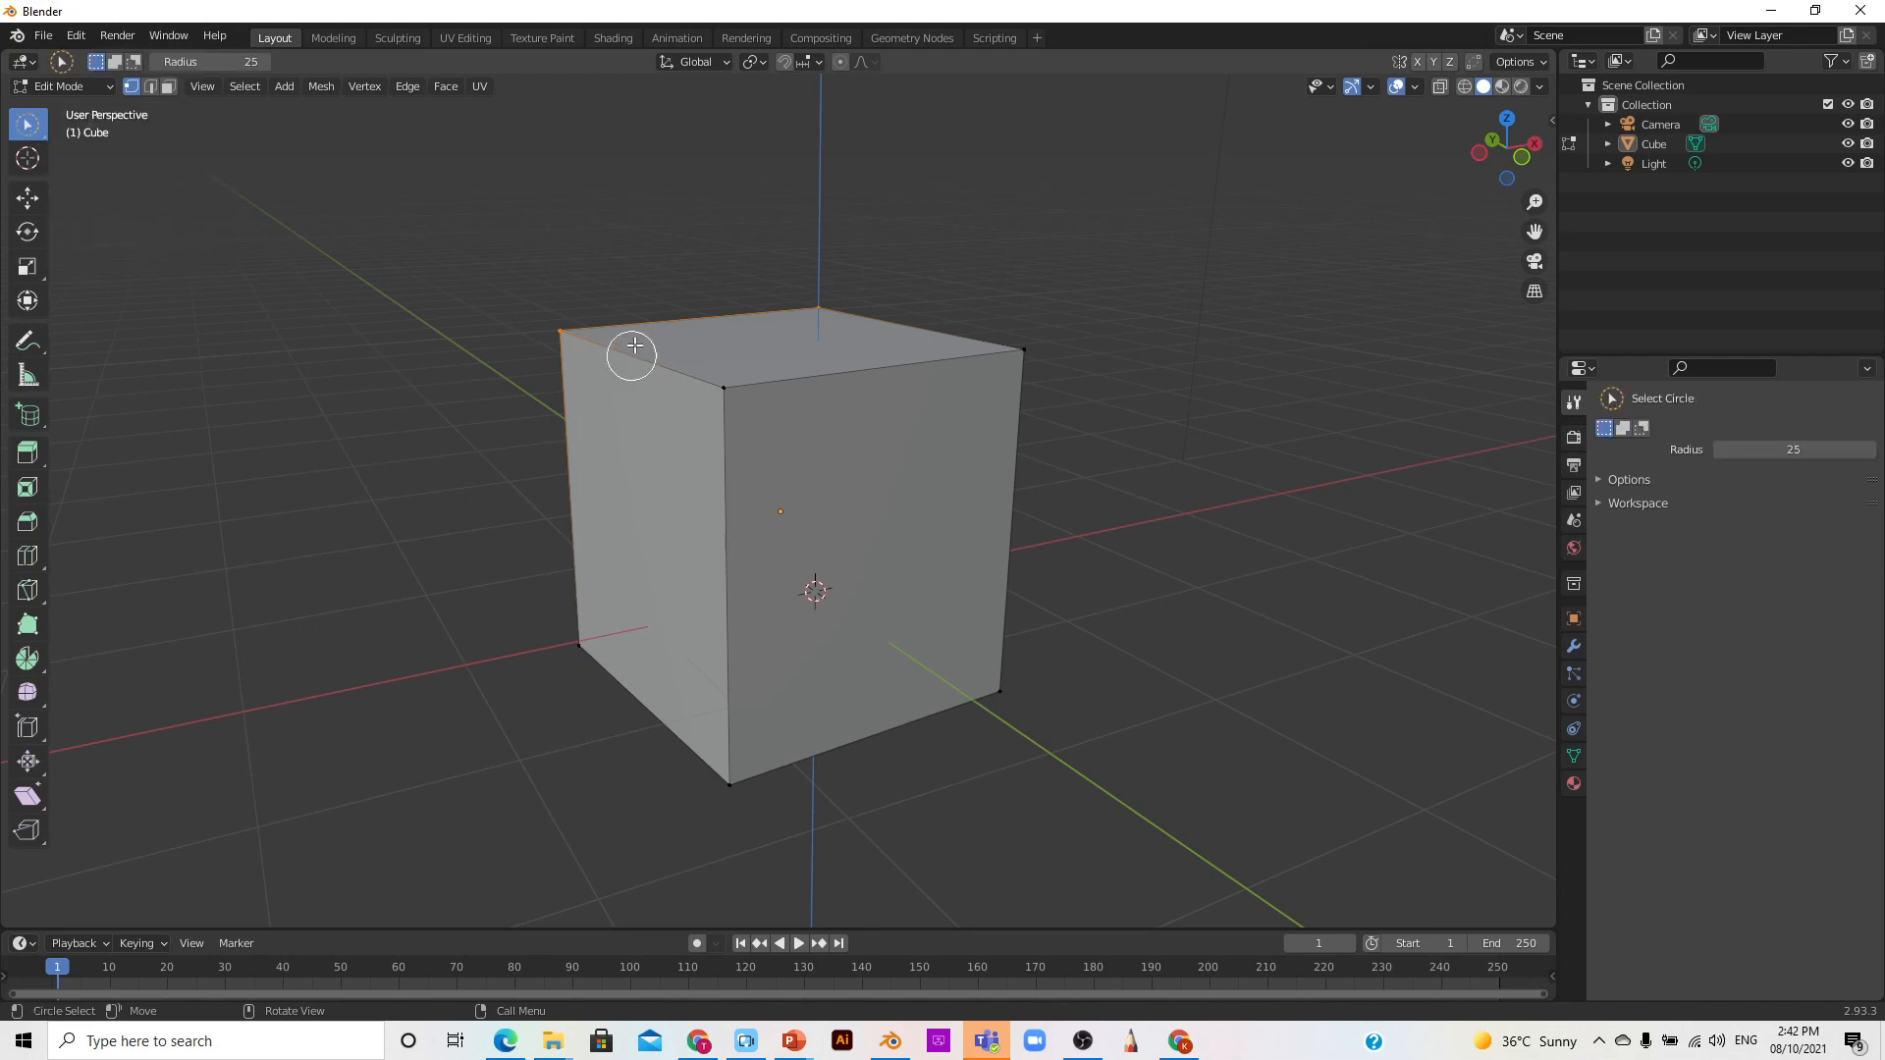
{"action": "left_click_drag", "start_coordinate": [24, 123], "coordinate": [103, 165]}
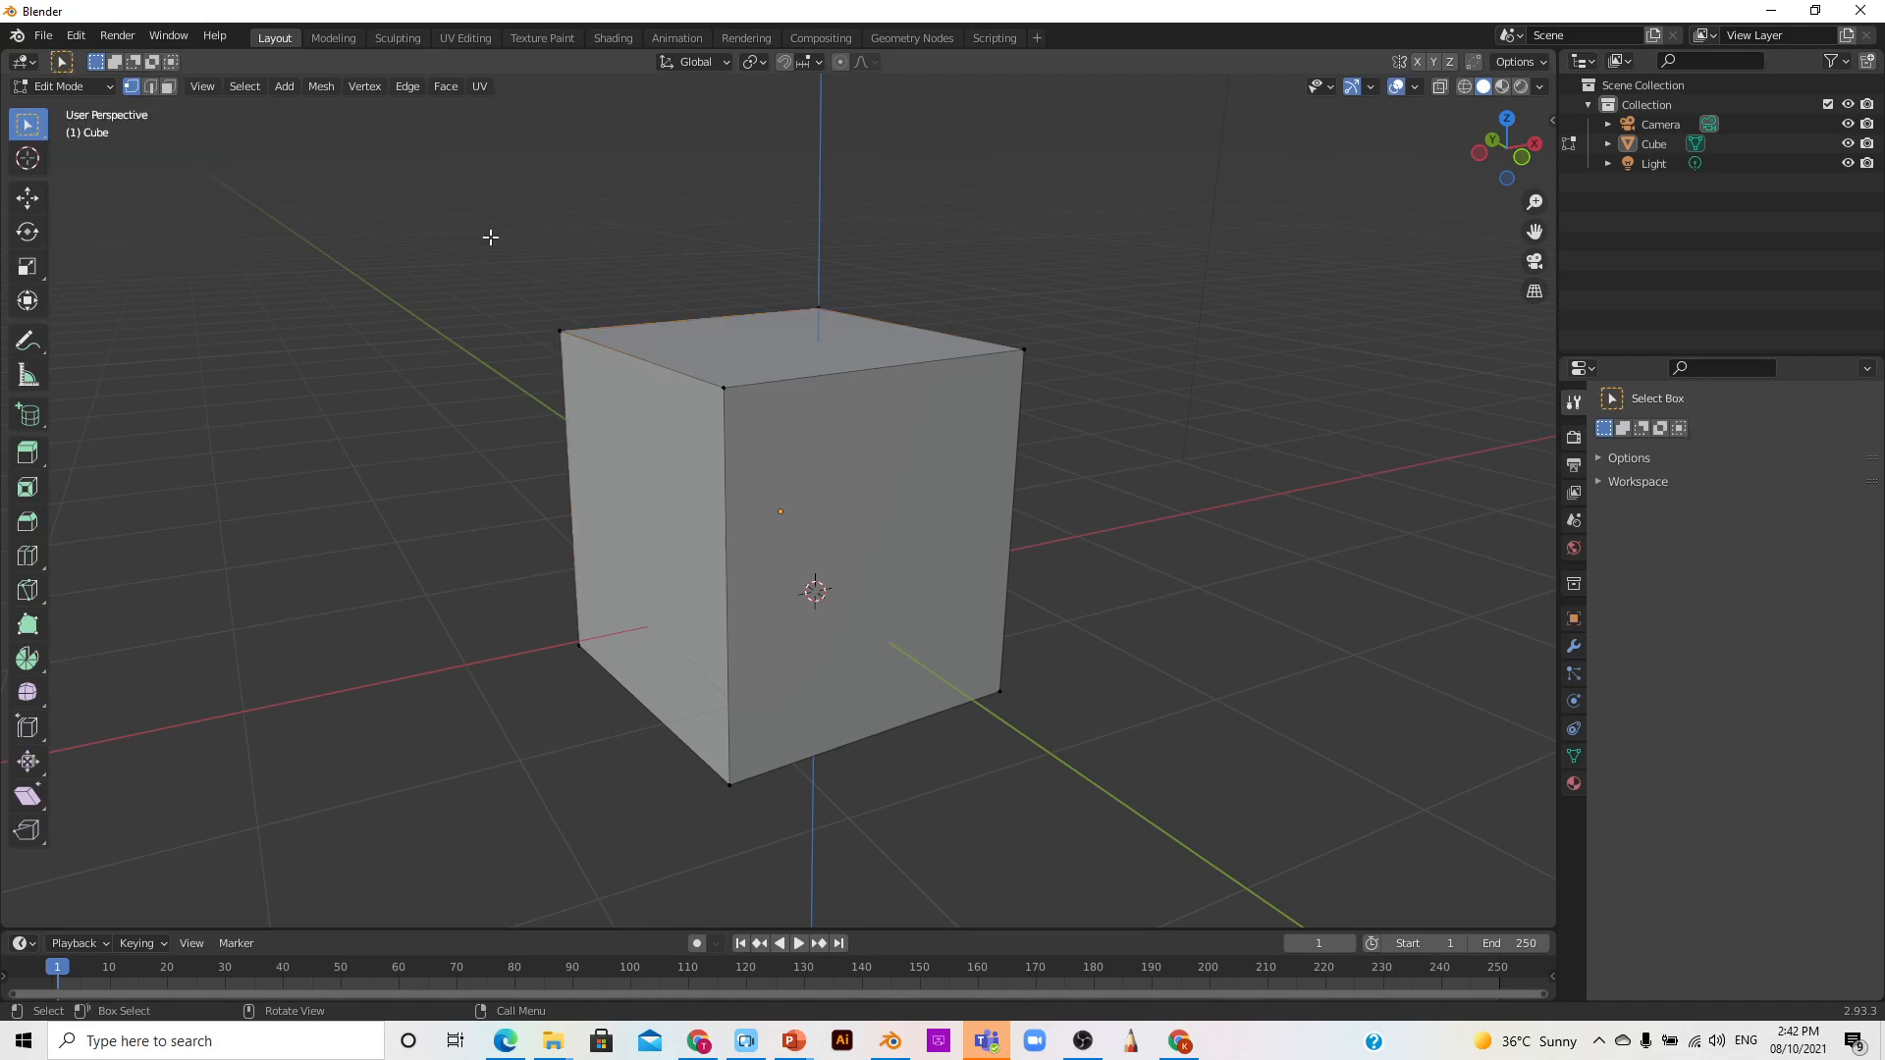
{"action": "left_click_drag", "start_coordinate": [383, 163], "coordinate": [776, 840]}
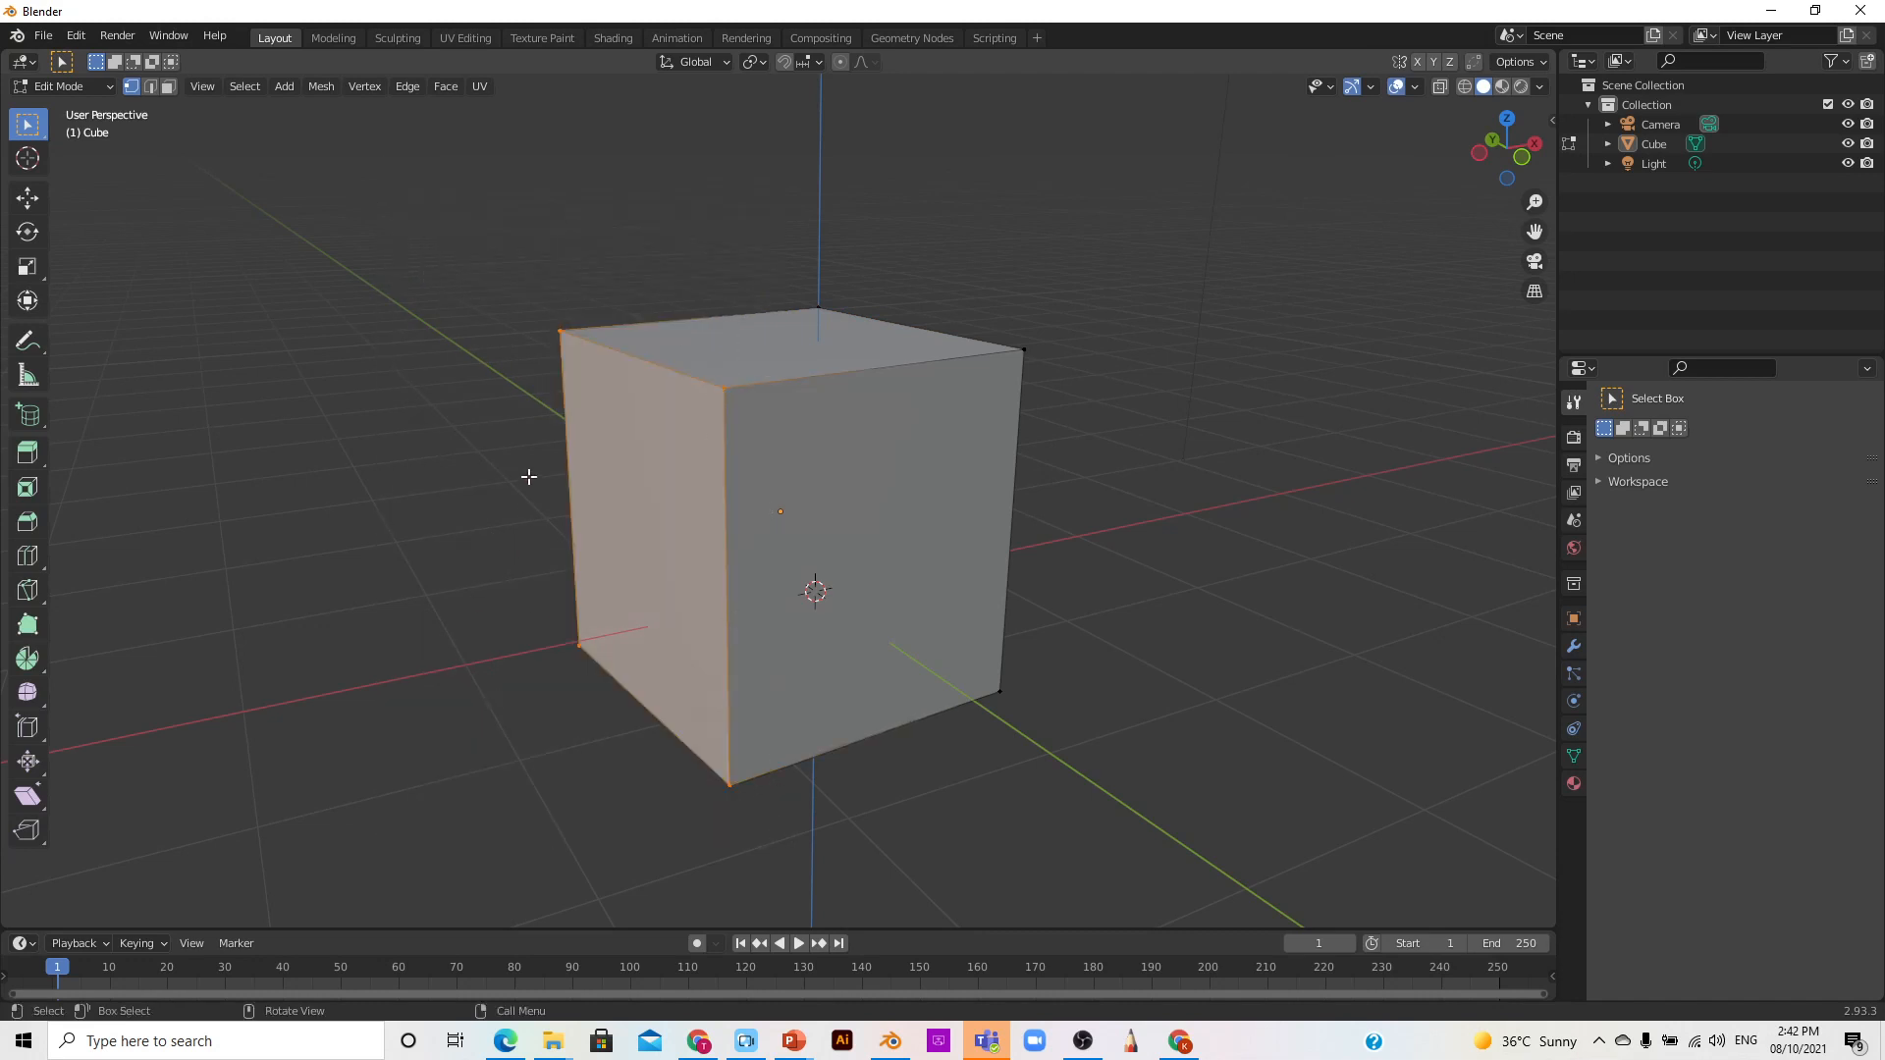
{"action": "left_click", "coordinate": [539, 694]}
Step: Box-select the whole cube in the solid view, inspect it from other angles, and clear the selection
{"action": "left_click_drag", "start_coordinate": [453, 177], "coordinate": [1244, 920]}
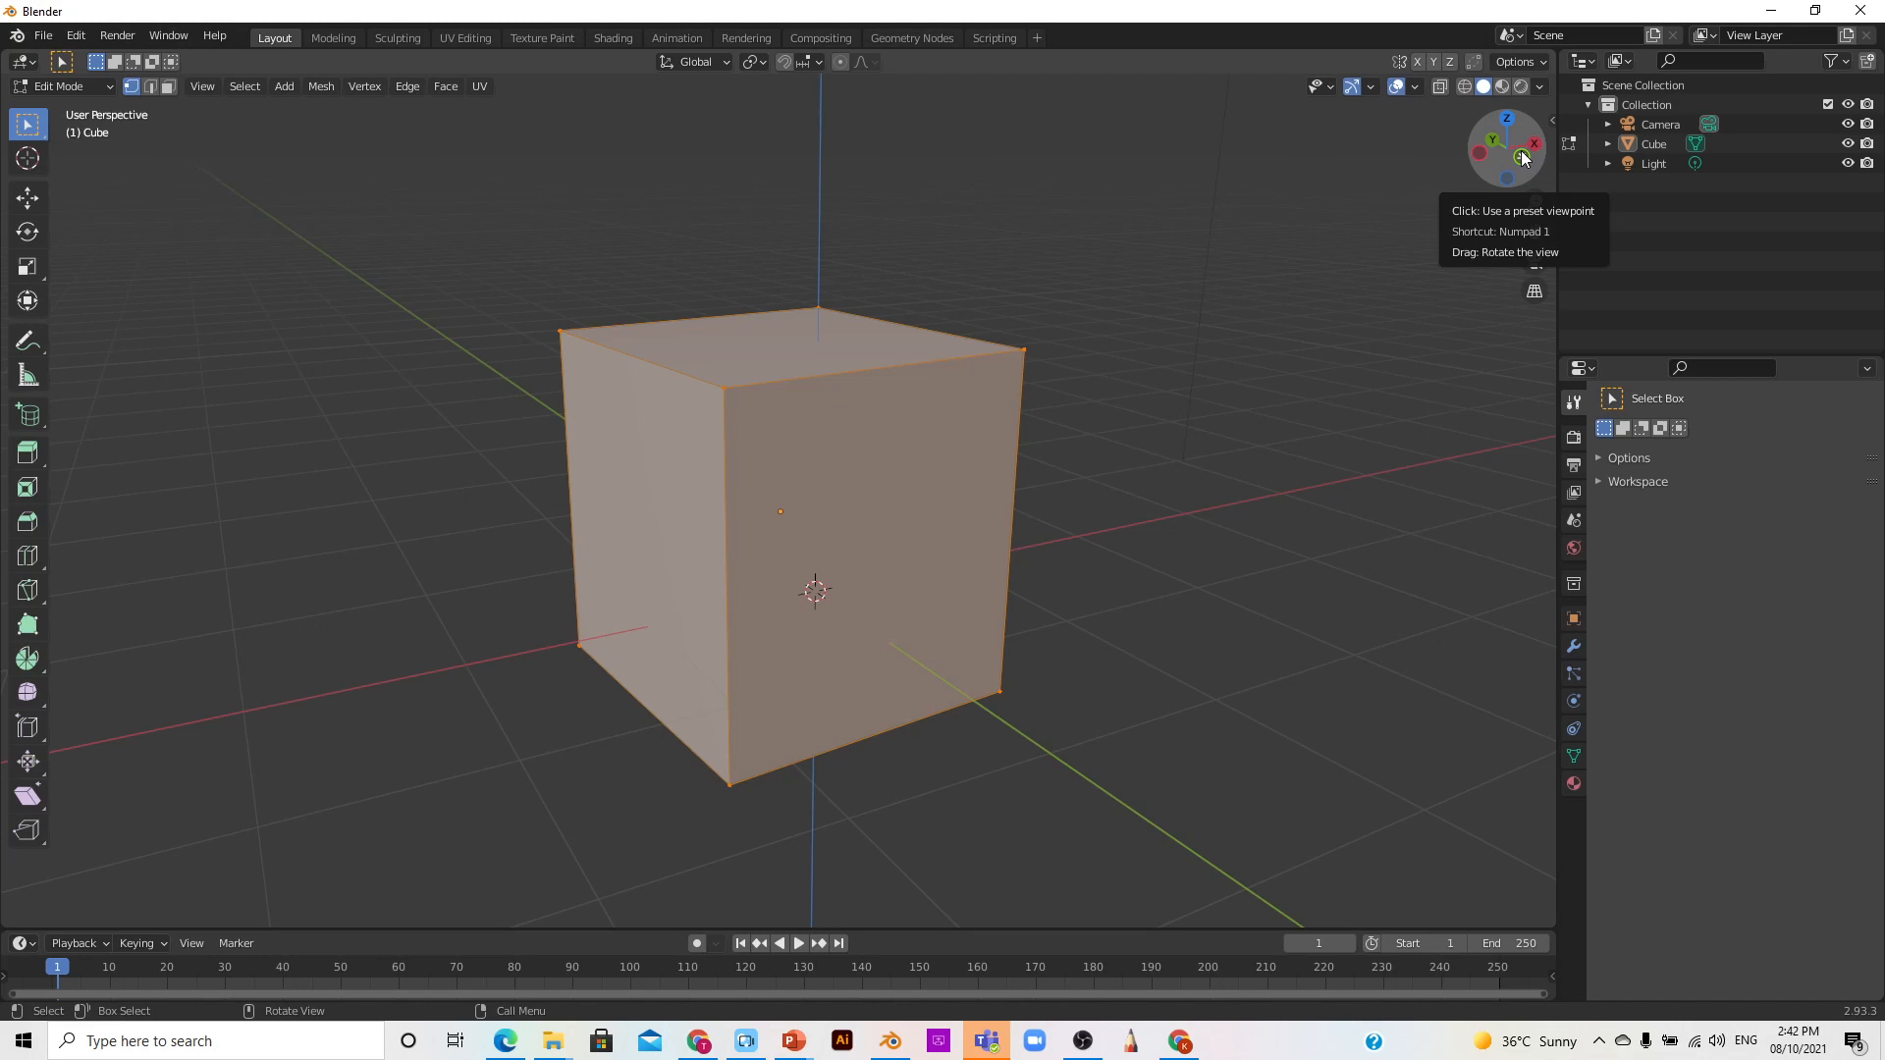
{"action": "left_click_drag", "start_coordinate": [1521, 151], "coordinate": [1757, 349]}
{"action": "scroll", "coordinate": [1182, 405], "scroll_direction": "down", "scroll_amount": 1}
{"action": "left_click_drag", "start_coordinate": [474, 236], "coordinate": [1107, 783]}
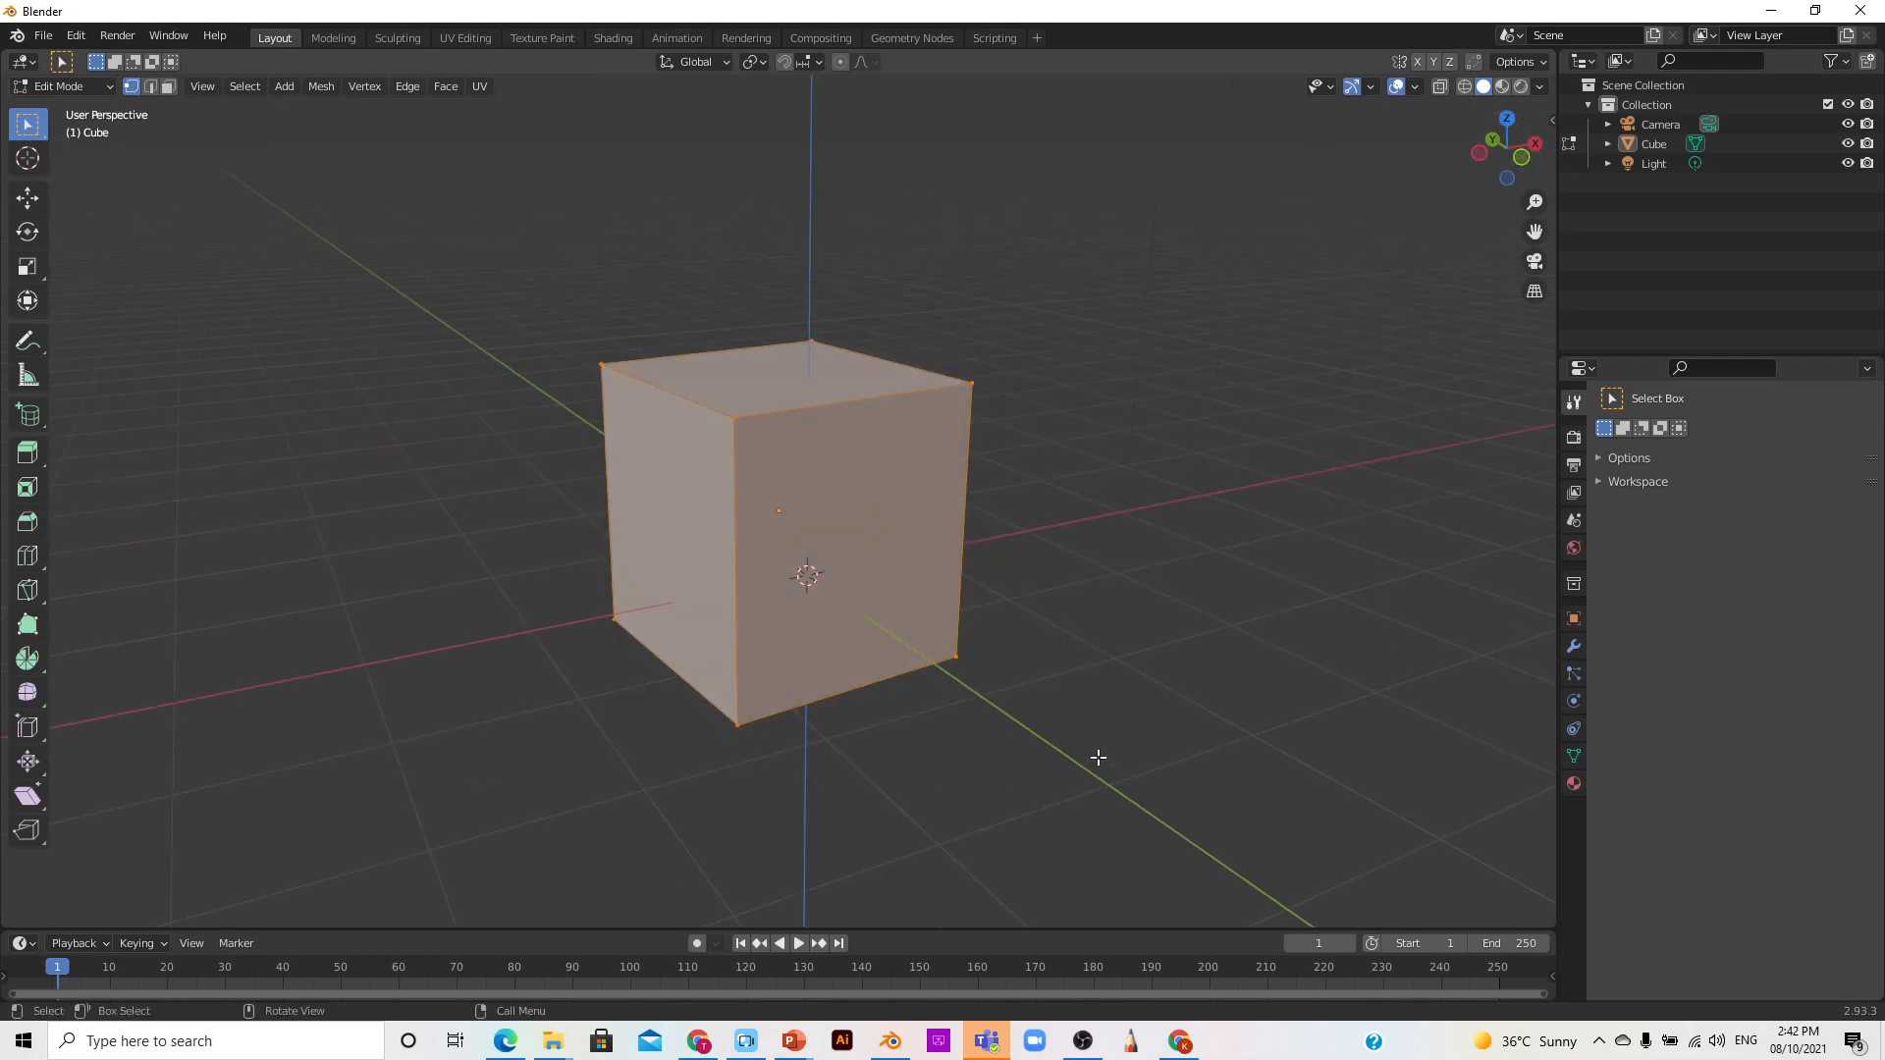
{"action": "scroll", "coordinate": [1166, 537], "scroll_direction": "up", "scroll_amount": 1}
{"action": "left_click", "coordinate": [1389, 537]}
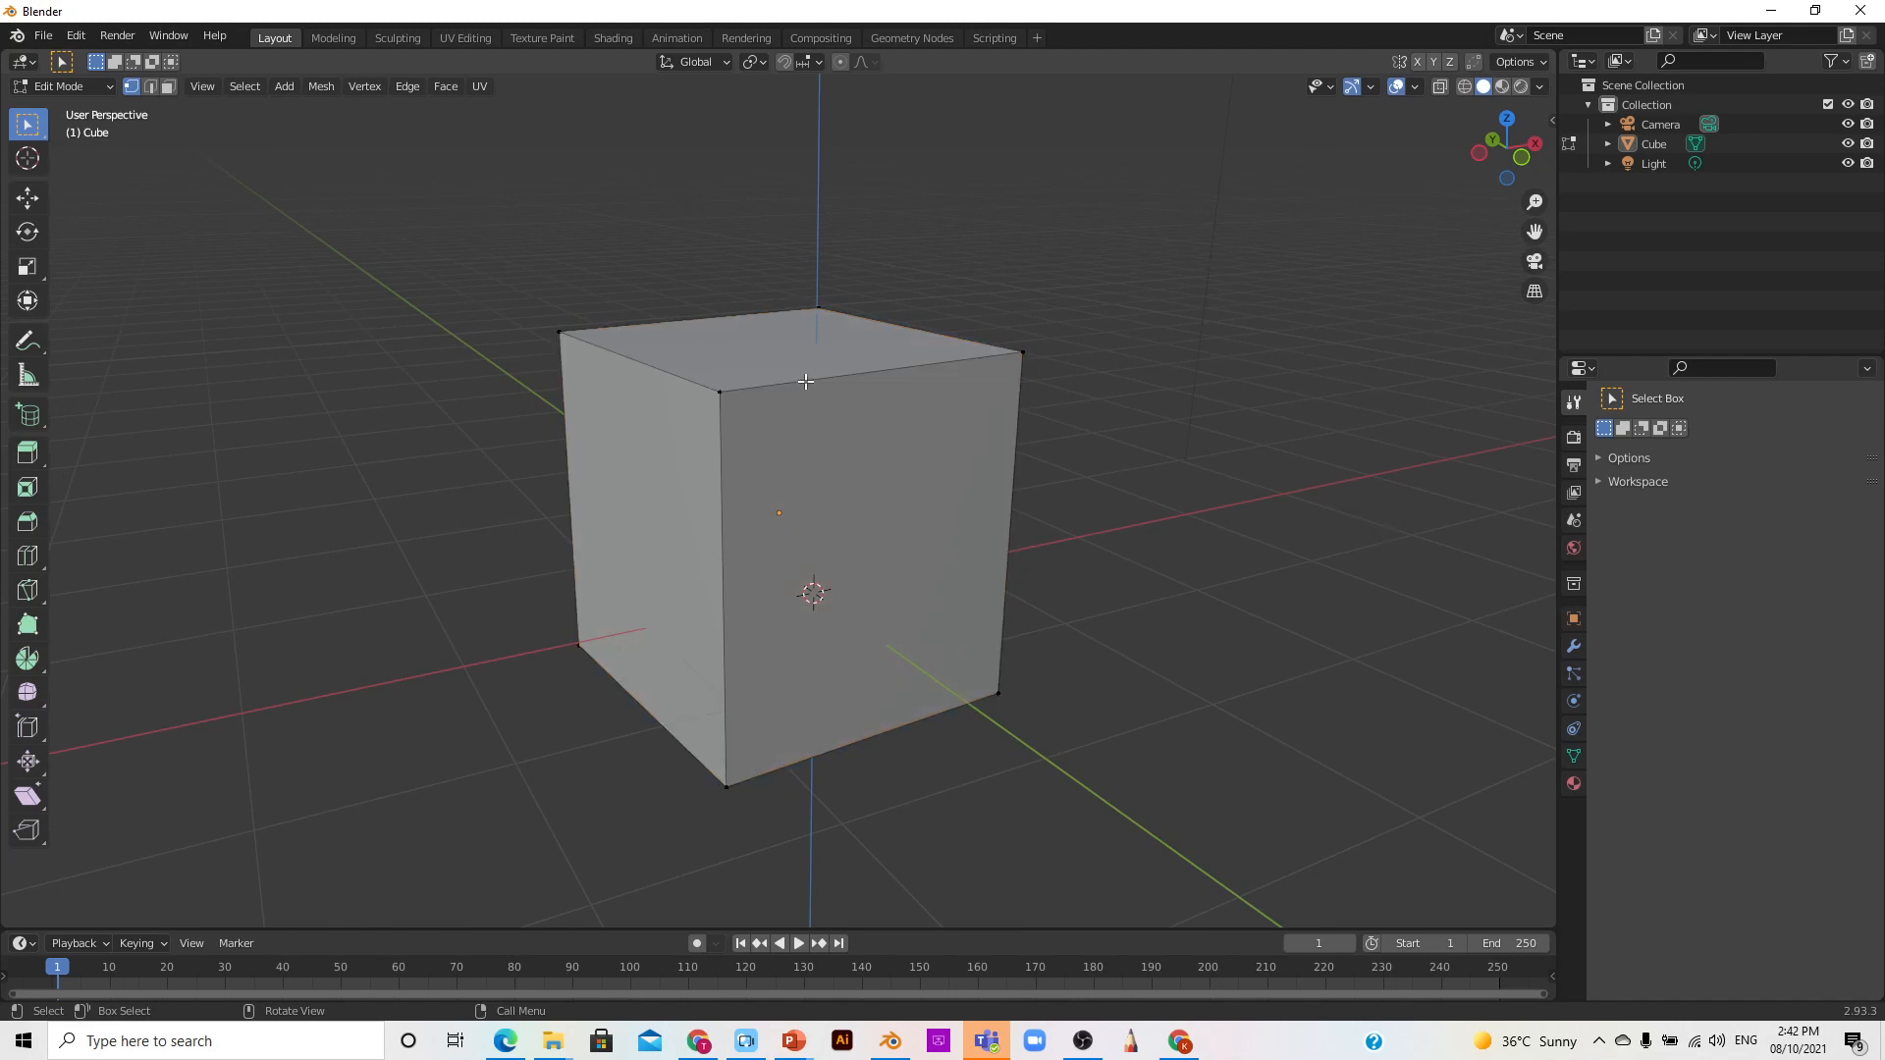
{"action": "scroll", "coordinate": [758, 341], "scroll_direction": "down", "scroll_amount": 1}
{"action": "scroll", "coordinate": [758, 342], "scroll_direction": "up", "scroll_amount": 1}
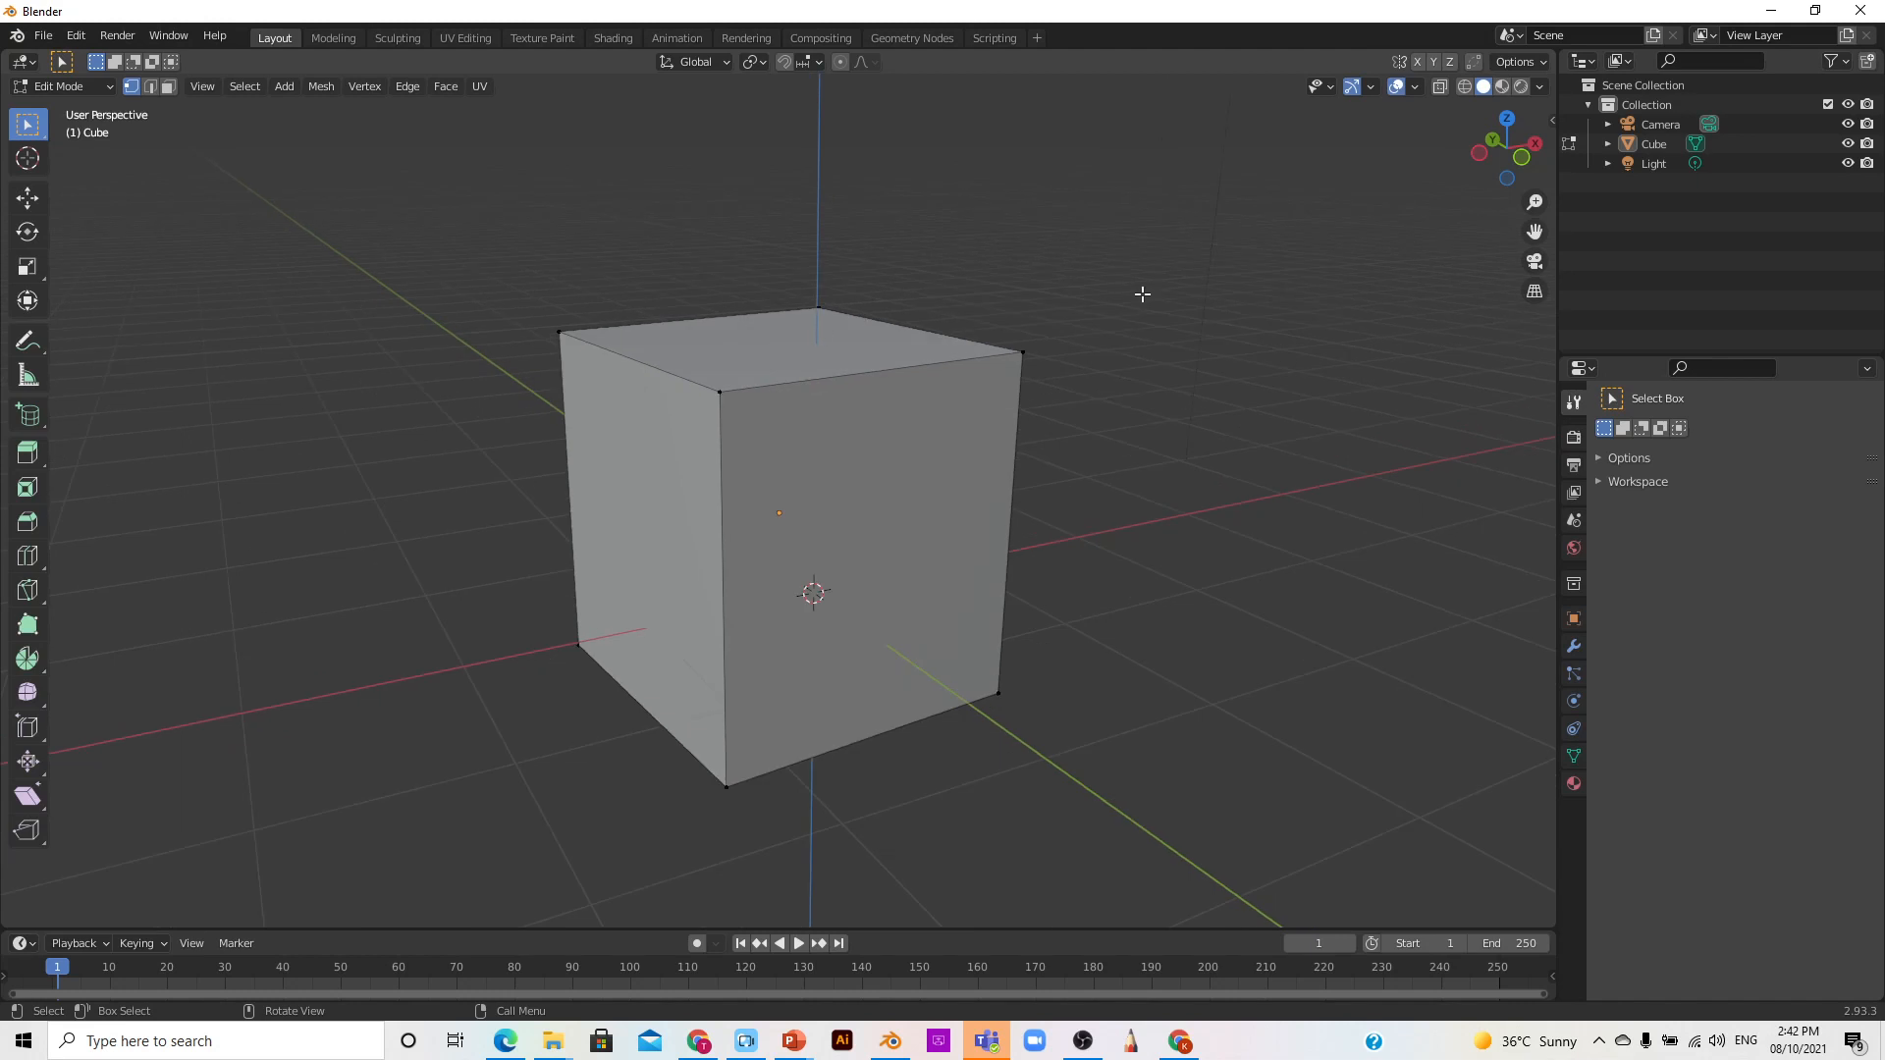
Step: Turn on X-Ray and box-select all of the cube's vertices, including the hidden ones
{"action": "left_click", "coordinate": [1439, 87]}
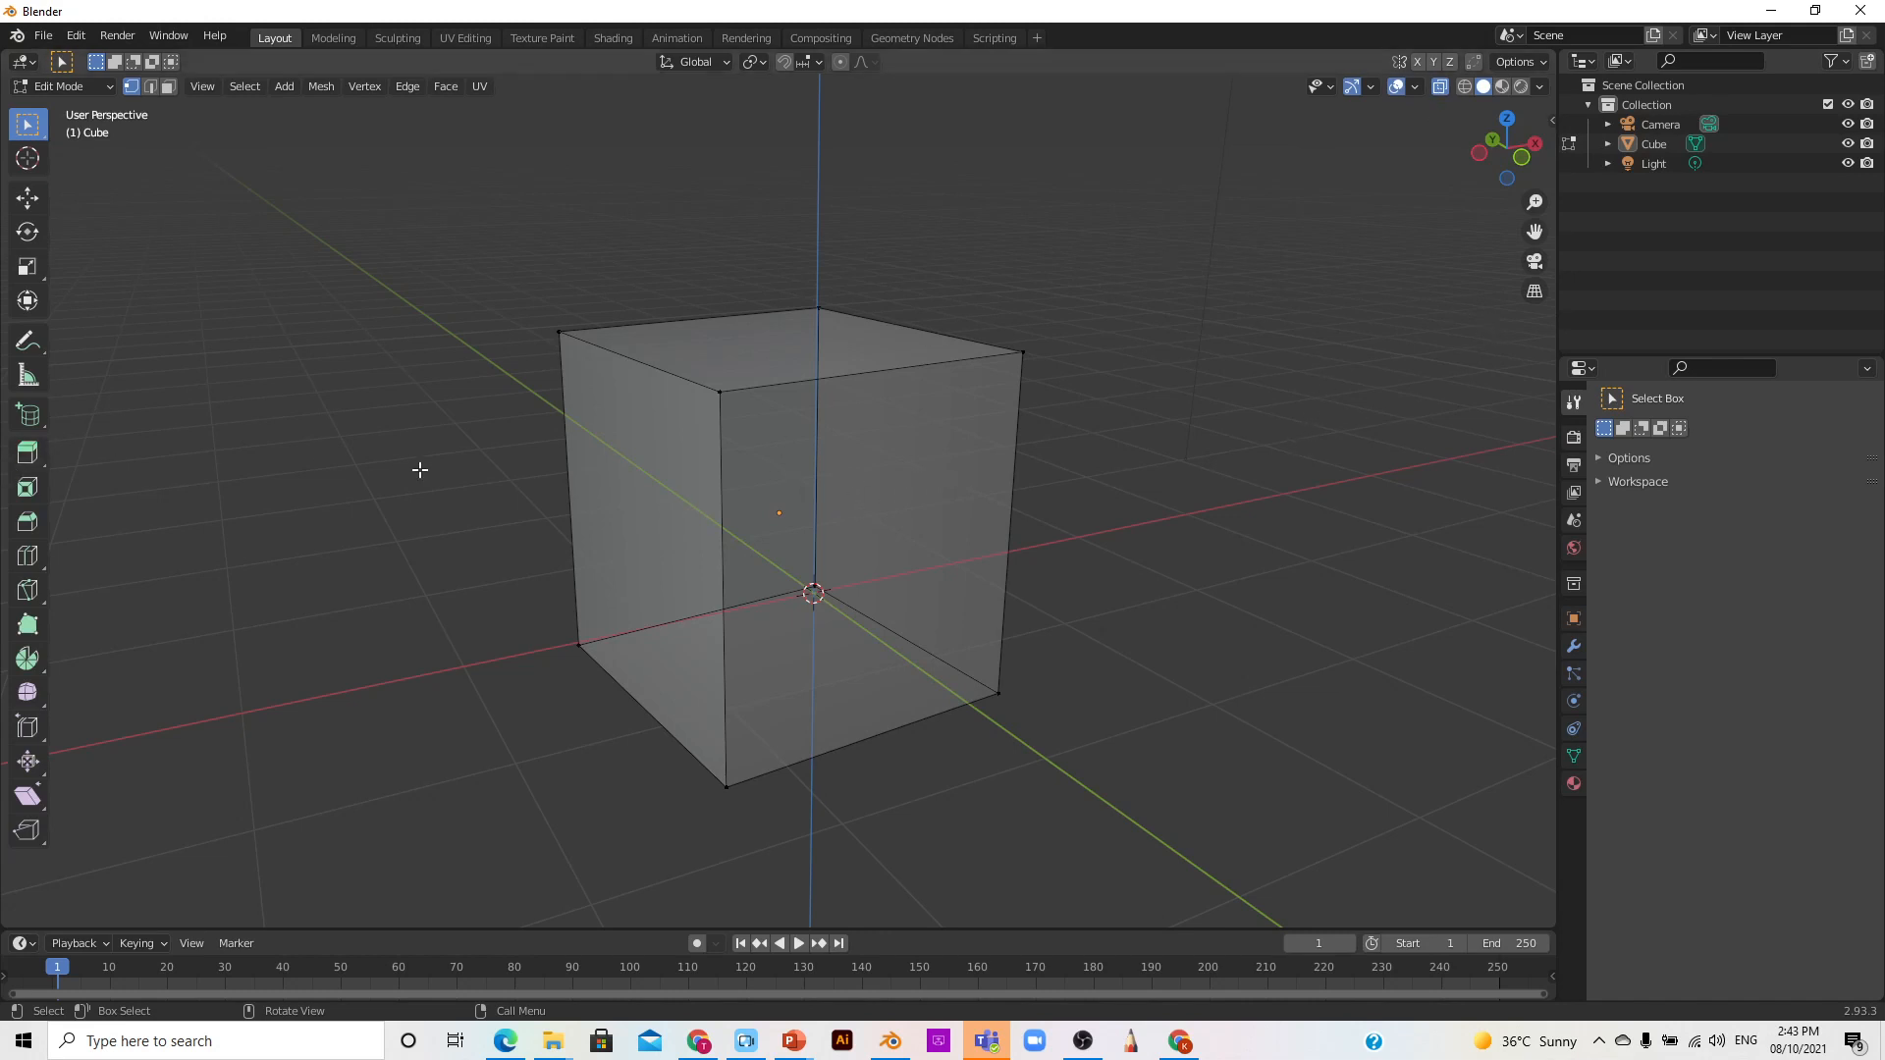
{"action": "left_click_drag", "start_coordinate": [404, 183], "coordinate": [1224, 866]}
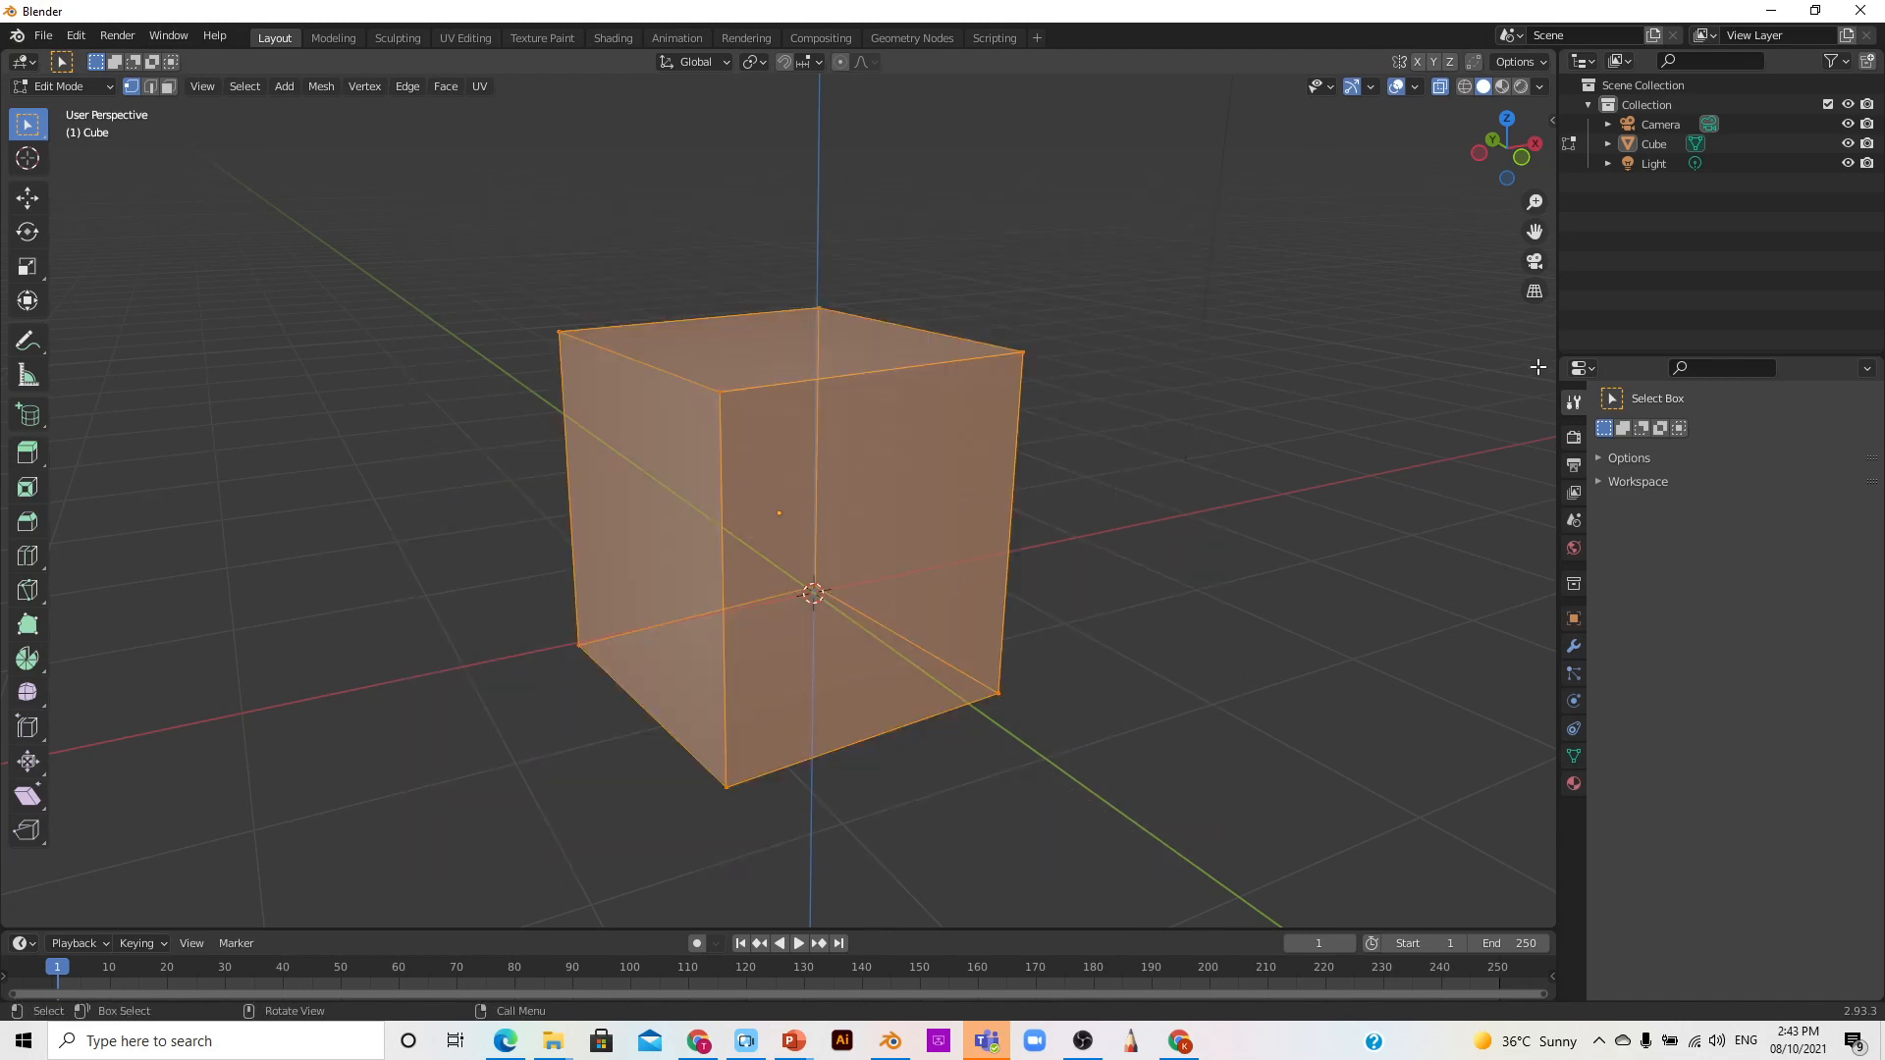
{"action": "left_click_drag", "start_coordinate": [1524, 157], "coordinate": [1473, 152]}
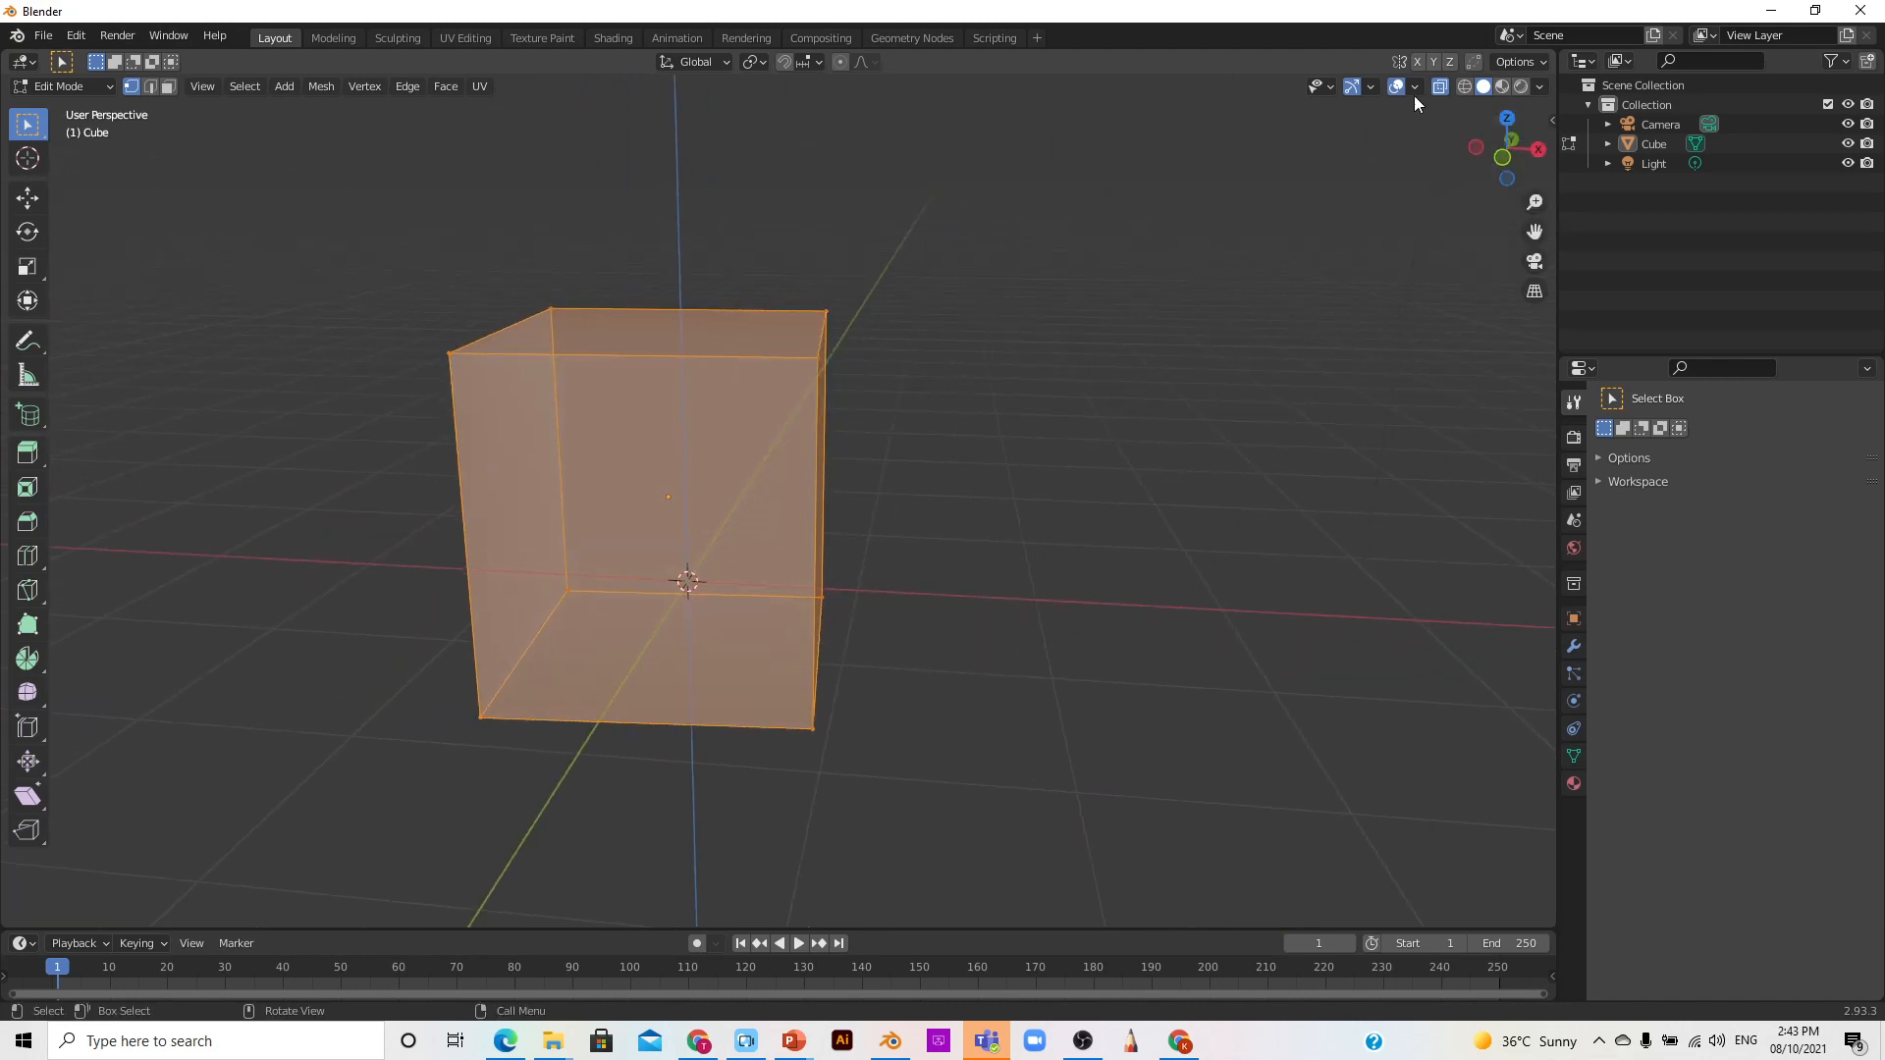
{"action": "left_click_drag", "start_coordinate": [1510, 158], "coordinate": [1528, 162]}
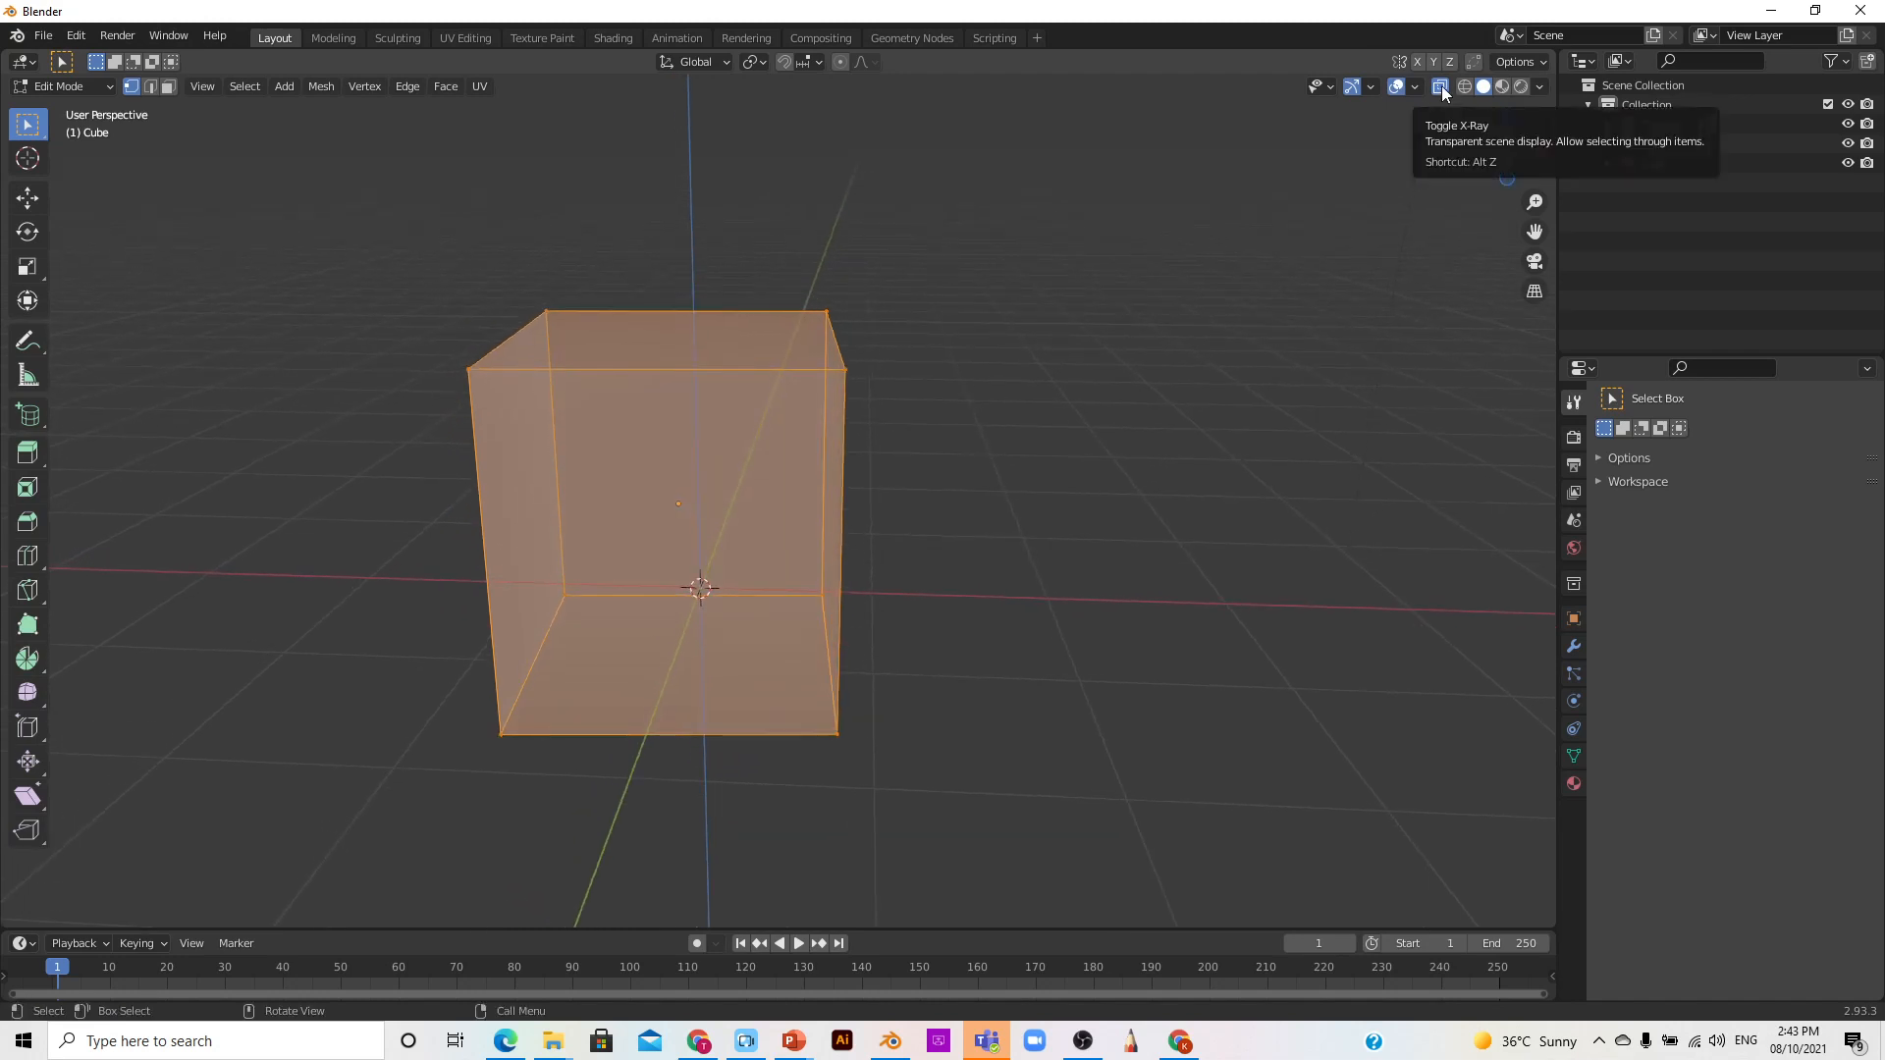
Step: Compare the selected cube with X-Ray off and on, leave X-Ray off, and deselect all geometry
{"action": "left_click", "coordinate": [1441, 86]}
{"action": "left_click_drag", "start_coordinate": [1510, 178], "coordinate": [1238, 255]}
{"action": "scroll", "coordinate": [1198, 277], "scroll_direction": "up", "scroll_amount": 1}
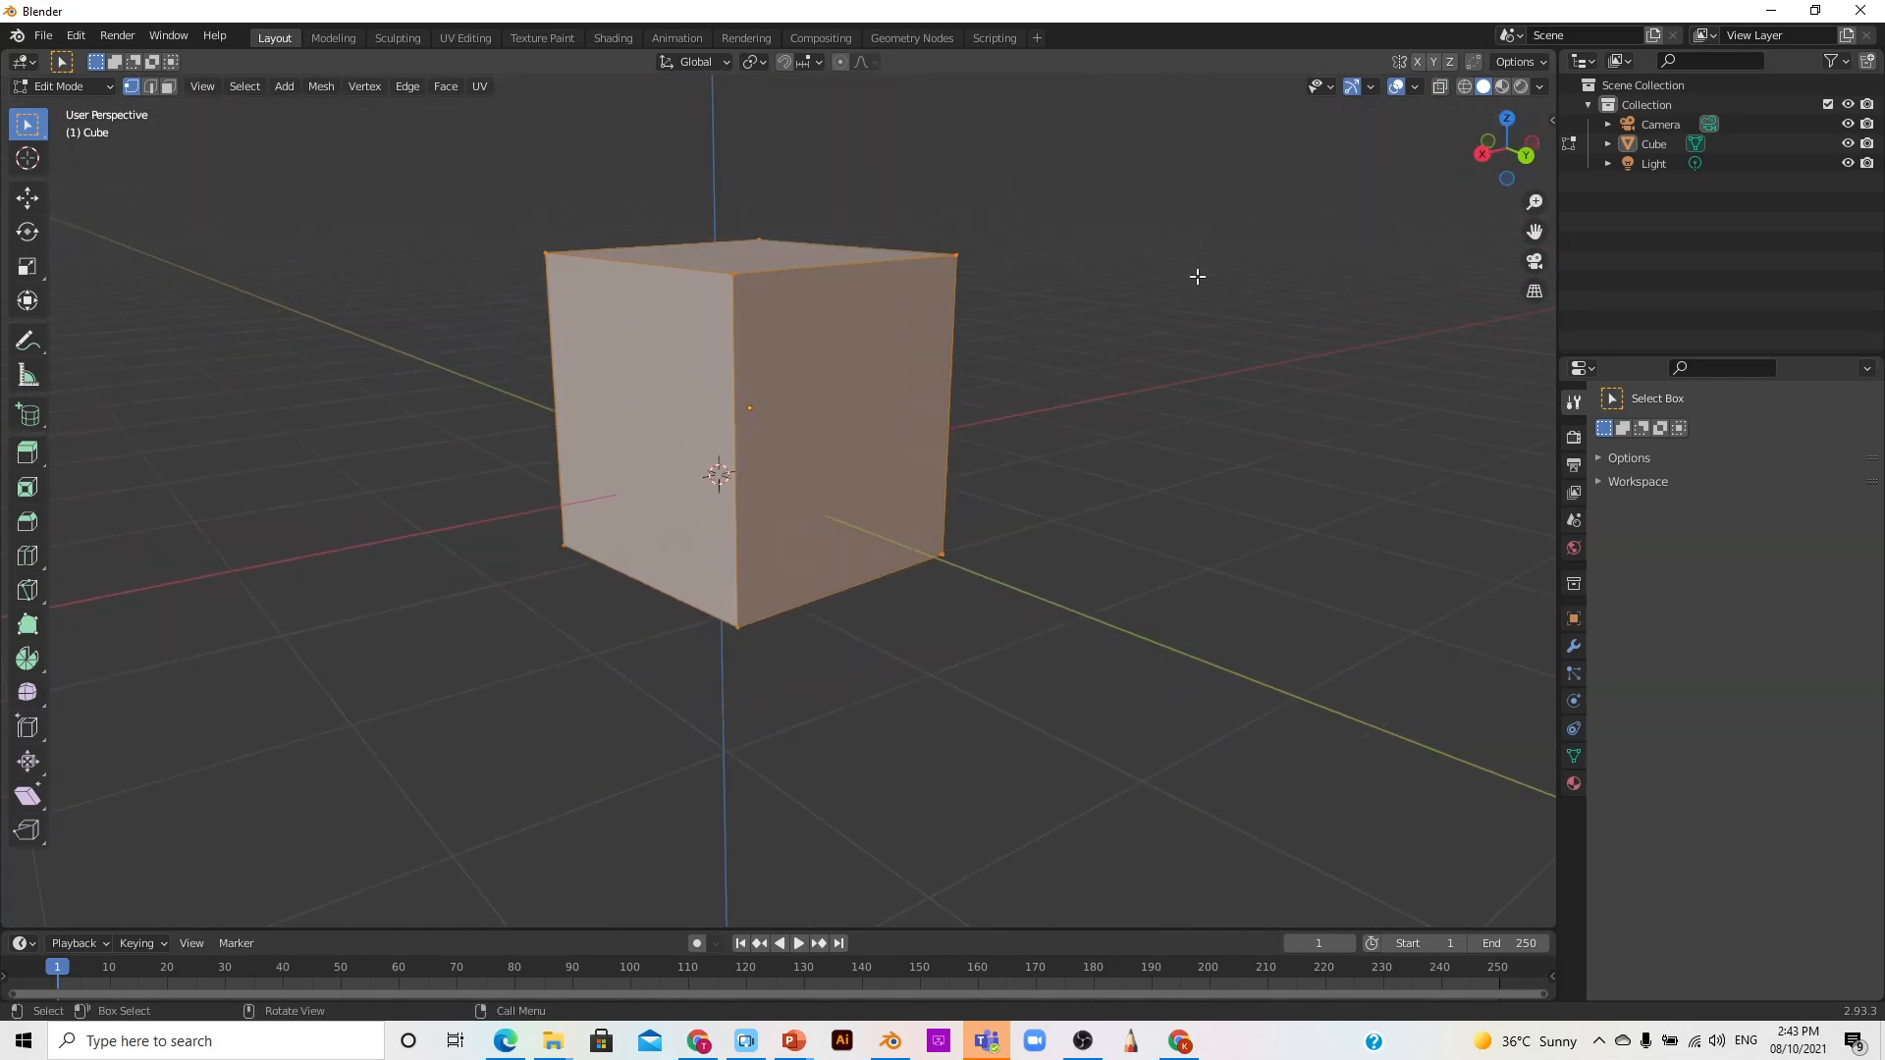
{"action": "left_click", "coordinate": [1440, 86]}
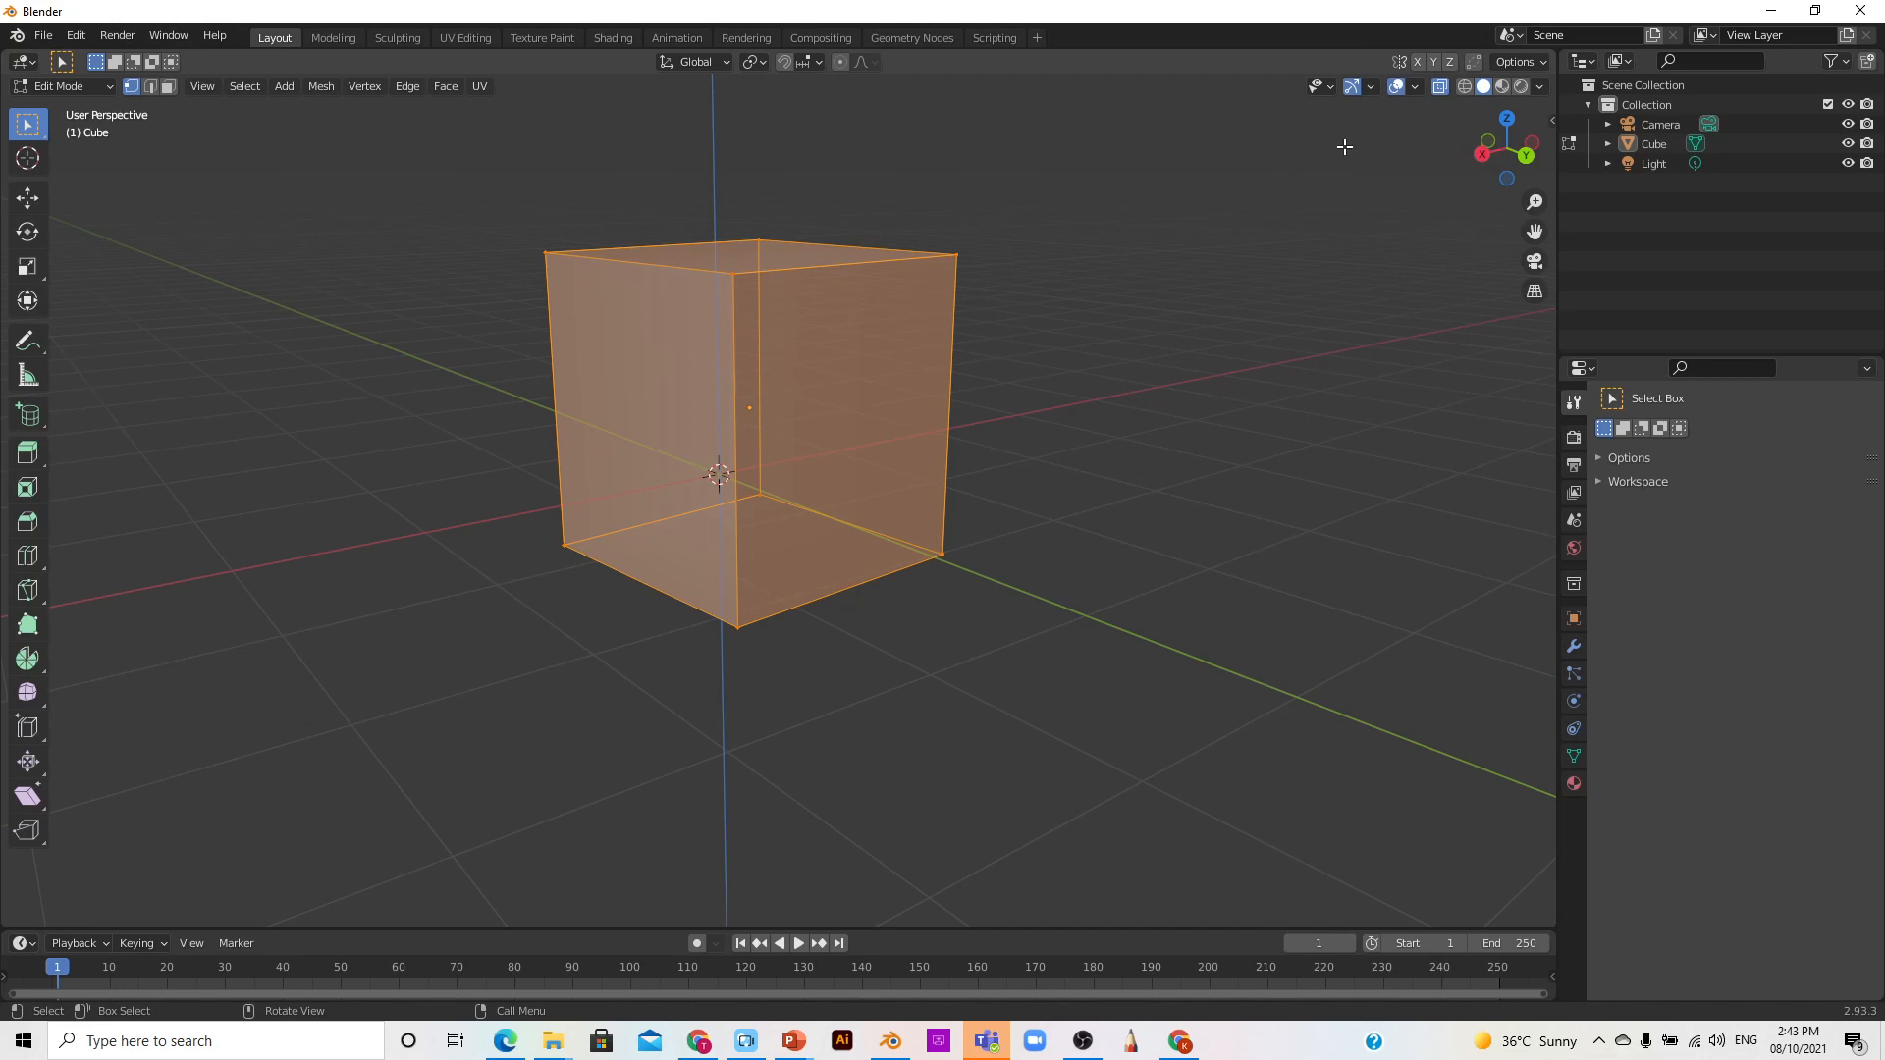
{"action": "left_click", "coordinate": [1440, 86]}
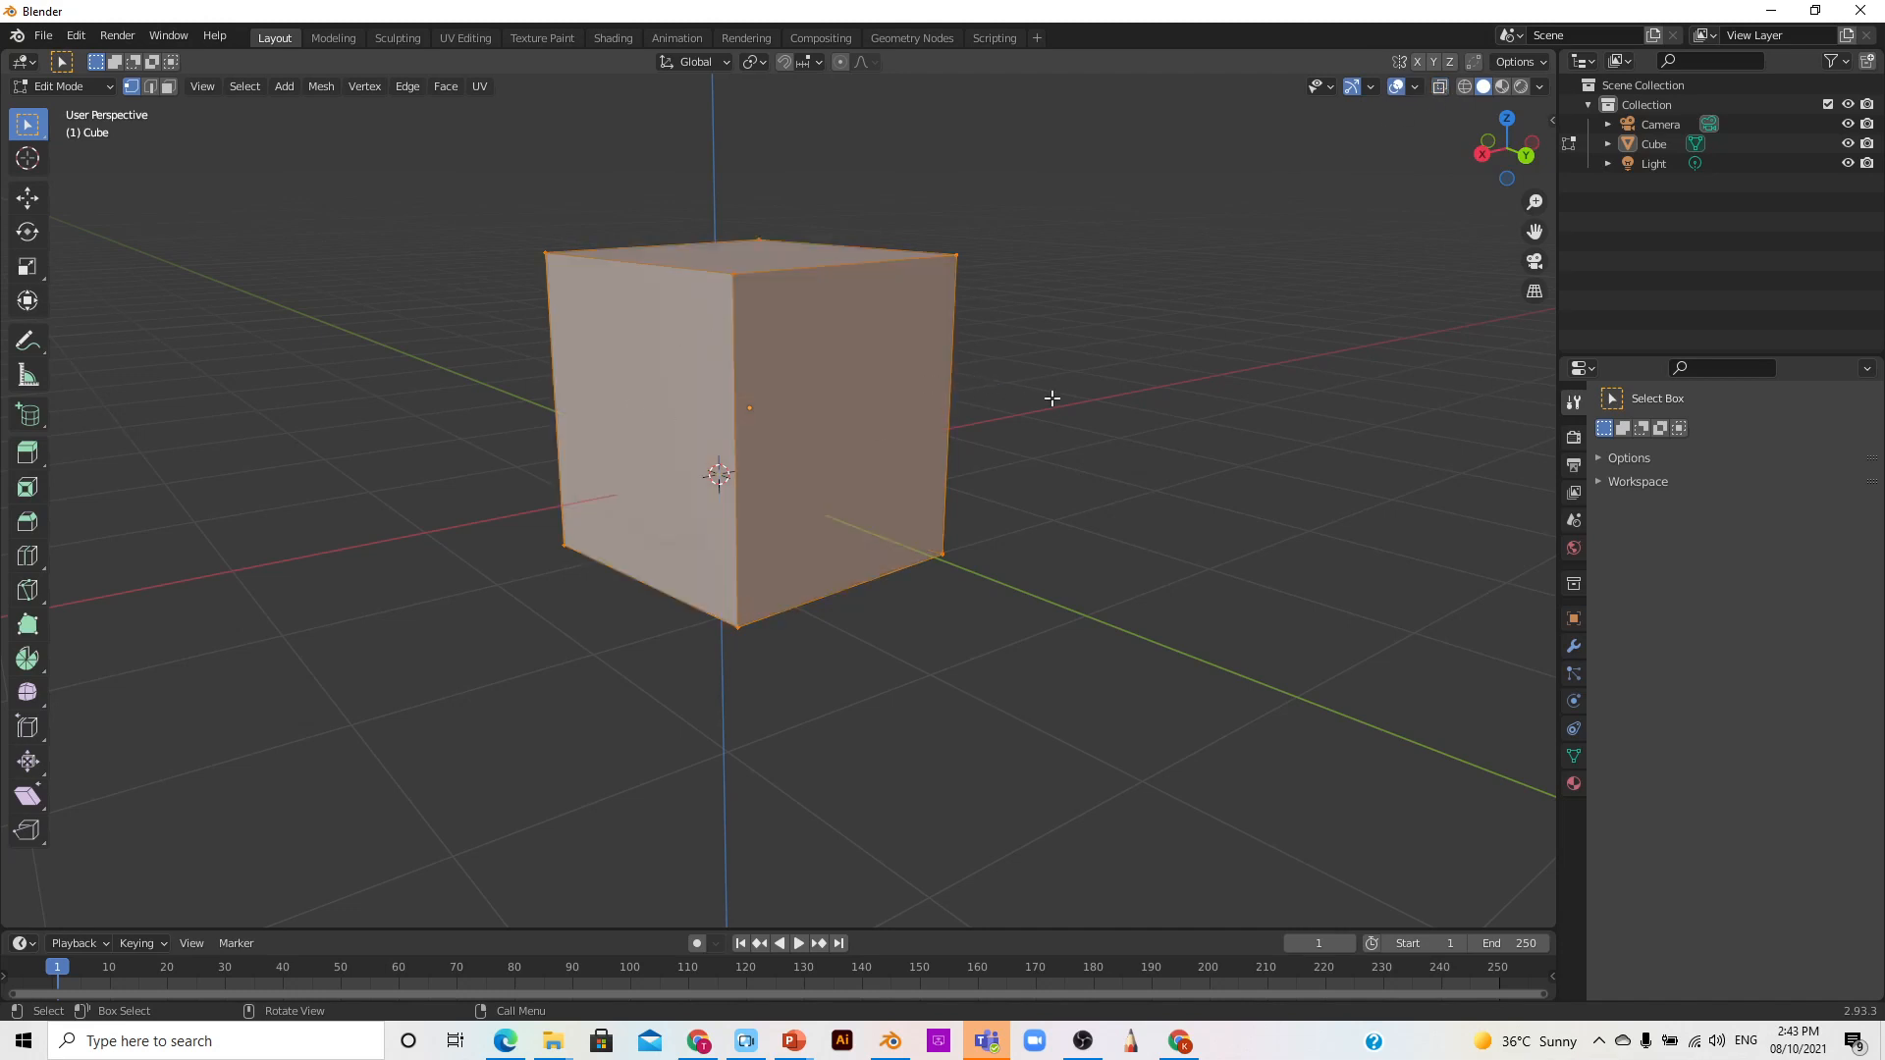
{"action": "left_click", "coordinate": [1120, 221]}
{"action": "scroll", "coordinate": [959, 328], "scroll_direction": "up", "scroll_amount": 1}
{"action": "left_click_drag", "start_coordinate": [1520, 229], "coordinate": [1571, 267]}
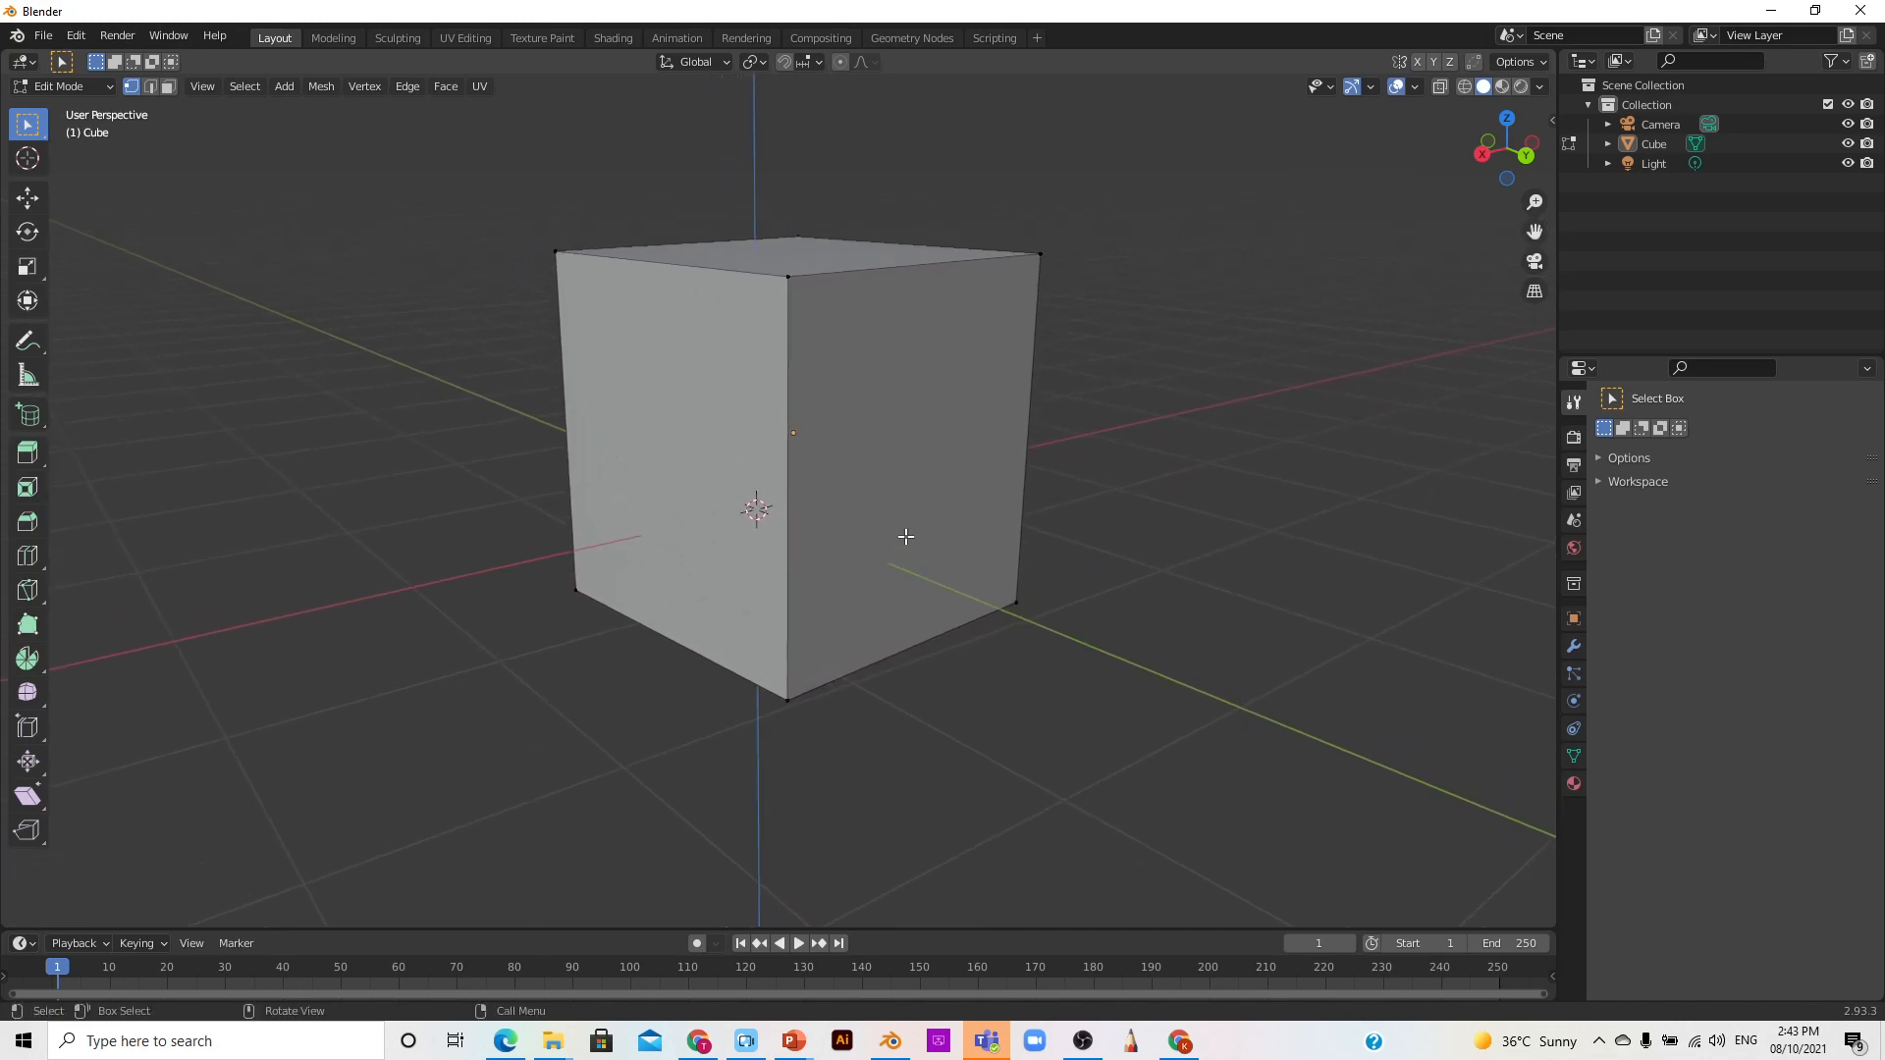
Step: Use Select Circle with a radius of 25 to select the cube's corner vertices
{"action": "left_click_drag", "start_coordinate": [32, 127], "coordinate": [115, 209]}
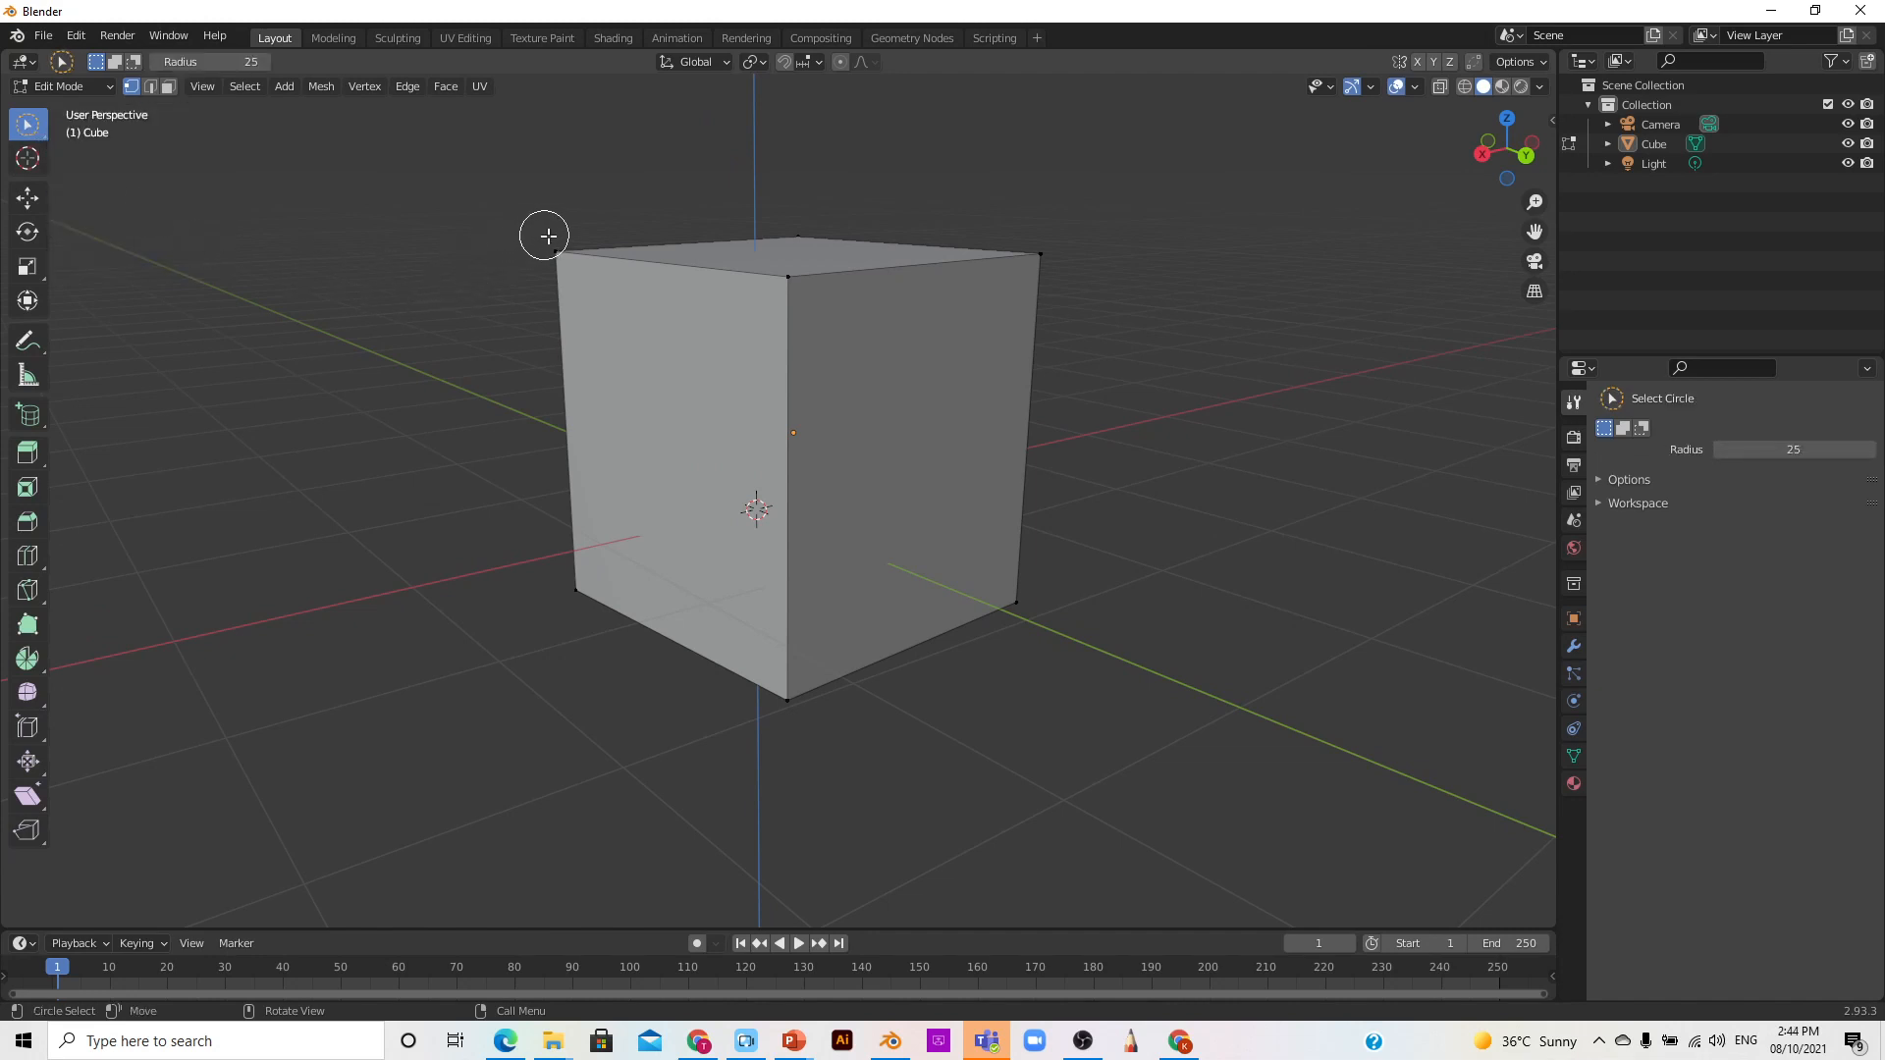
{"action": "mouse_move", "coordinate": [558, 237]}
{"action": "left_mouse_down"}
{"action": "mouse_move", "coordinate": [821, 278]}
{"action": "mouse_move", "coordinate": [799, 282]}
{"action": "mouse_move", "coordinate": [786, 694]}
{"action": "left_mouse_up"}
{"action": "scroll", "coordinate": [787, 687], "scroll_direction": "down", "scroll_amount": 2}
{"action": "left_click", "coordinate": [788, 299]}
{"action": "left_click", "coordinate": [963, 330]}
{"action": "left_click", "coordinate": [945, 594]}
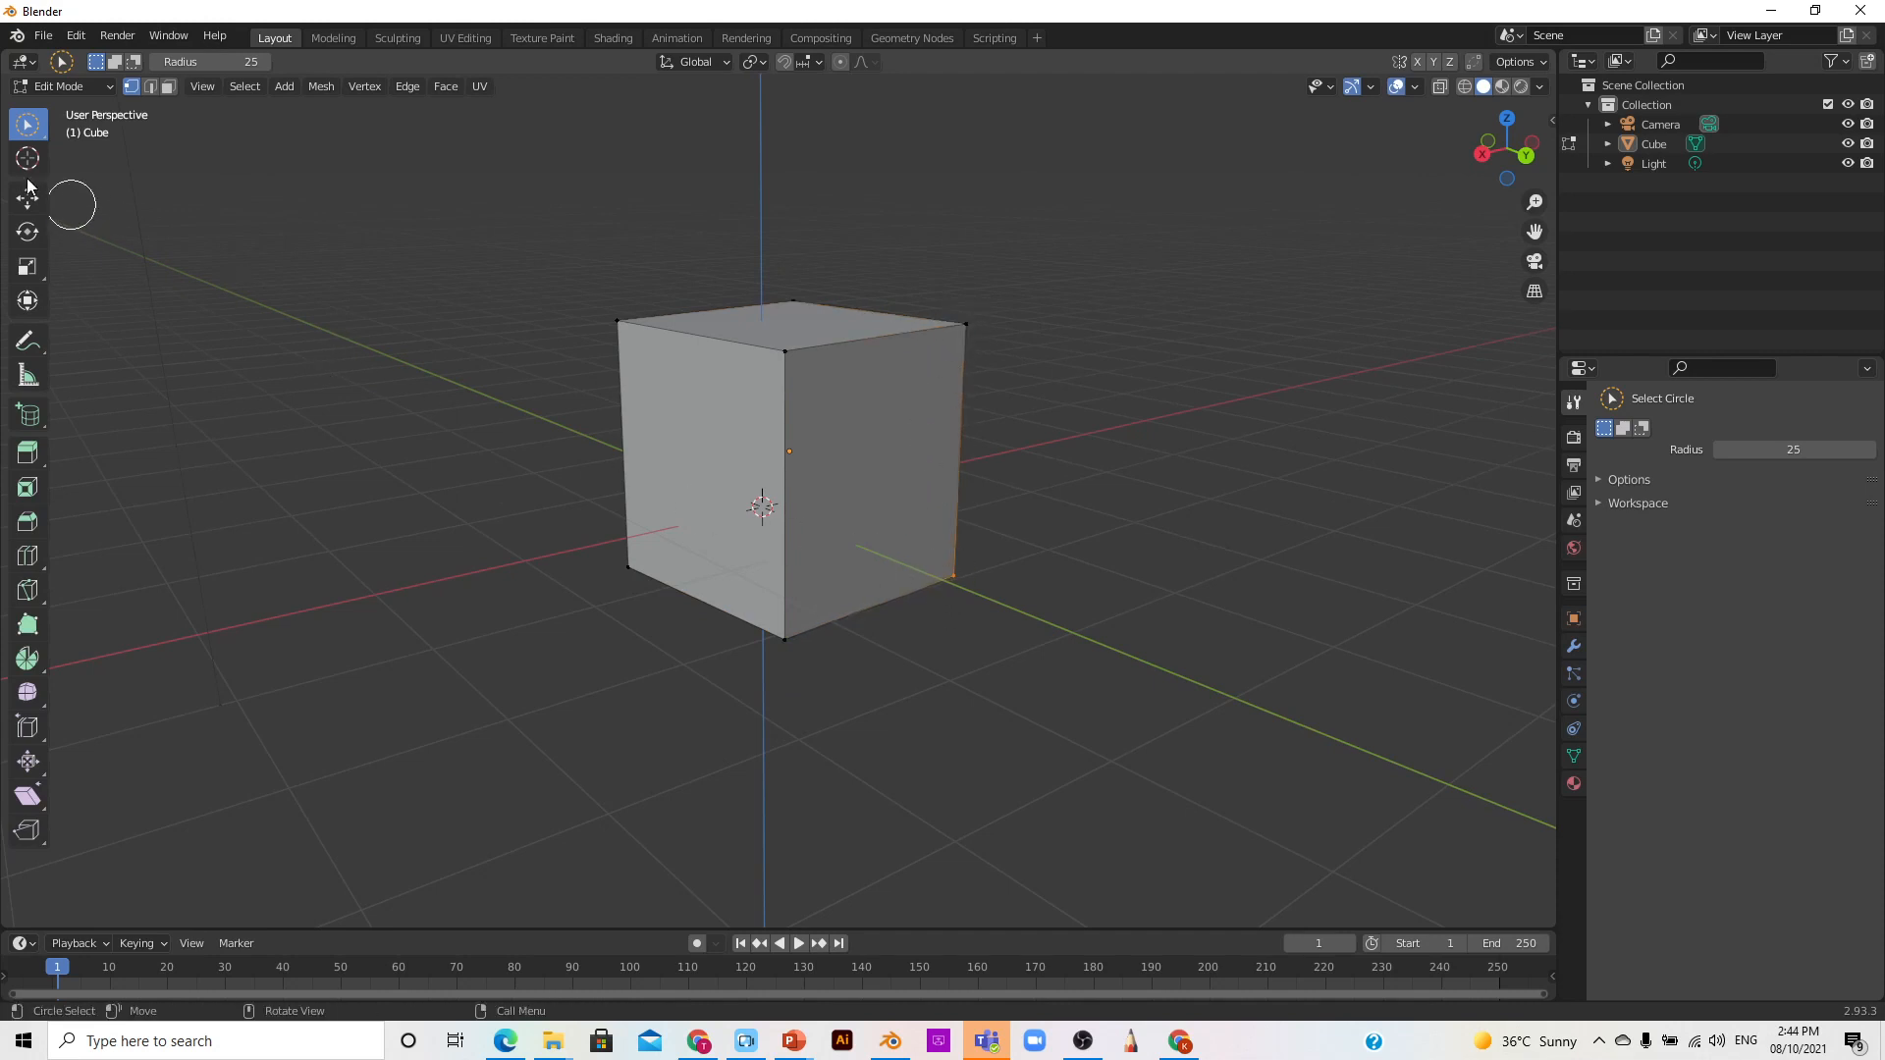
Step: Use Select Lasso to select the left and rear upper vertices and another group around the right side face, then deselect everything
{"action": "mouse_move", "coordinate": [26, 131]}
{"action": "left_mouse_down"}
{"action": "mouse_move", "coordinate": [135, 174]}
{"action": "mouse_move", "coordinate": [165, 237]}
{"action": "left_mouse_up"}
{"action": "scroll", "coordinate": [513, 293], "scroll_direction": "up", "scroll_amount": 1}
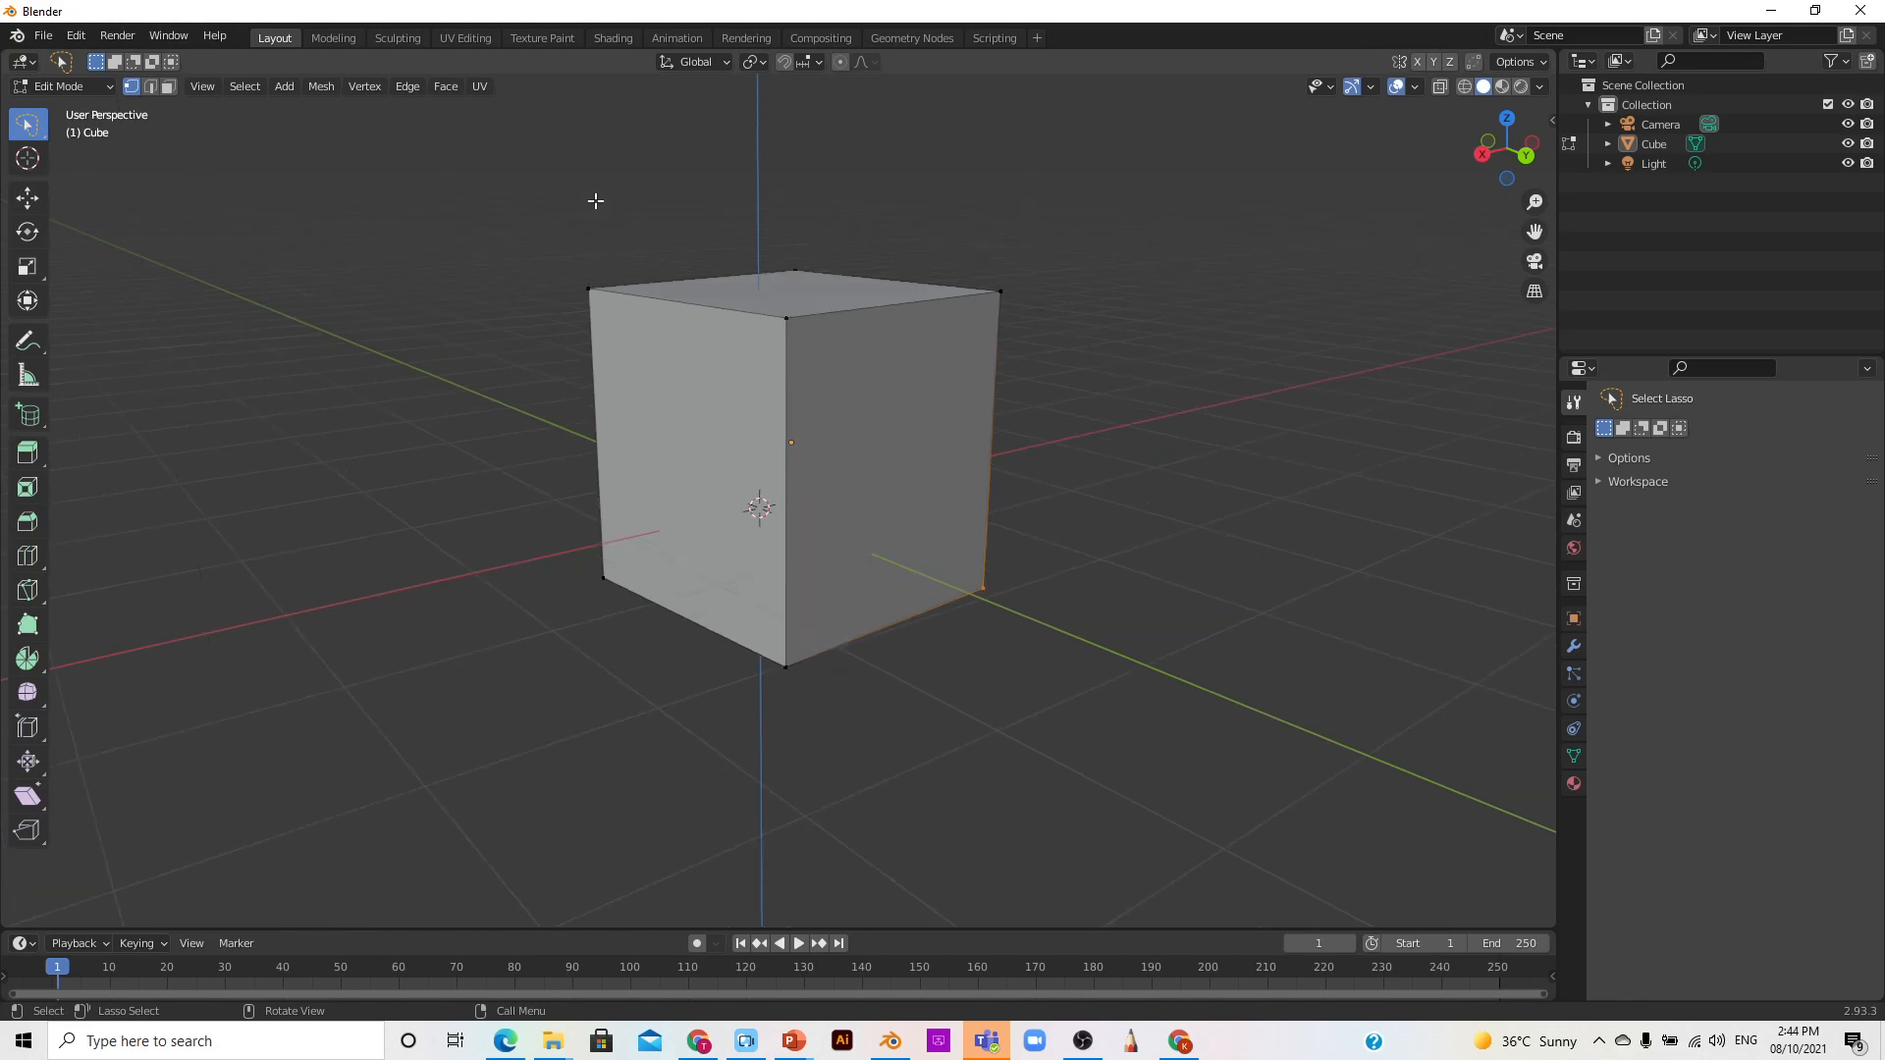
{"action": "mouse_move", "coordinate": [586, 200]}
{"action": "left_mouse_down"}
{"action": "mouse_move", "coordinate": [592, 232]}
{"action": "mouse_move", "coordinate": [825, 224]}
{"action": "mouse_move", "coordinate": [803, 275]}
{"action": "mouse_move", "coordinate": [678, 294]}
{"action": "mouse_move", "coordinate": [643, 344]}
{"action": "mouse_move", "coordinate": [643, 649]}
{"action": "left_mouse_up"}
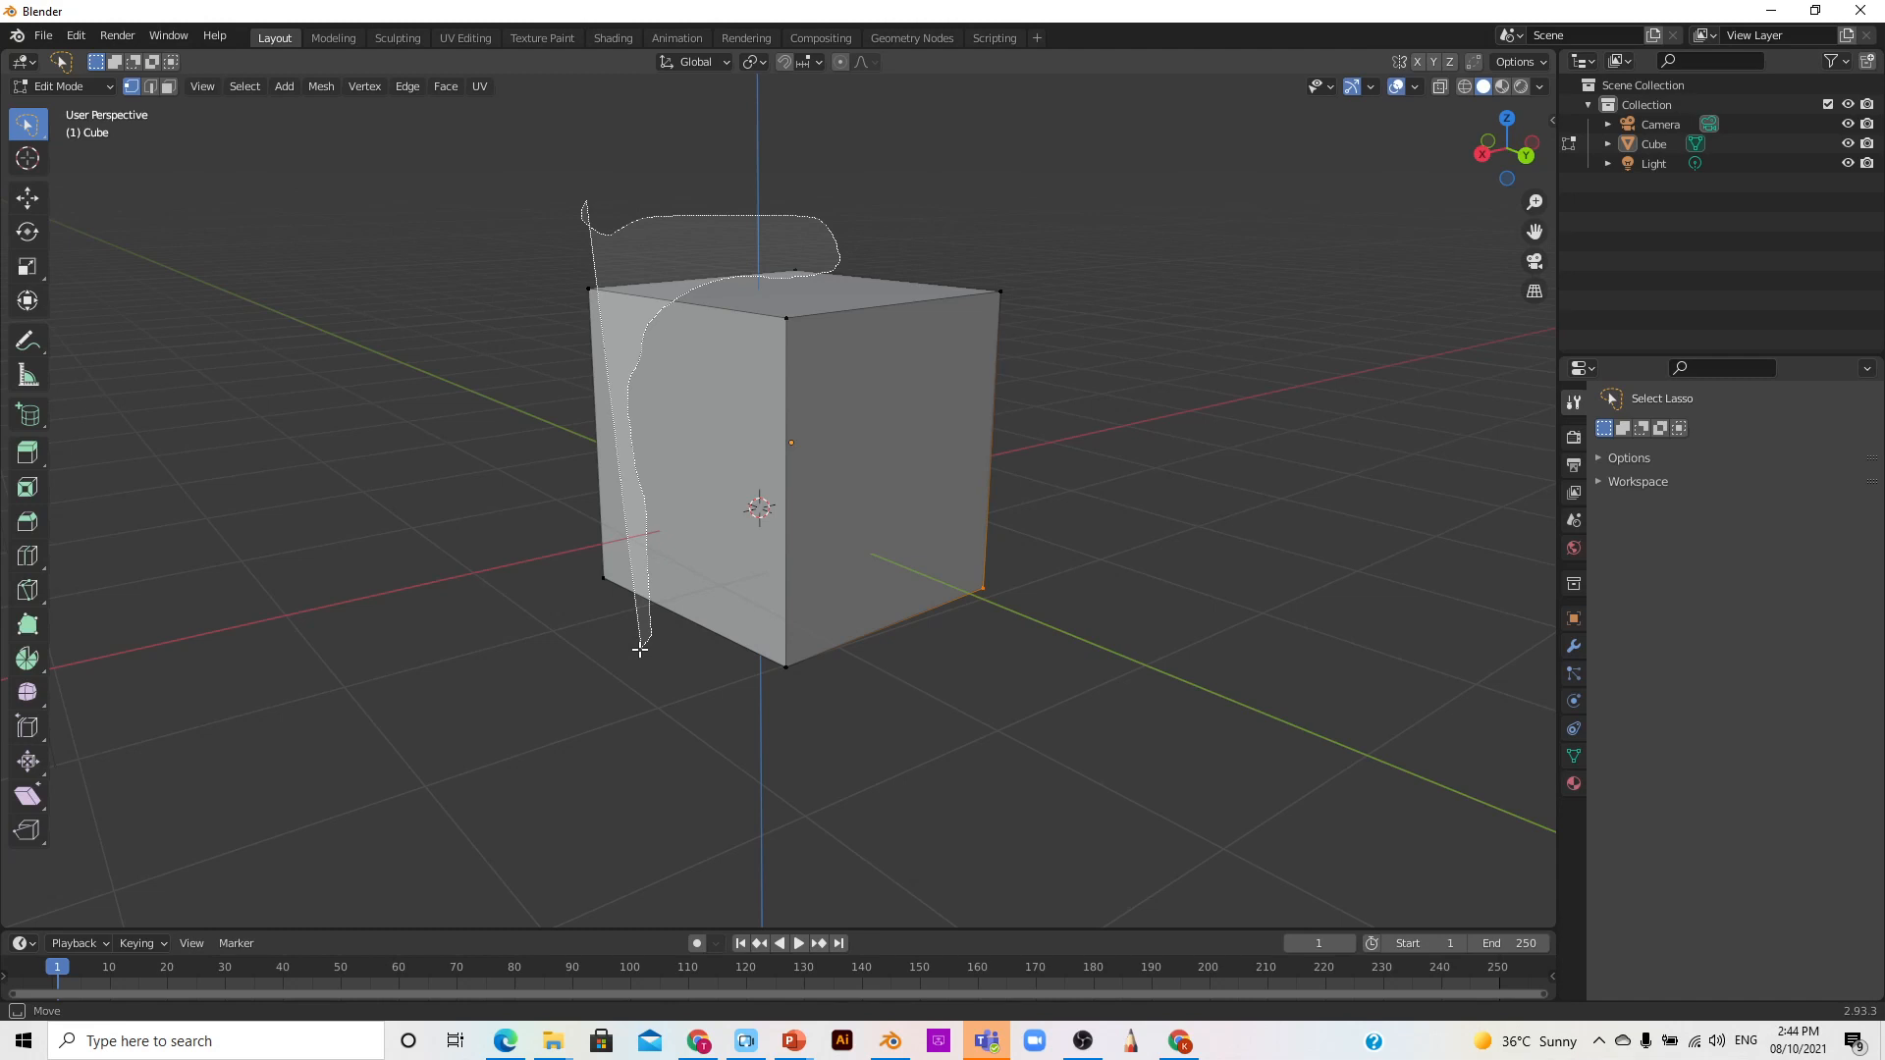
{"action": "mouse_move", "coordinate": [641, 649]}
{"action": "left_mouse_down"}
{"action": "mouse_move", "coordinate": [577, 620]}
{"action": "mouse_move", "coordinate": [501, 515]}
{"action": "left_mouse_up"}
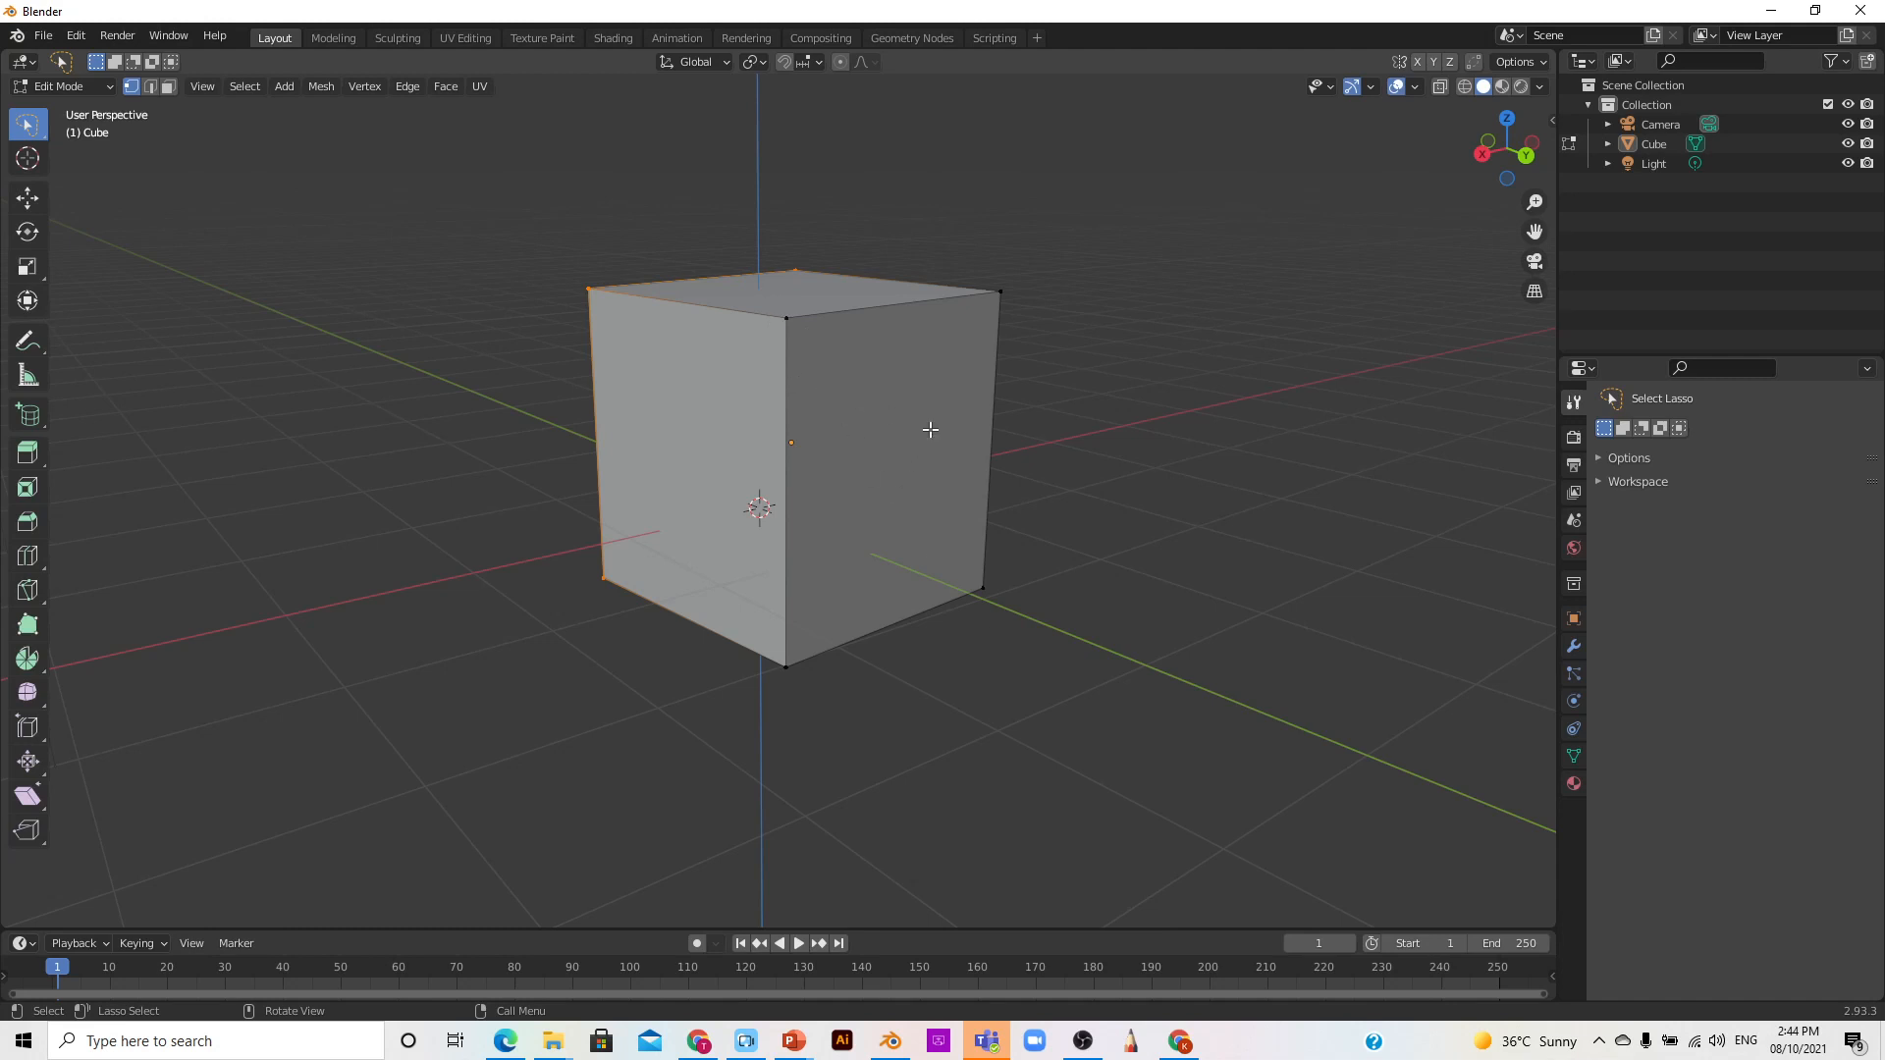
{"action": "mouse_move", "coordinate": [803, 291]}
{"action": "left_mouse_down"}
{"action": "mouse_move", "coordinate": [792, 387]}
{"action": "mouse_move", "coordinate": [897, 560]}
{"action": "mouse_move", "coordinate": [1012, 540]}
{"action": "left_mouse_up"}
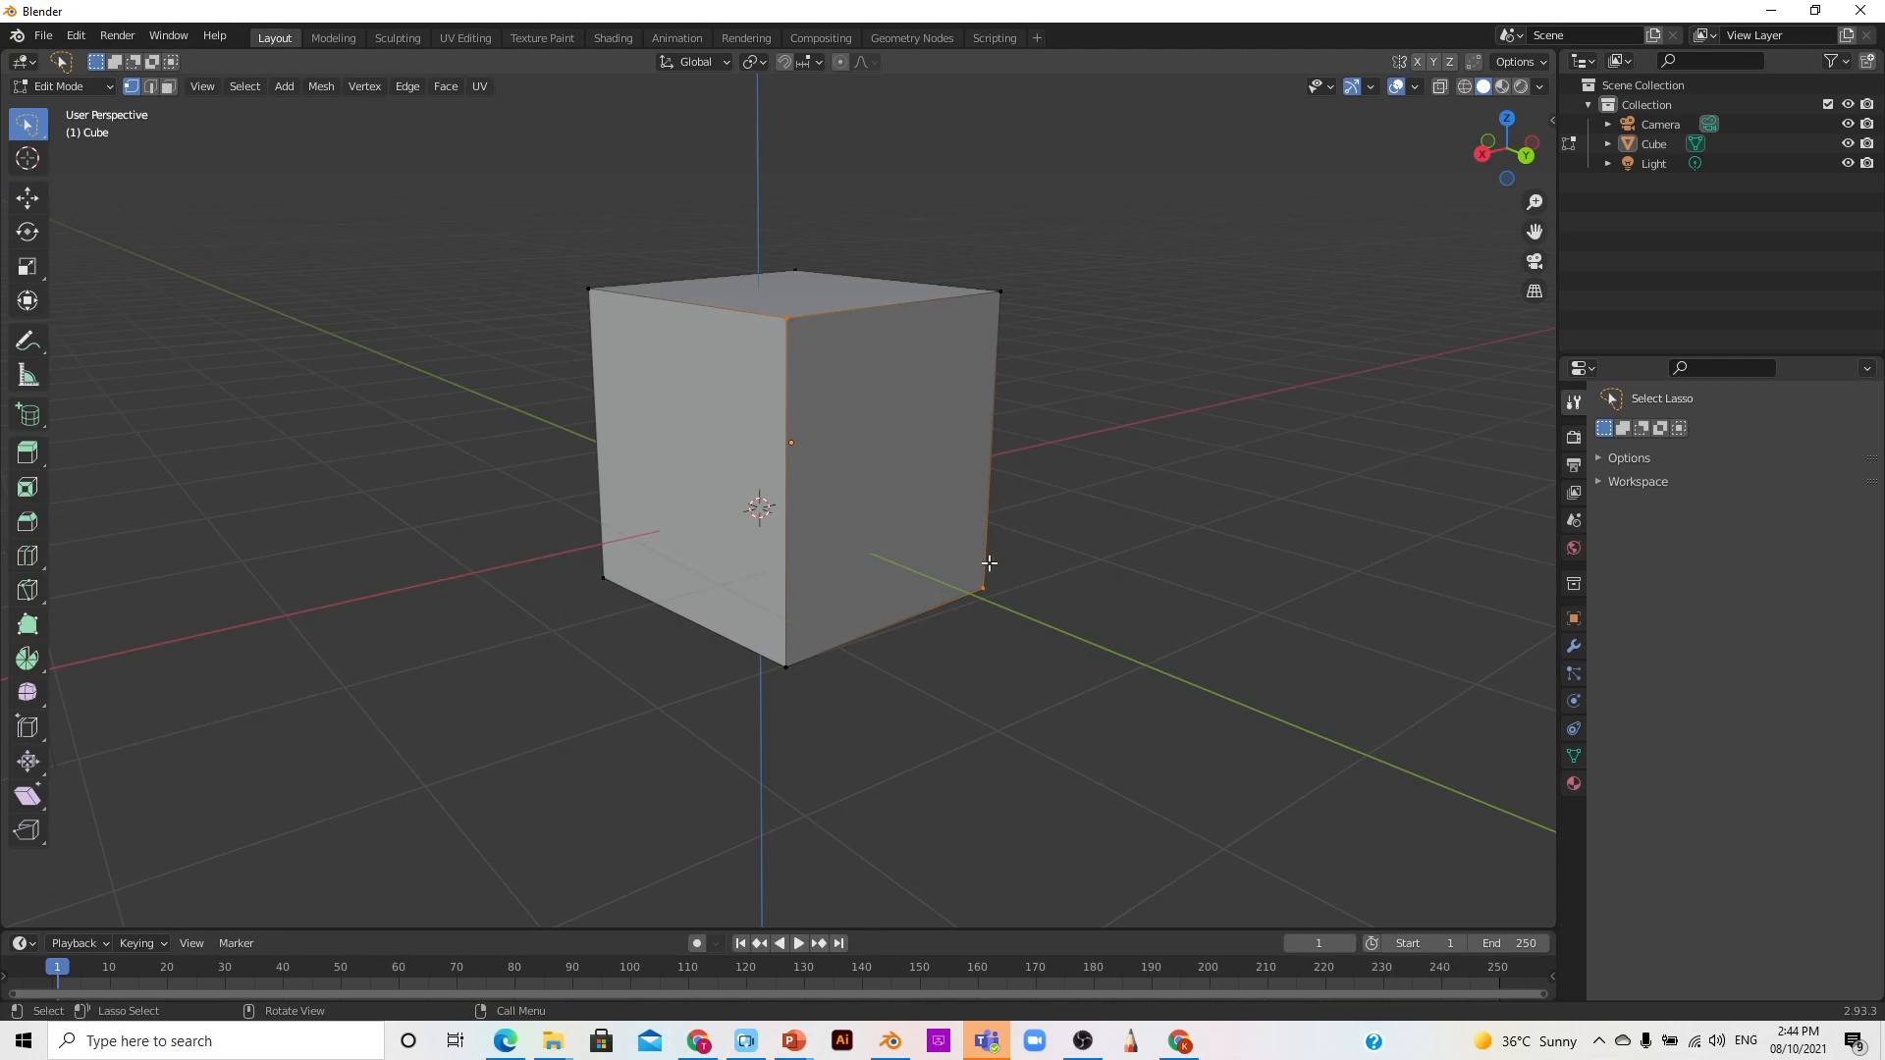
{"action": "left_click", "coordinate": [1022, 672]}
Step: Activate the Extrude Region tool
{"action": "left_click", "coordinate": [30, 452]}
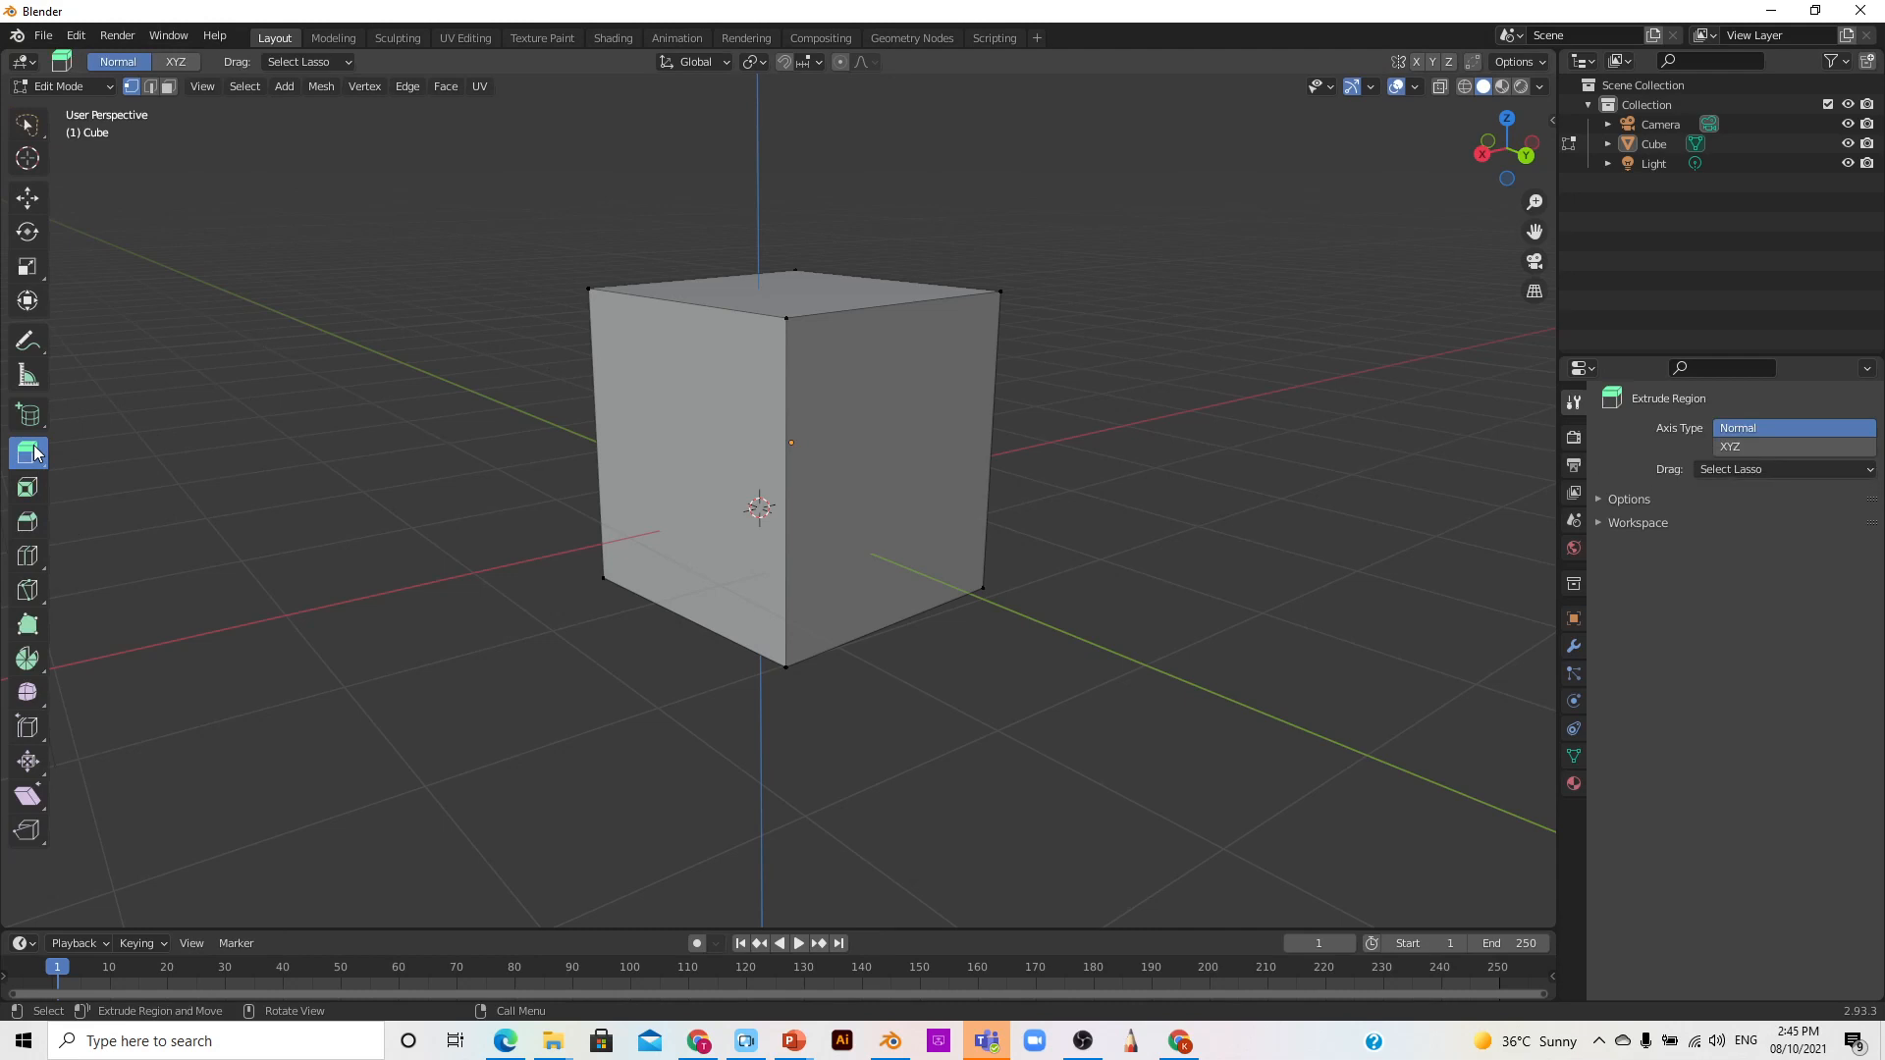